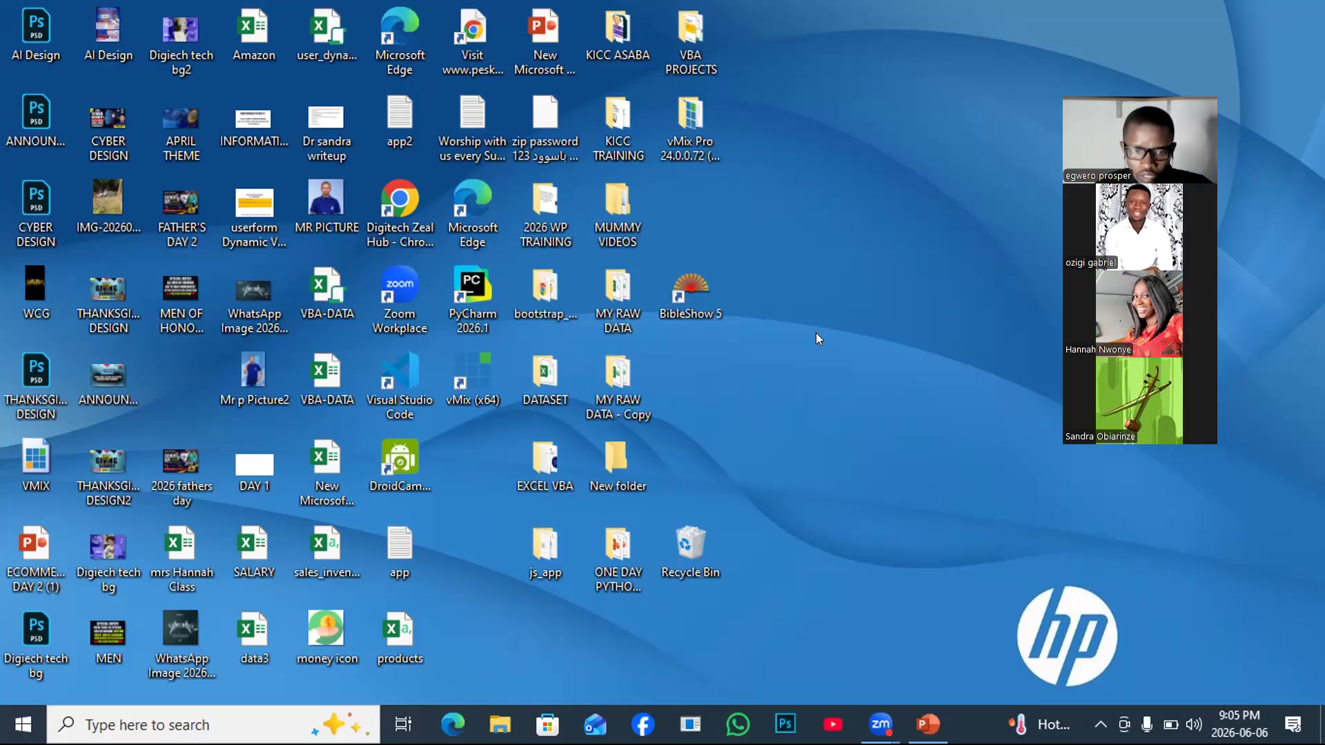
Launch Chrome from the Digitech Zeal Hub shortcut and maximize its window.
{"action": "double_click", "coordinate": [390, 203]}
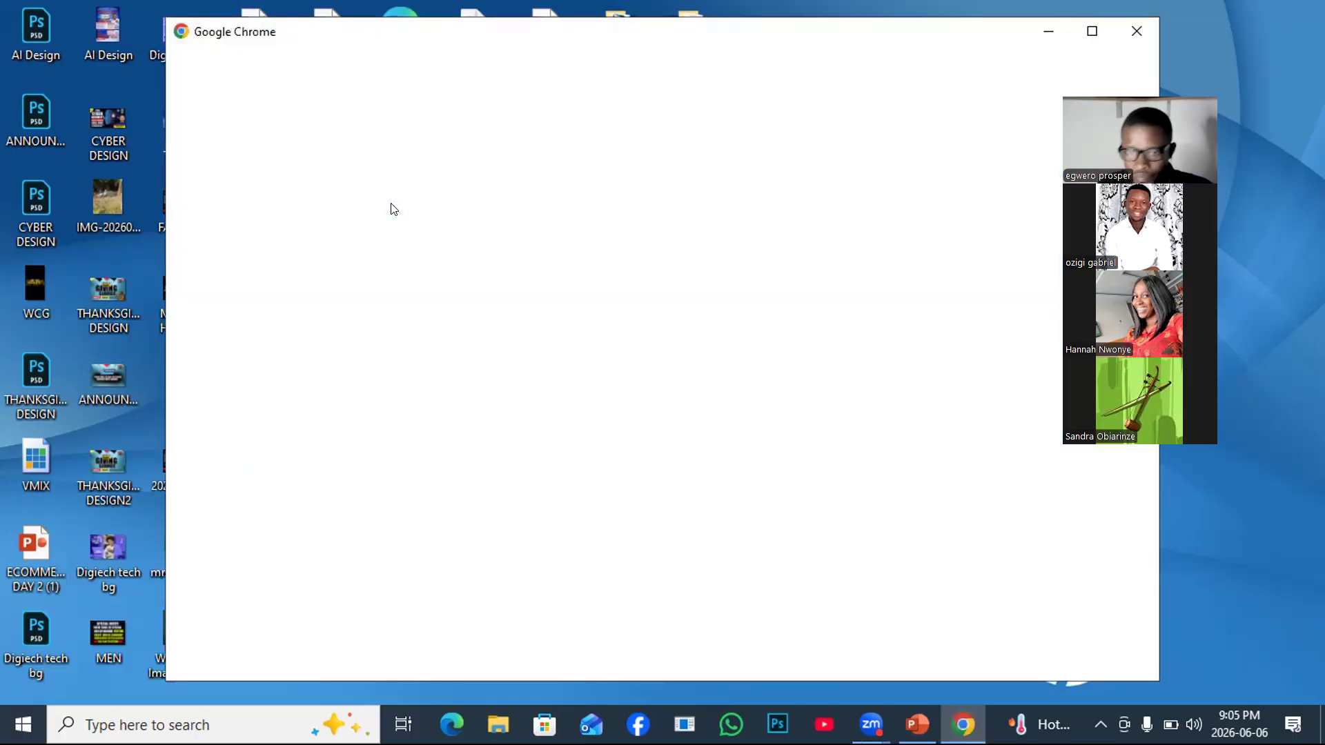
{"action": "left_click", "coordinate": [1091, 31]}
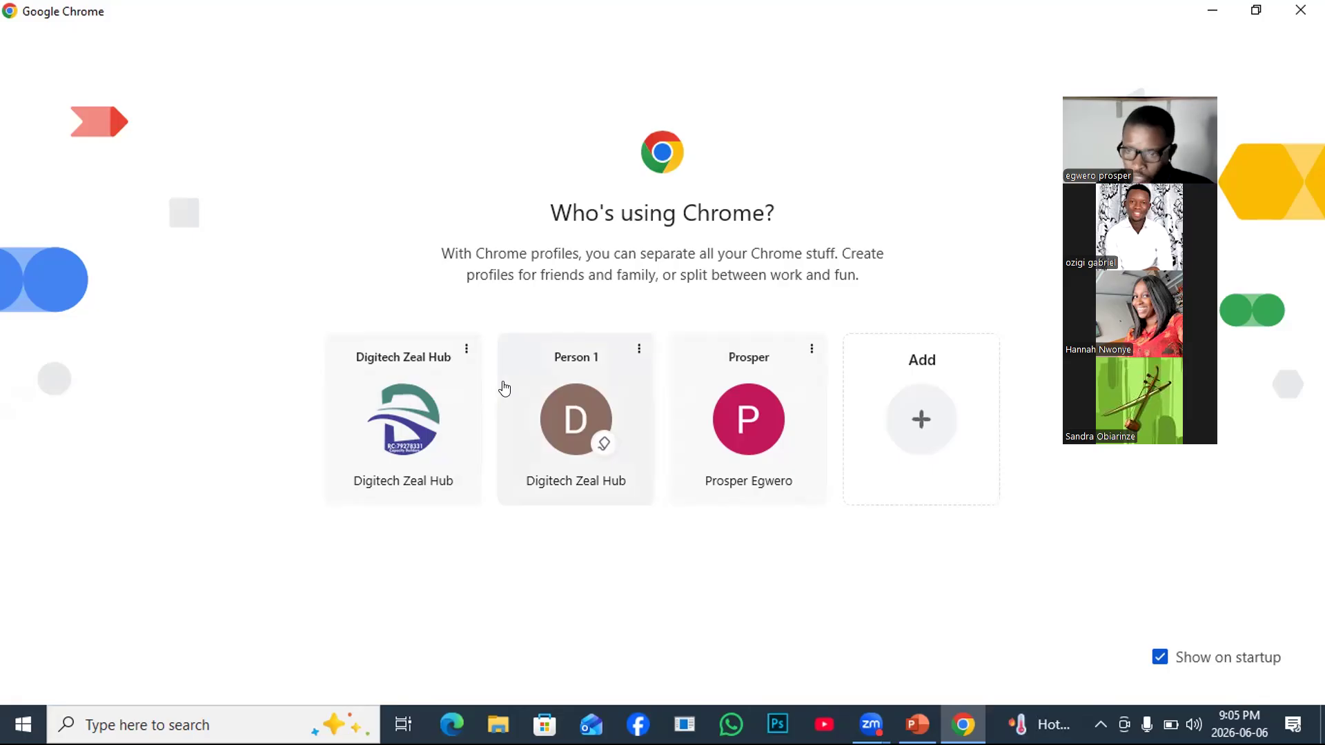
Continue as the Digitech Zeal Hub profile, maximize, and enter 'download mysql server' in Google search.
{"action": "left_click", "coordinate": [395, 412]}
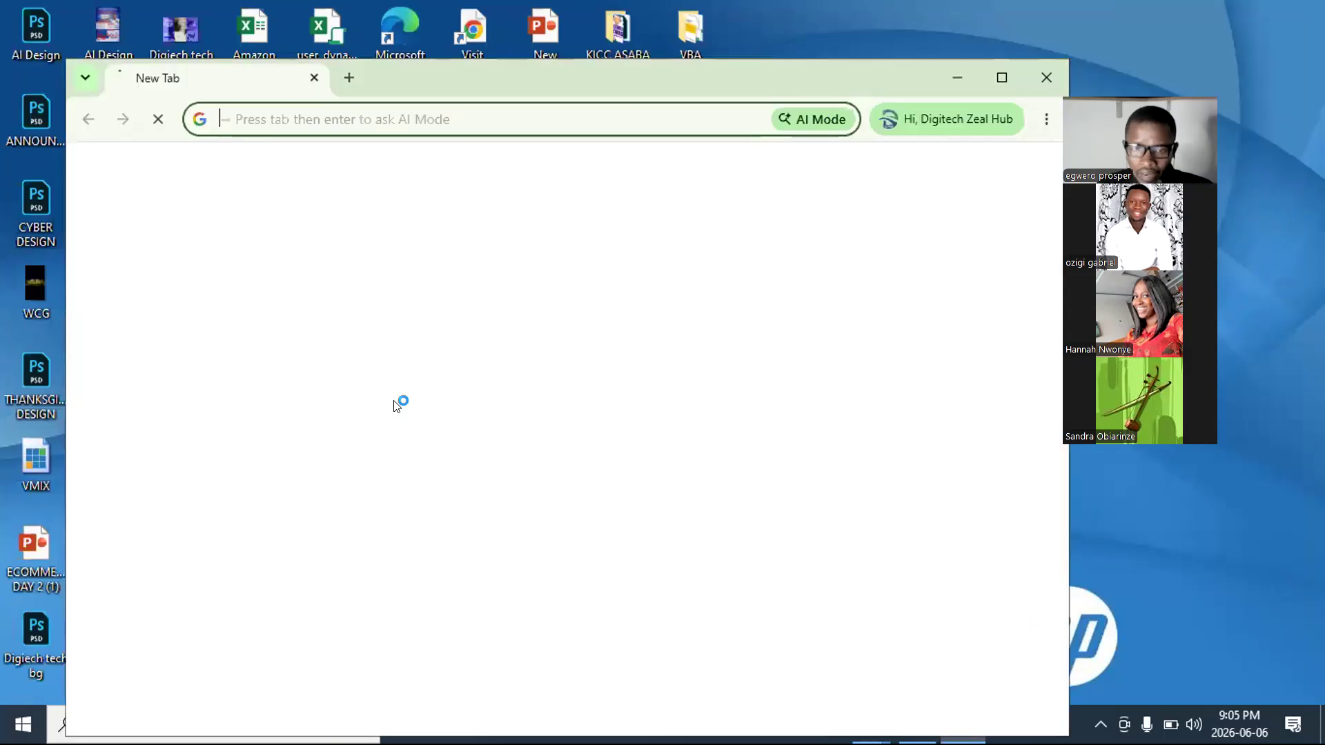
{"action": "left_click", "coordinate": [1000, 77]}
{"action": "left_click", "coordinate": [405, 357]}
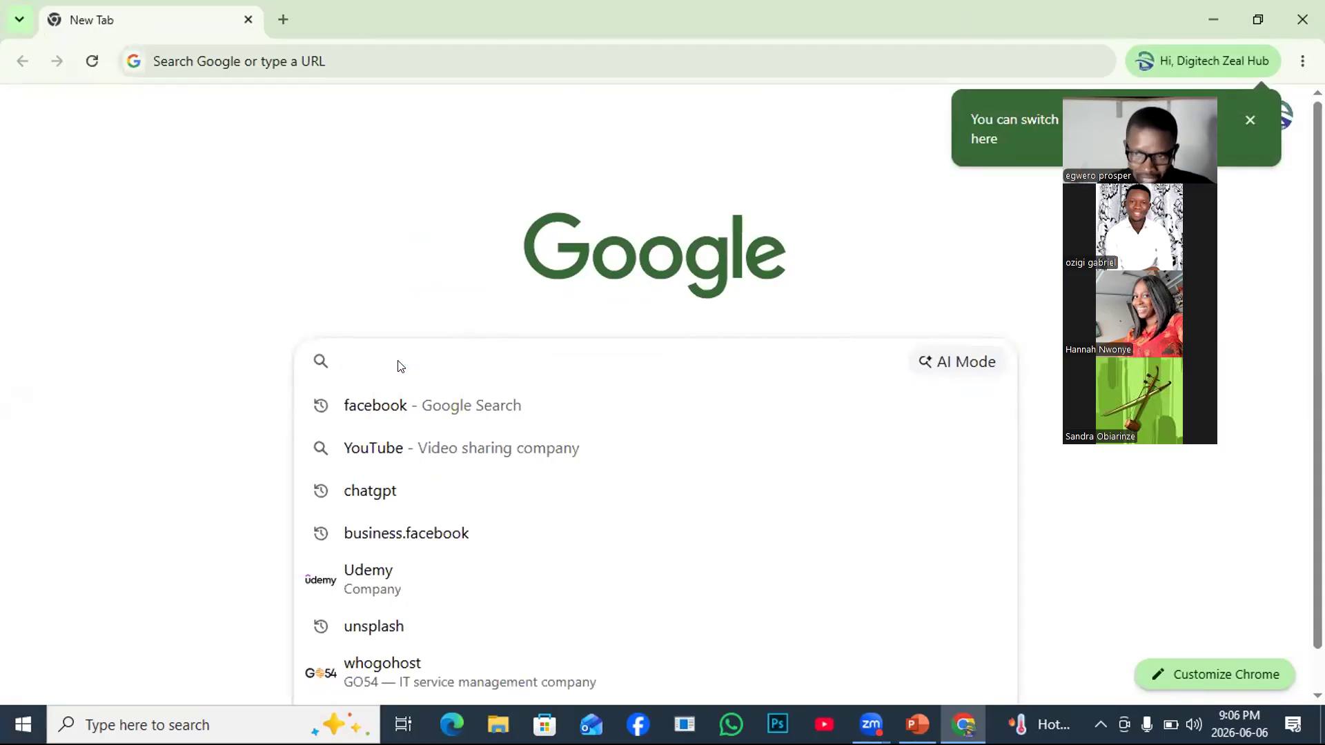
{"action": "type", "text": "MY"}
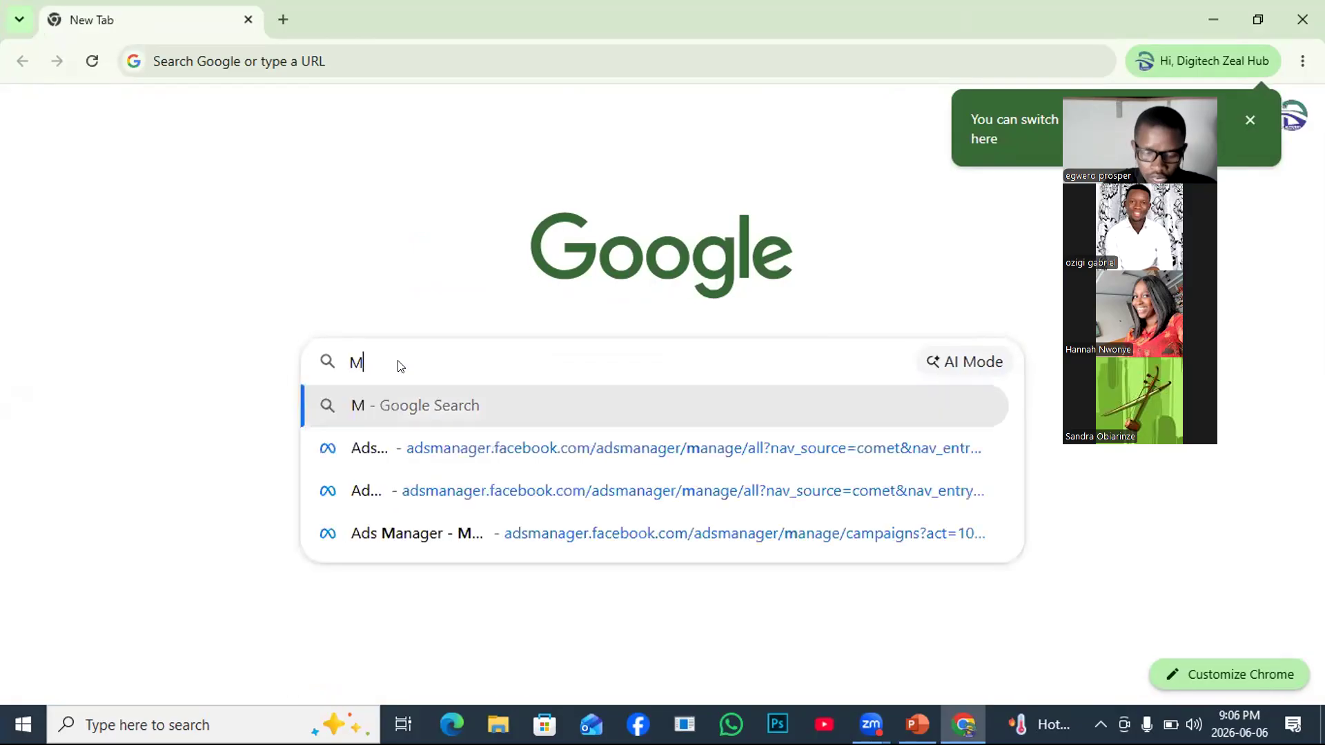
{"action": "key", "text": "BackSpace"}
{"action": "key", "text": "BackSpace"}
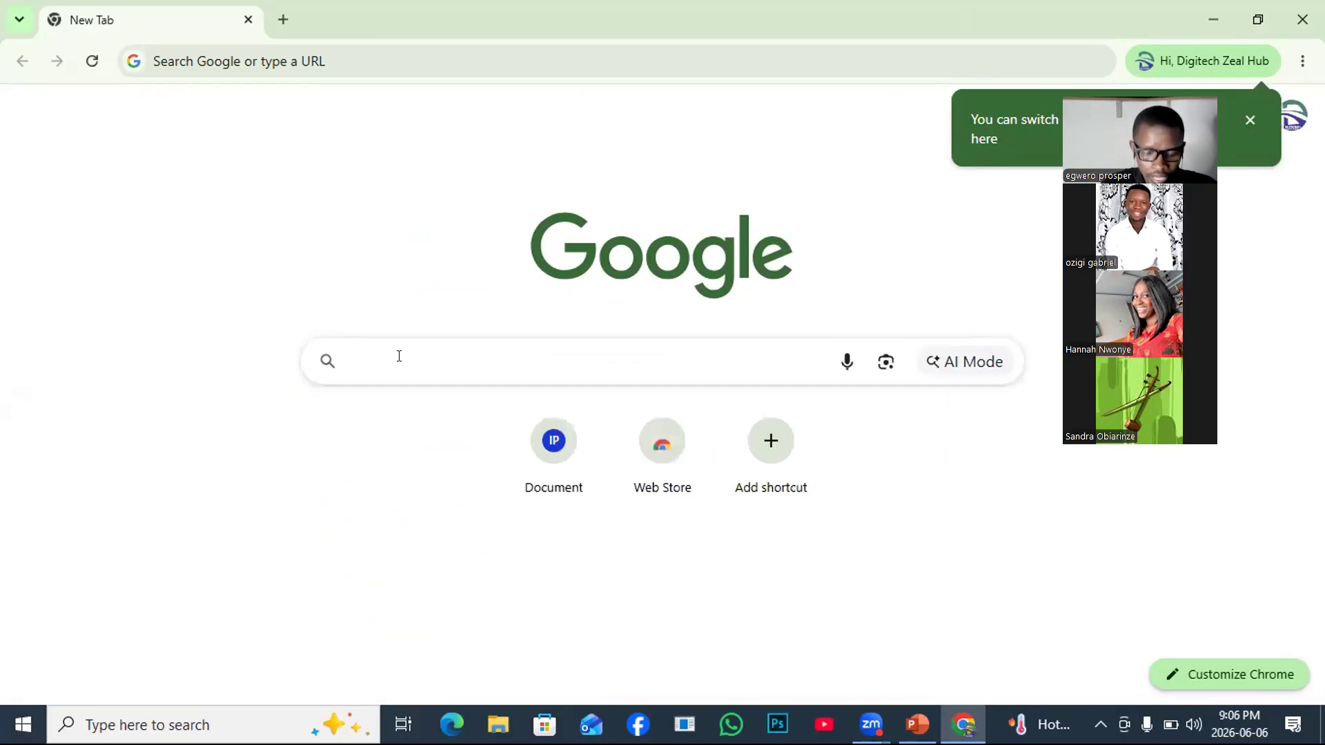
{"action": "type", "text": "mys"}
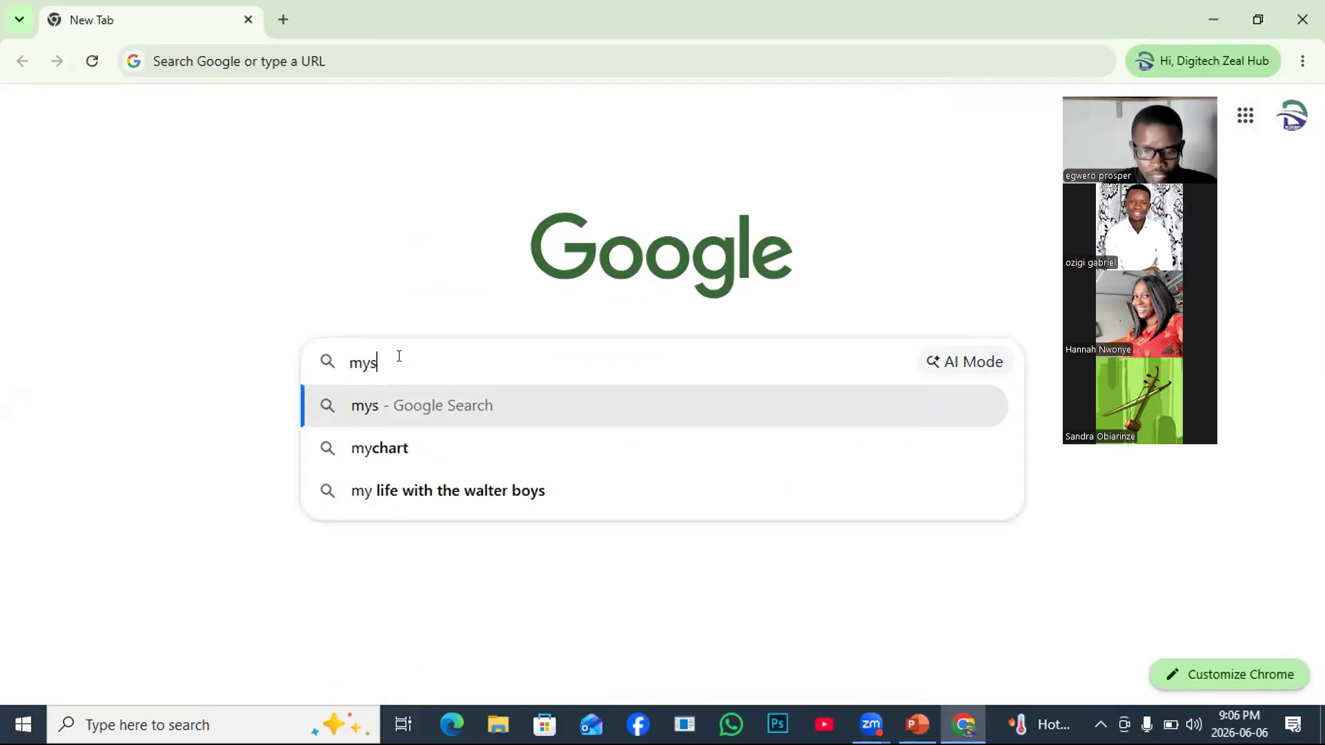
{"action": "key", "text": "BackSpace"}
{"action": "key", "text": "BackSpace"}
{"action": "key", "text": "BackSpace"}
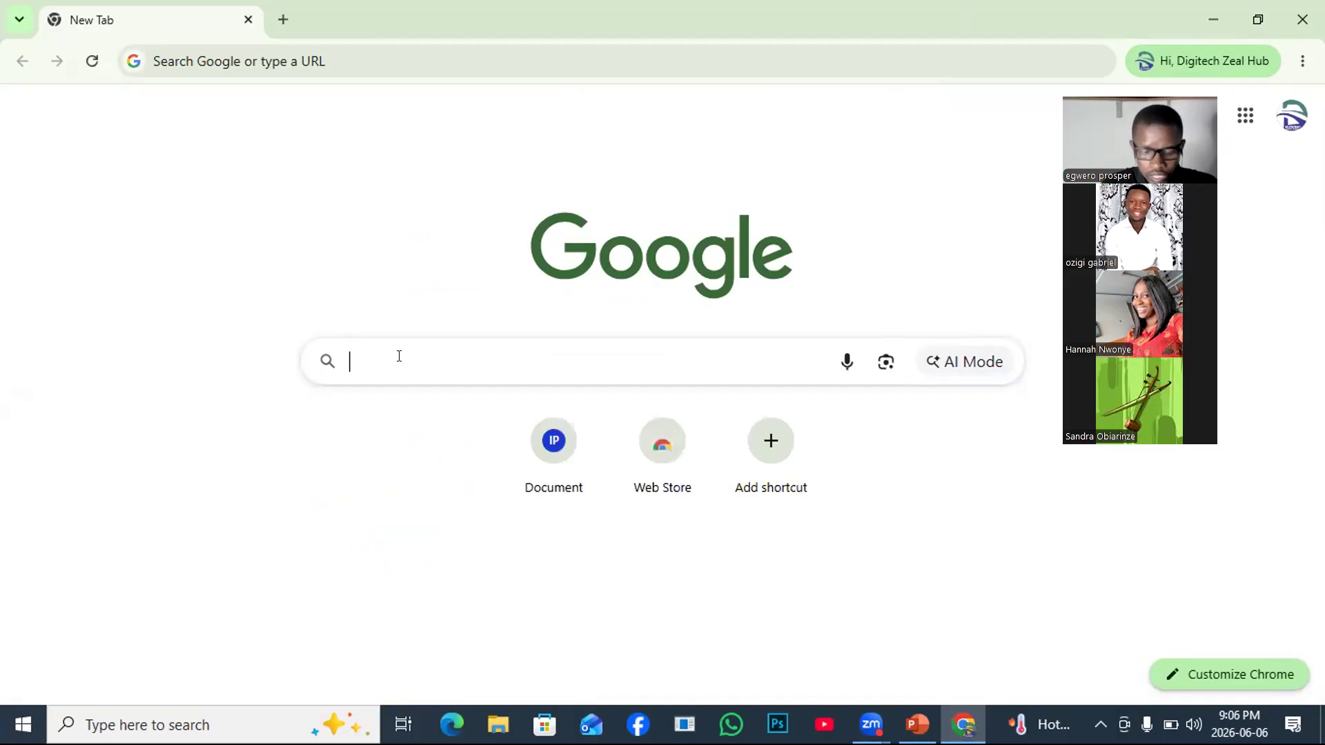
{"action": "type", "text": "download"}
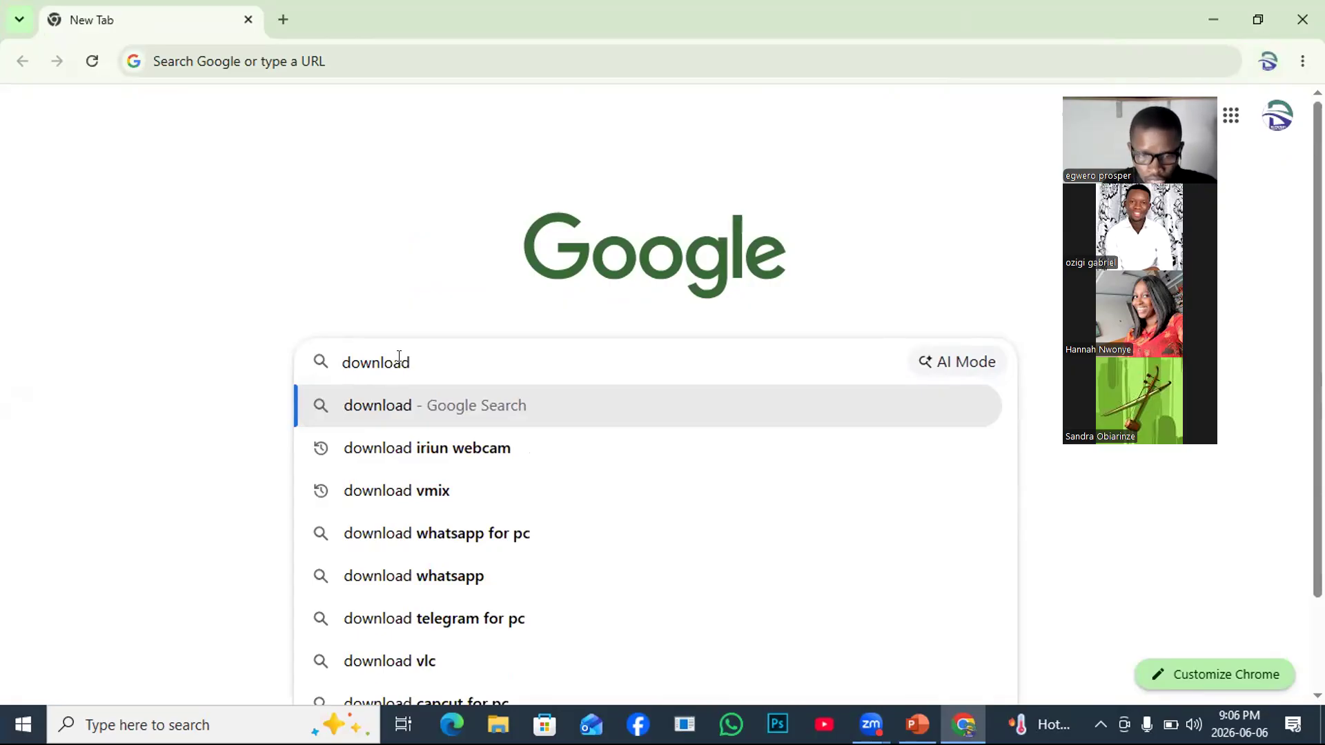
{"action": "type", "text": "mysql"}
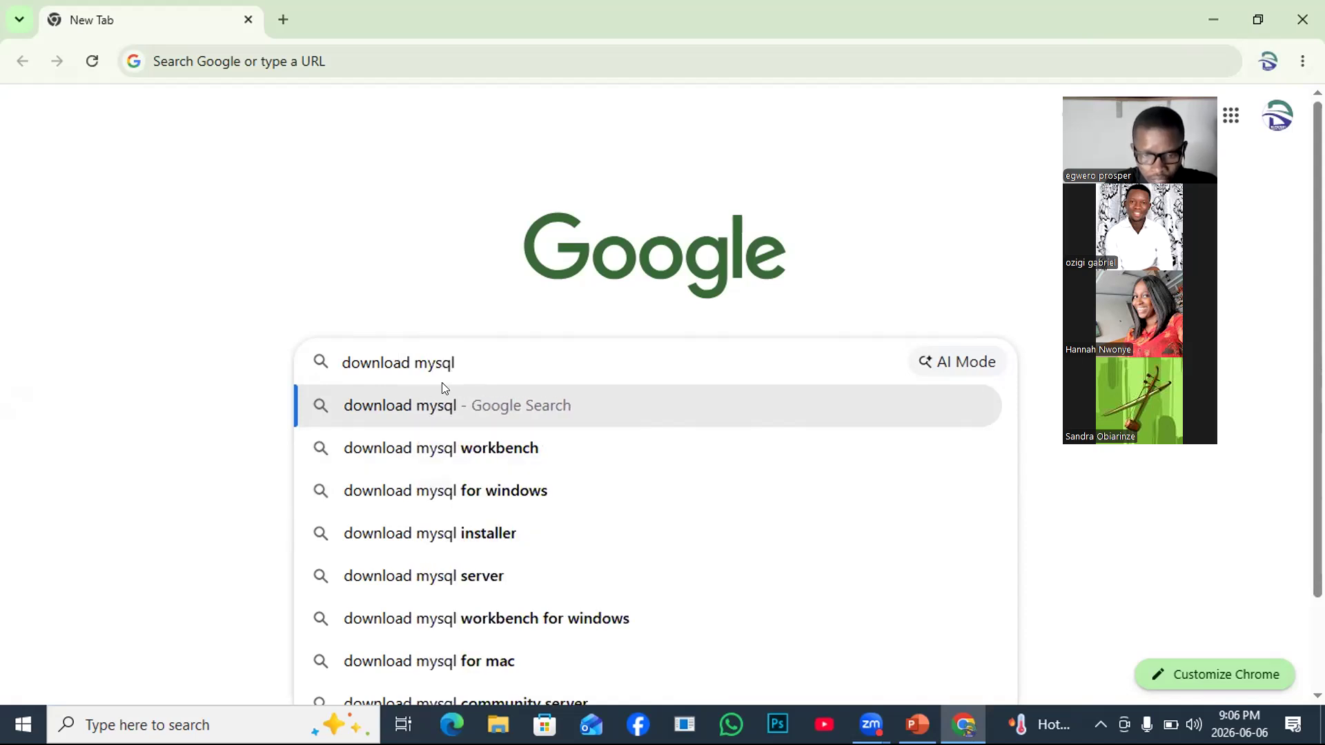
{"action": "type", "text": "serv"}
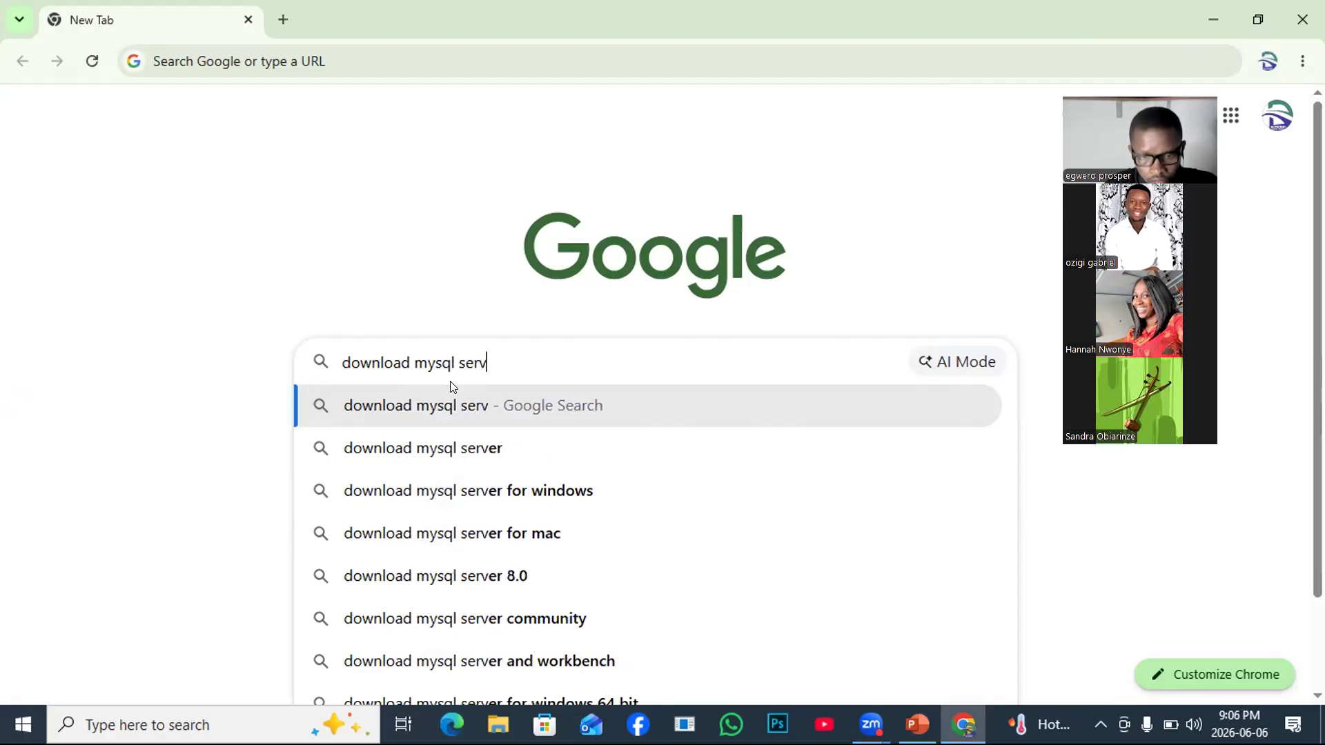
{"action": "type", "text": "er"}
{"action": "key", "text": "BackSpace"}
{"action": "key", "text": "BackSpace"}
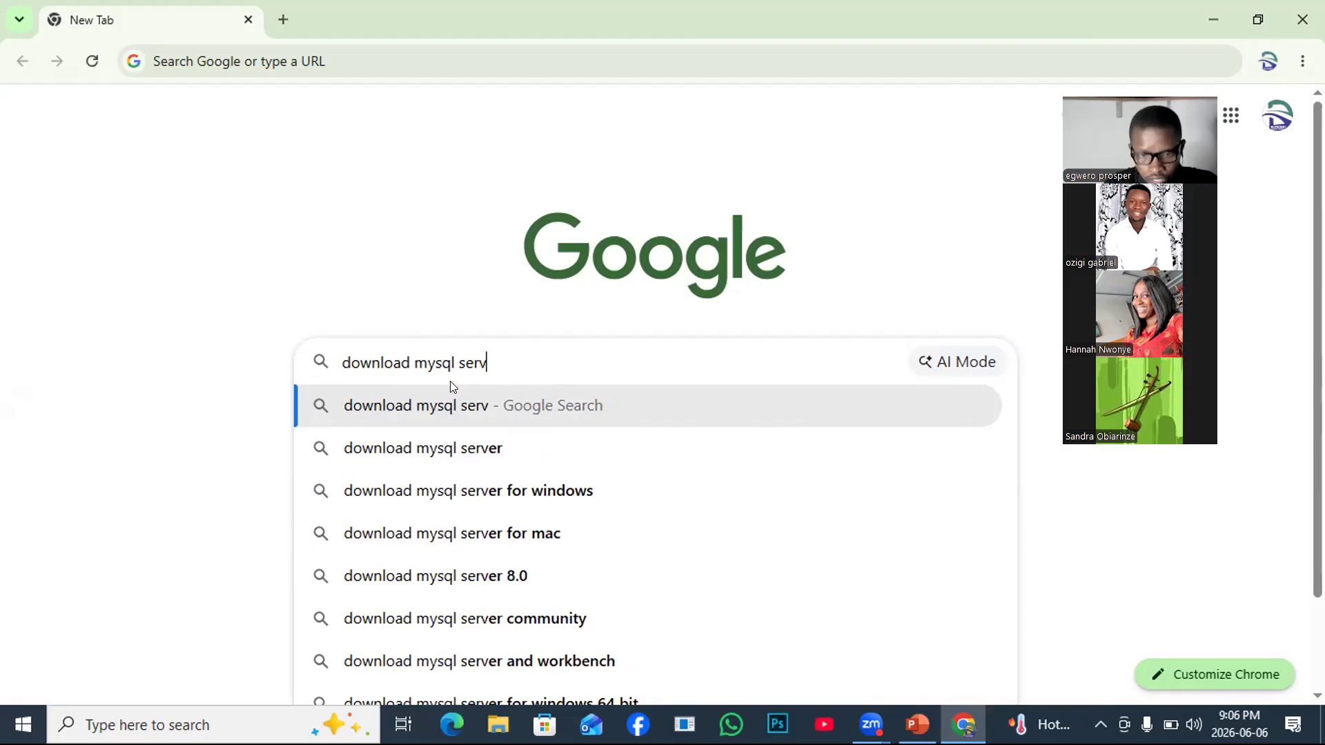
{"action": "type", "text": "er"}
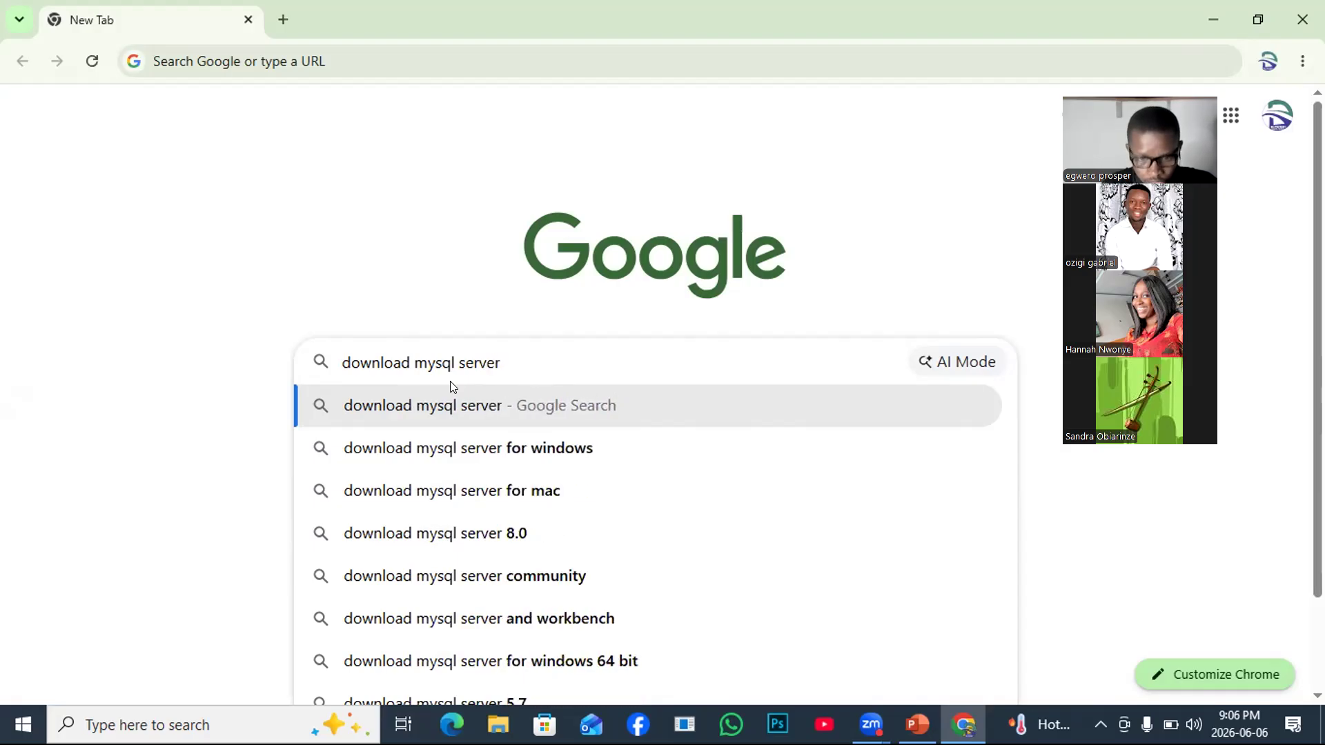
Search 'download mysql server for windows' and expand the AI Overview to read further.
{"action": "left_click", "coordinate": [535, 453]}
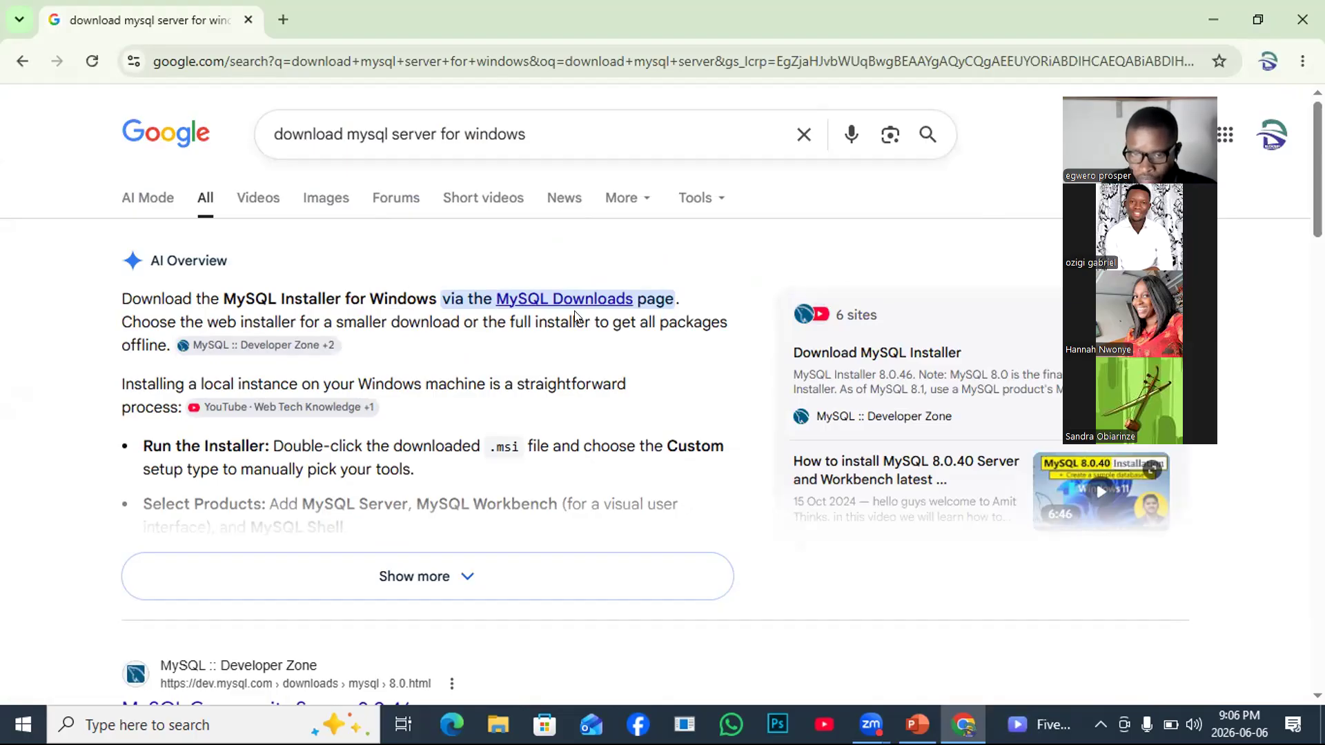
{"action": "mouse_move", "coordinate": [541, 307]}
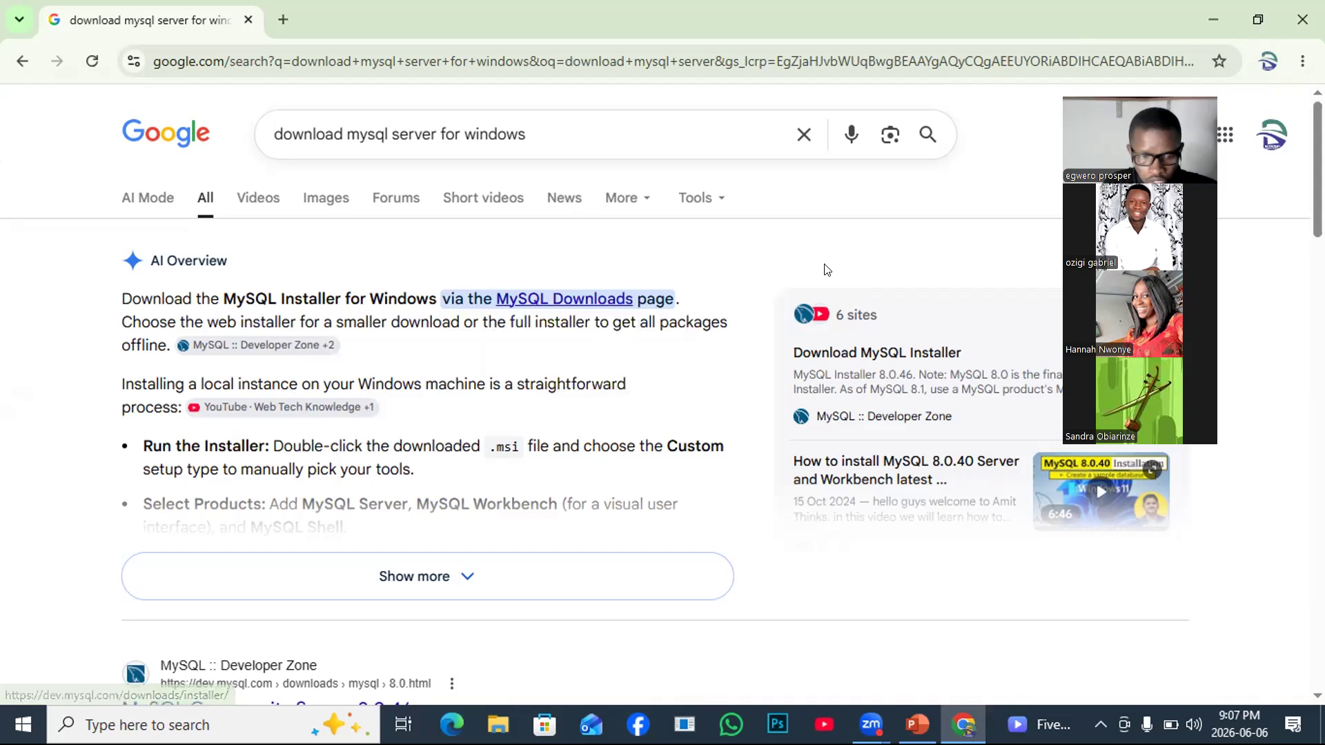
{"action": "left_click", "coordinate": [474, 559]}
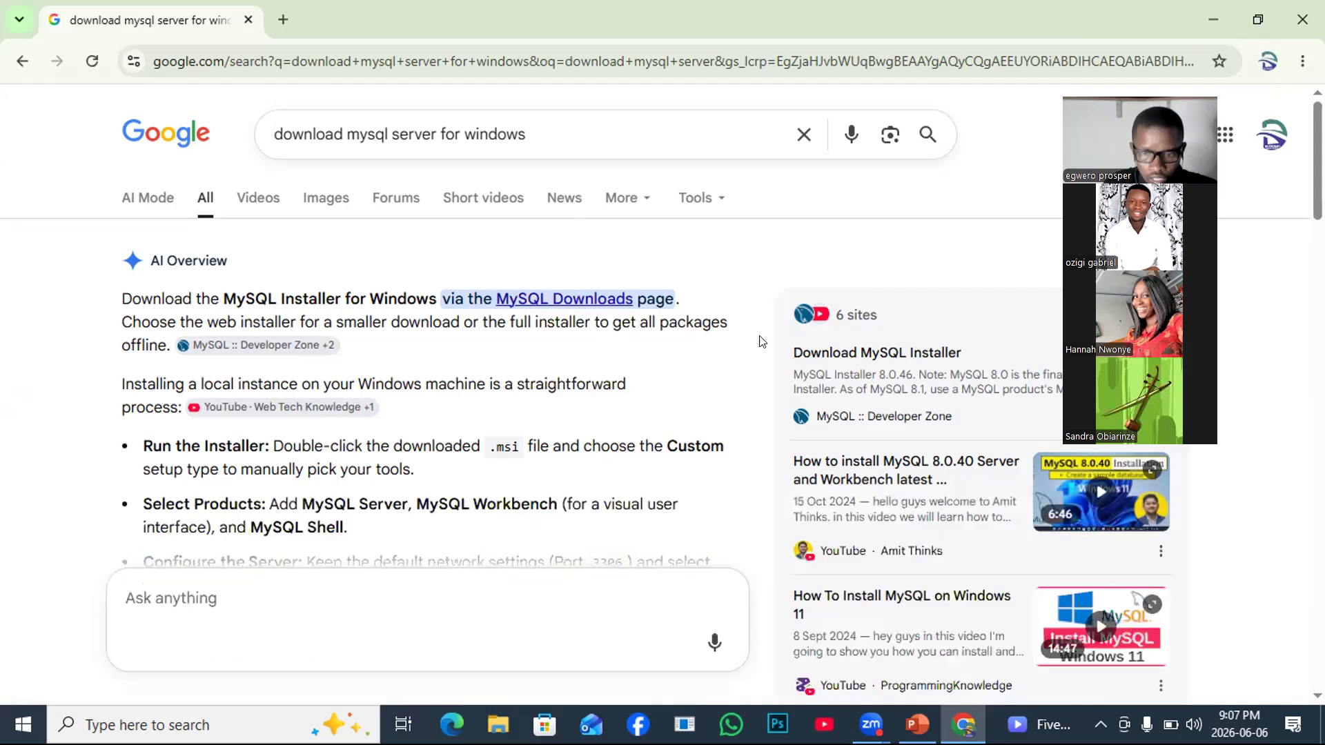
{"action": "scroll", "coordinate": [797, 238], "scroll_direction": "down", "scroll_amount": 3}
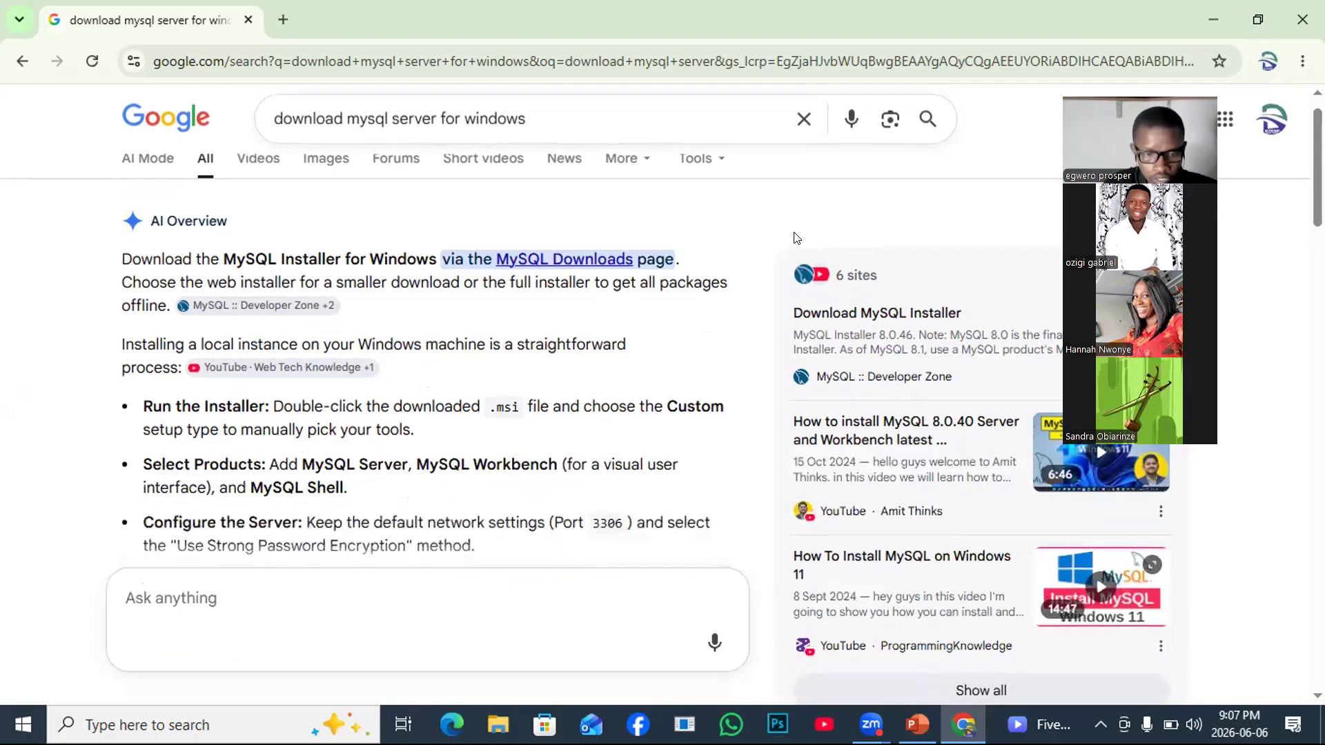
{"action": "scroll", "coordinate": [793, 238], "scroll_direction": "down", "scroll_amount": 12}
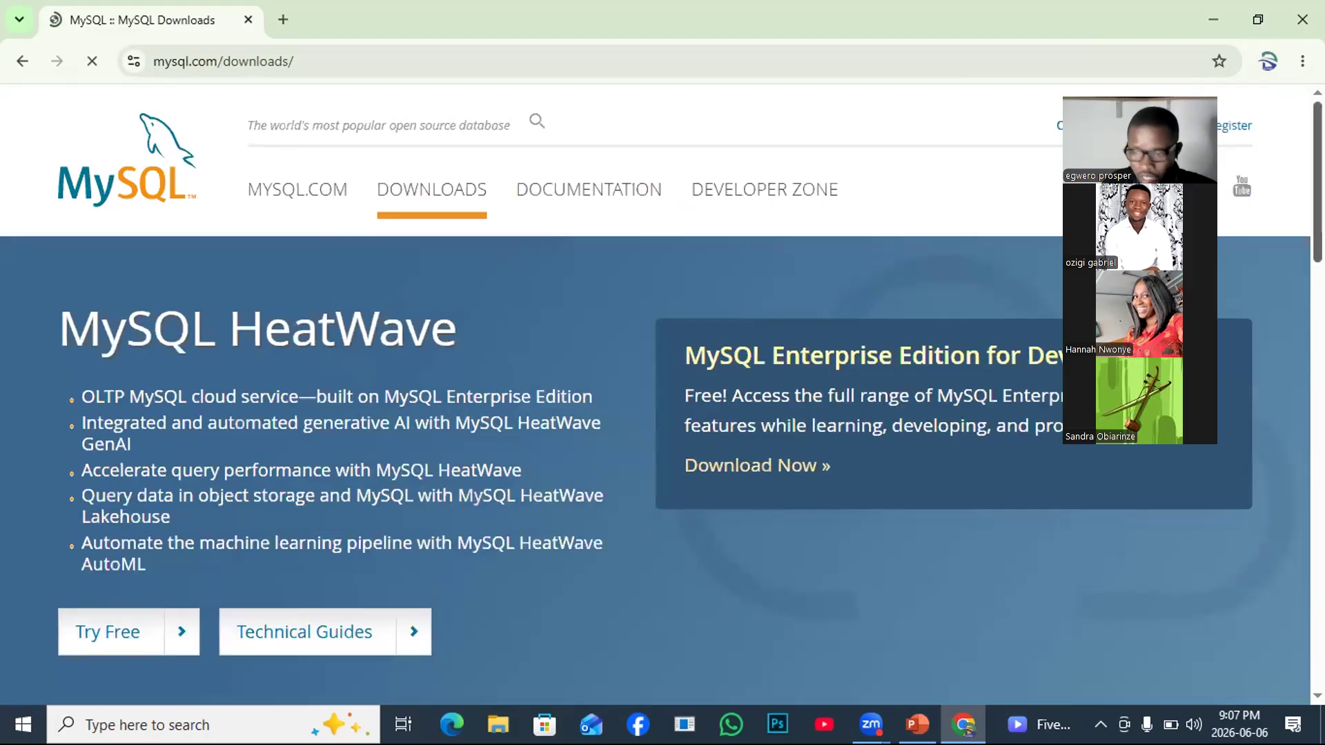
{"action": "scroll", "coordinate": [1300, 194], "scroll_direction": "down", "scroll_amount": 4}
{"action": "scroll", "coordinate": [662, 407], "scroll_direction": "down", "scroll_amount": 1}
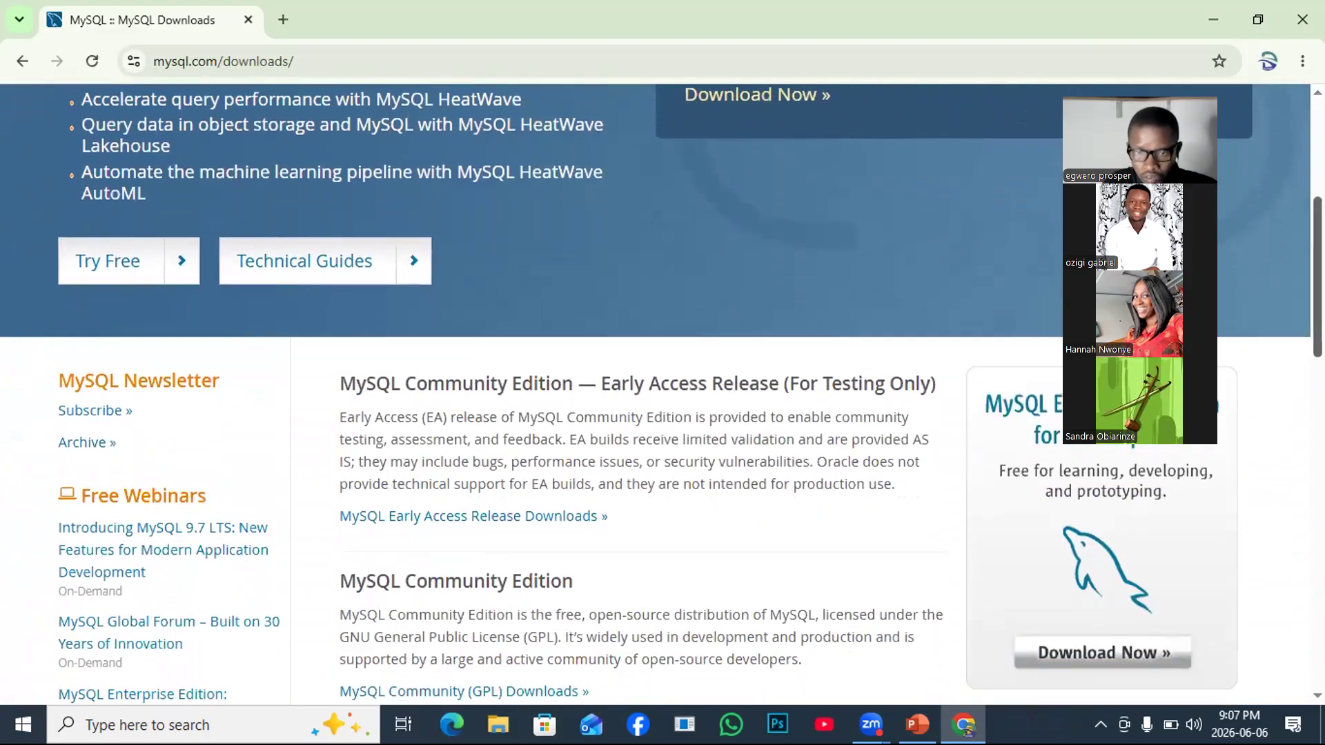
{"action": "key", "text": "ctrl+minus"}
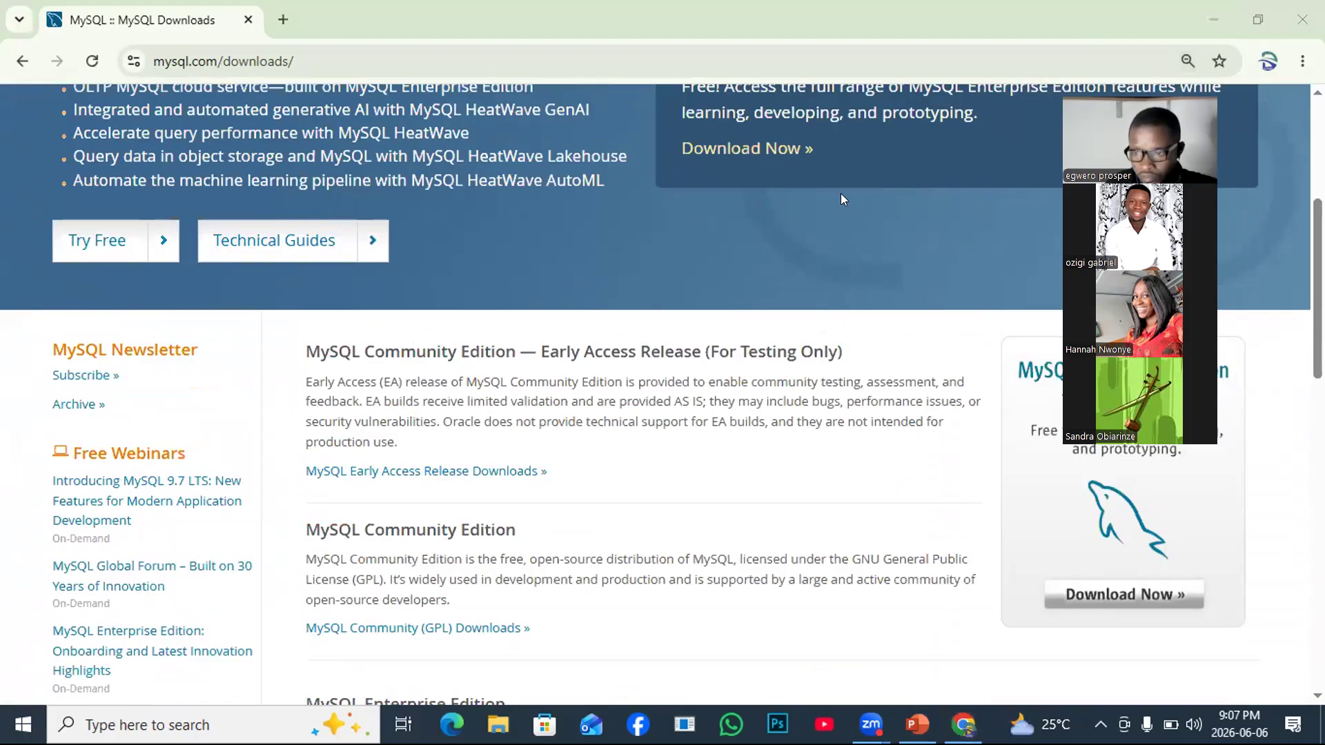
{"action": "scroll", "coordinate": [655, 393], "scroll_direction": "up", "scroll_amount": 4}
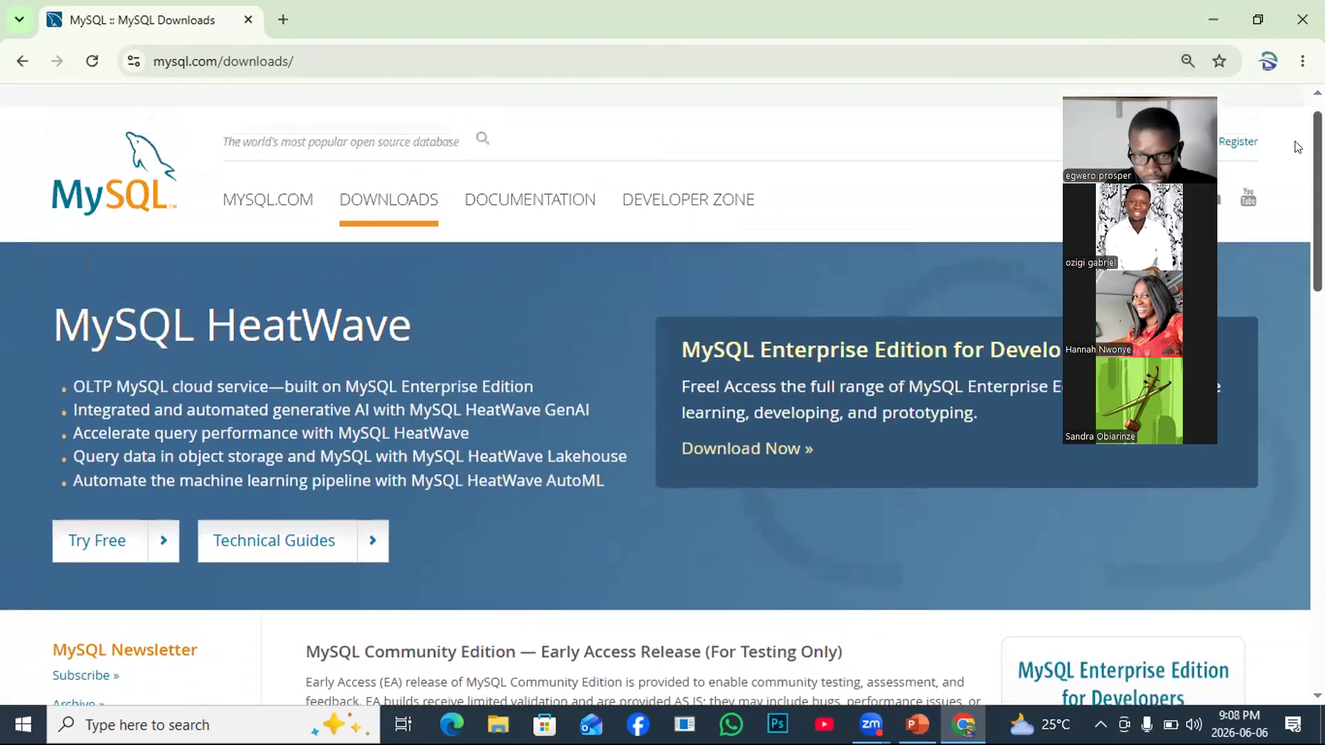
{"action": "scroll", "coordinate": [655, 393], "scroll_direction": "down", "scroll_amount": 2}
{"action": "scroll", "coordinate": [662, 393], "scroll_direction": "down", "scroll_amount": 10}
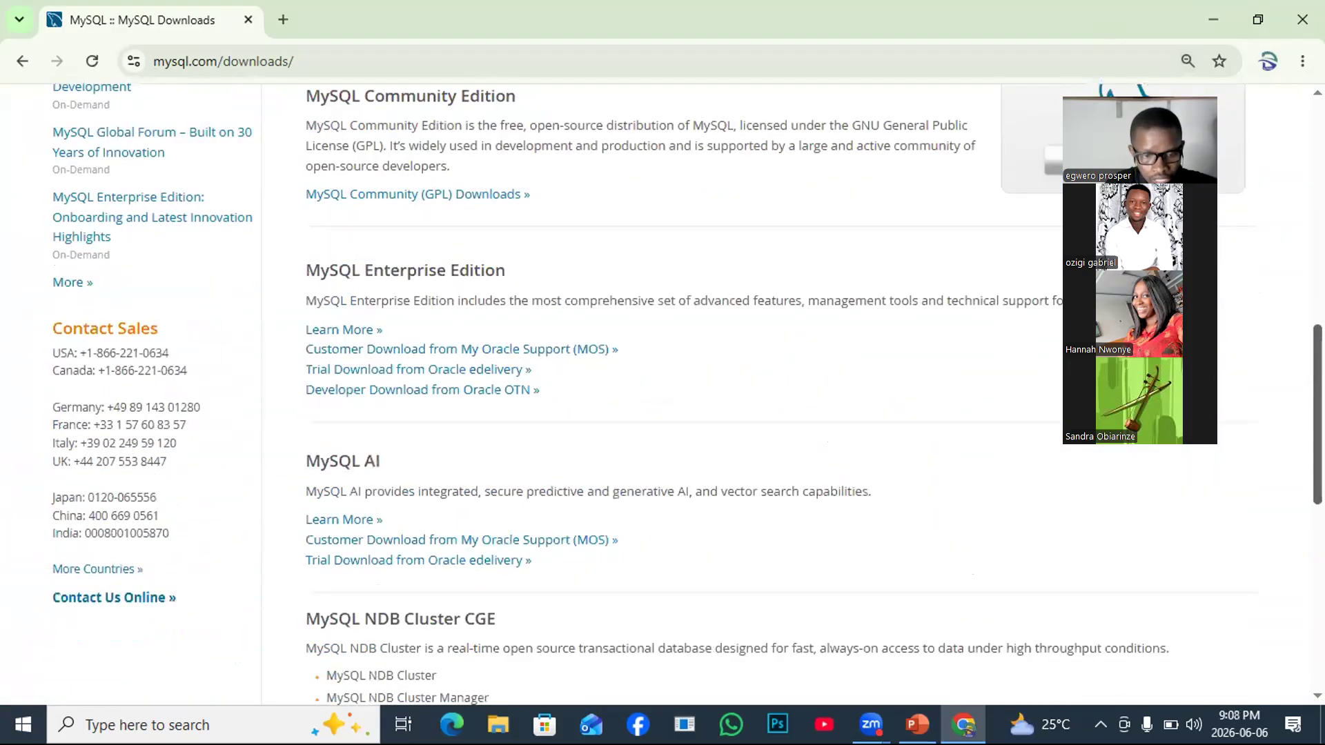
{"action": "scroll", "coordinate": [1300, 212], "scroll_direction": "up", "scroll_amount": 10}
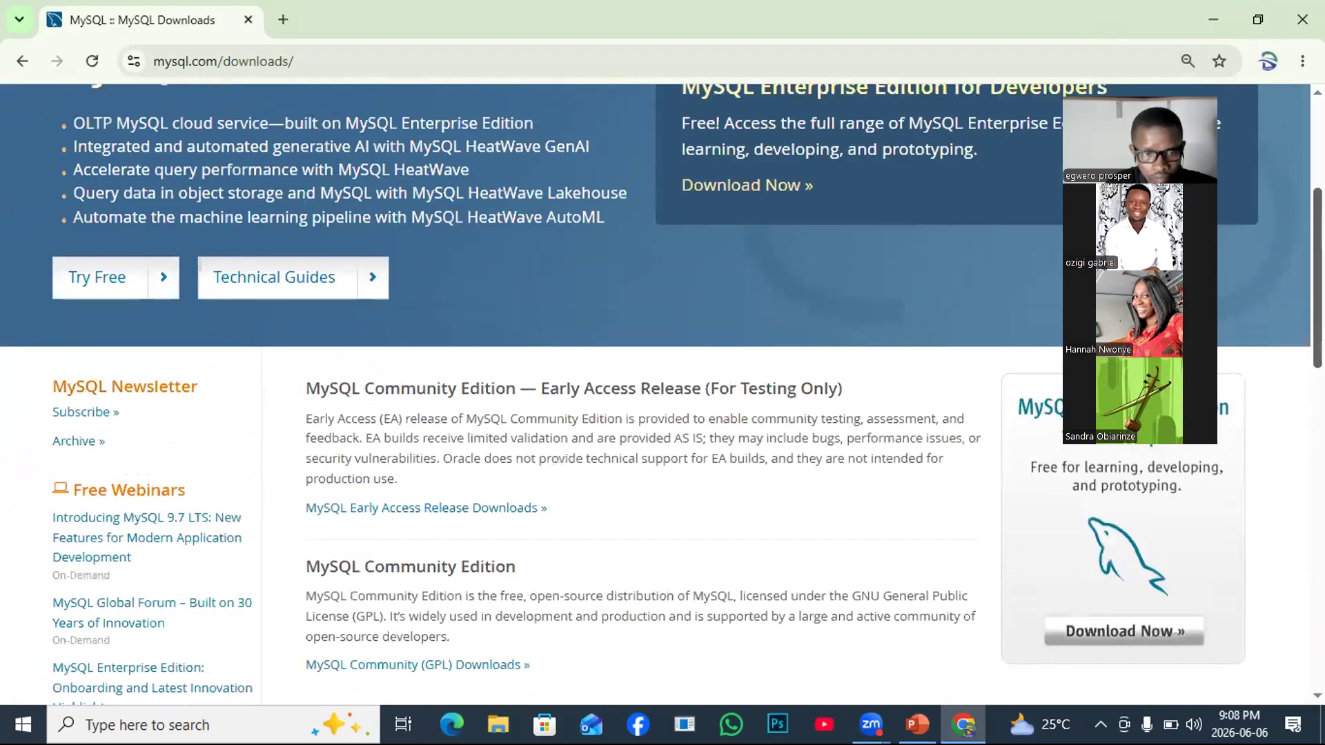
{"action": "scroll", "coordinate": [1300, 212], "scroll_direction": "down", "scroll_amount": 2}
{"action": "scroll", "coordinate": [662, 393], "scroll_direction": "up", "scroll_amount": 2}
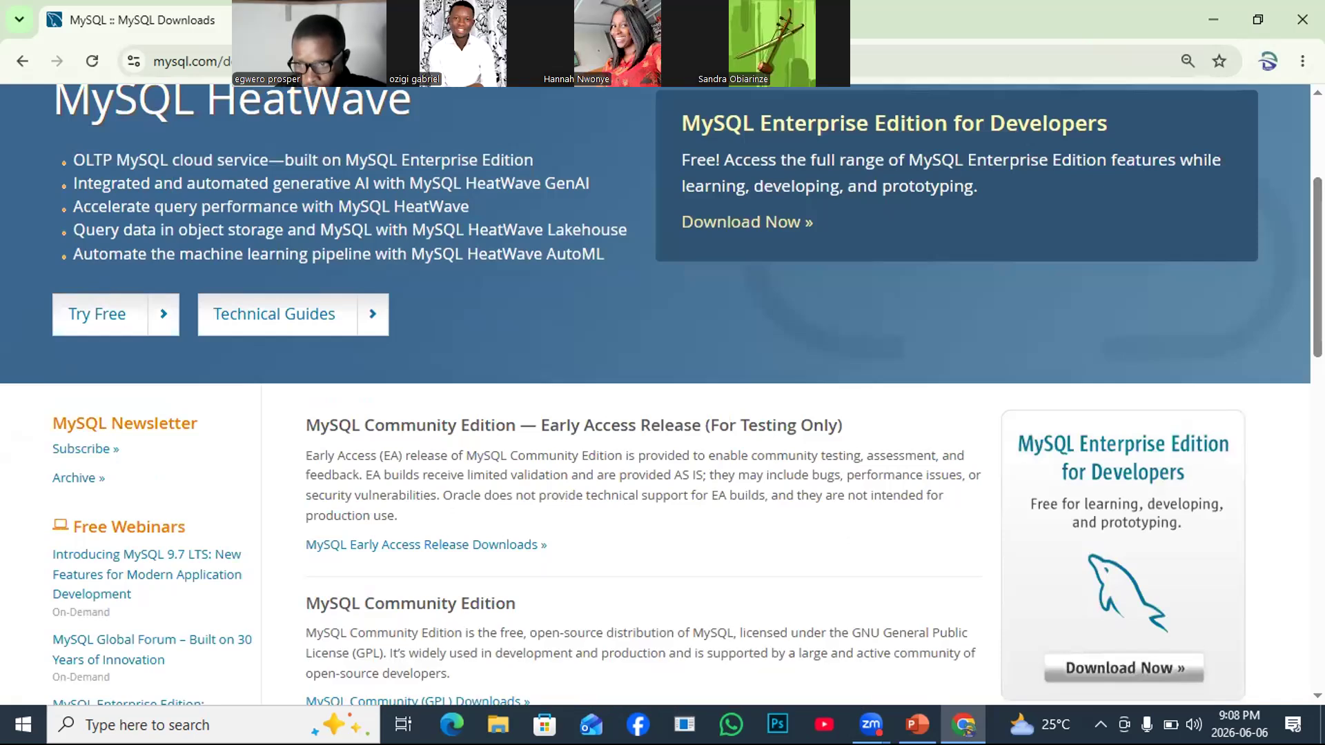
{"action": "scroll", "coordinate": [663, 394], "scroll_direction": "down", "scroll_amount": 2}
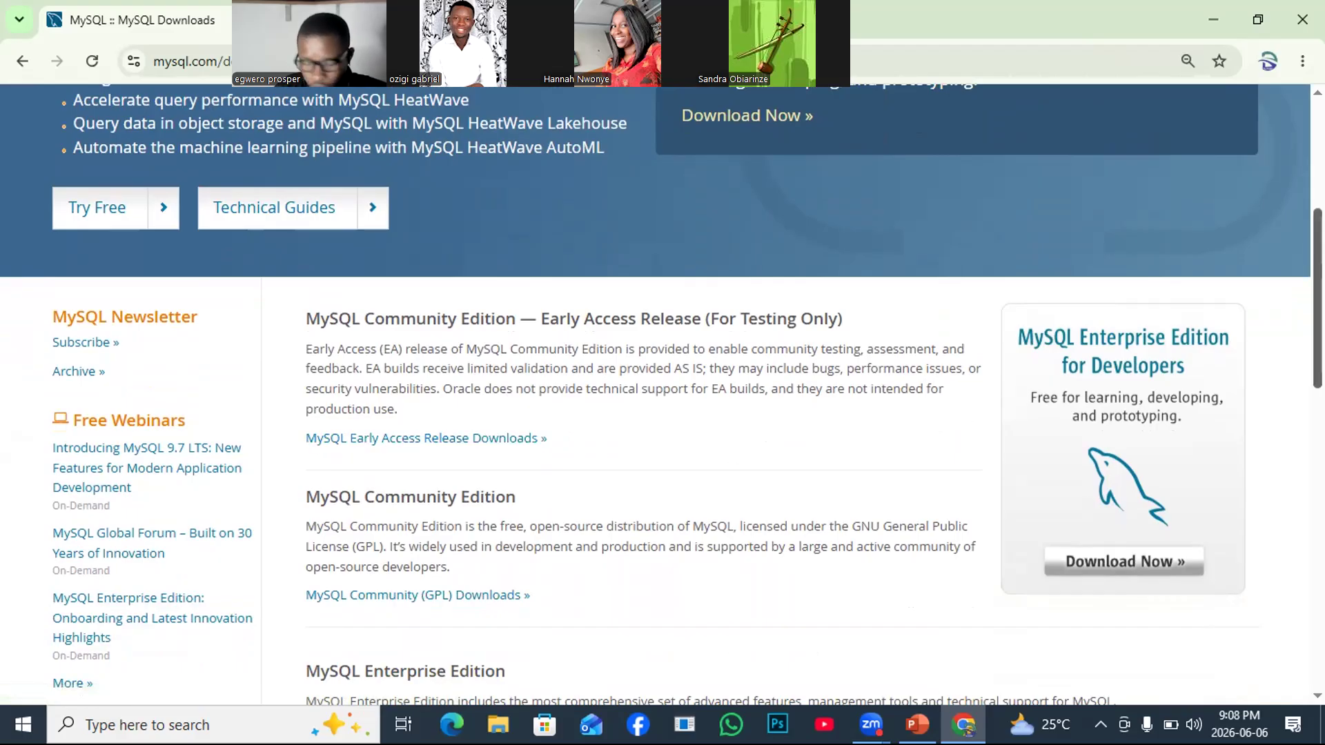
{"action": "scroll", "coordinate": [687, 393], "scroll_direction": "down", "scroll_amount": 8}
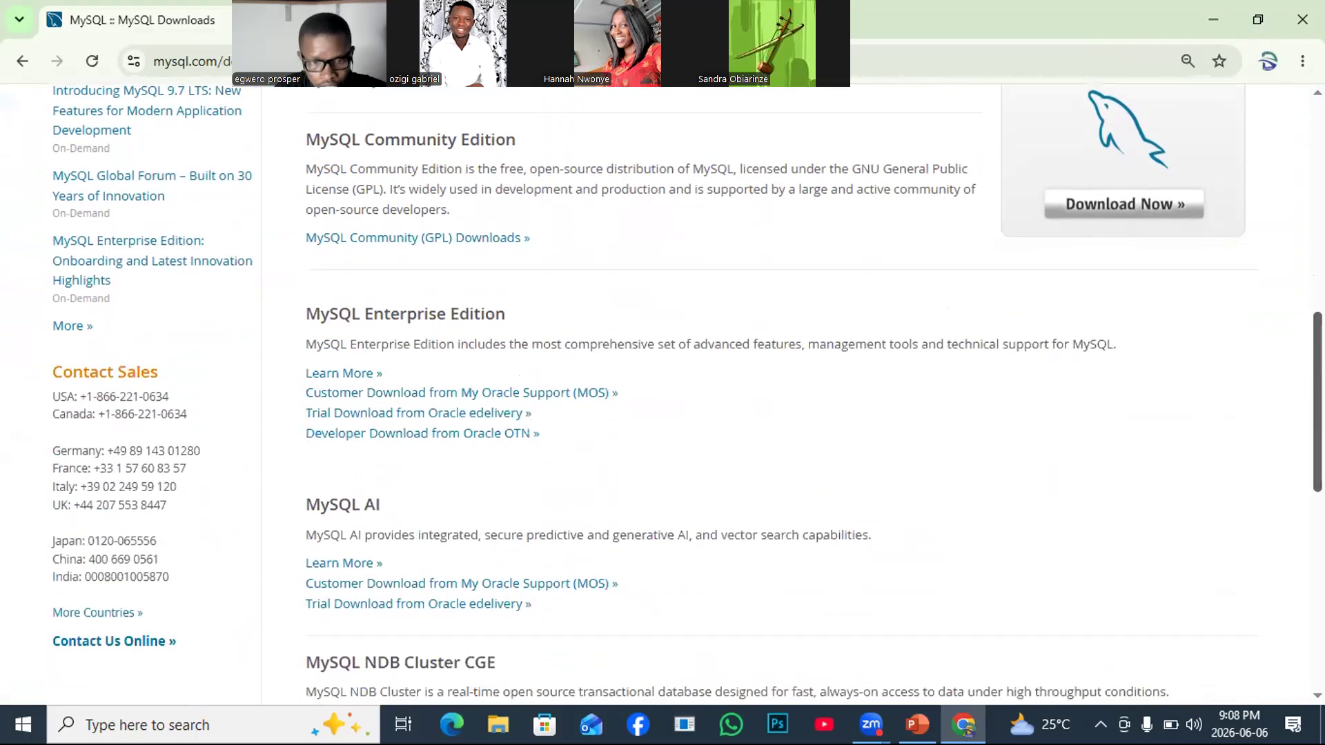
{"action": "scroll", "coordinate": [686, 394], "scroll_direction": "down", "scroll_amount": 4}
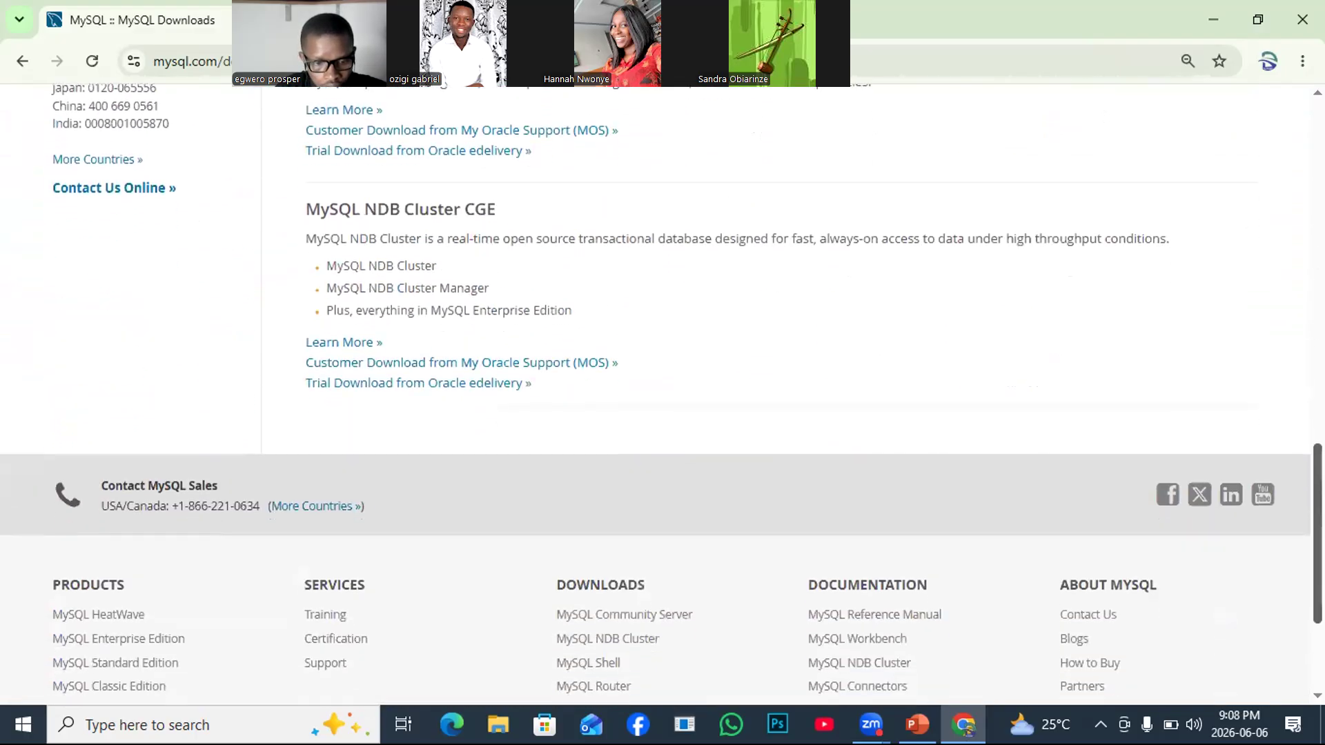
{"action": "scroll", "coordinate": [1295, 400], "scroll_direction": "up", "scroll_amount": 12}
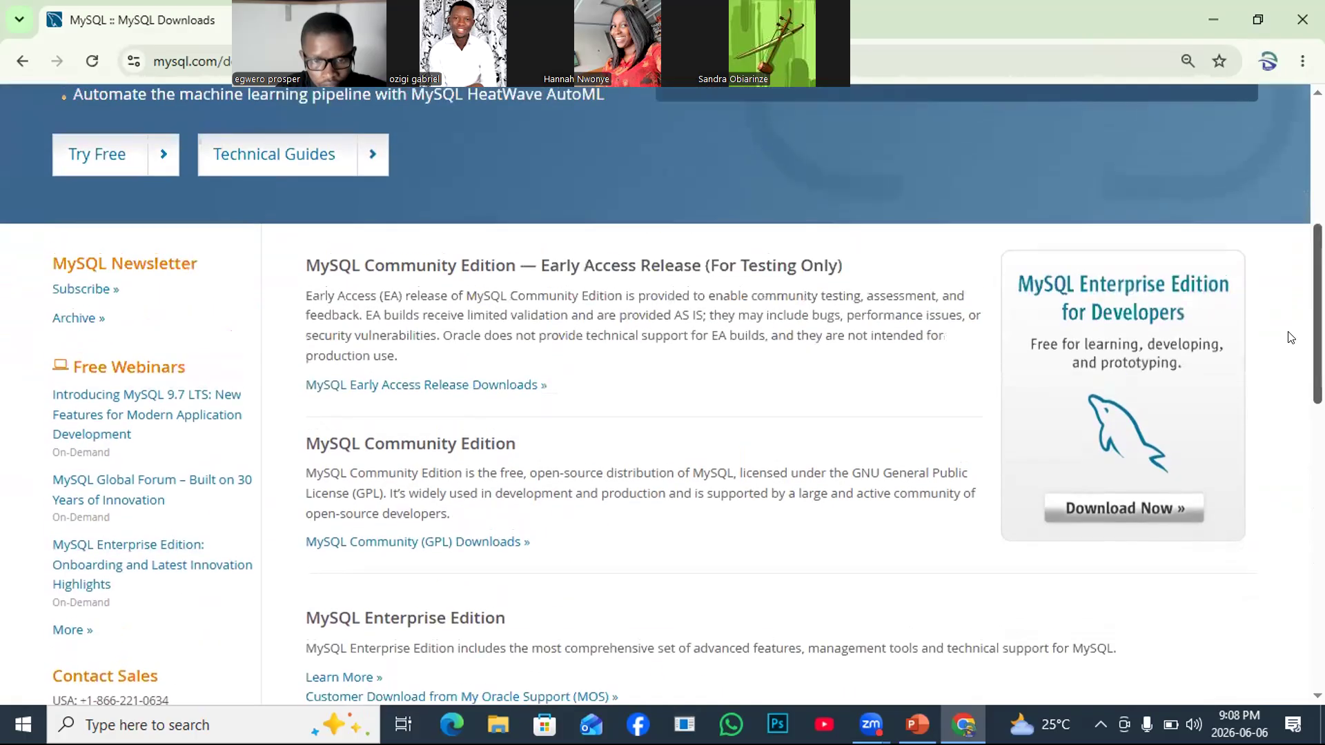
{"action": "scroll", "coordinate": [1290, 337], "scroll_direction": "up", "scroll_amount": 4}
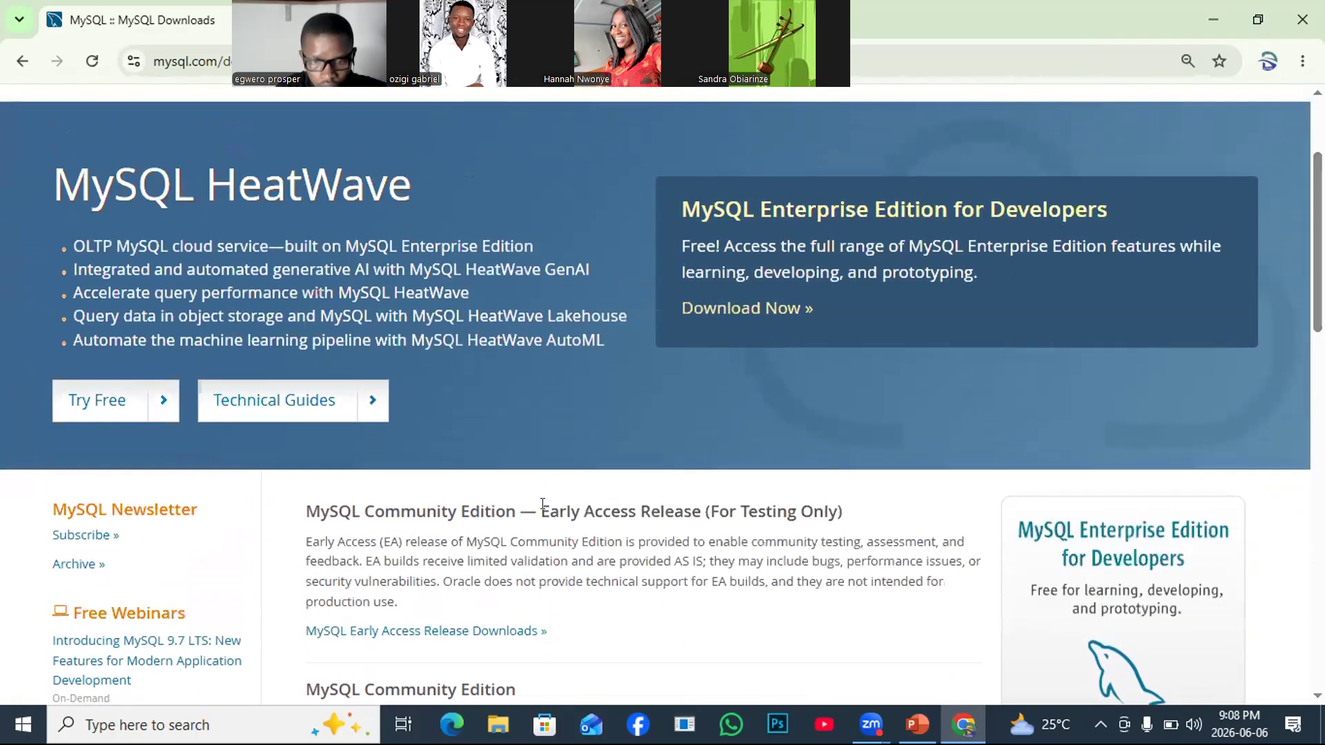
{"action": "left_click", "coordinate": [23, 62]}
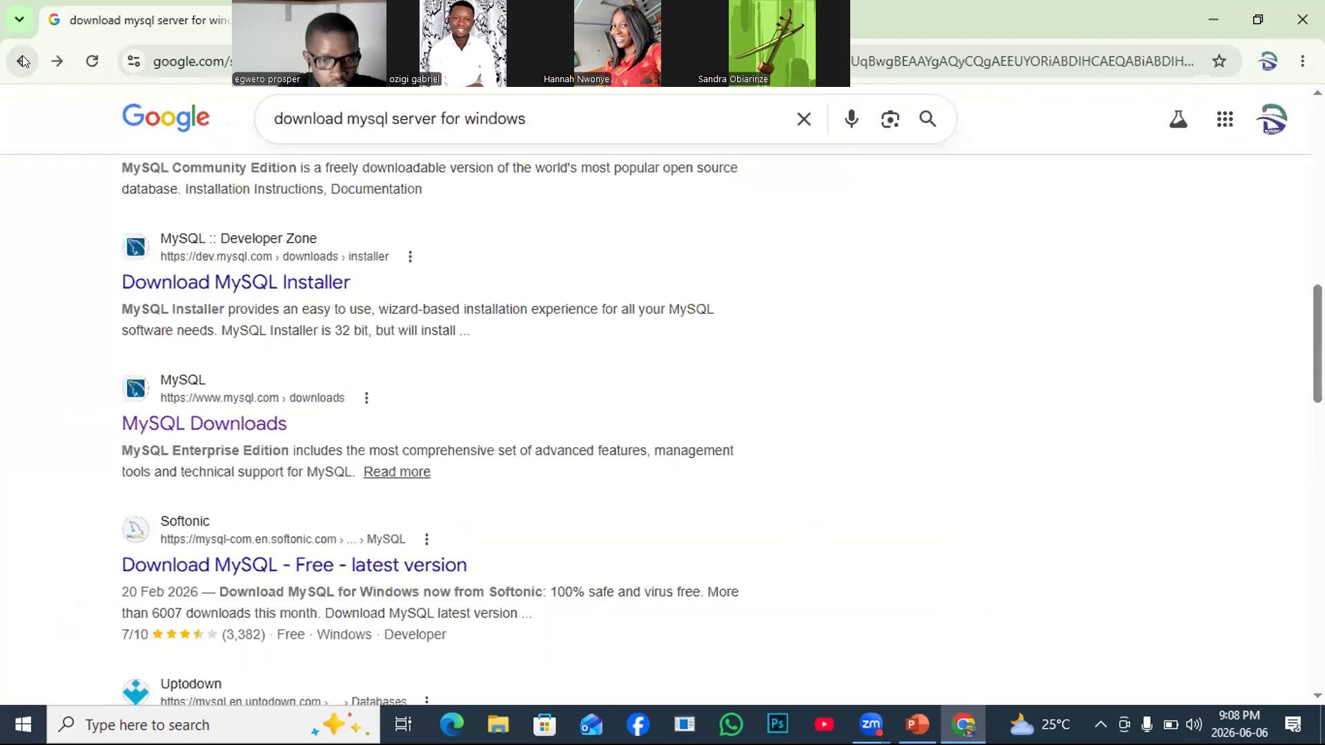
{"action": "left_click", "coordinate": [163, 278]}
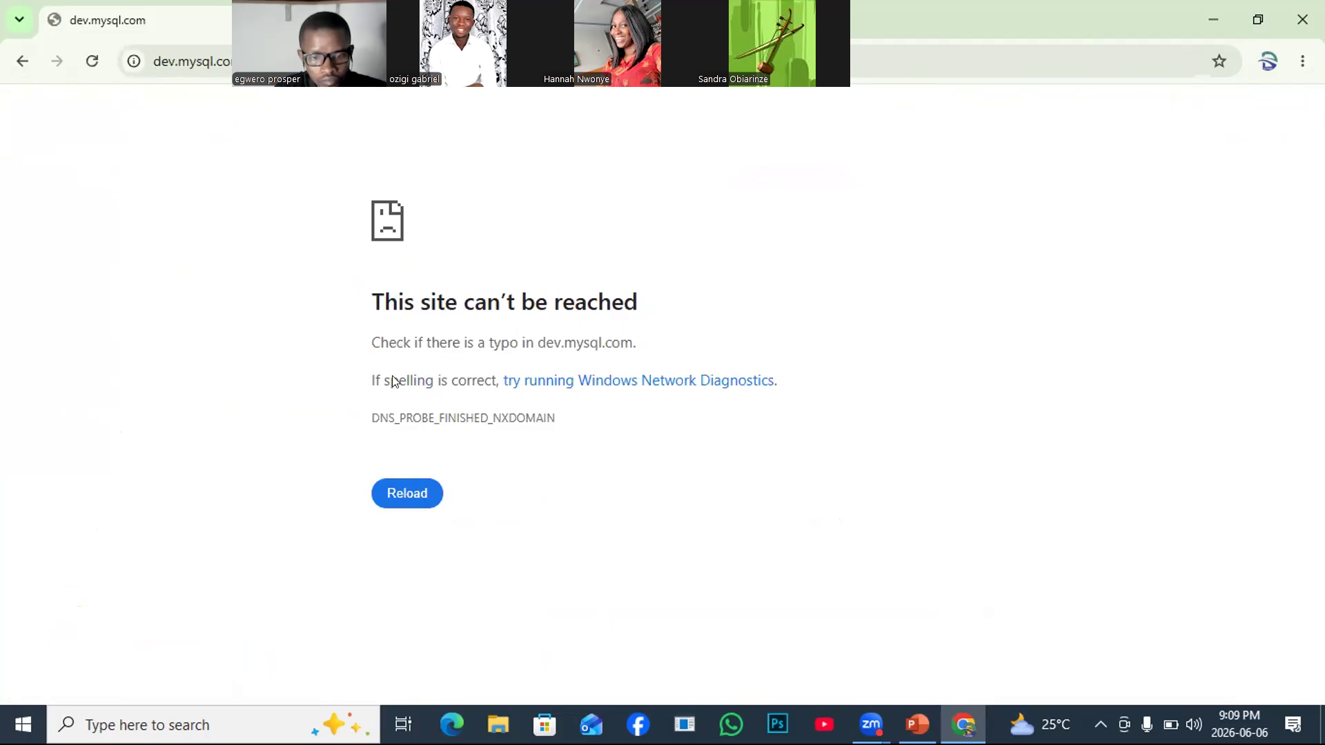
{"action": "left_click", "coordinate": [385, 502]}
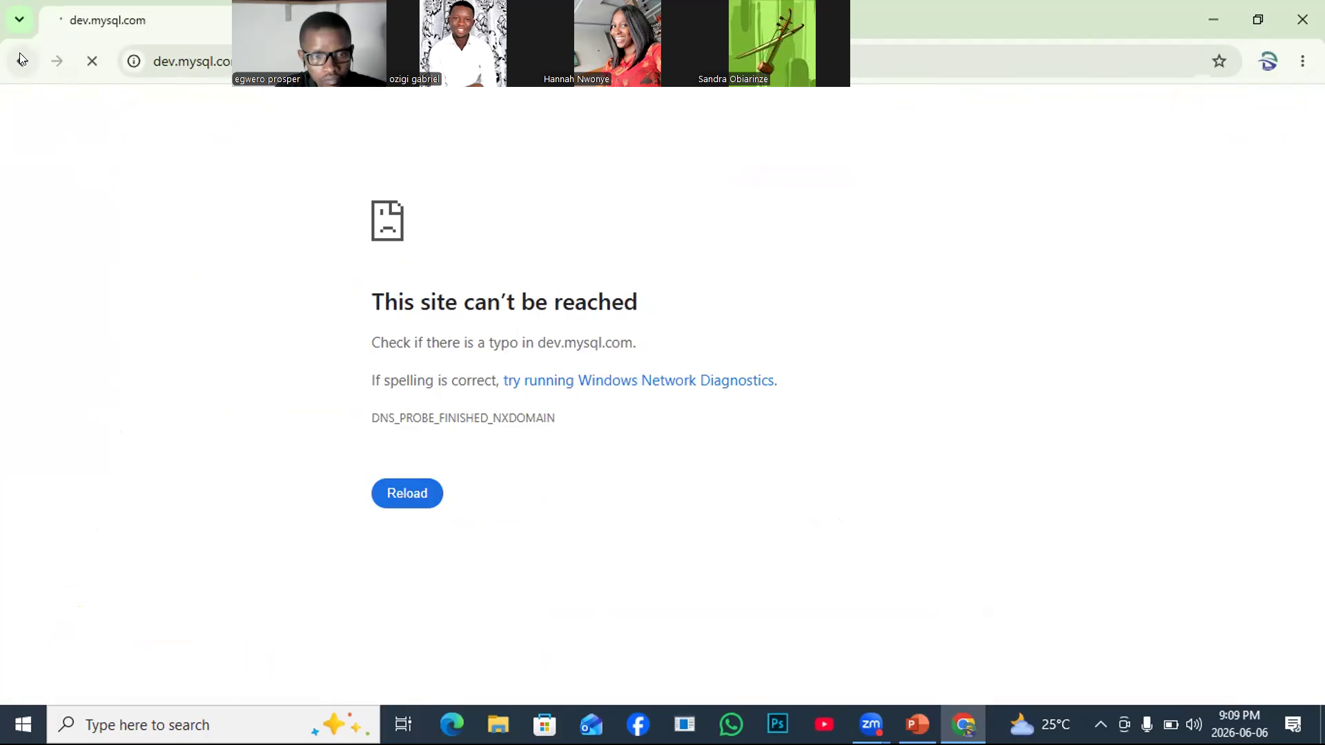
{"action": "left_click", "coordinate": [21, 60]}
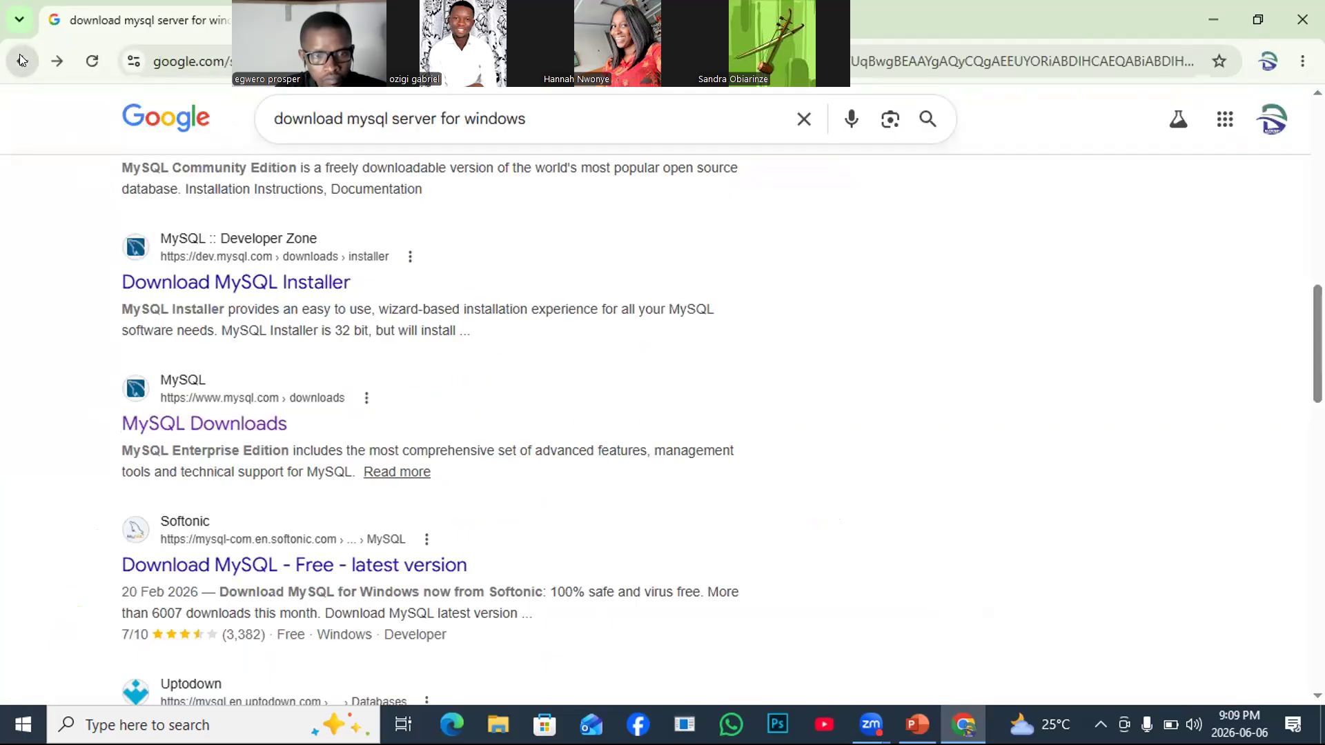
{"action": "left_click", "coordinate": [194, 427]}
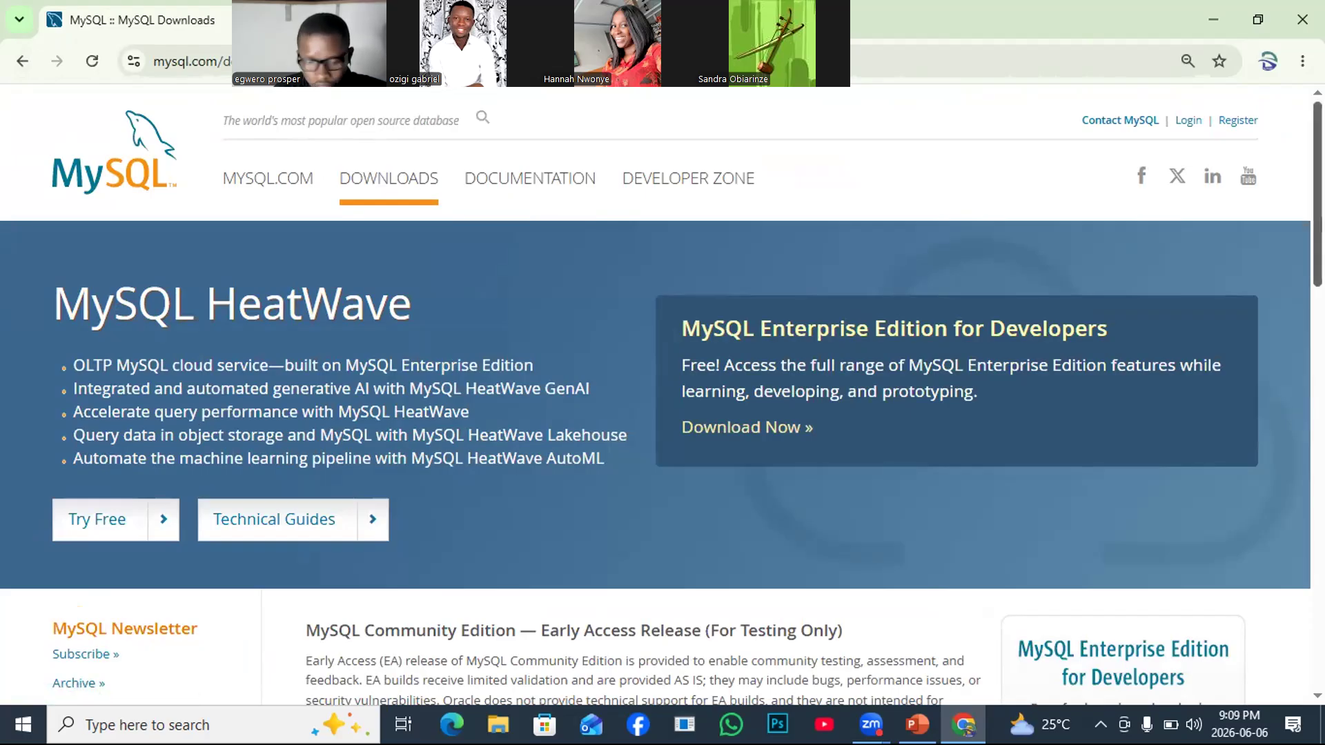
Return to the Google results and follow the AI Overview's MySQL Downloads link.
{"action": "scroll", "coordinate": [662, 394], "scroll_direction": "down", "scroll_amount": 5}
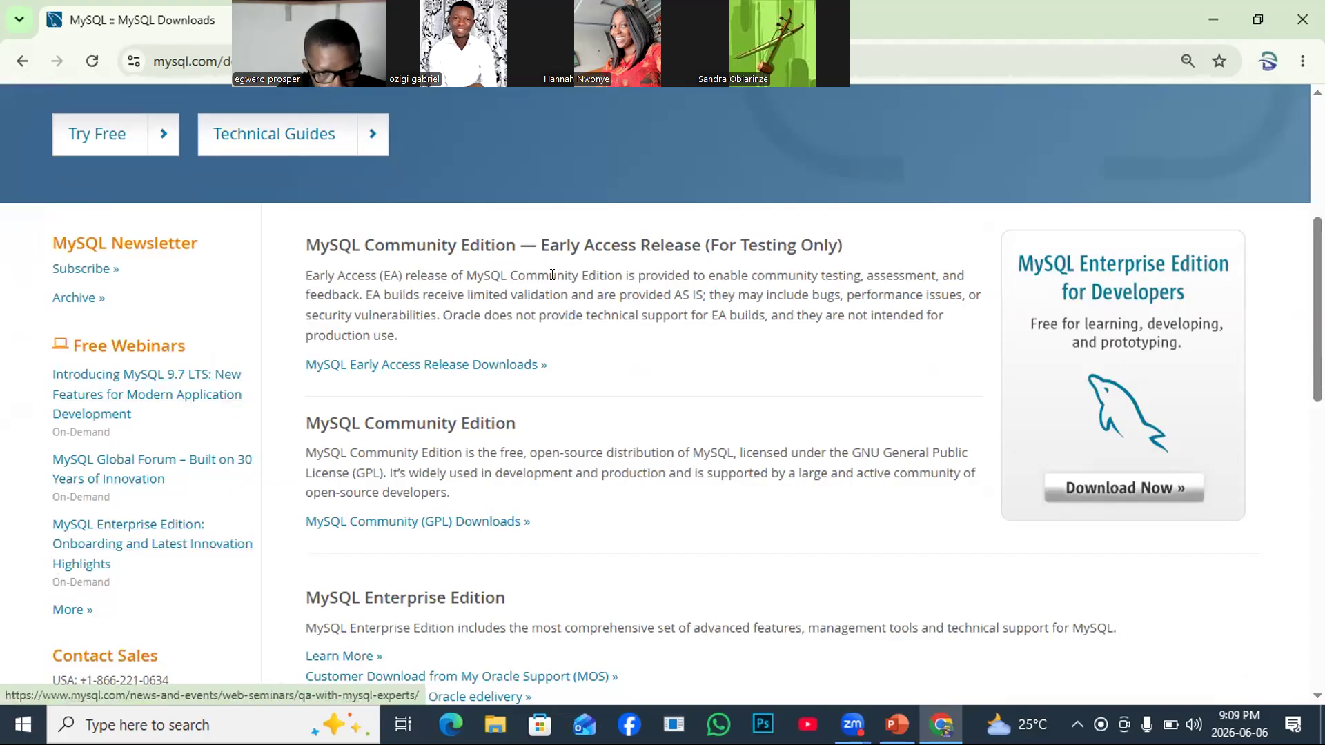
{"action": "left_click", "coordinate": [22, 62]}
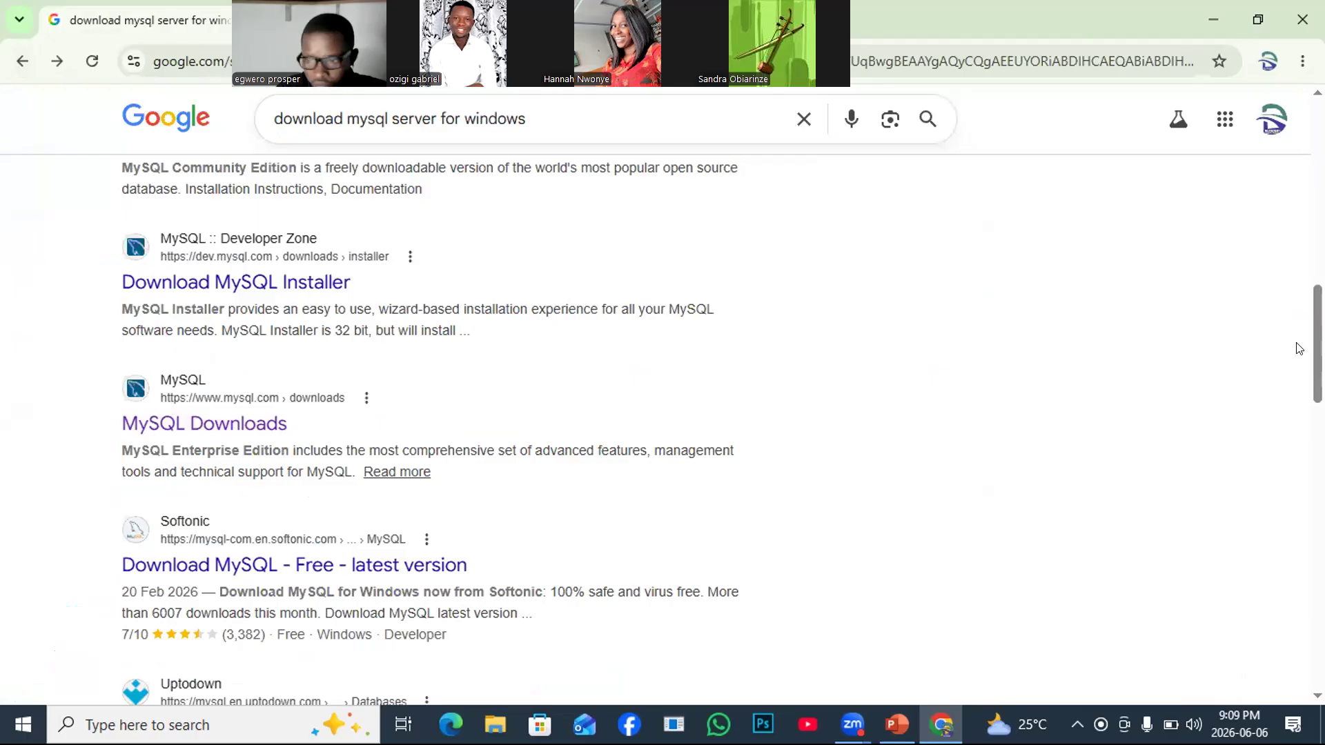
{"action": "left_click_drag", "start_coordinate": [1316, 344], "coordinate": [1275, 153]}
{"action": "scroll", "coordinate": [1288, 207], "scroll_direction": "down", "scroll_amount": 8}
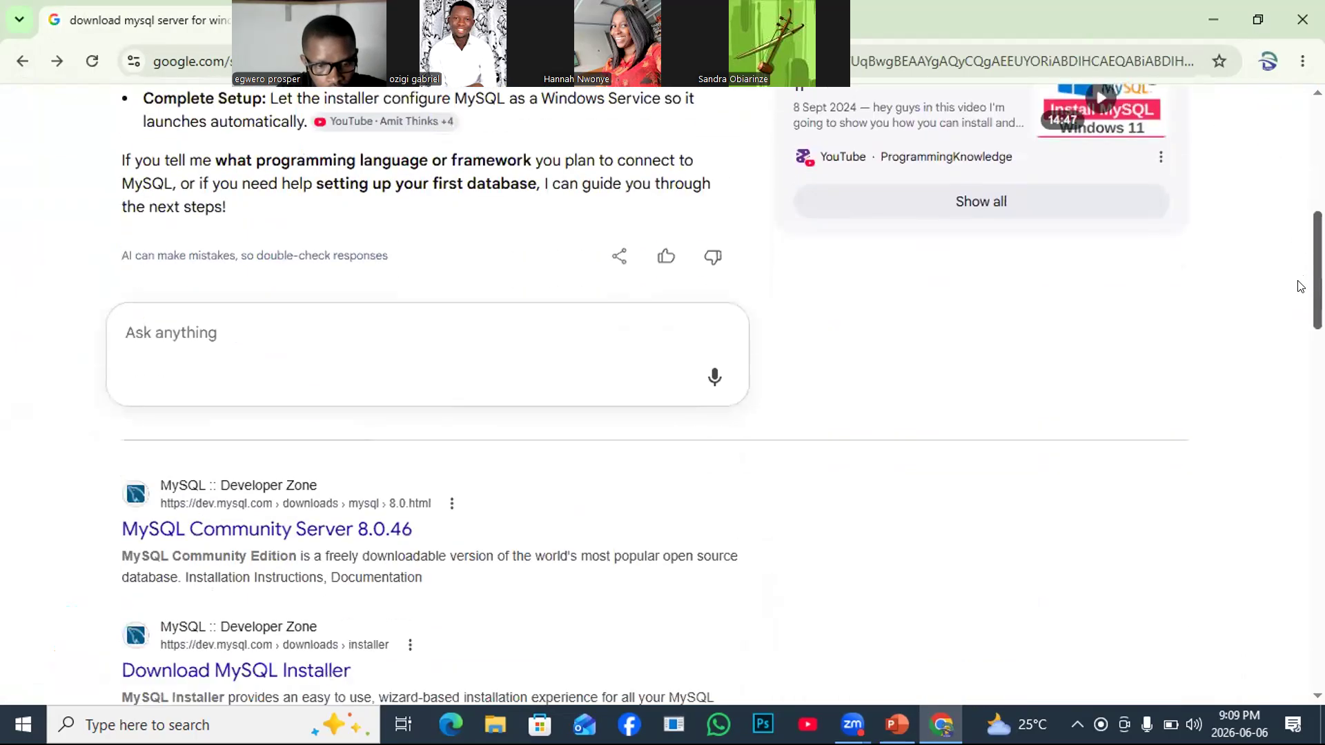
{"action": "scroll", "coordinate": [1291, 235], "scroll_direction": "up", "scroll_amount": 5}
{"action": "scroll", "coordinate": [1284, 214], "scroll_direction": "up", "scroll_amount": 3}
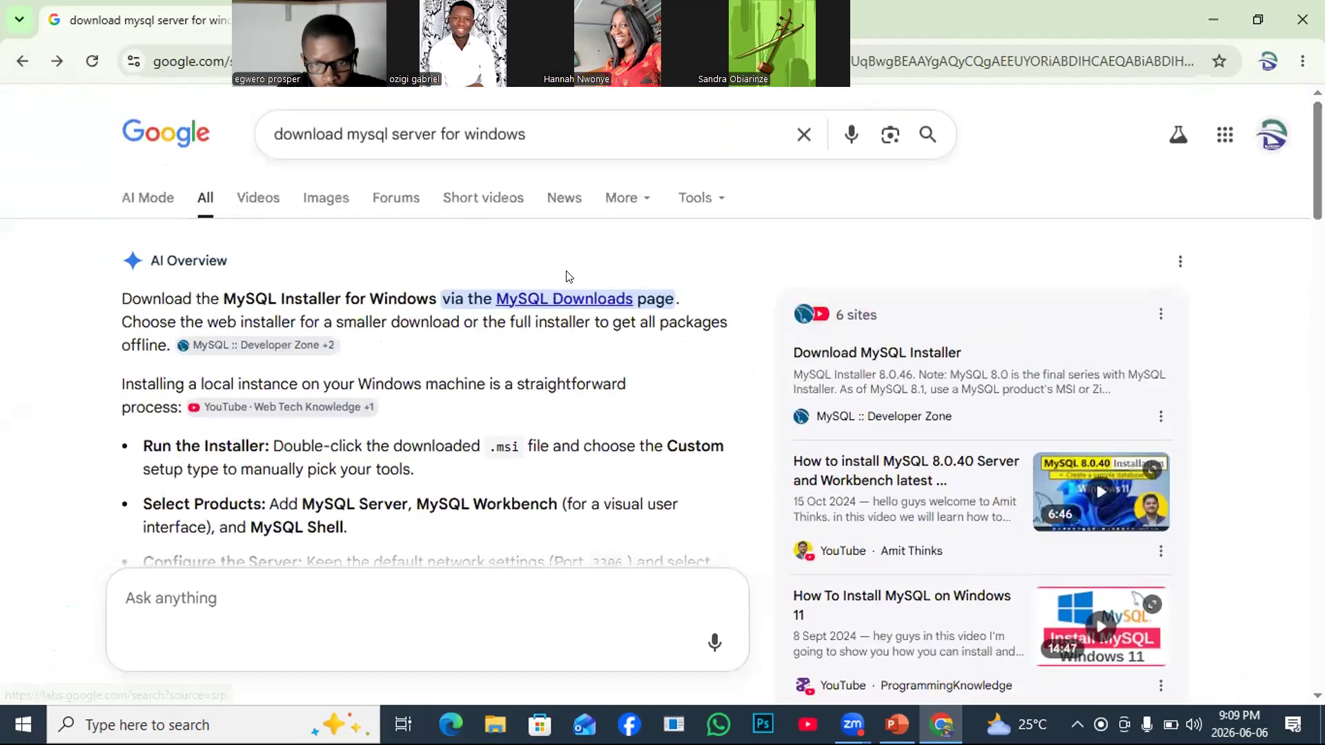
{"action": "left_click", "coordinate": [549, 302]}
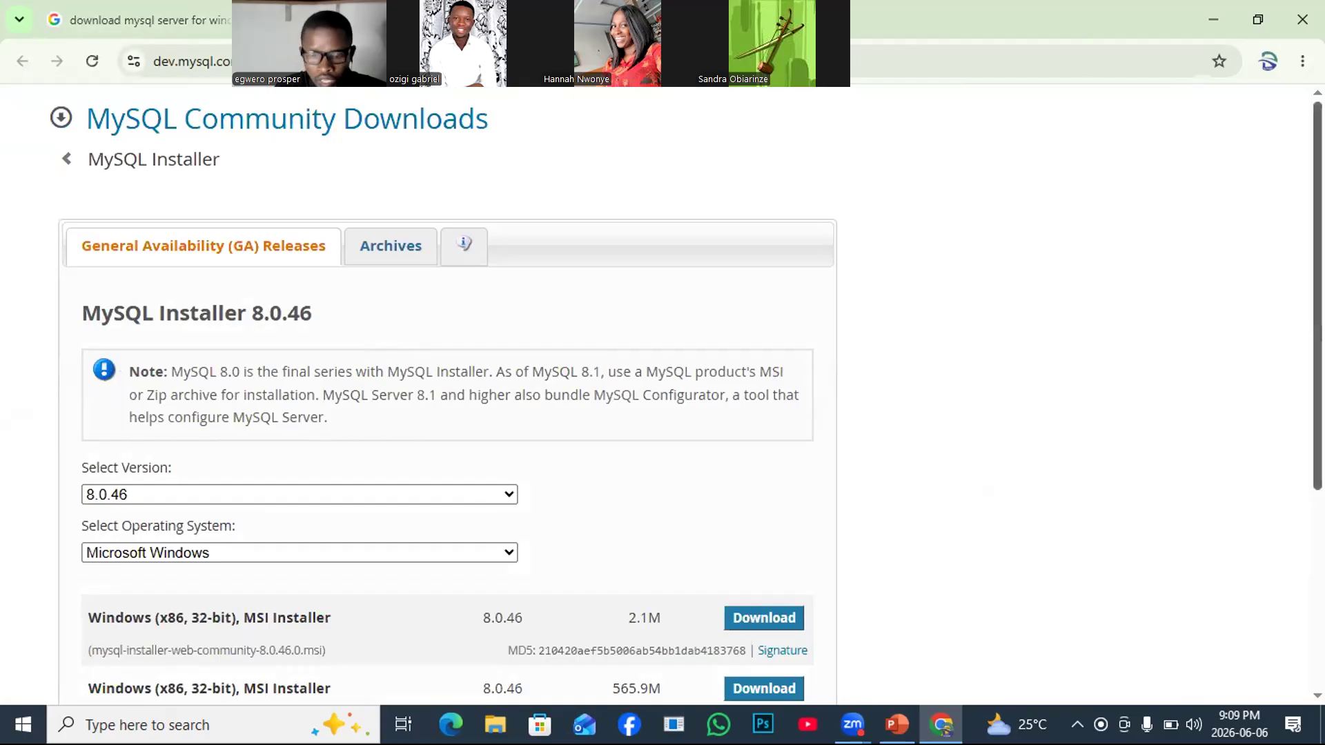
Scroll the MySQL Installer 8.0.46 page down to the 2.1M and 565.9M Windows MSI installers.
{"action": "scroll", "coordinate": [686, 392], "scroll_direction": "down", "scroll_amount": 1}
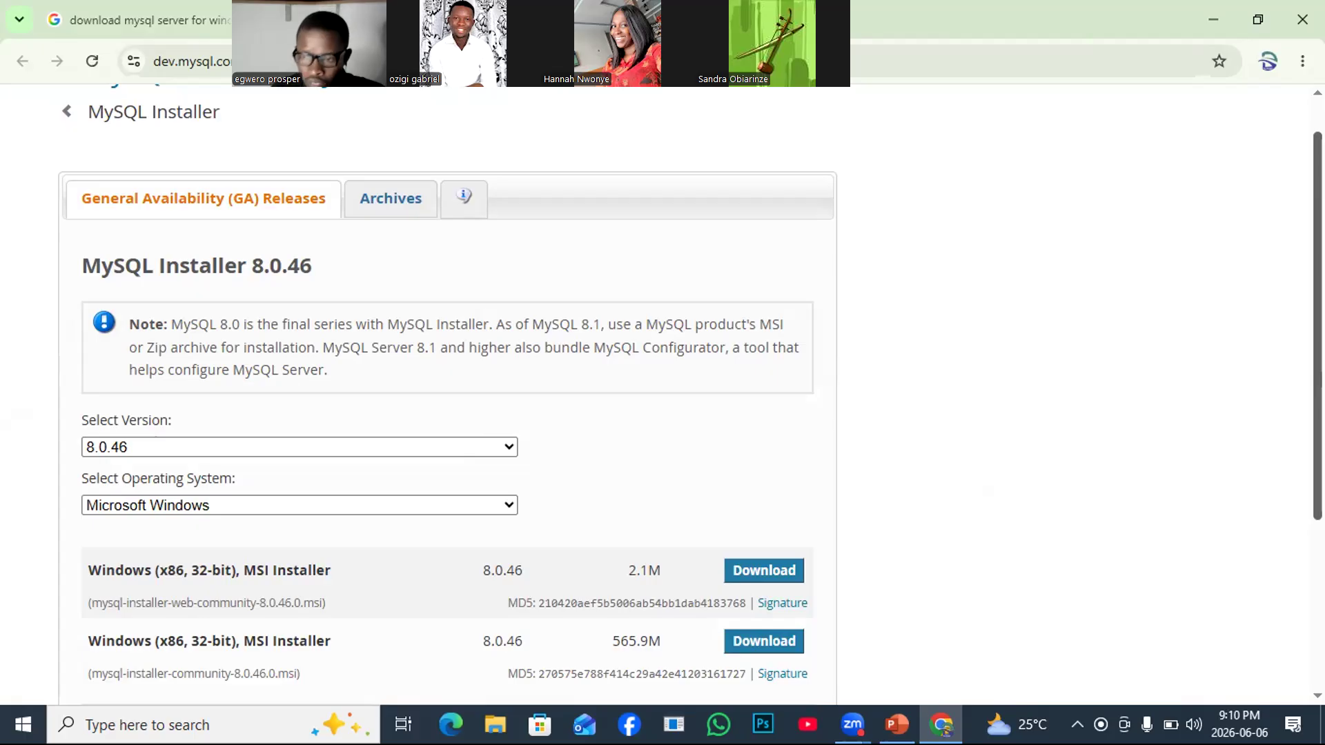
{"action": "scroll", "coordinate": [690, 398], "scroll_direction": "down", "scroll_amount": 2}
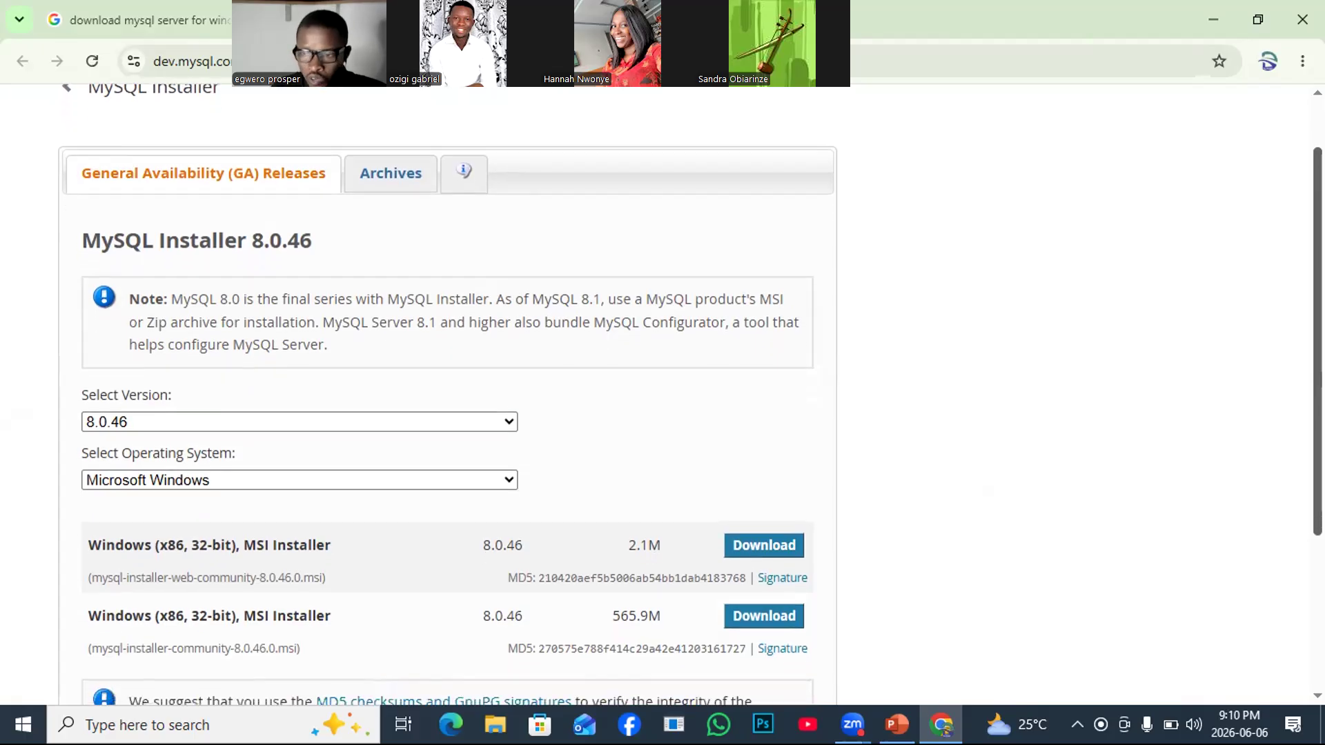
{"action": "scroll", "coordinate": [690, 394], "scroll_direction": "down", "scroll_amount": 2}
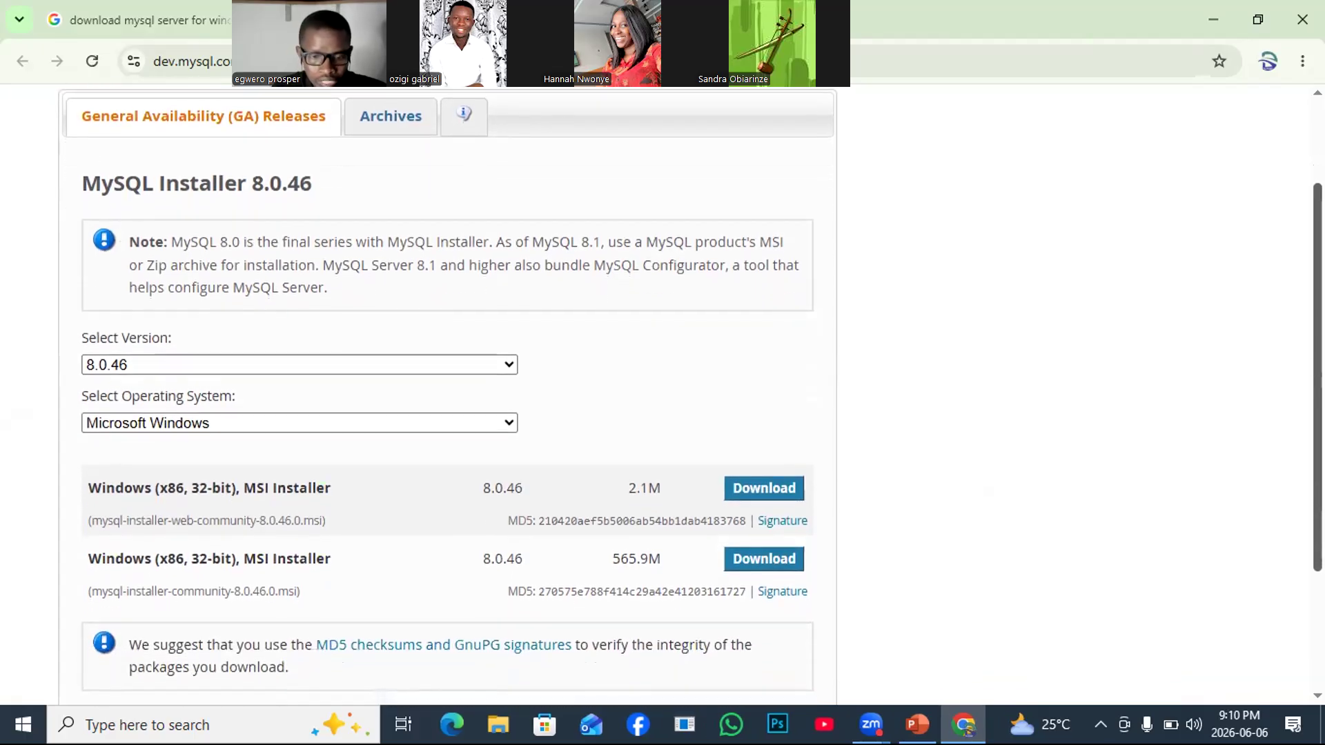
{"action": "scroll", "coordinate": [690, 394], "scroll_direction": "down", "scroll_amount": 2}
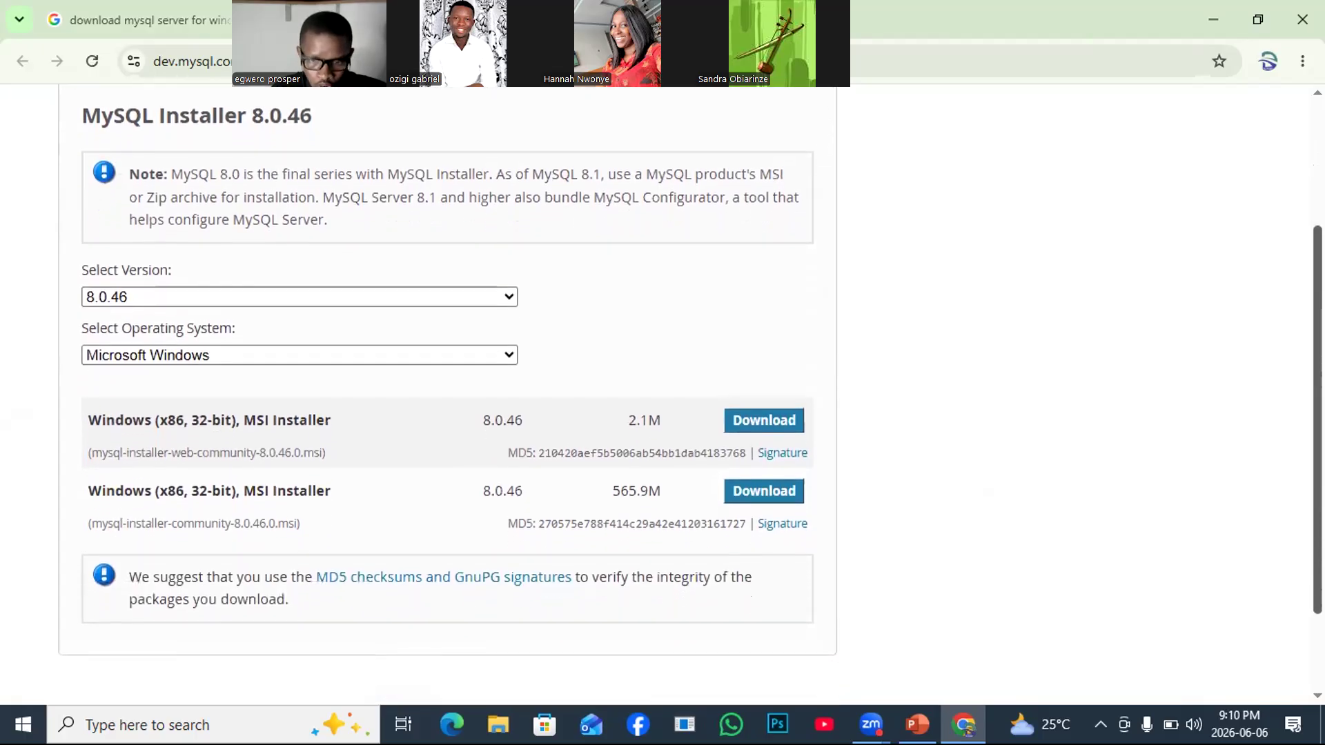
{"action": "scroll", "coordinate": [690, 394], "scroll_direction": "down", "scroll_amount": 1}
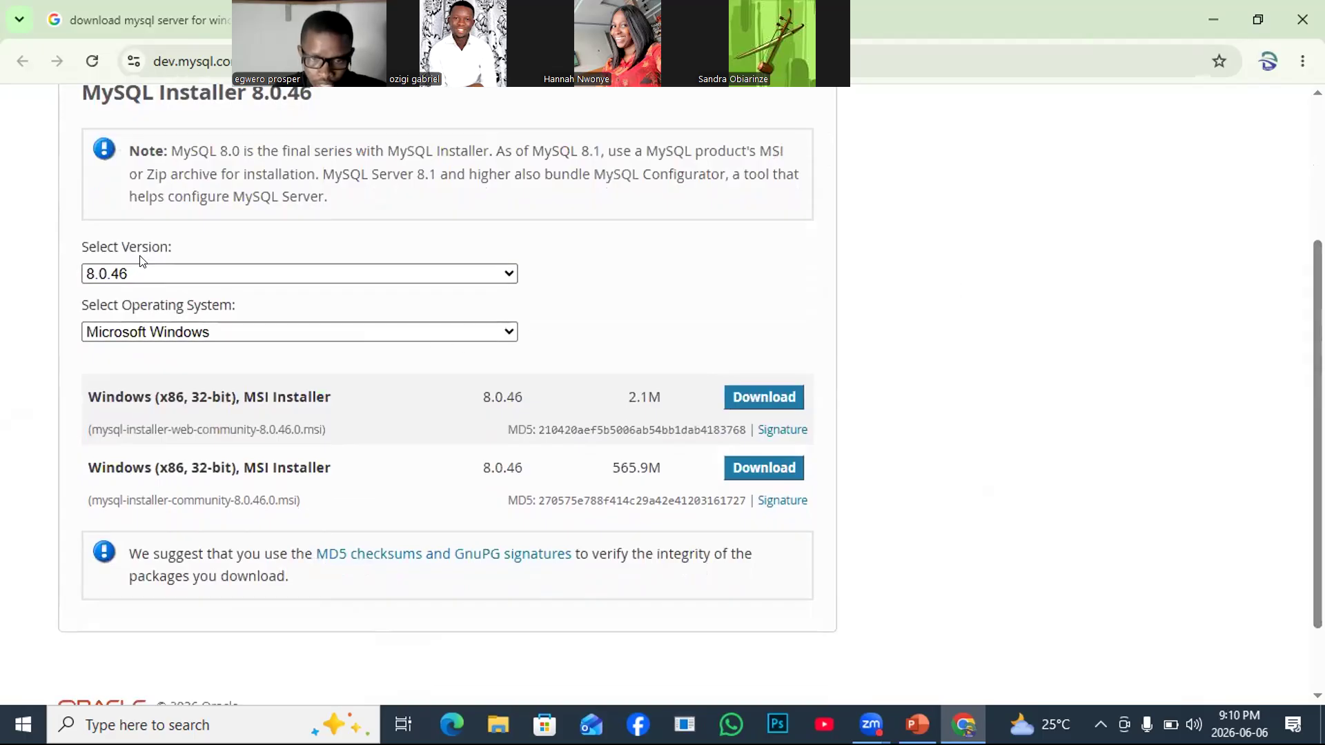
Keep version 8.0.46 and Microsoft Windows for the MySQL Installer, then open File Explorer.
{"action": "left_click", "coordinate": [511, 275]}
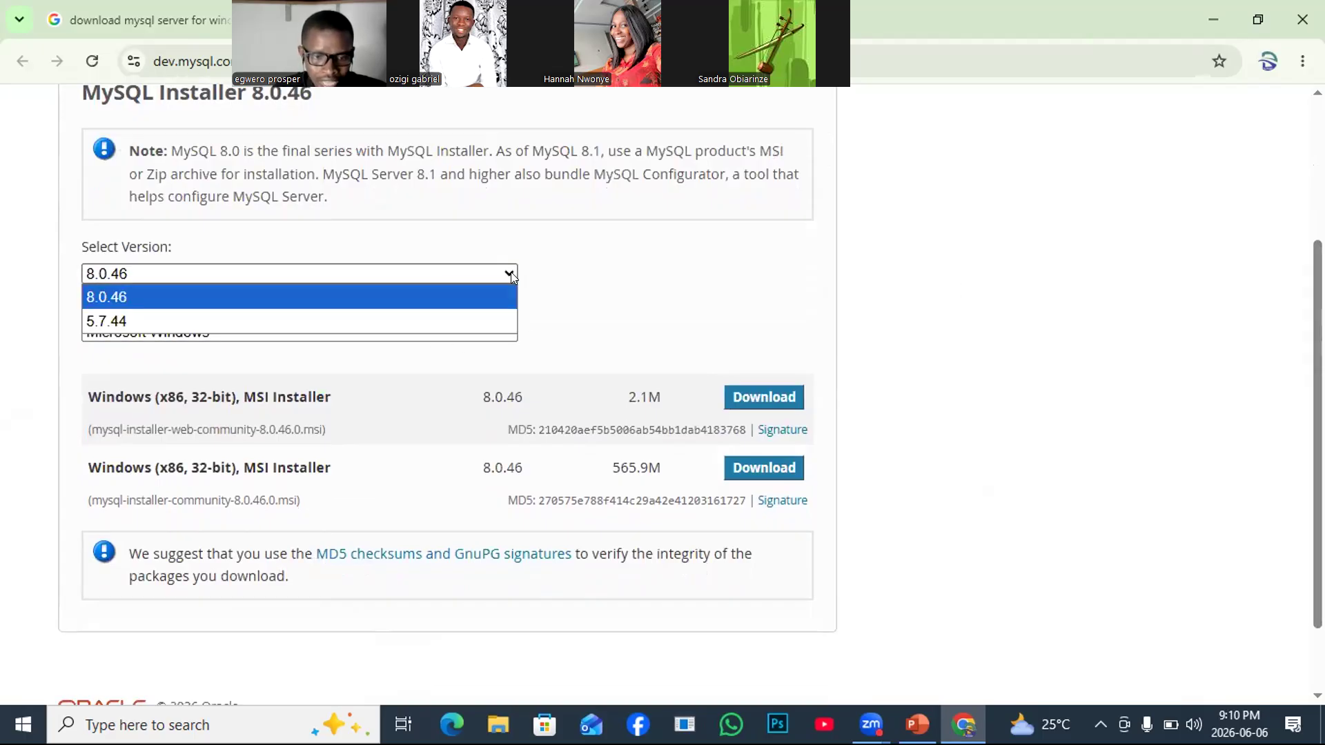
{"action": "left_click", "coordinate": [636, 246]}
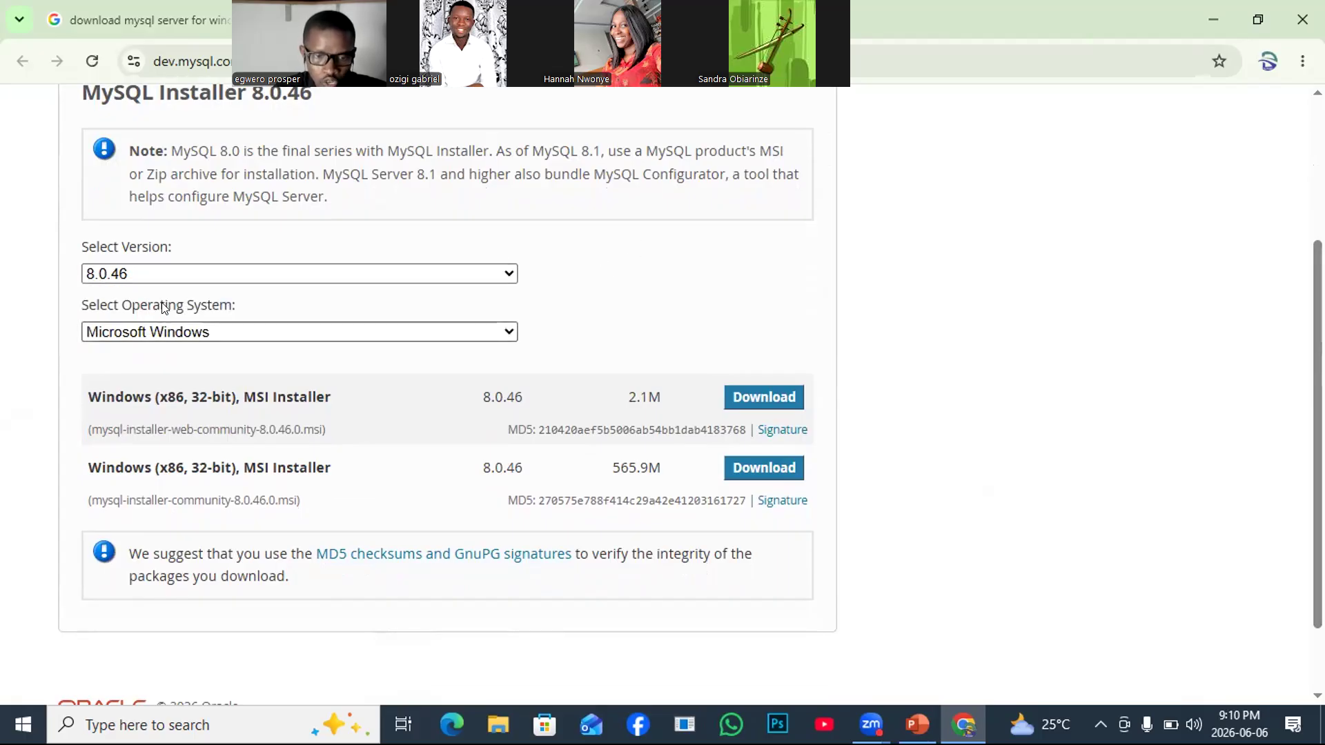
{"action": "left_click", "coordinate": [506, 334]}
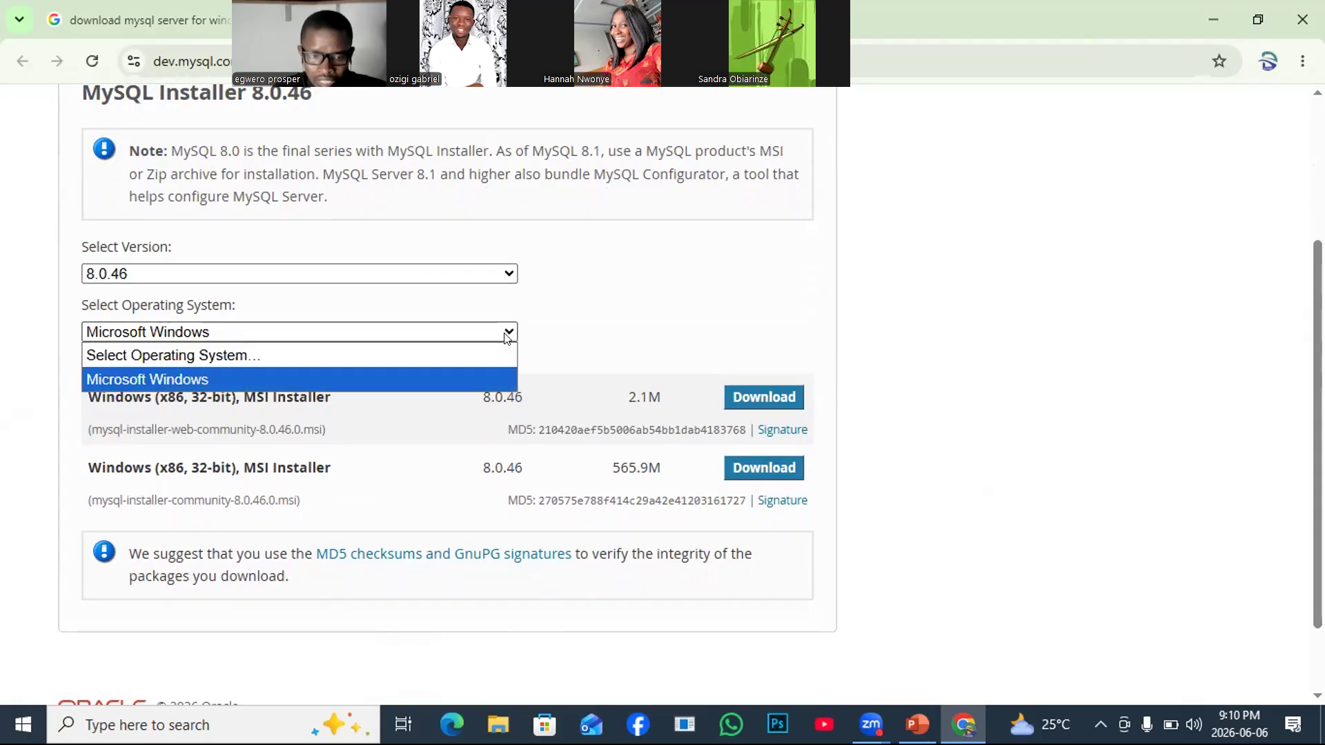
{"action": "left_click", "coordinate": [622, 325]}
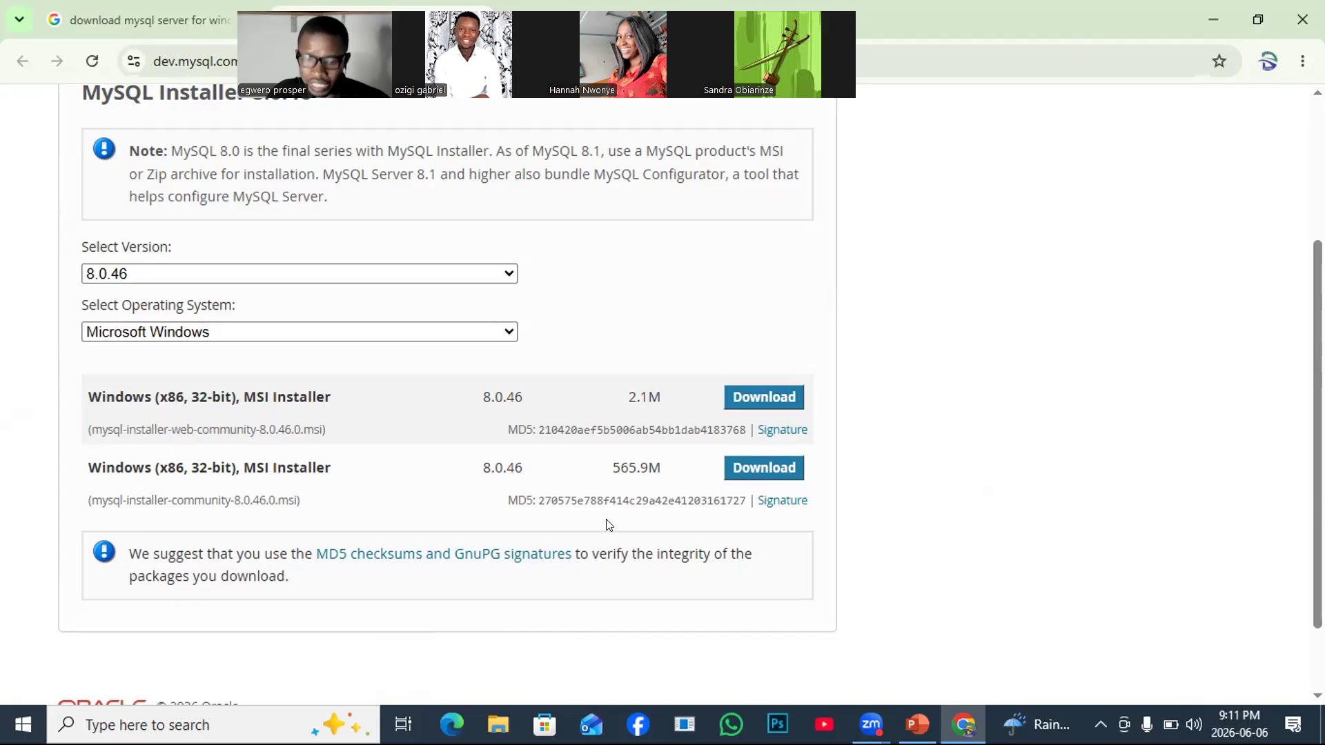
{"action": "left_click", "coordinate": [498, 724]}
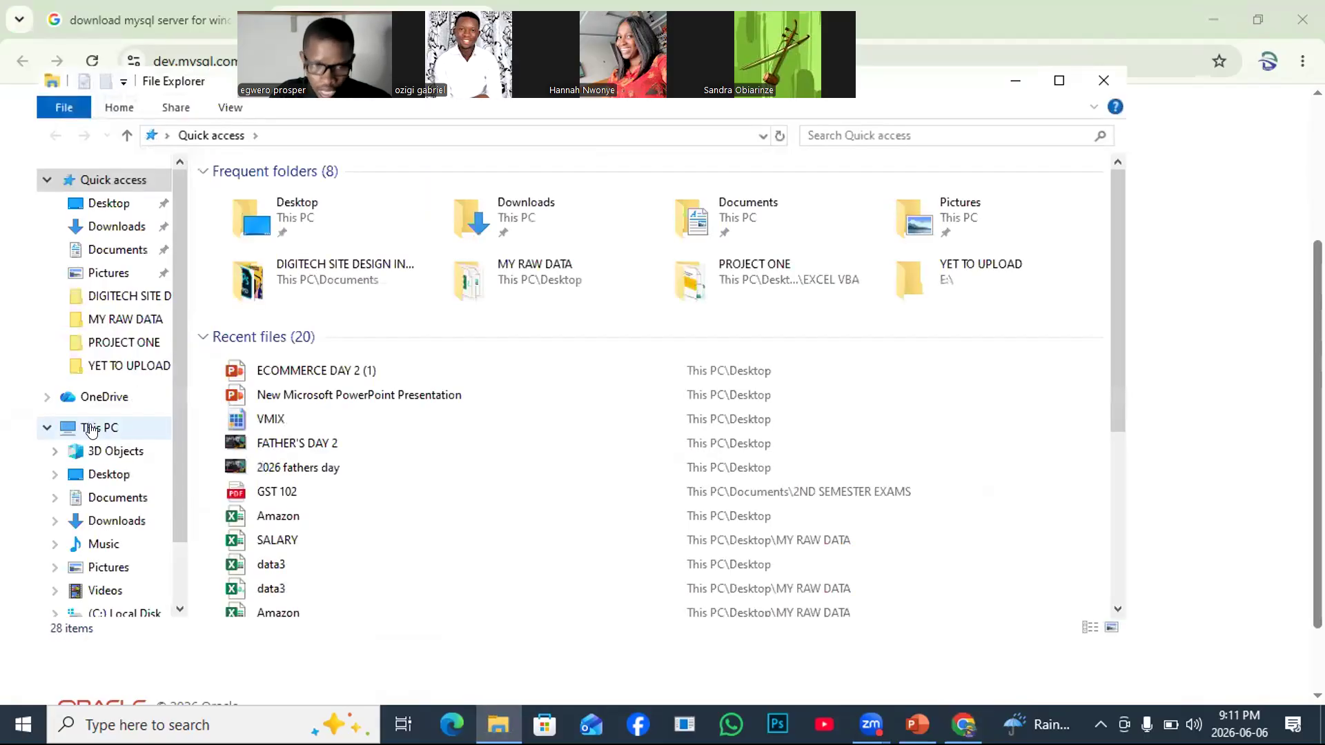
Show This PC's Properties to see its RAM, processor and storage.
{"action": "right_click", "coordinate": [93, 431]}
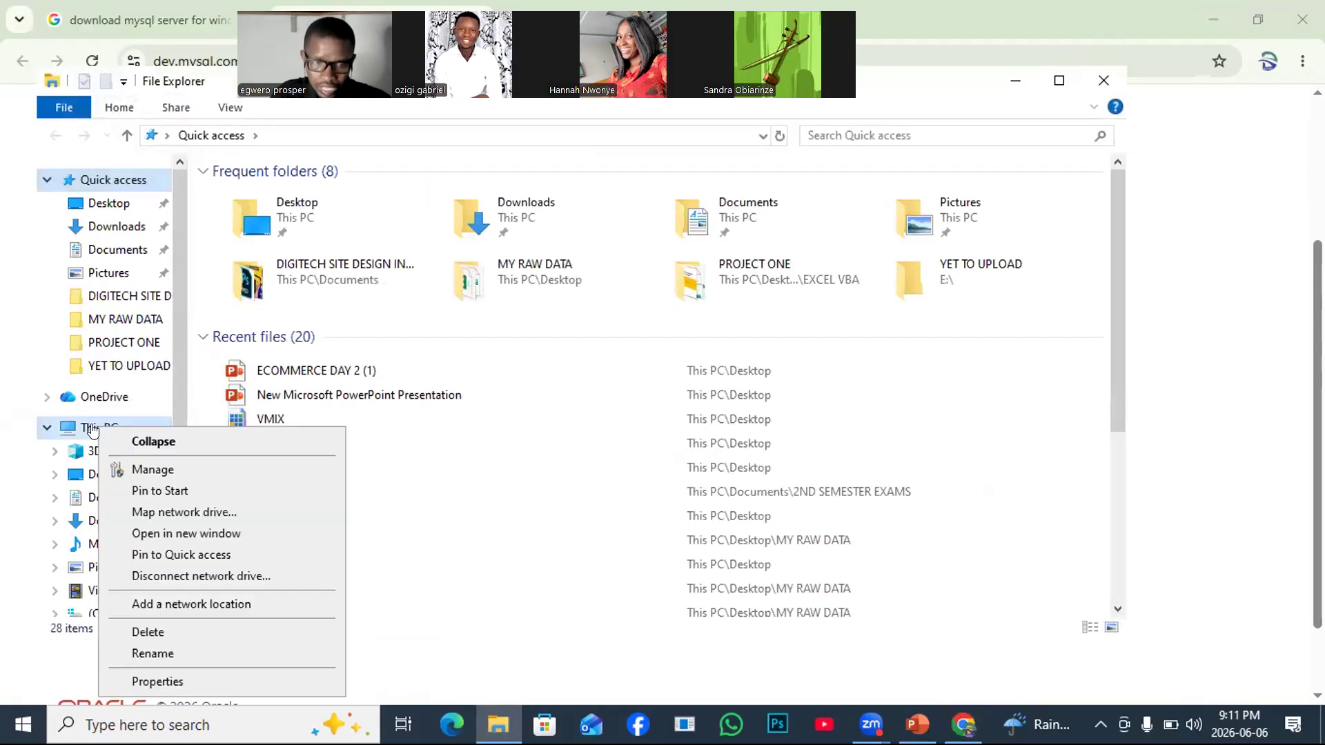
{"action": "left_click", "coordinate": [163, 681]}
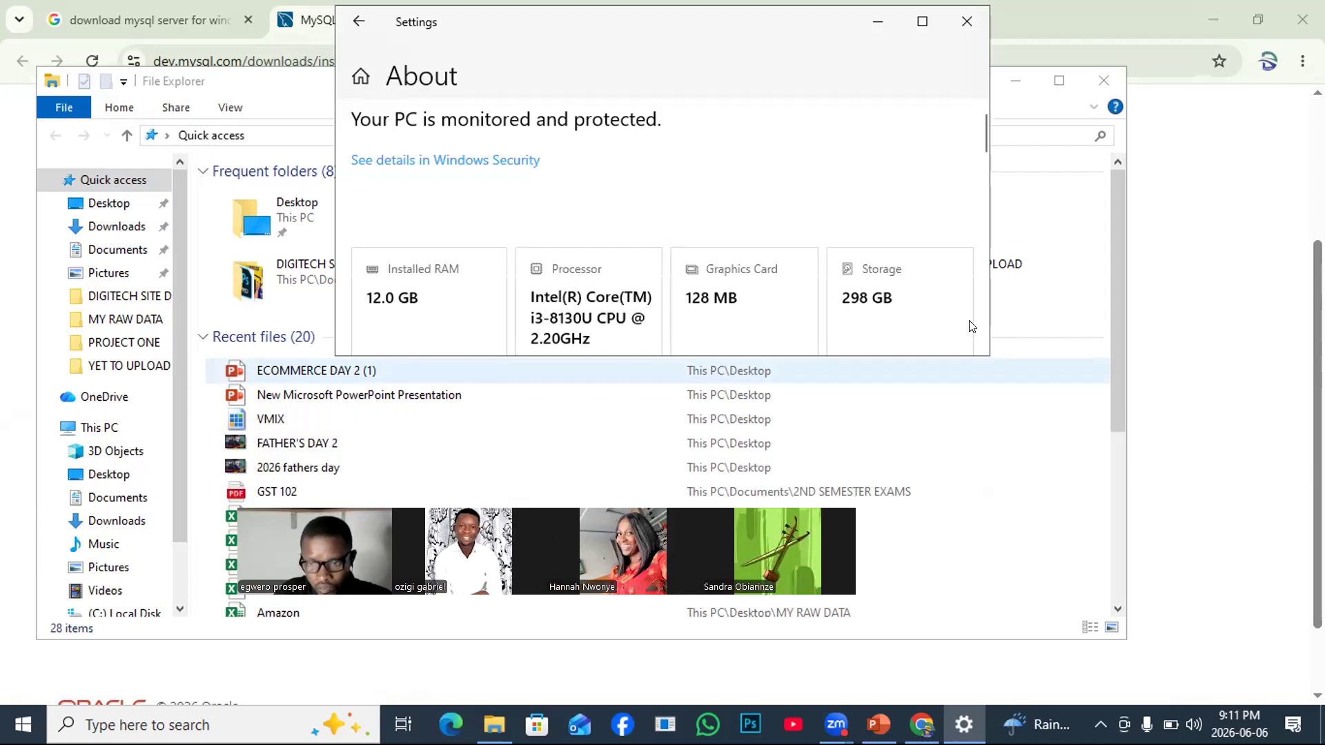
Review the 64-bit, 12.0 GB RAM device specifications, then minimize Settings and Chrome.
{"action": "left_click", "coordinate": [921, 22]}
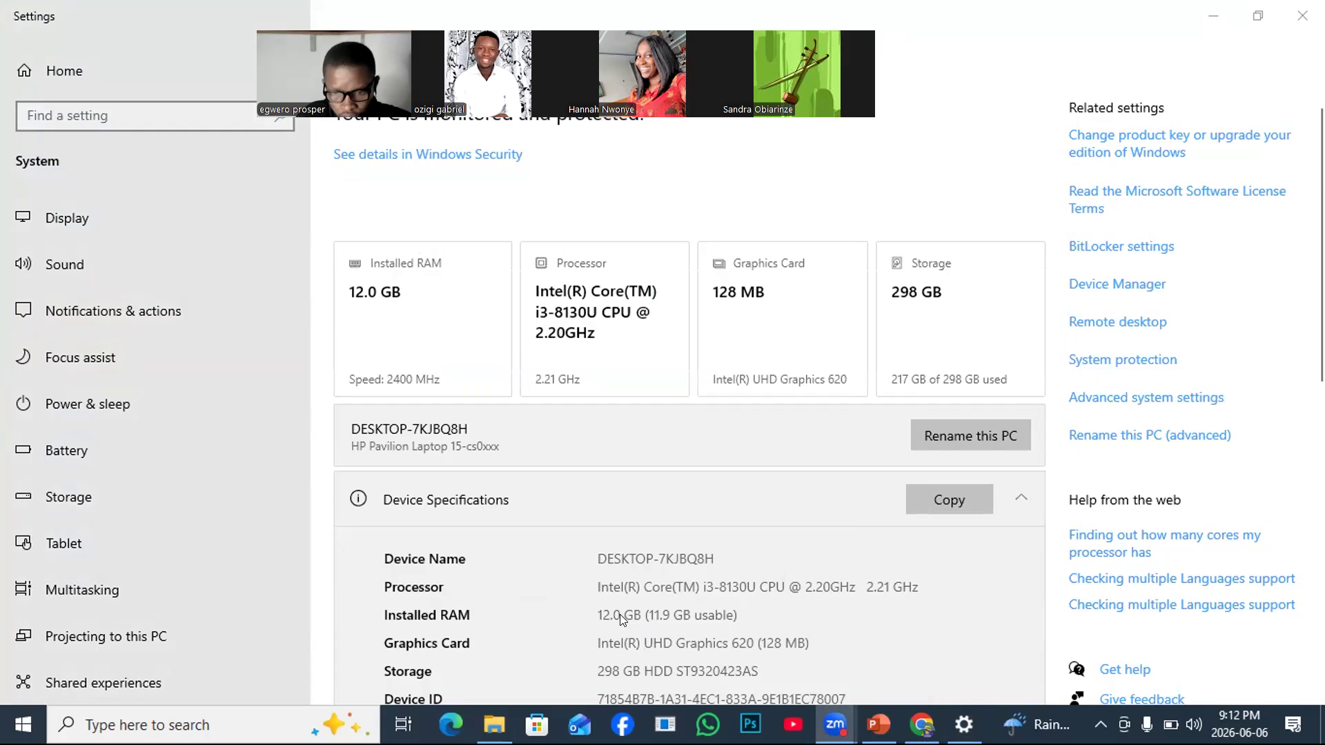
{"action": "scroll", "coordinate": [830, 620], "scroll_direction": "down", "scroll_amount": 3}
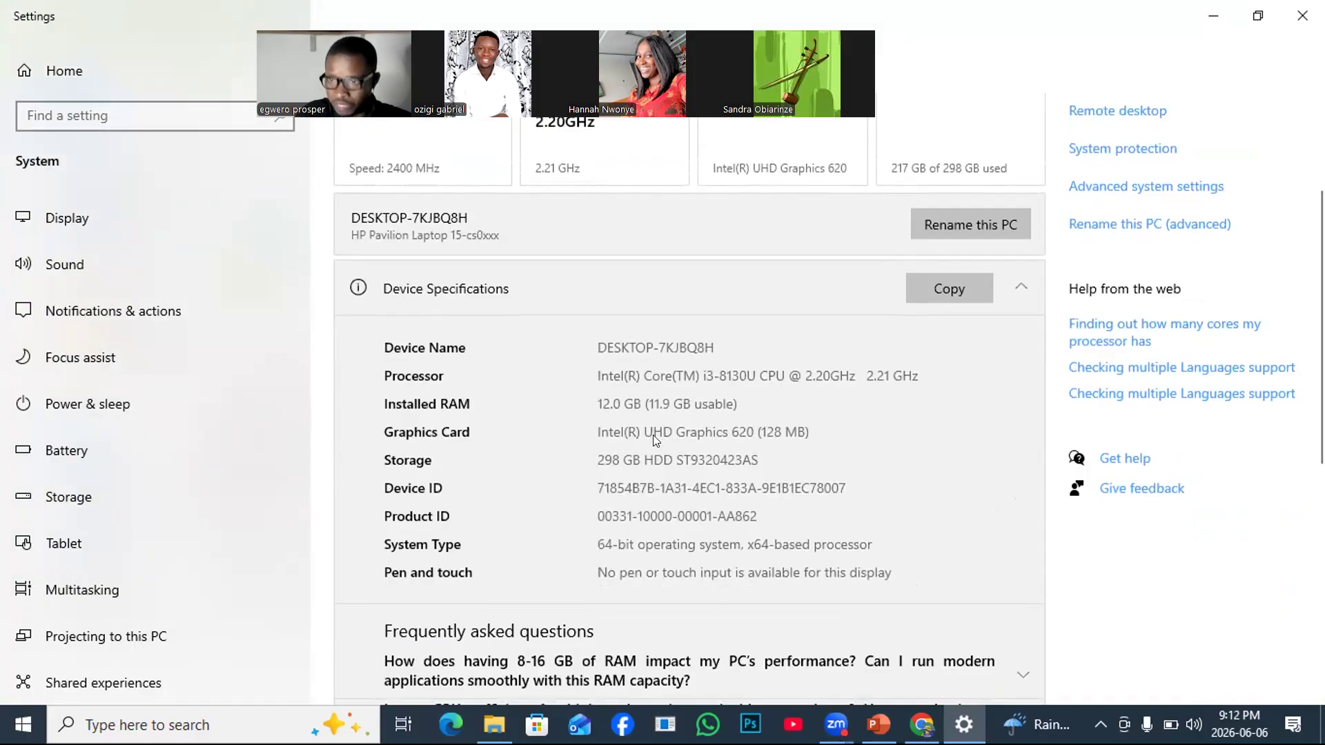
{"action": "left_click", "coordinate": [1213, 15]}
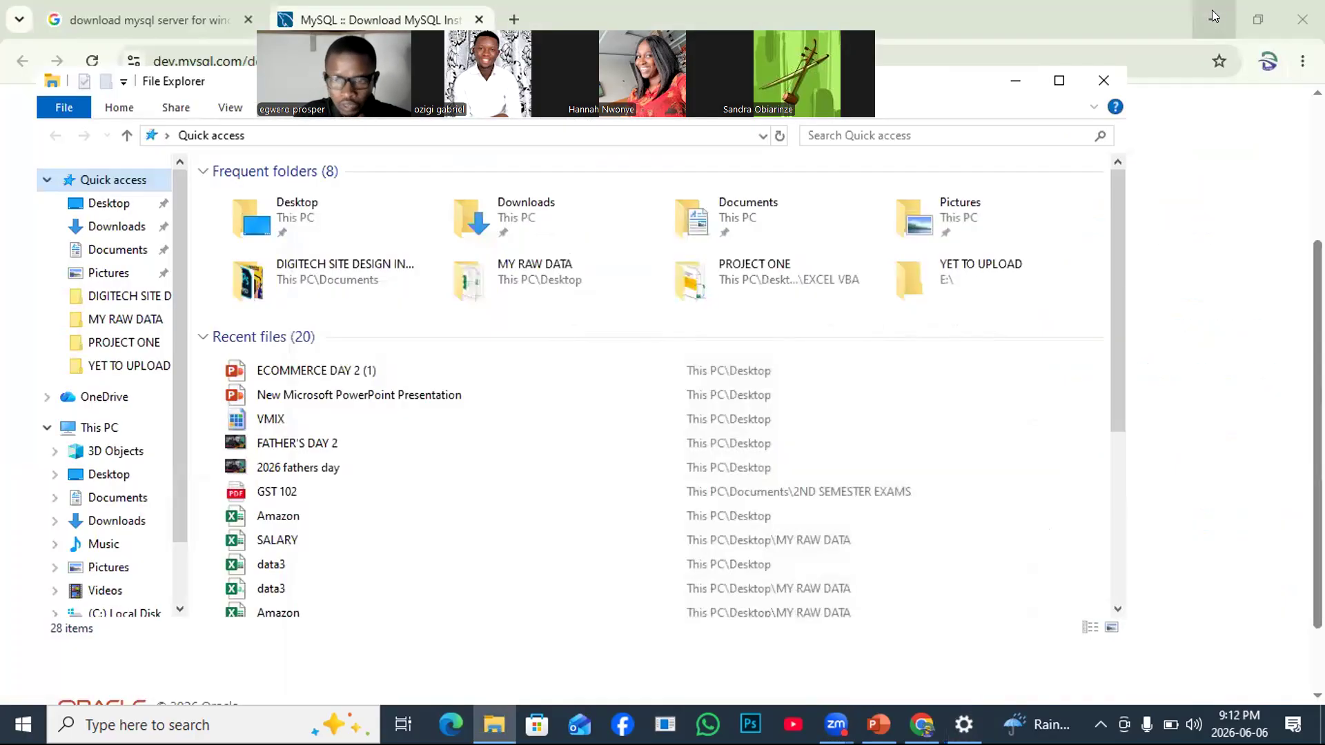
{"action": "left_click", "coordinate": [1212, 15]}
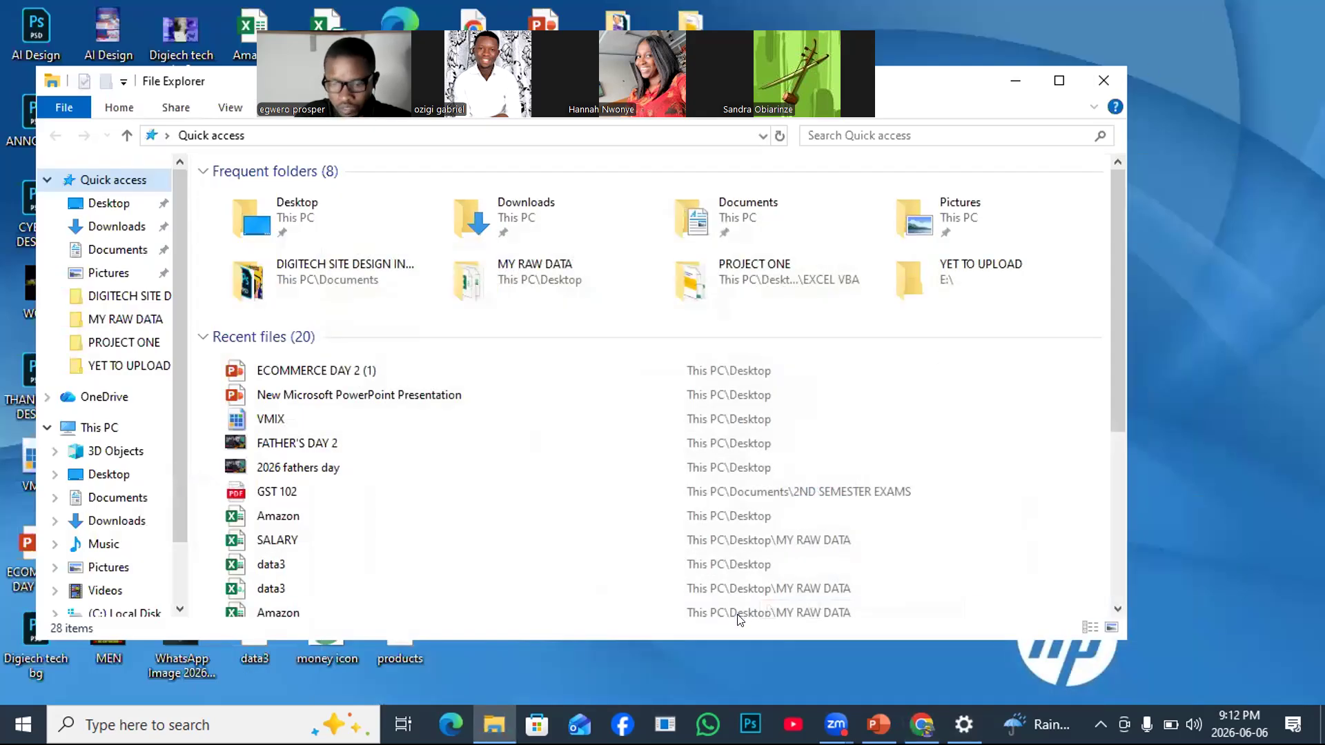
Bring the 'MySQL :: Download MySQL Installer' Chrome window back from the taskbar.
{"action": "mouse_move", "coordinate": [922, 725]}
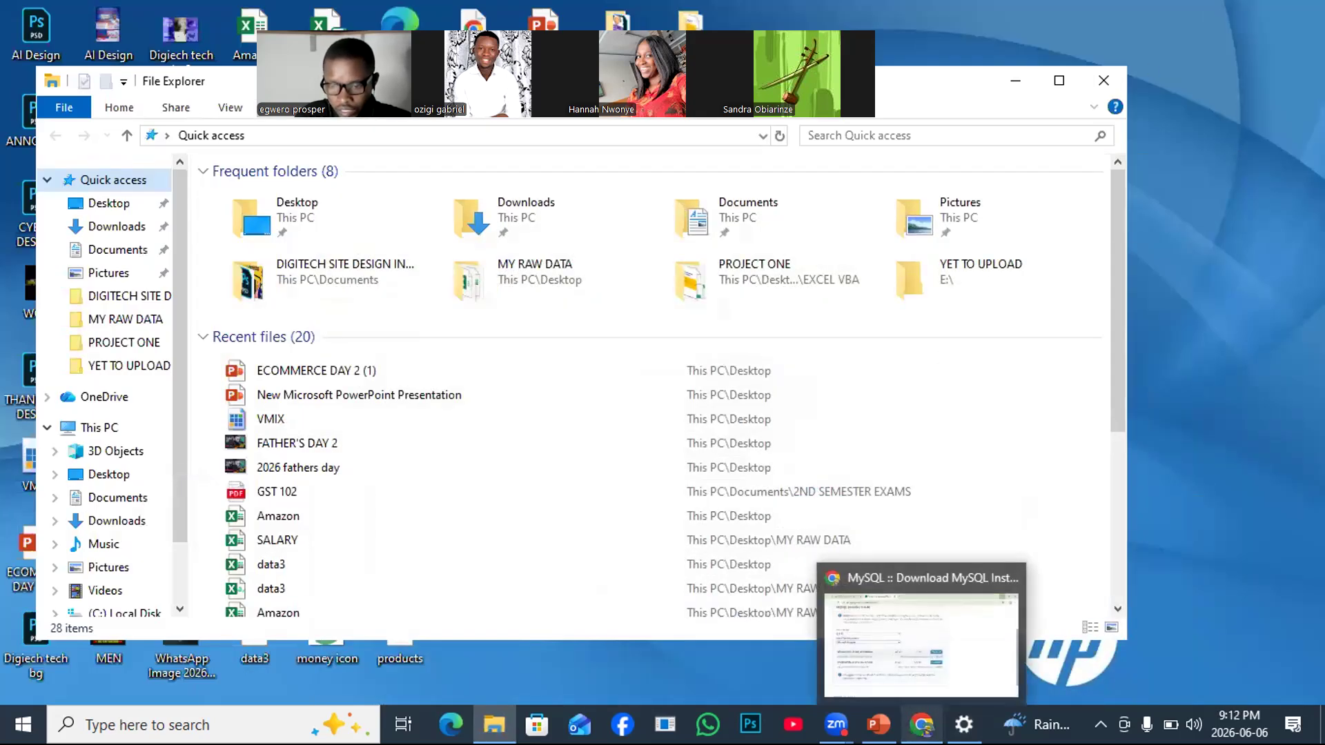
{"action": "left_click", "coordinate": [903, 613]}
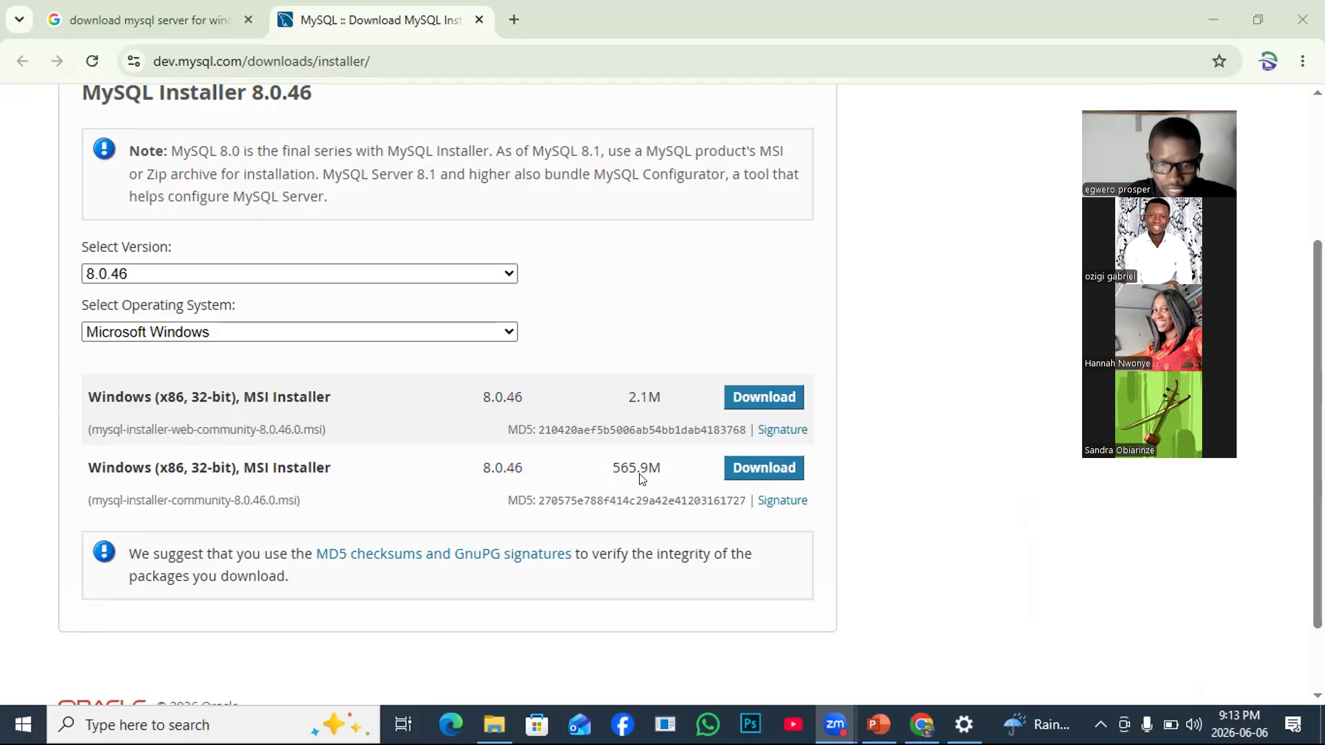
Choose Download for the 2.1M Windows (x86, 32-bit) MSI web installer.
{"action": "left_click", "coordinate": [737, 401]}
{"action": "left_click", "coordinate": [737, 401]}
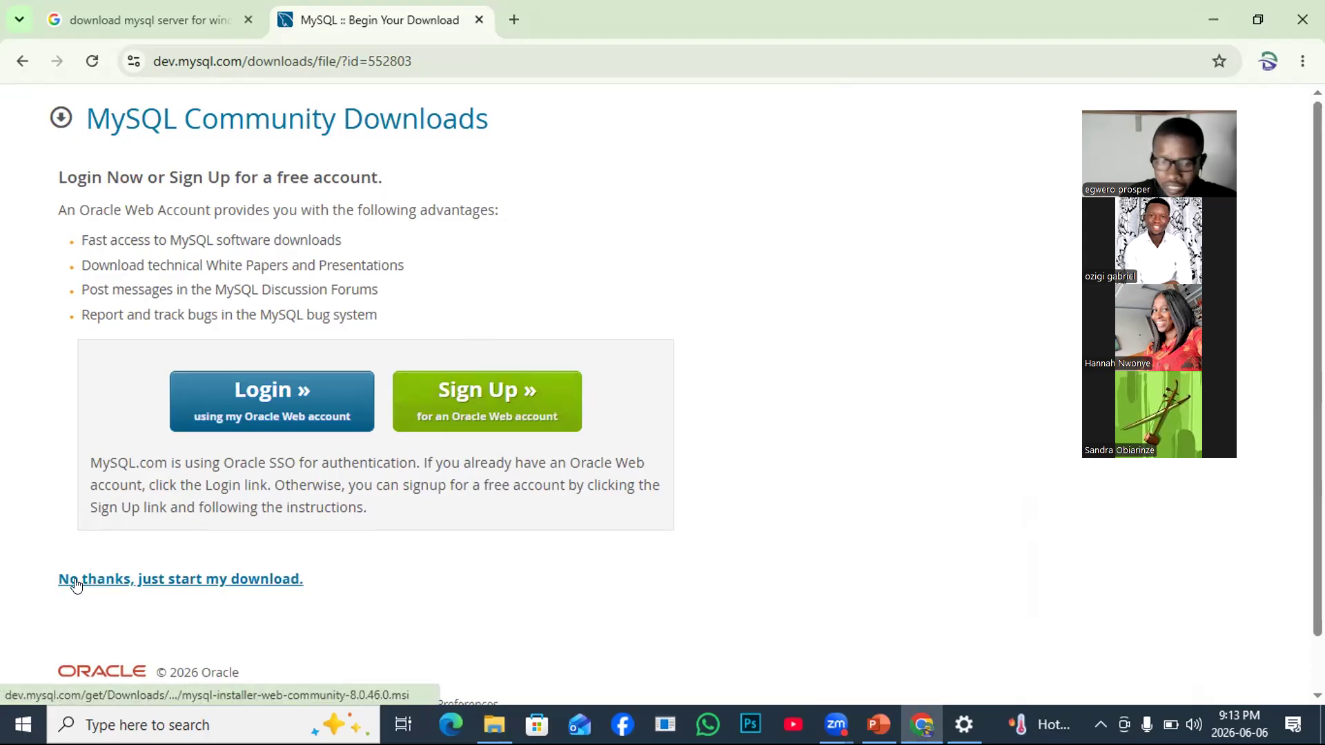
Skip sign-in to start the MySQL installer download, reload the failed page twice, and check Wi-Fi.
{"action": "left_click", "coordinate": [225, 584]}
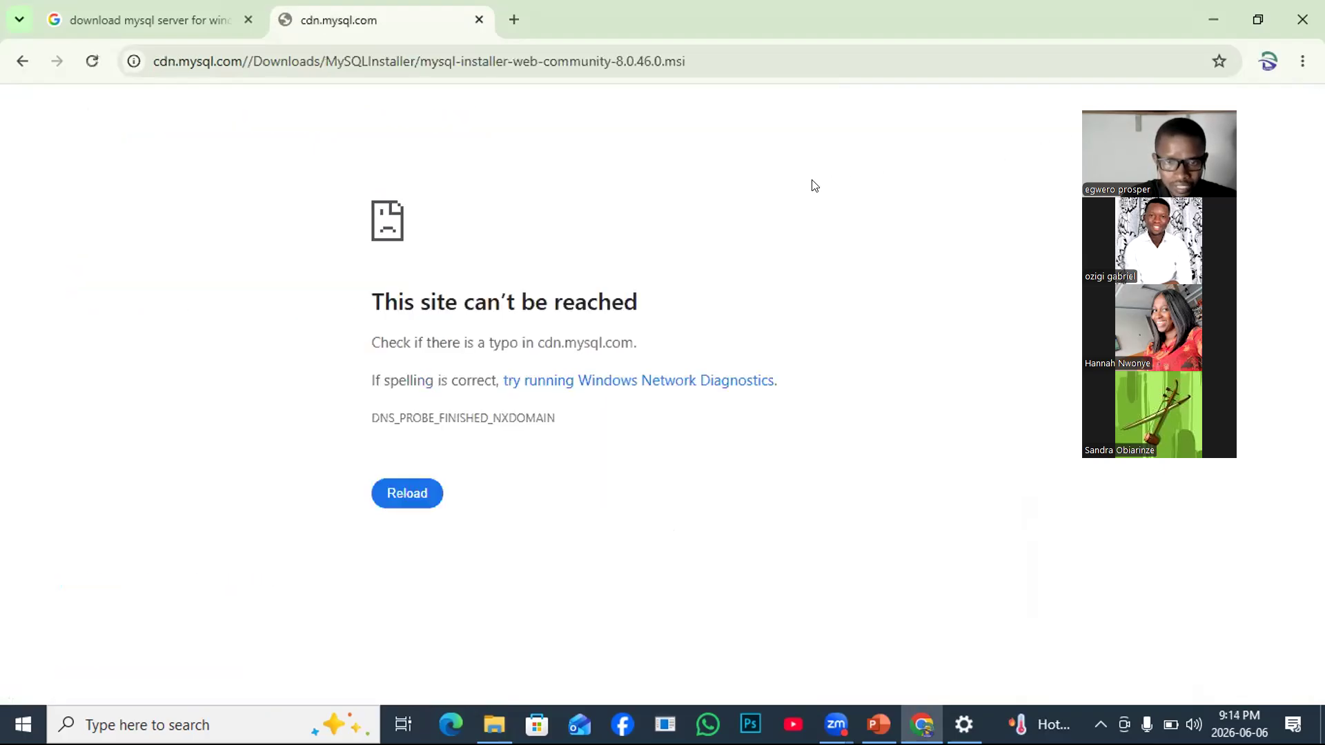
{"action": "left_click", "coordinate": [397, 494]}
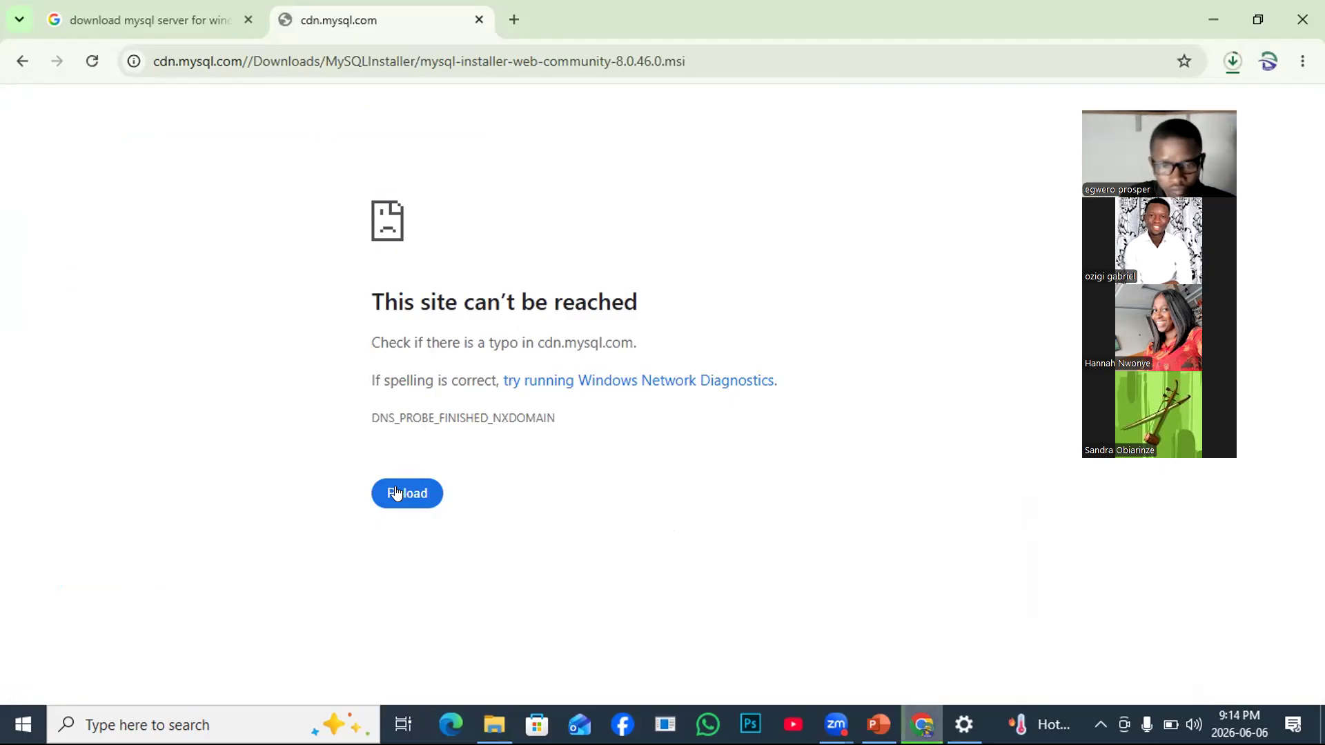
{"action": "left_click", "coordinate": [416, 492]}
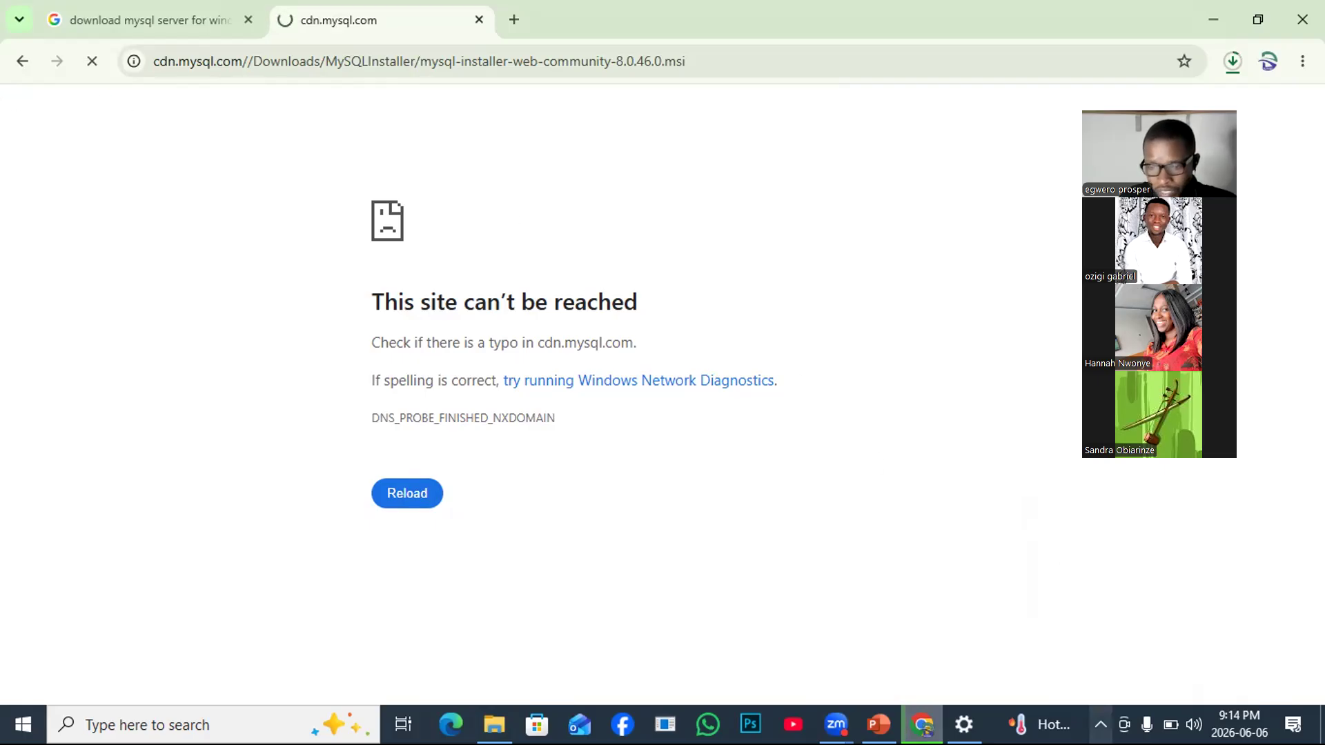
{"action": "left_click", "coordinate": [1101, 724]}
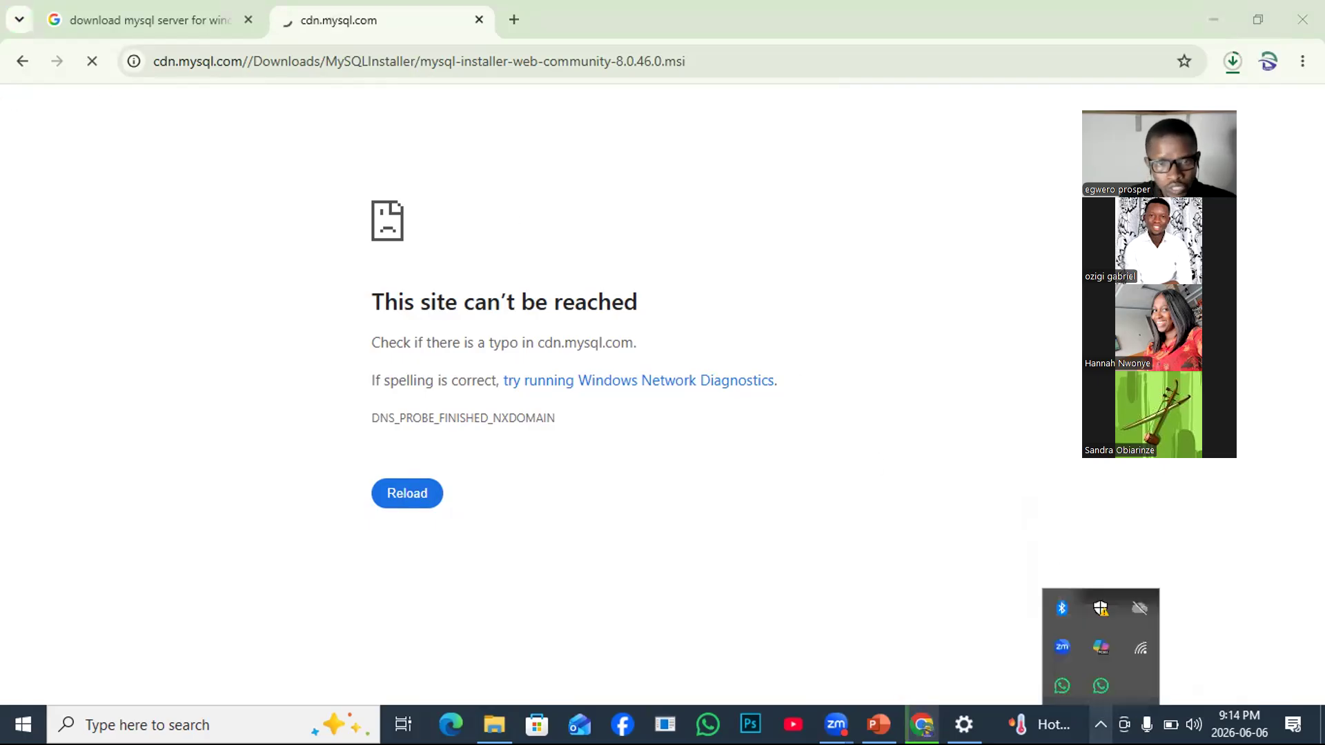
{"action": "left_click", "coordinate": [1140, 649]}
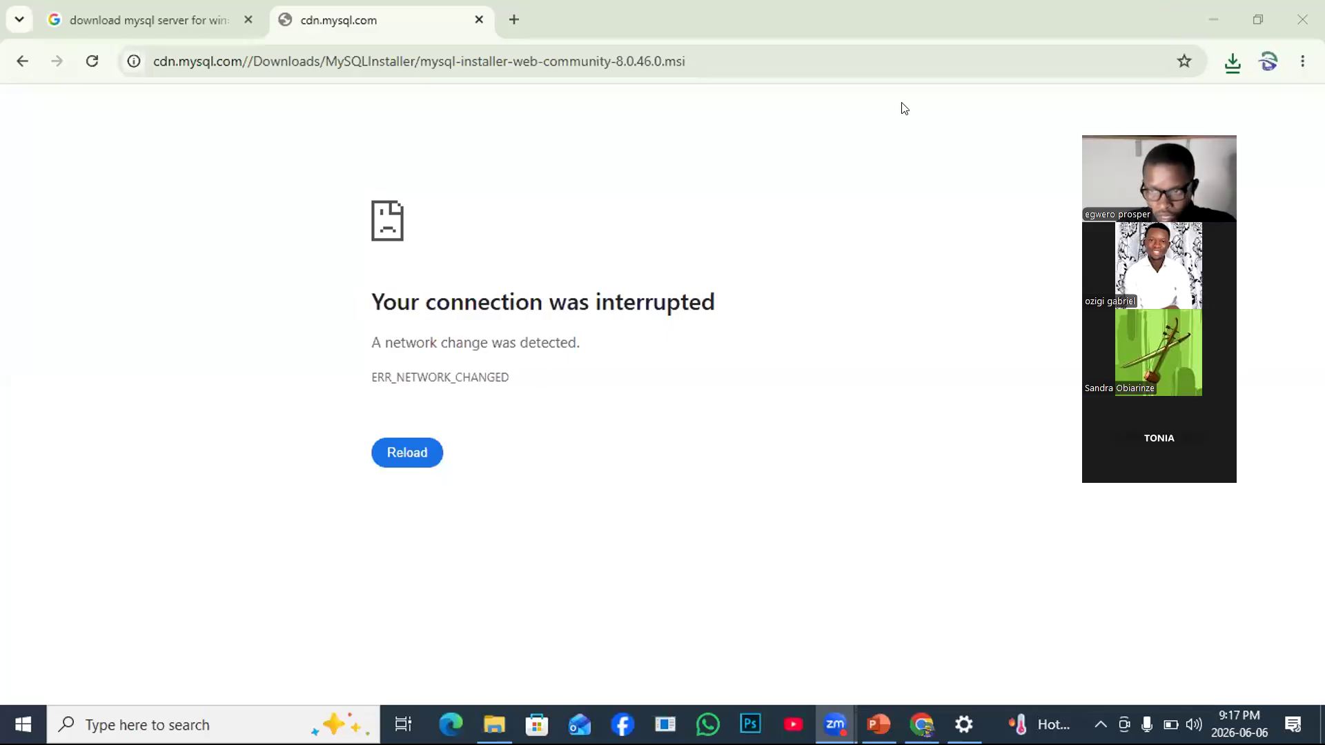
Confirm the 2.1 MB mysql-installer-web-community-8.0.46.0.msi download shows Done, then open File Explorer.
{"action": "left_click", "coordinate": [1232, 61]}
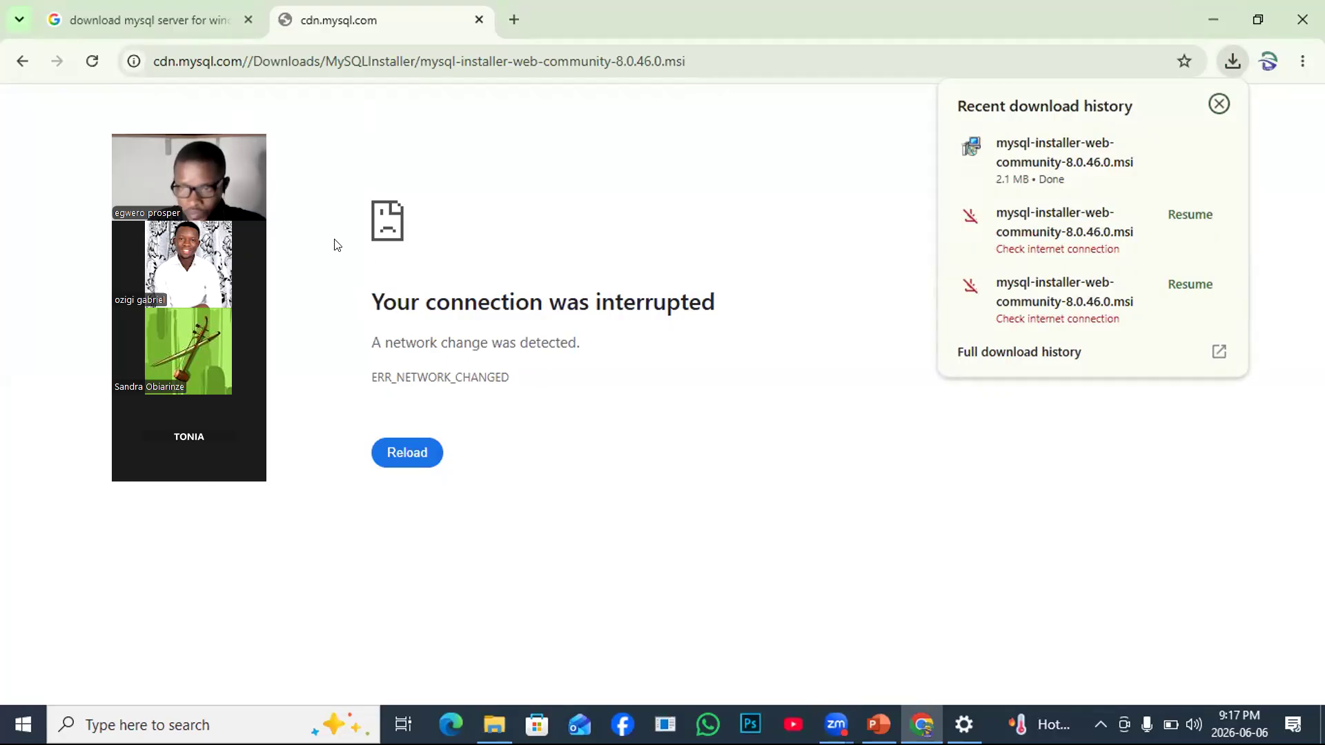
{"action": "mouse_move", "coordinate": [1015, 150]}
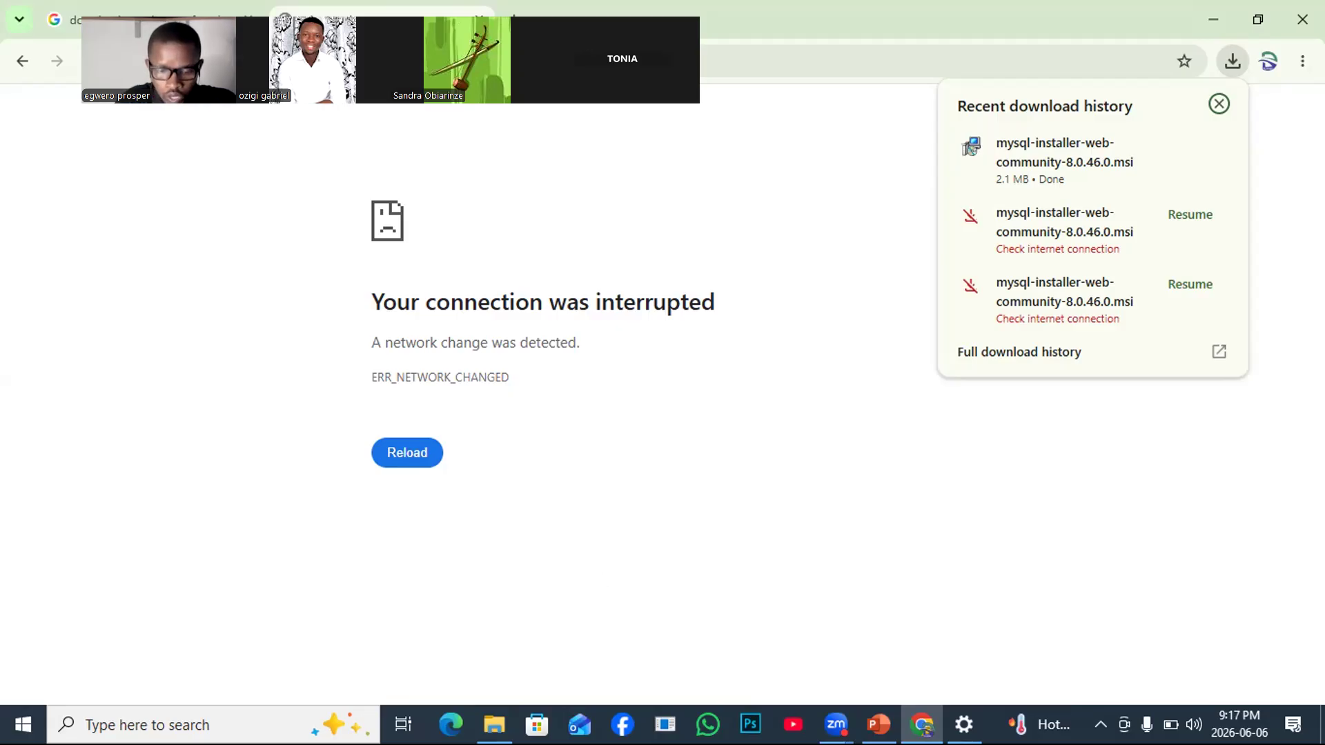
{"action": "key", "text": "super+e"}
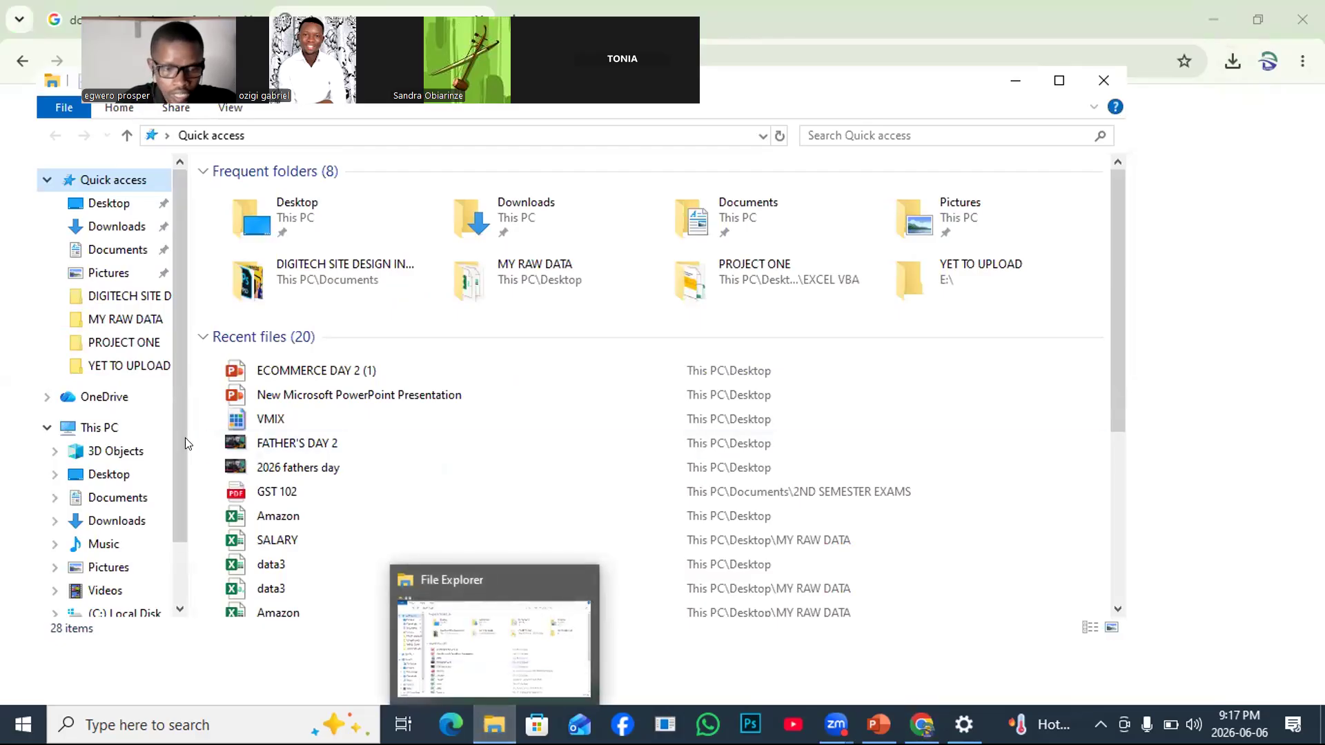
Launch mysql-installer-web-community-8.0.46.0 from the Downloads folder.
{"action": "left_click", "coordinate": [103, 232]}
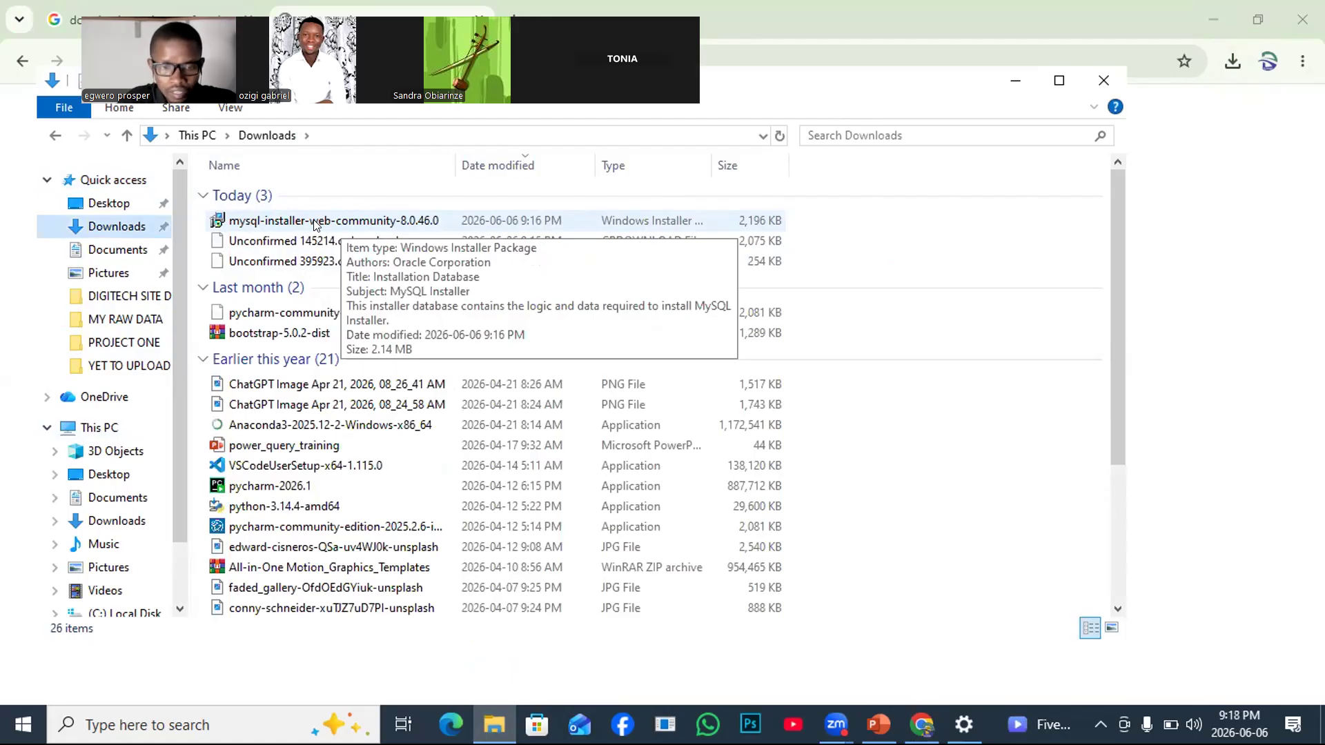
{"action": "double_click", "coordinate": [314, 221]}
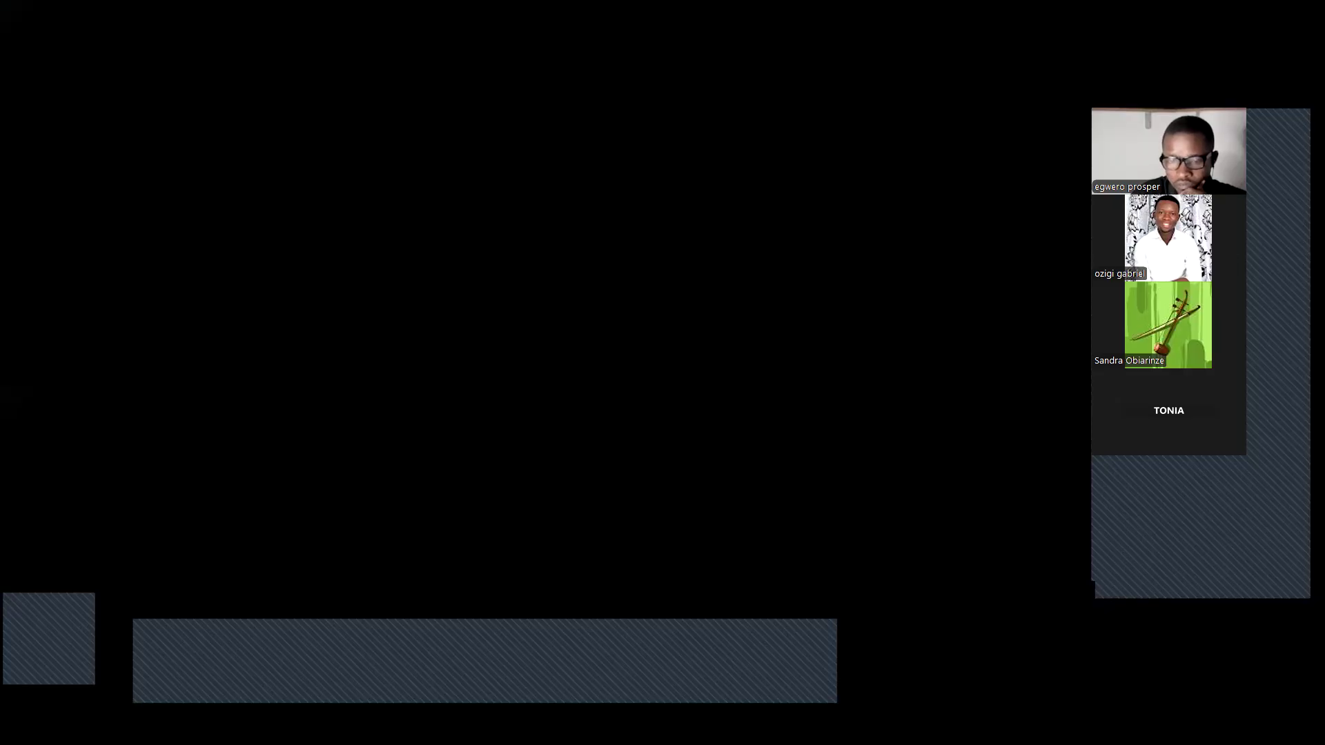
Approve the User Account Control prompts so MySQL Installer can start.
{"action": "left_click", "coordinate": [607, 509]}
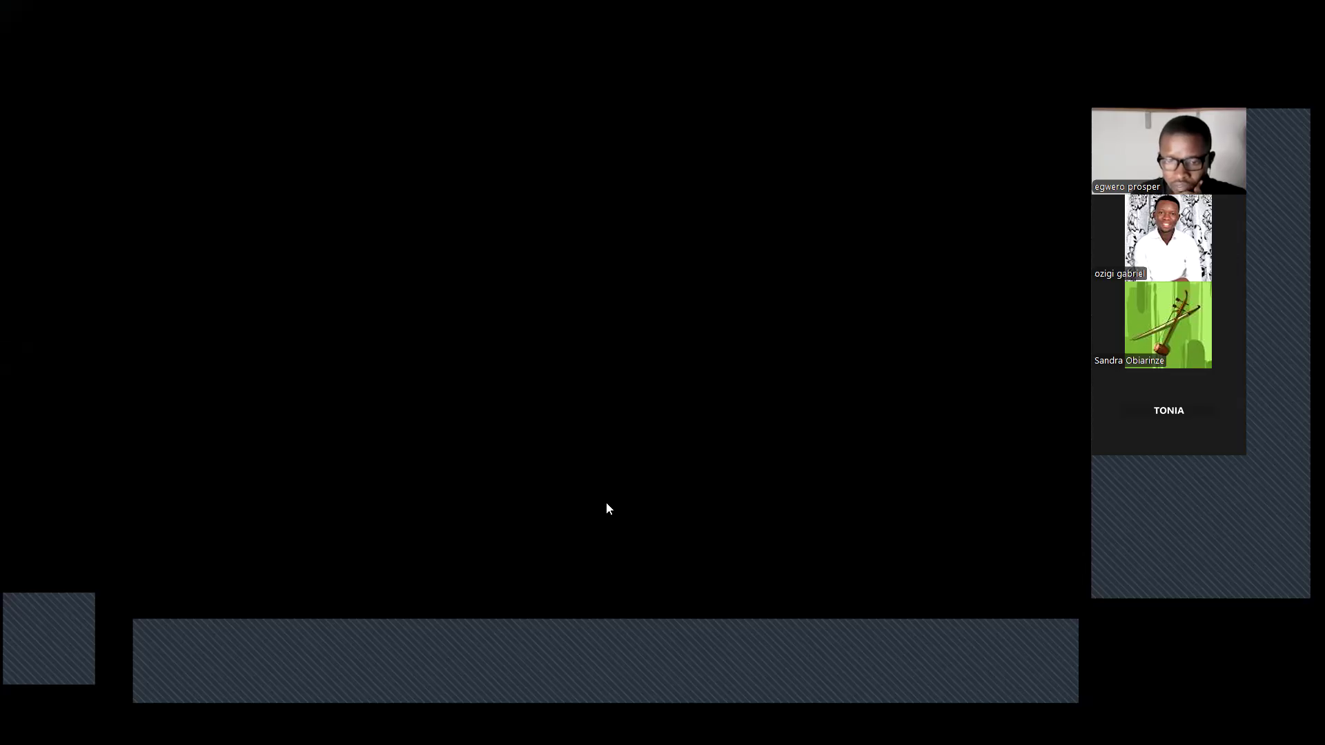
{"action": "left_click", "coordinate": [581, 489]}
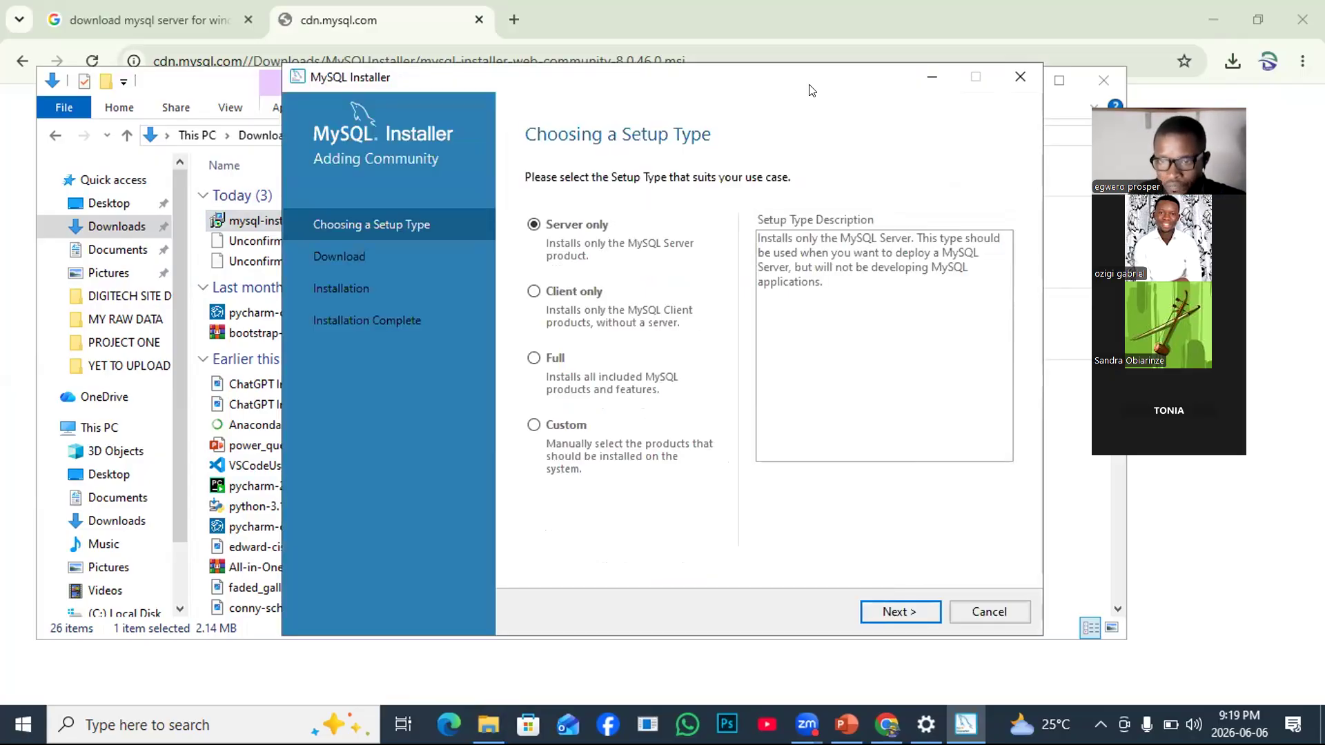
Choose the Full setup type rather than Client only, then continue to Check Requirements.
{"action": "left_click_drag", "start_coordinate": [794, 77], "coordinate": [719, 59]}
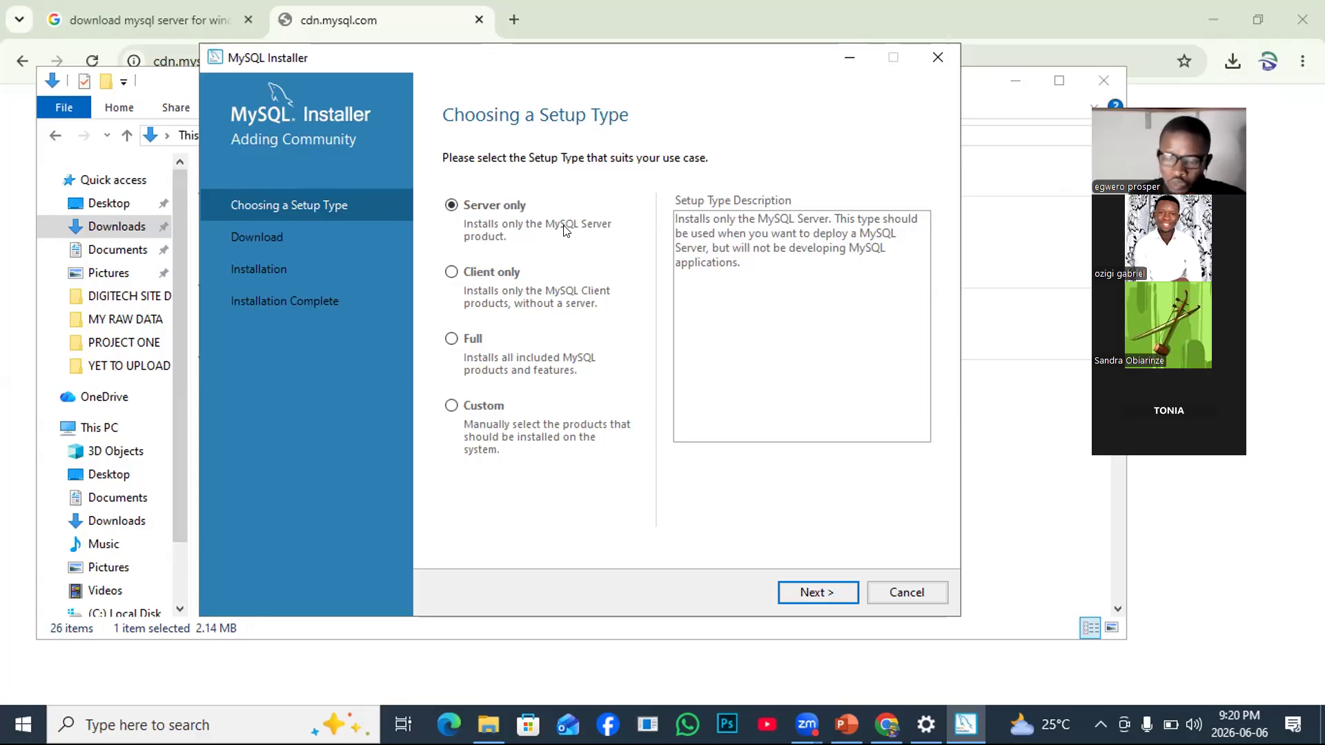
{"action": "left_click", "coordinate": [445, 272]}
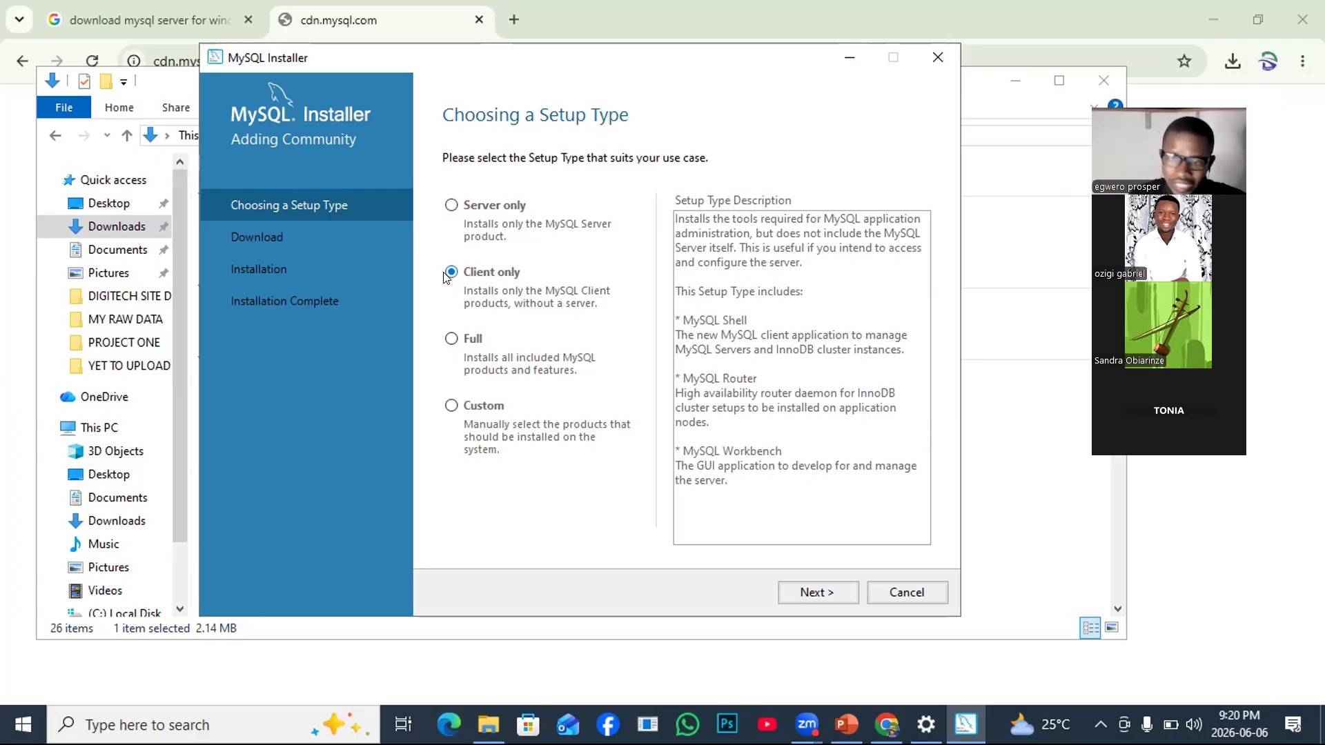
{"action": "left_click", "coordinate": [452, 340]}
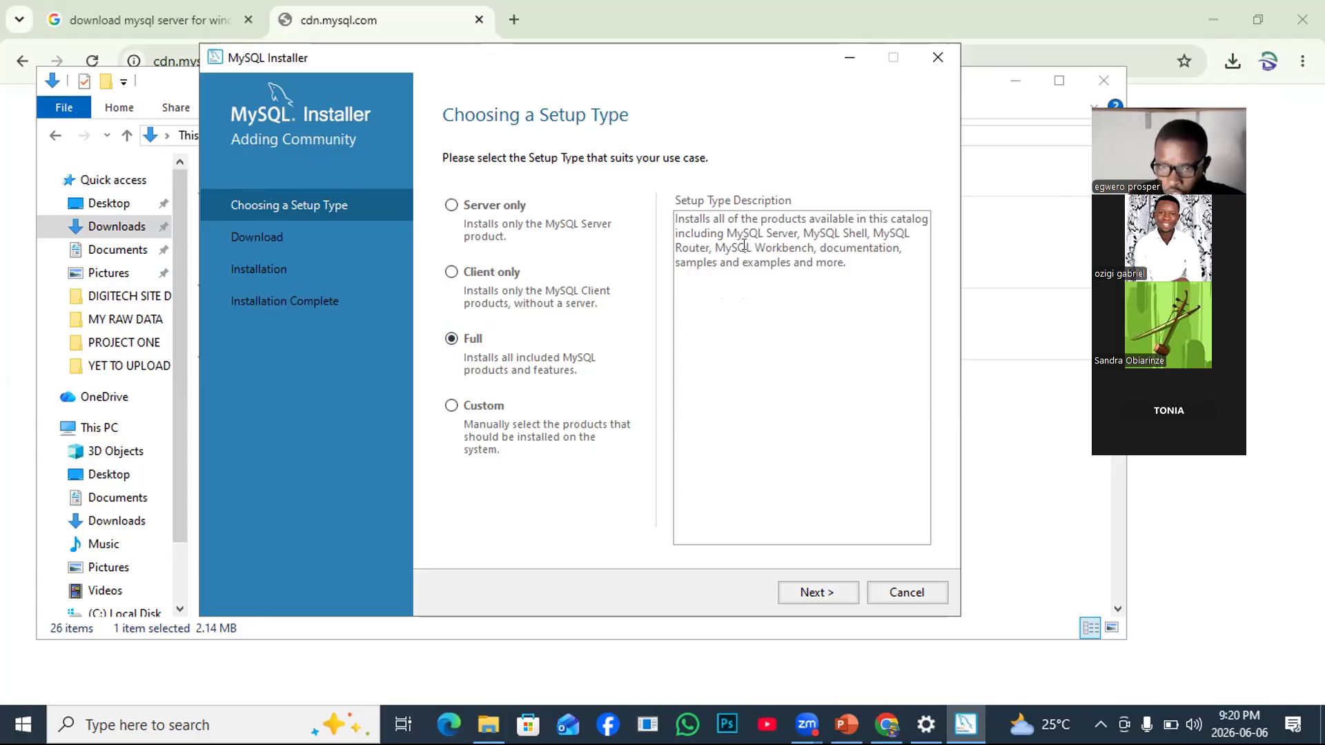
{"action": "left_click_drag", "start_coordinate": [709, 245], "coordinate": [798, 243]}
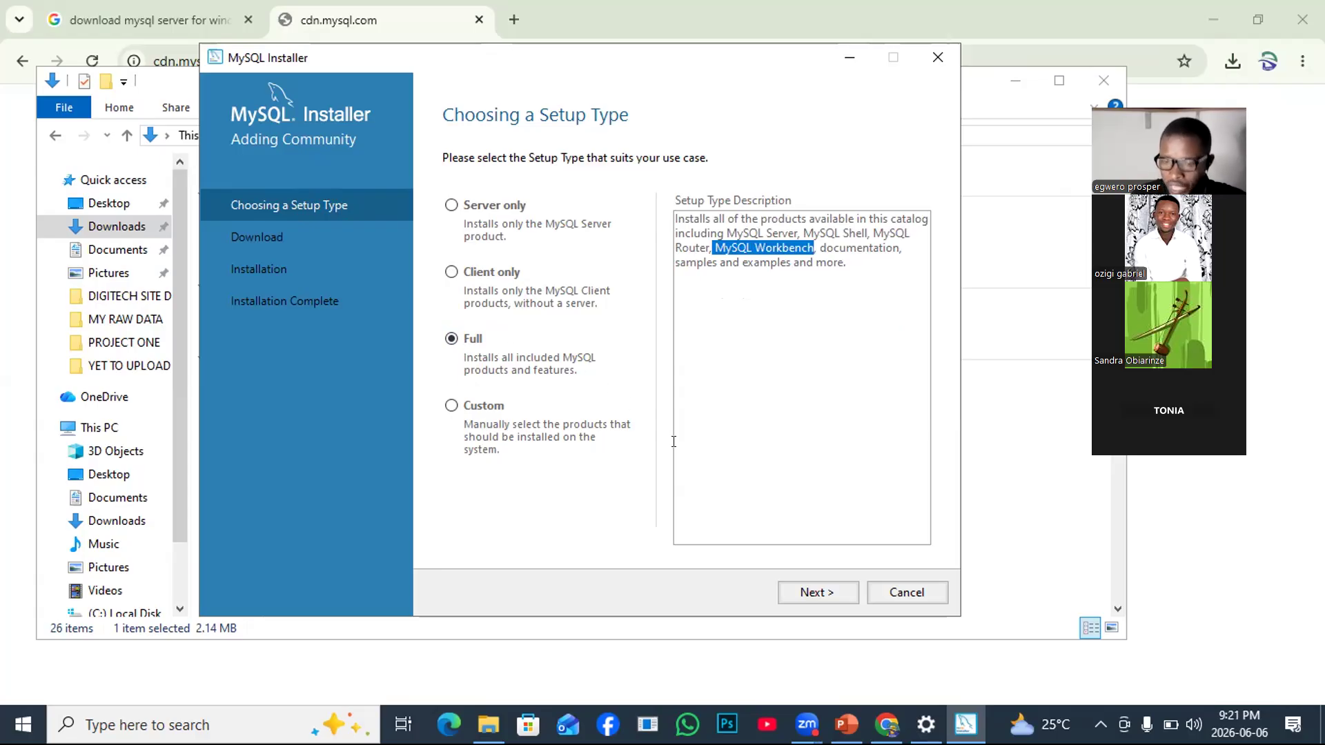
{"action": "left_click", "coordinate": [802, 593]}
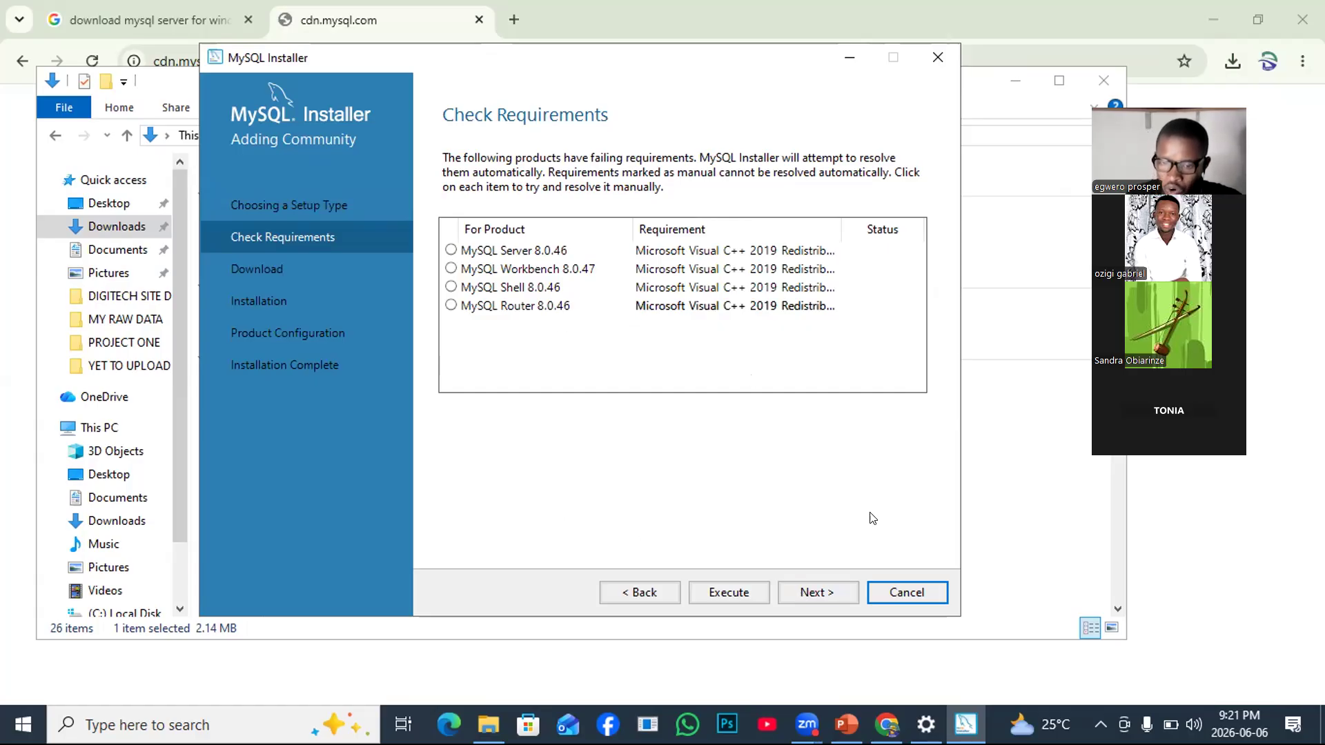
{"action": "left_click", "coordinate": [447, 252]}
{"action": "left_click", "coordinate": [454, 271]}
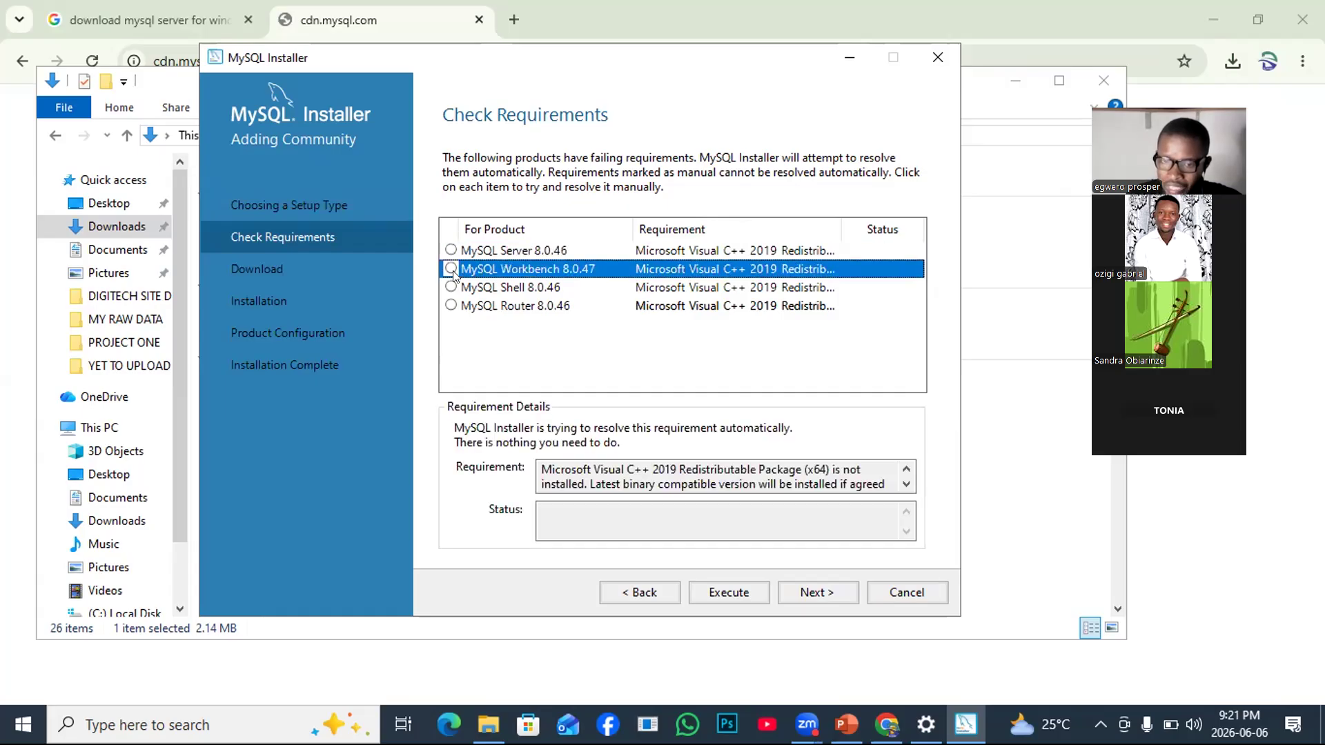
{"action": "left_click", "coordinate": [483, 347]}
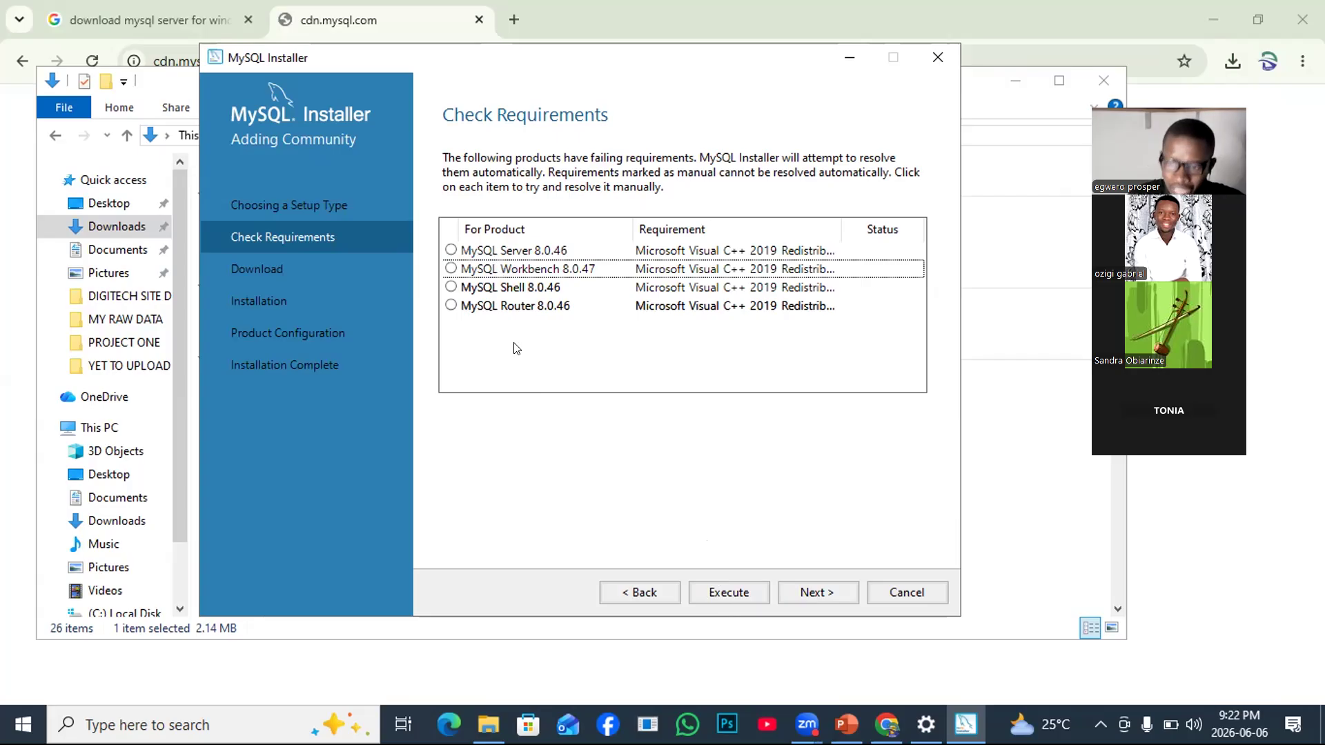
Execute the Visual C++ 2019 redistributable downloads, retrying twice after DL FAIL, and check the hidden tray icons.
{"action": "left_click", "coordinate": [721, 592]}
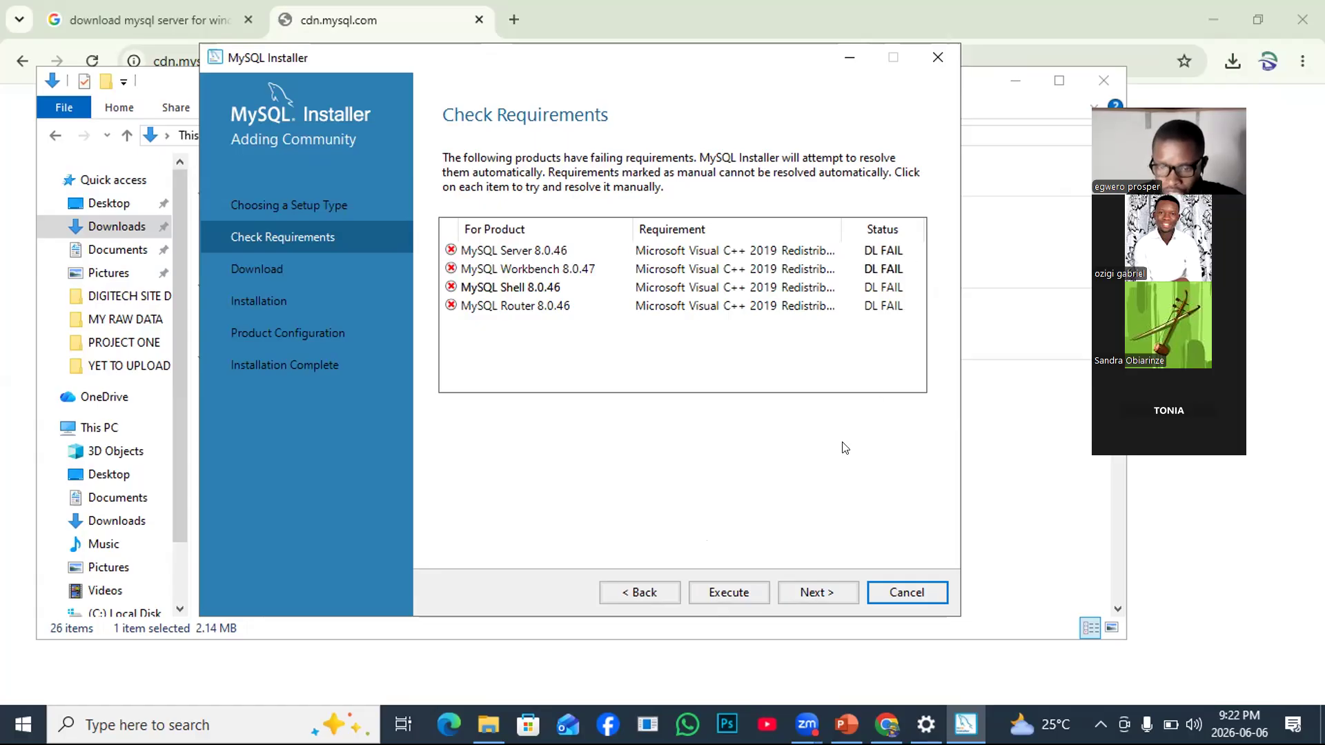
{"action": "left_click", "coordinate": [740, 596]}
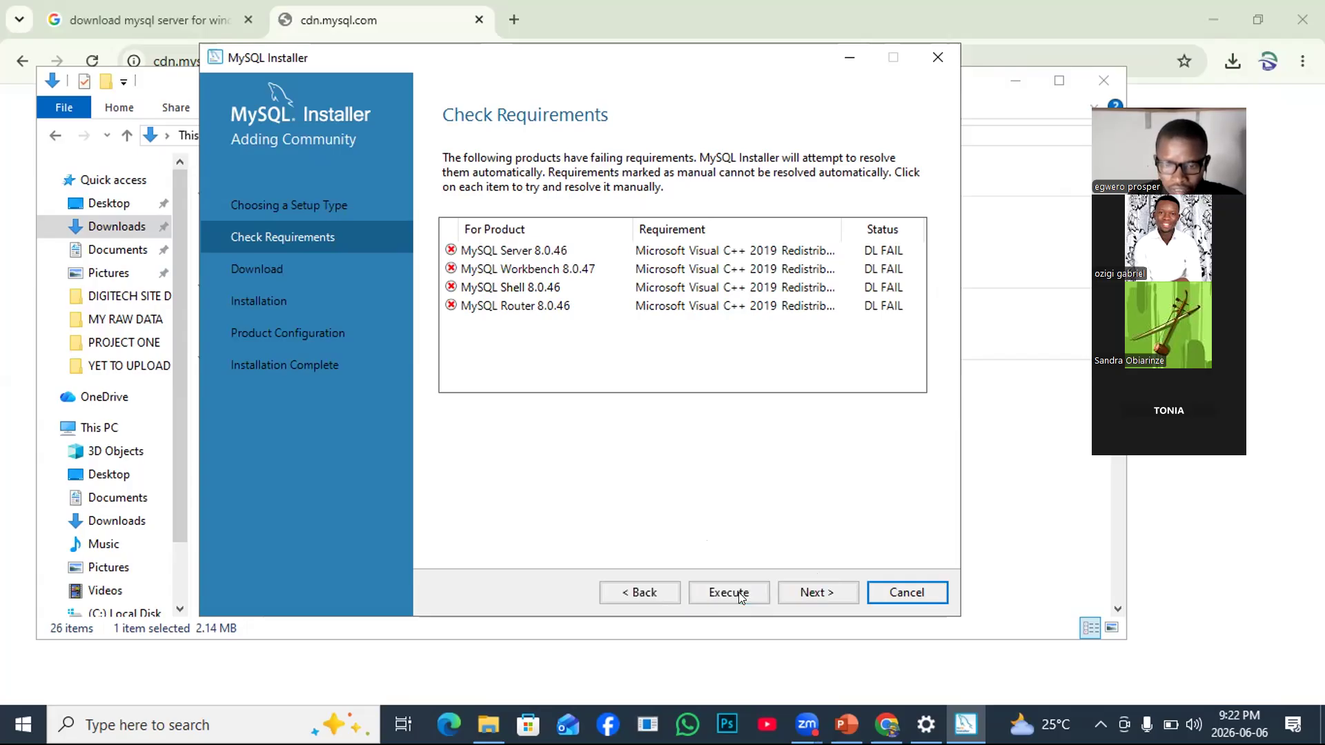
{"action": "left_click", "coordinate": [740, 596]}
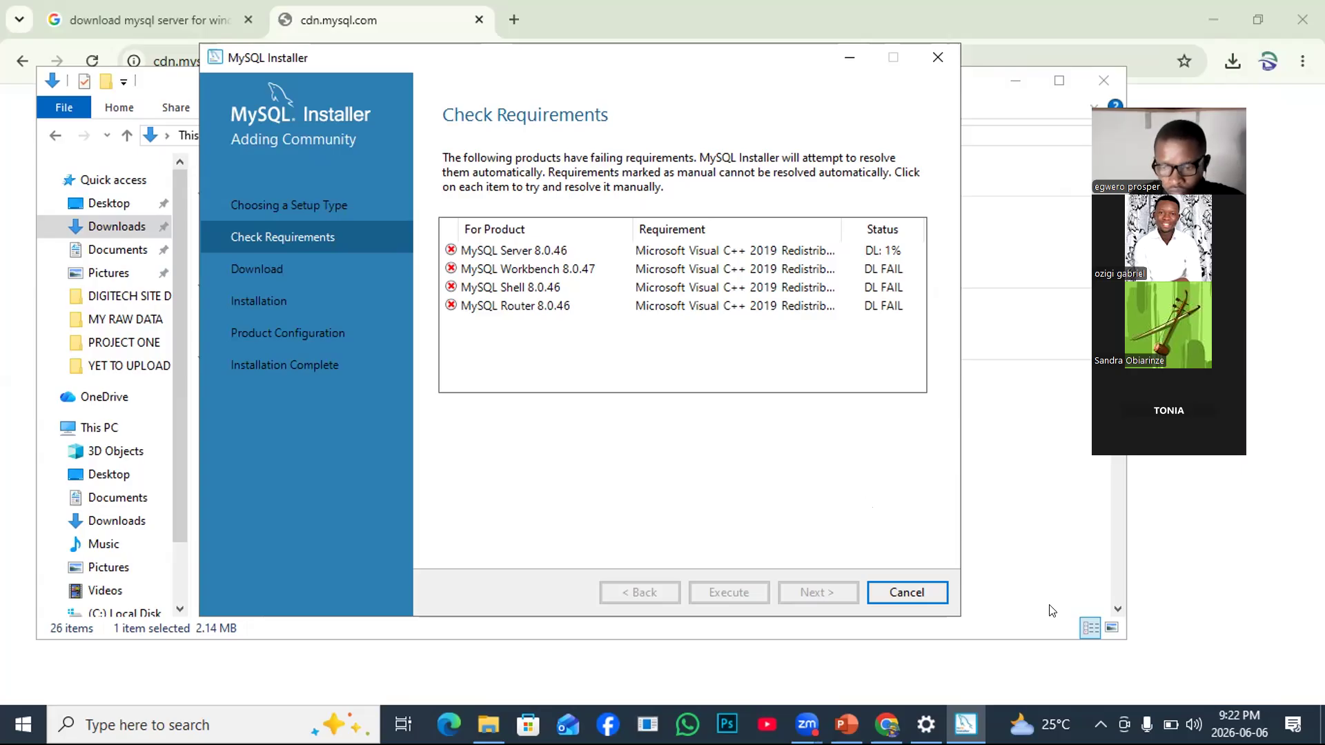
{"action": "left_click", "coordinate": [1100, 724]}
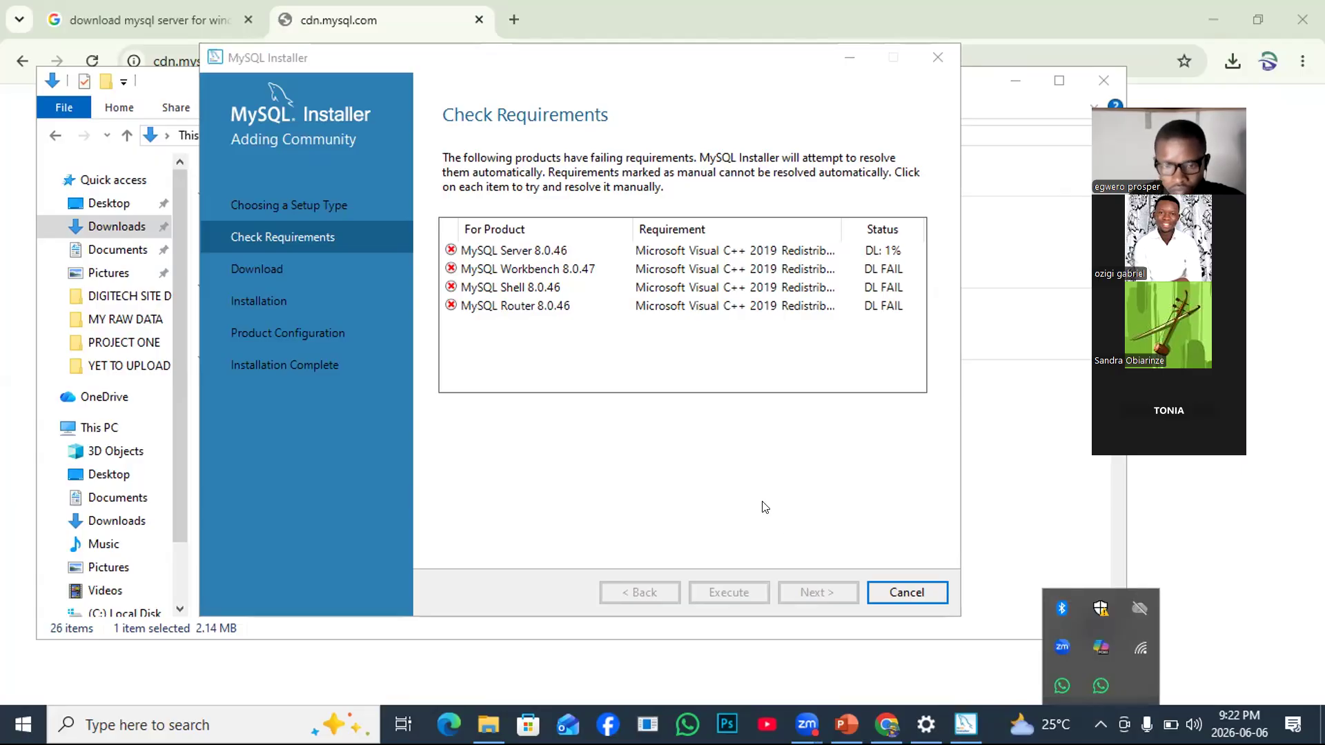
{"action": "left_click", "coordinate": [699, 472]}
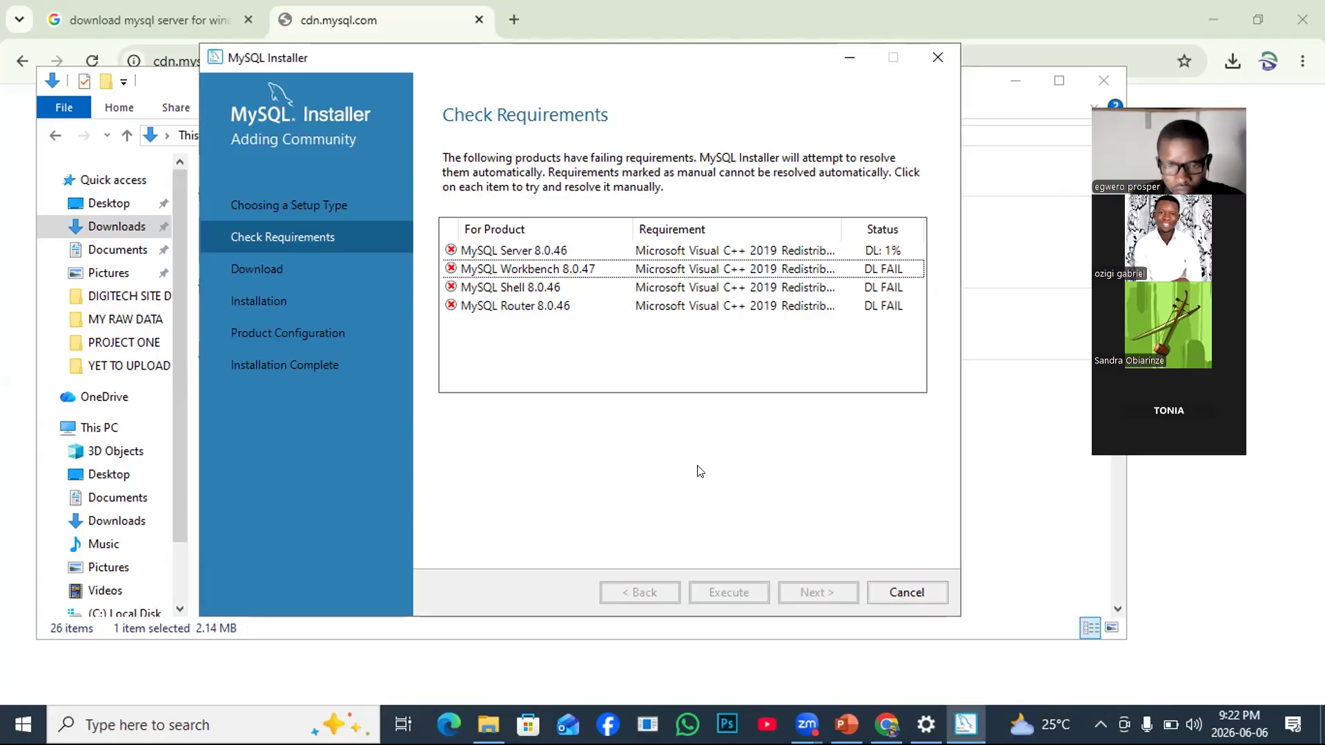
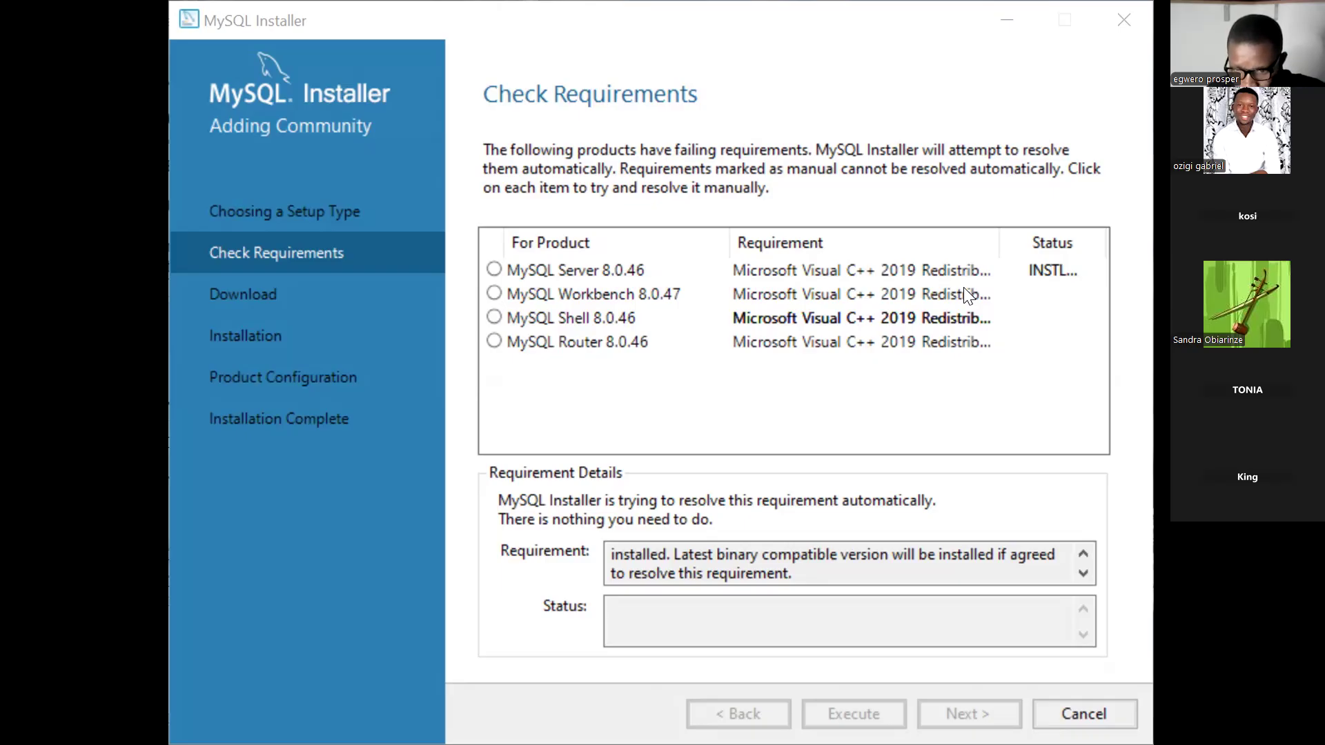
Select the MySQL Workbench 8.0.47 requirement to launch the Visual C++ 2015-2019 x64 redistributable setup.
{"action": "left_click", "coordinate": [736, 414]}
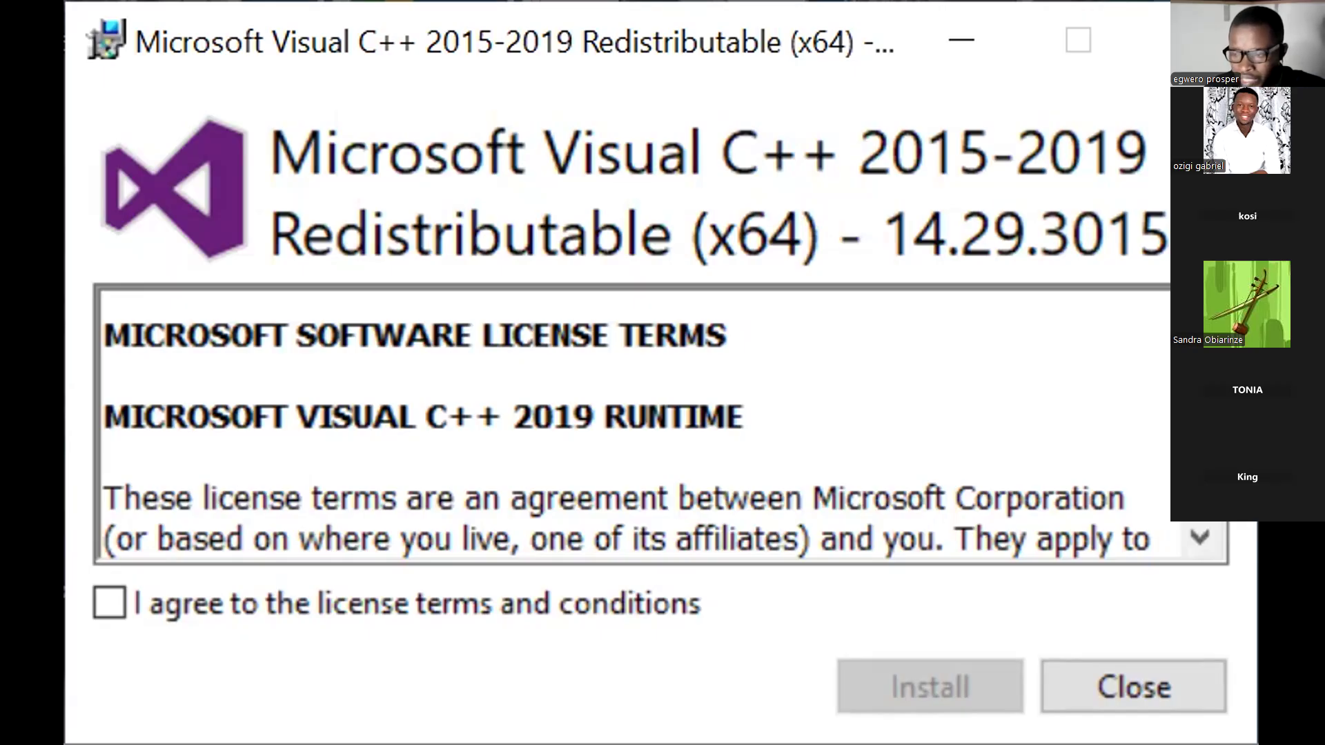
Agree to the license terms and install Visual C++ 2015-2019 Redistributable (x64) 14.29.3015.
{"action": "left_click", "coordinate": [109, 603]}
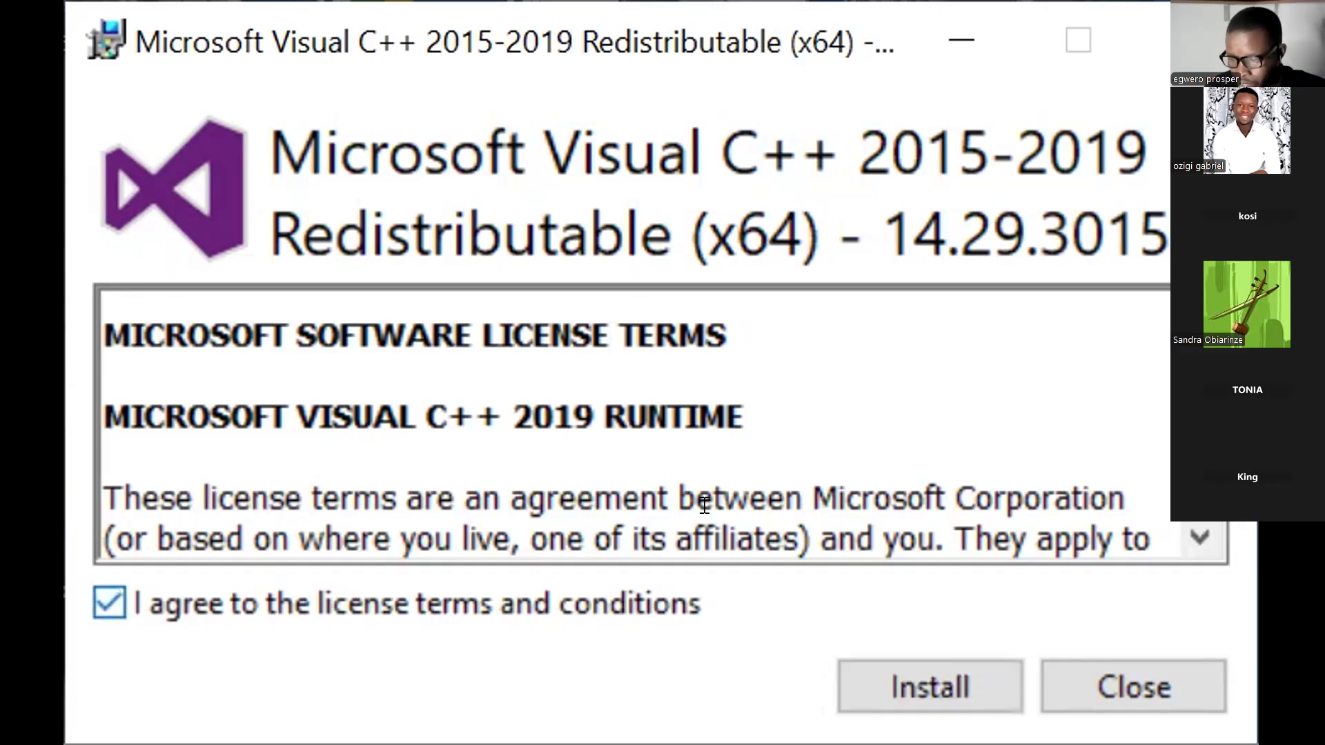
{"action": "left_click", "coordinate": [903, 659]}
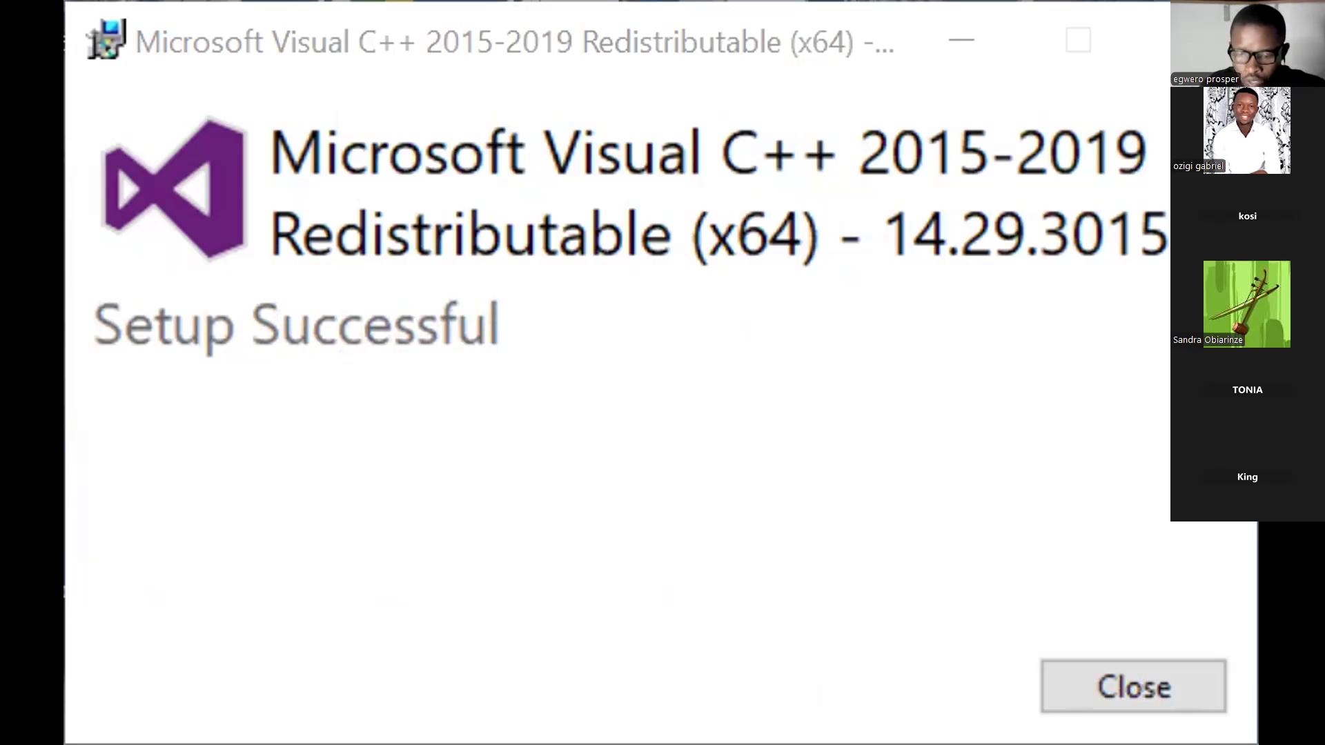
Close the Setup Successful dialog so all four Visual C++ 2019 requirements read INSTL DONE.
{"action": "left_click", "coordinate": [1162, 689]}
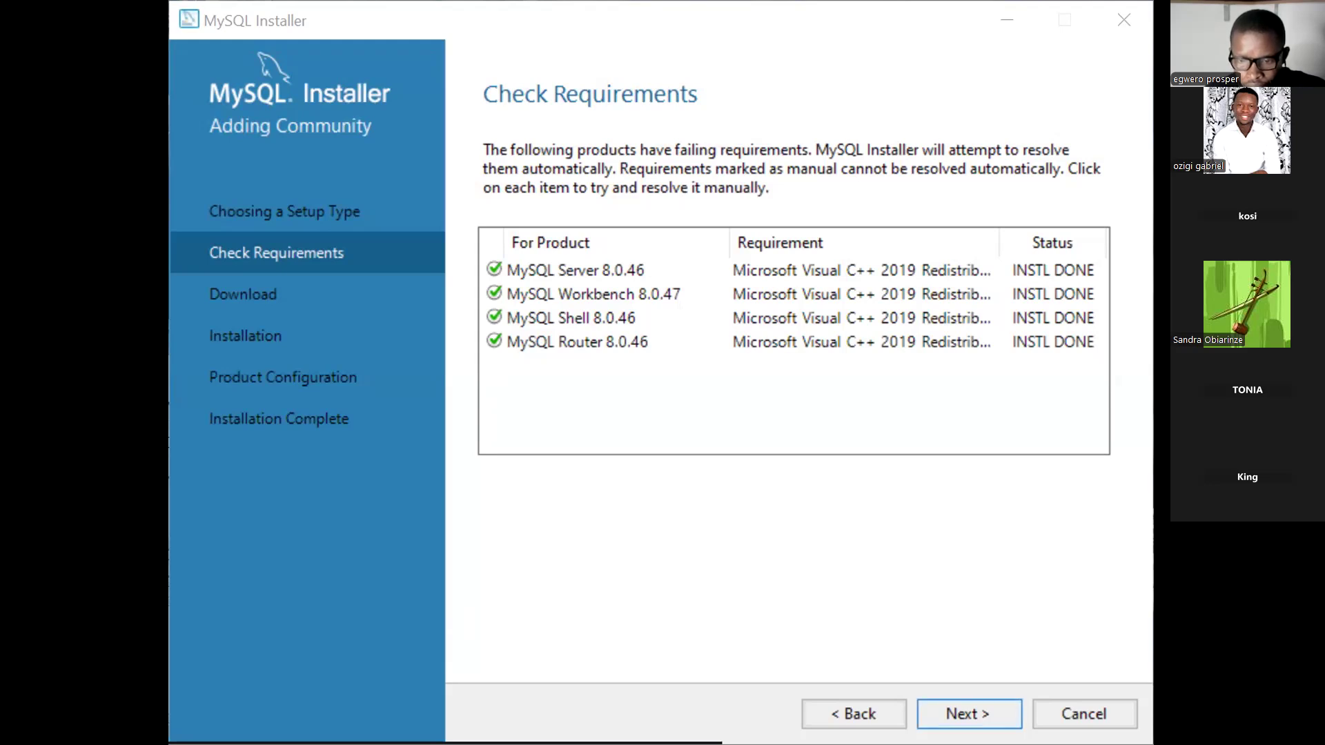
Advance to the Download page and download all six MySQL products until each reads Downloaded.
{"action": "left_click", "coordinate": [962, 707]}
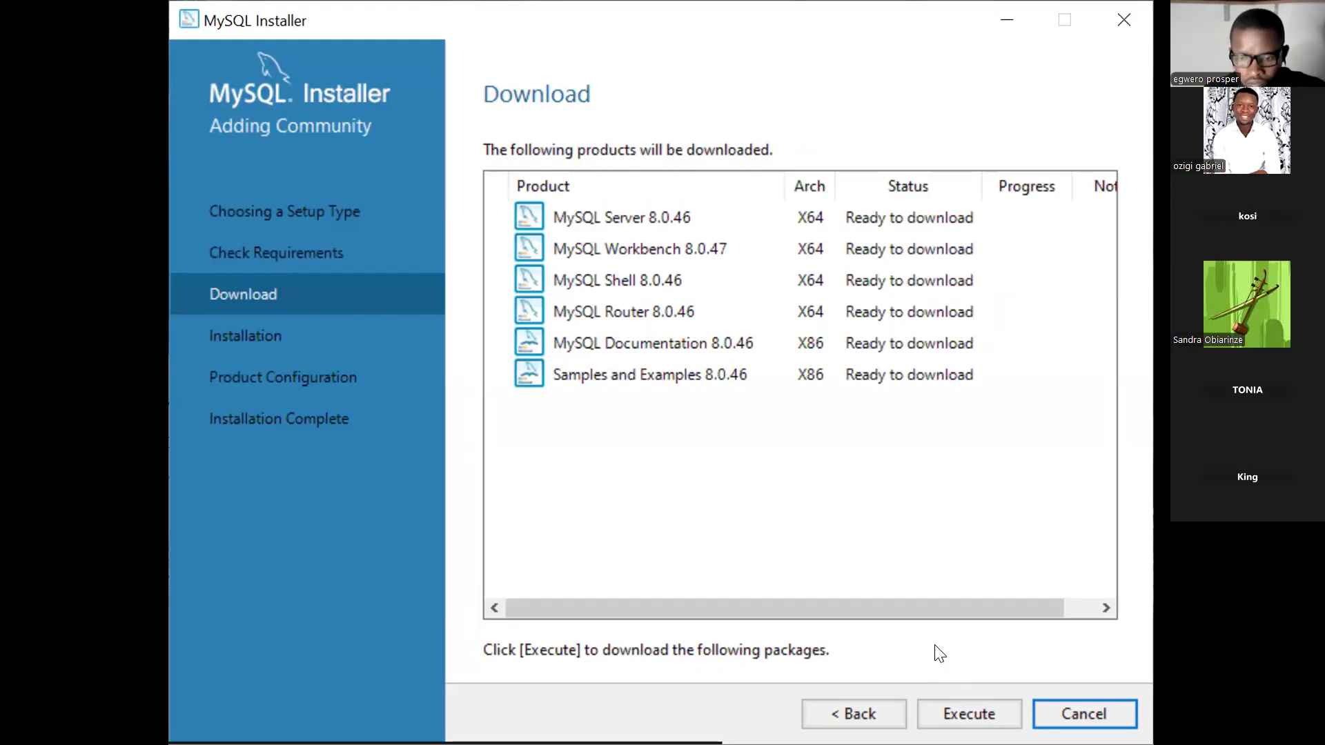
{"action": "left_click", "coordinate": [949, 704]}
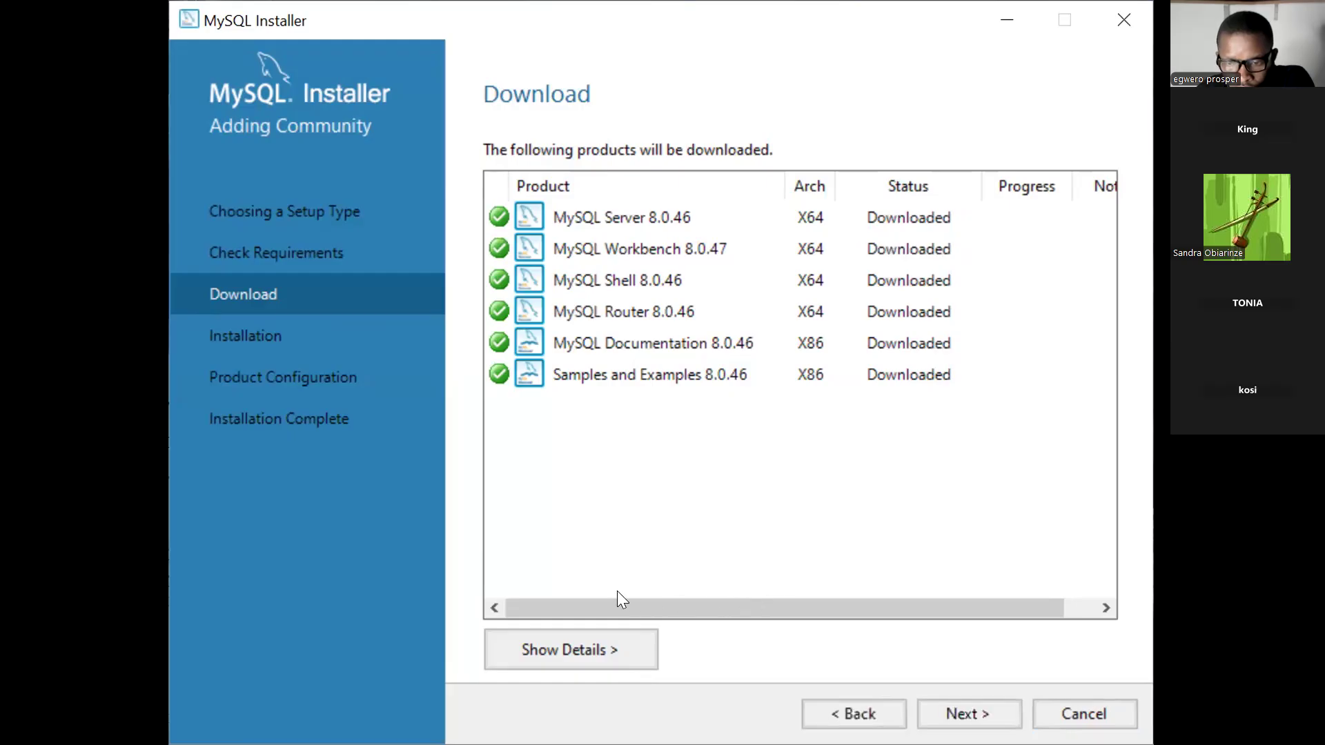
{"action": "left_click", "coordinate": [531, 517]}
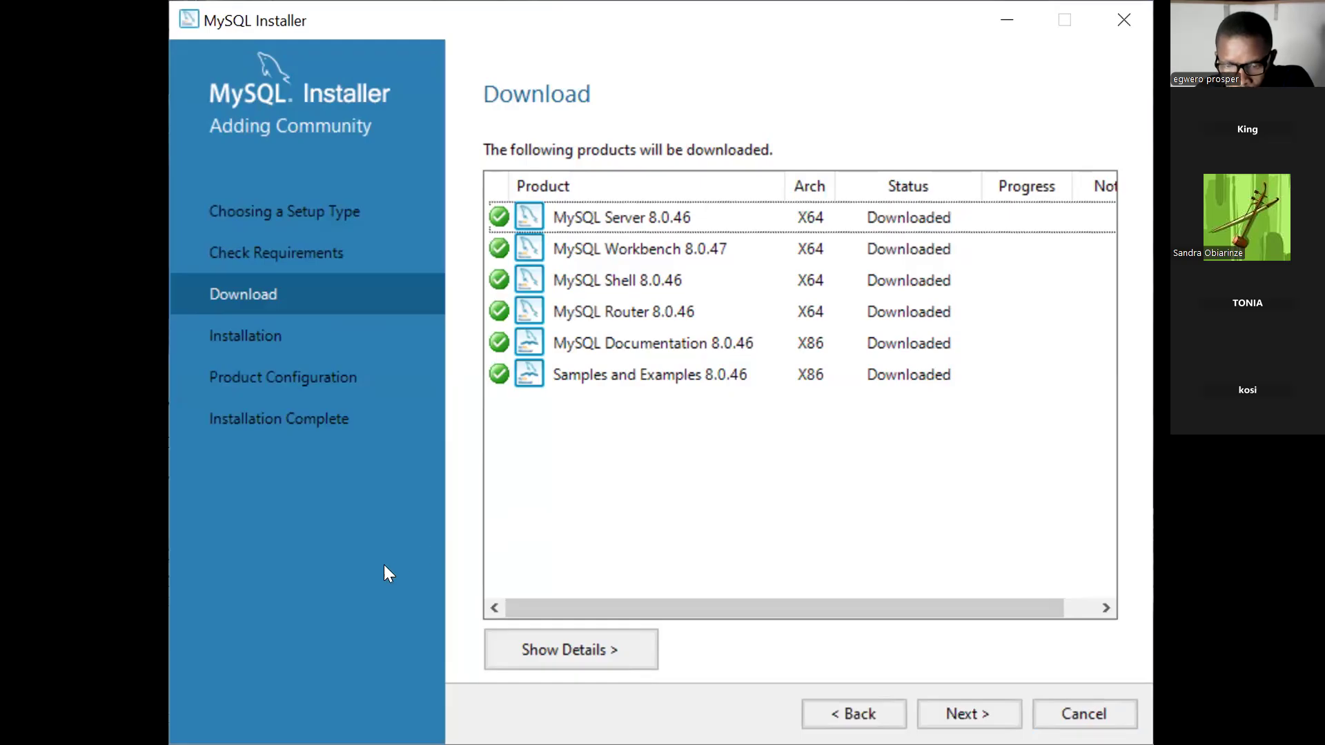
Step back to Check Requirements, then forward again to the now-empty Download page.
{"action": "left_click", "coordinate": [826, 702]}
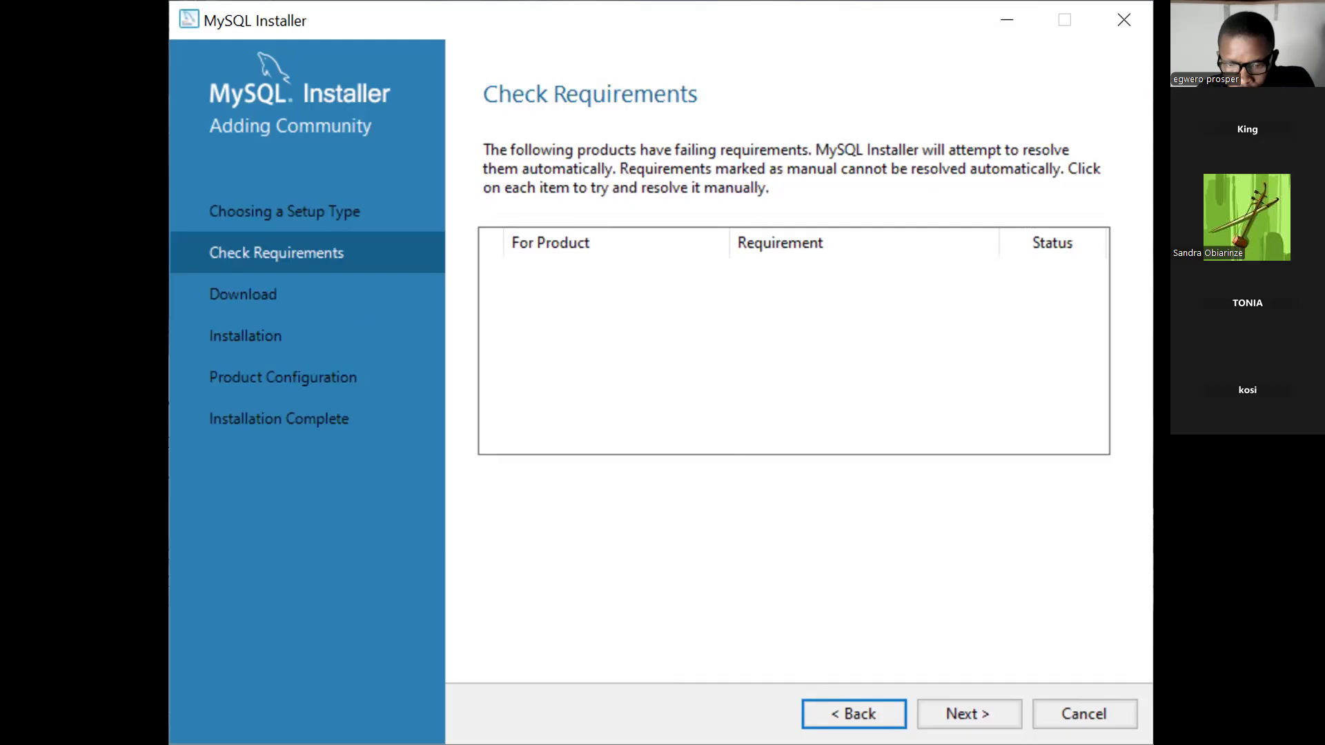
{"action": "left_click", "coordinate": [969, 714]}
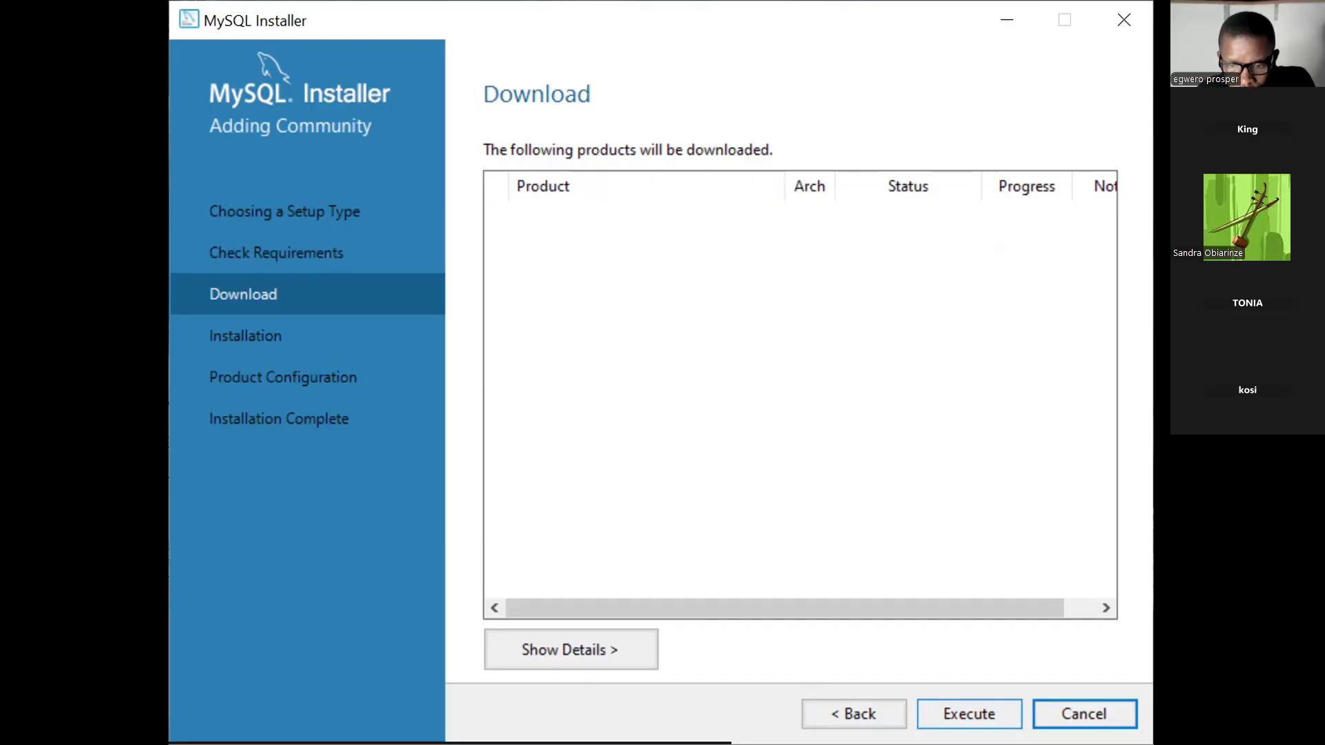
{"action": "left_click", "coordinate": [969, 714]}
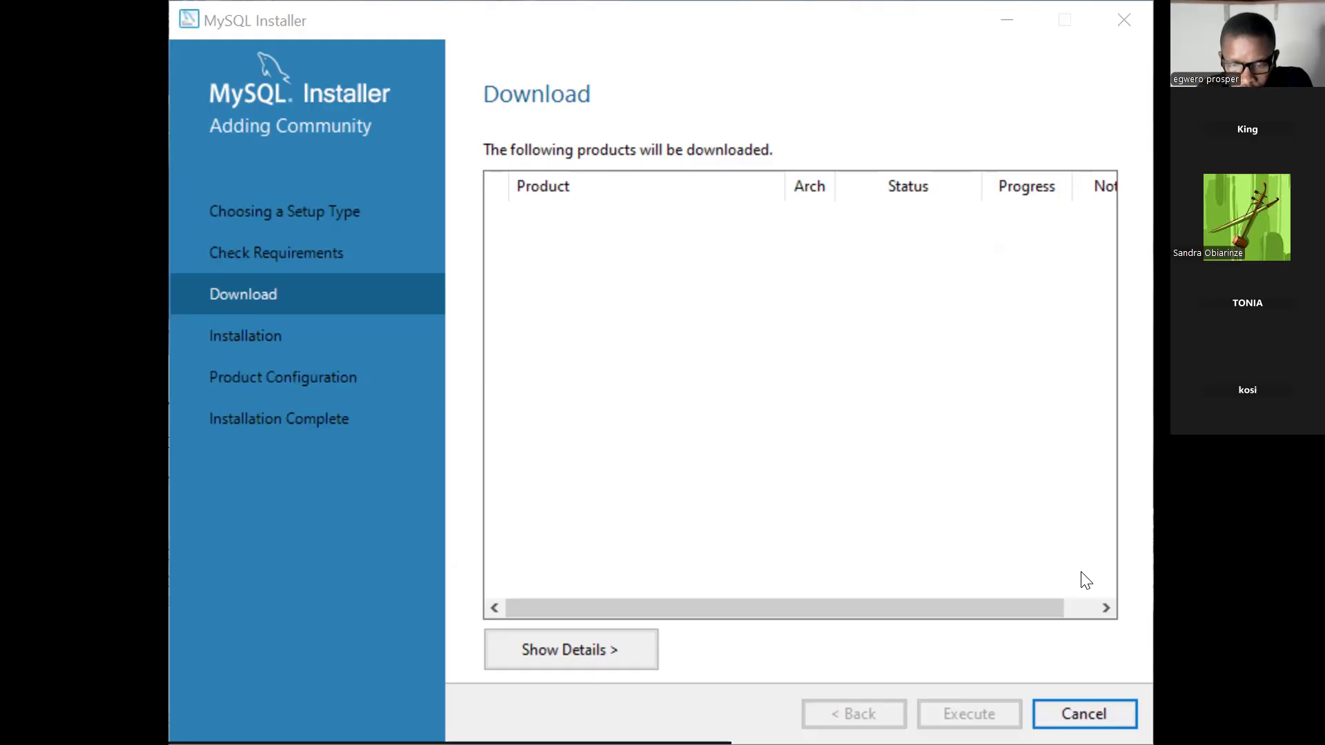
{"action": "left_click", "coordinate": [1101, 605]}
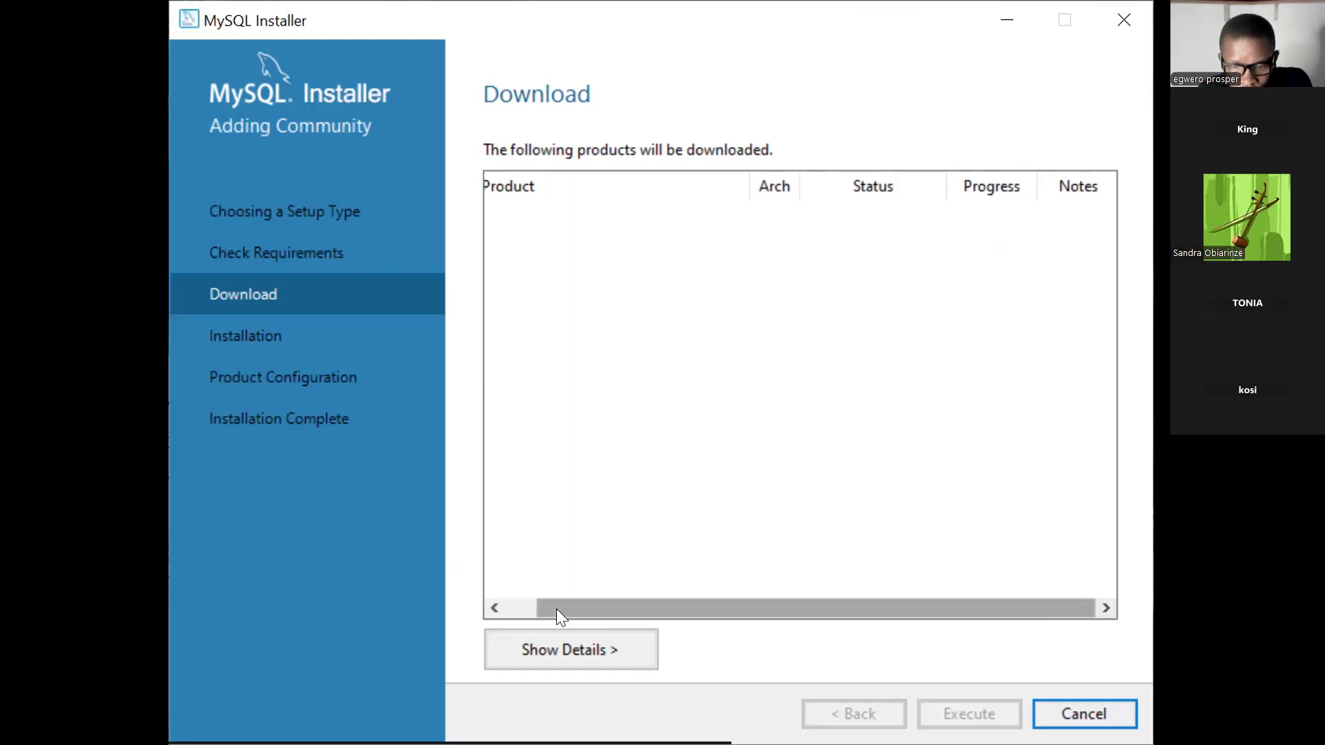
{"action": "left_click", "coordinate": [493, 608]}
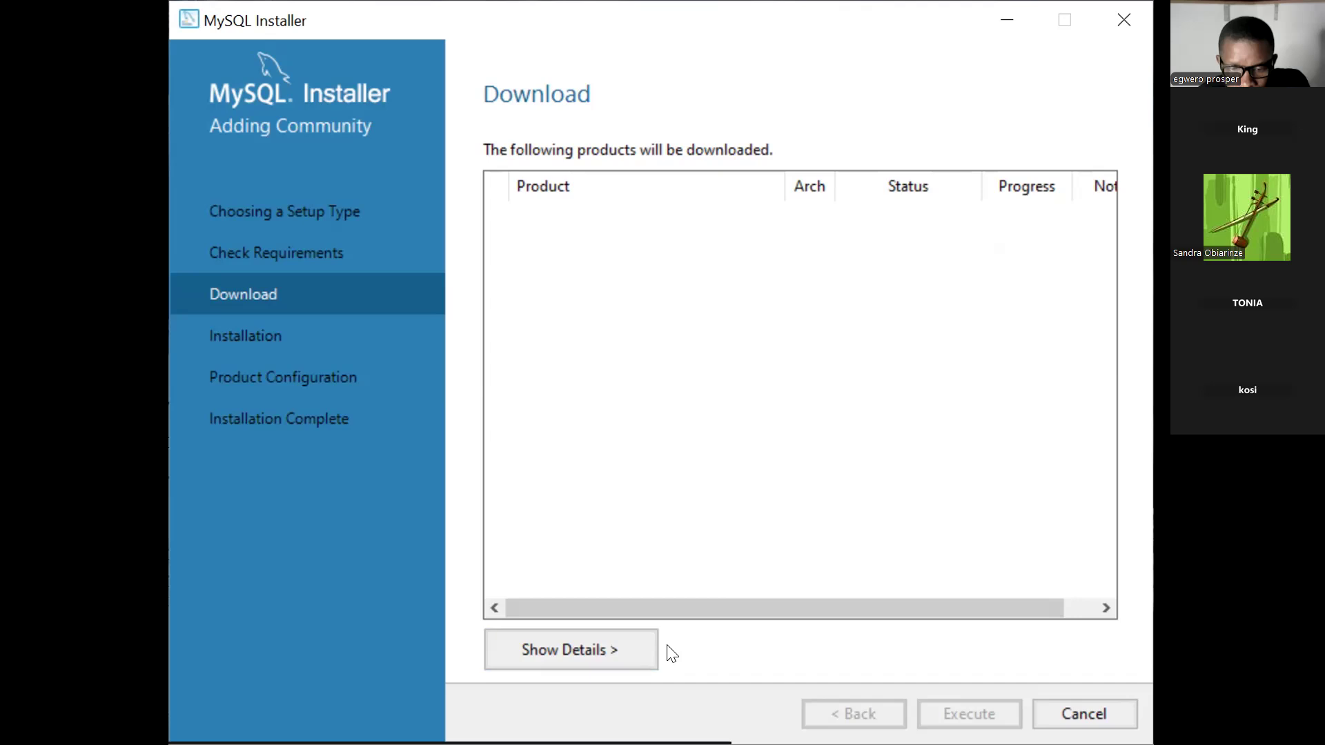
{"action": "left_click", "coordinate": [579, 654]}
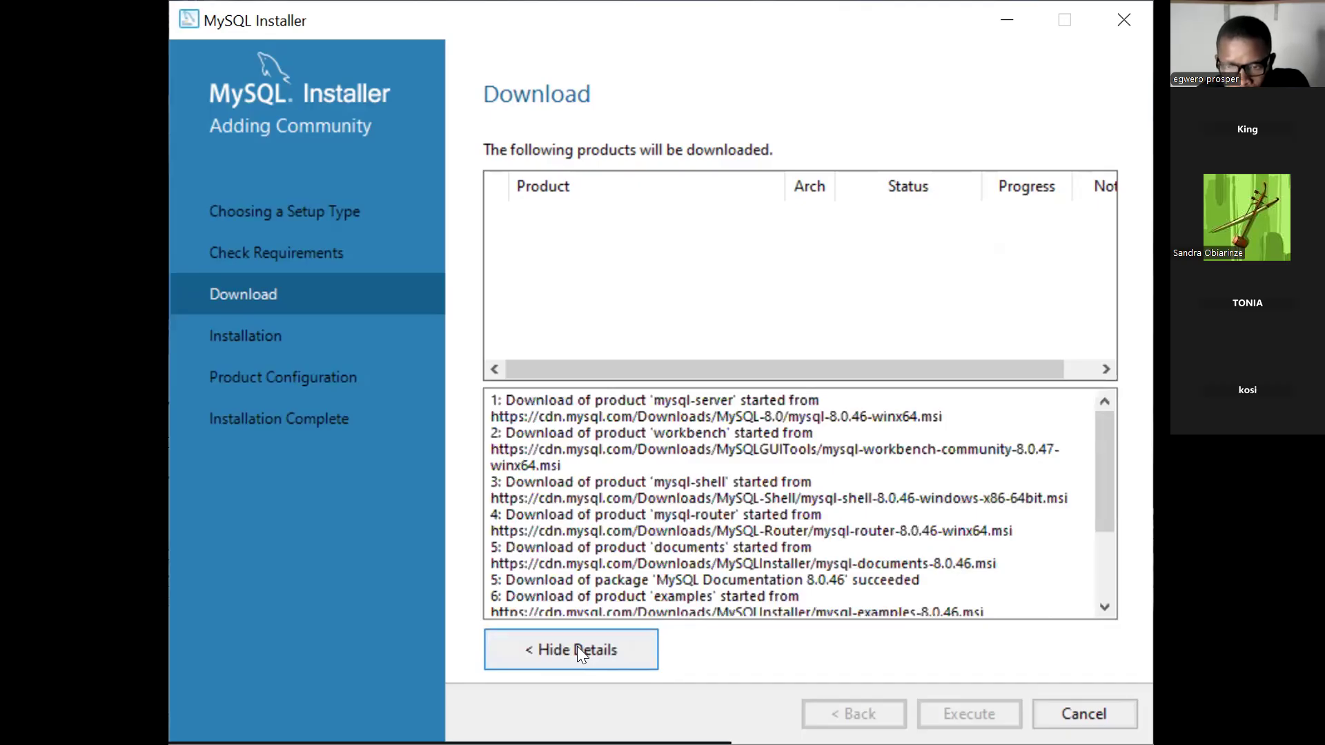
{"action": "left_click", "coordinate": [579, 653]}
{"action": "left_click", "coordinate": [578, 653]}
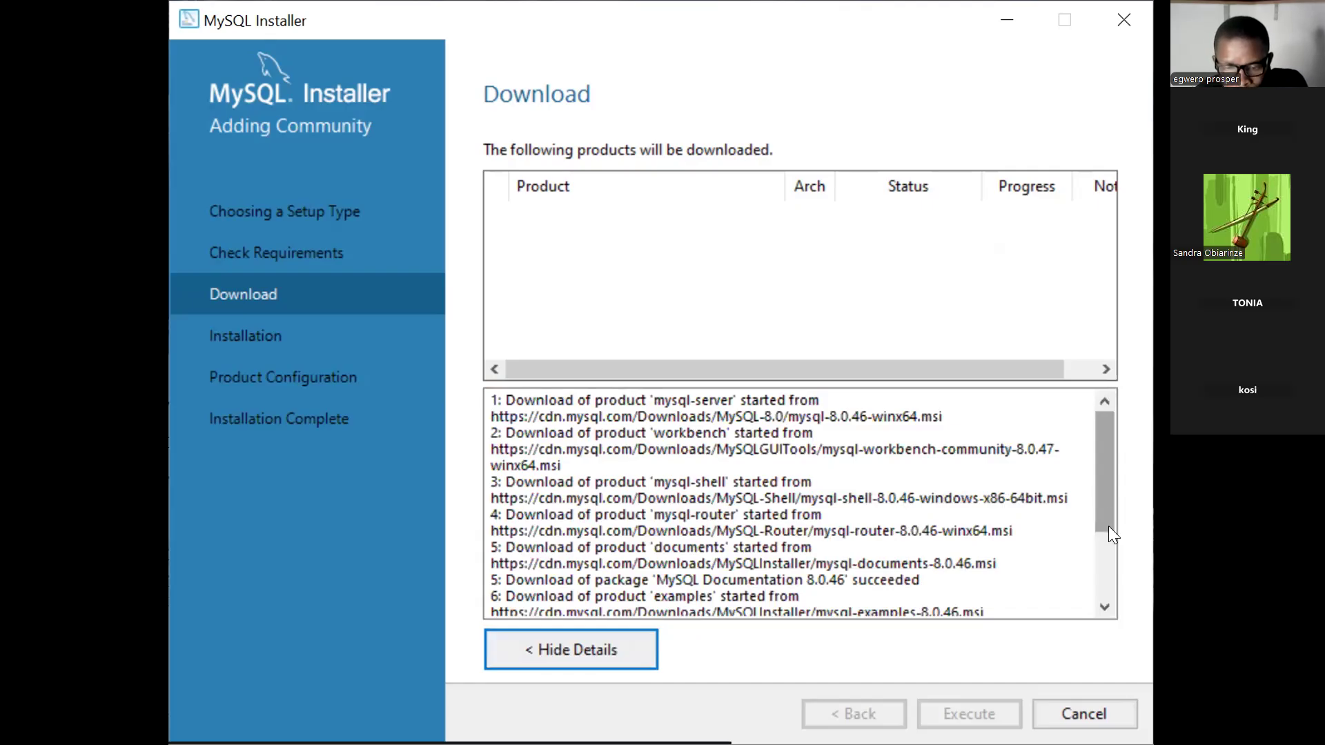
{"action": "scroll", "coordinate": [1105, 545], "scroll_direction": "down", "scroll_amount": 1}
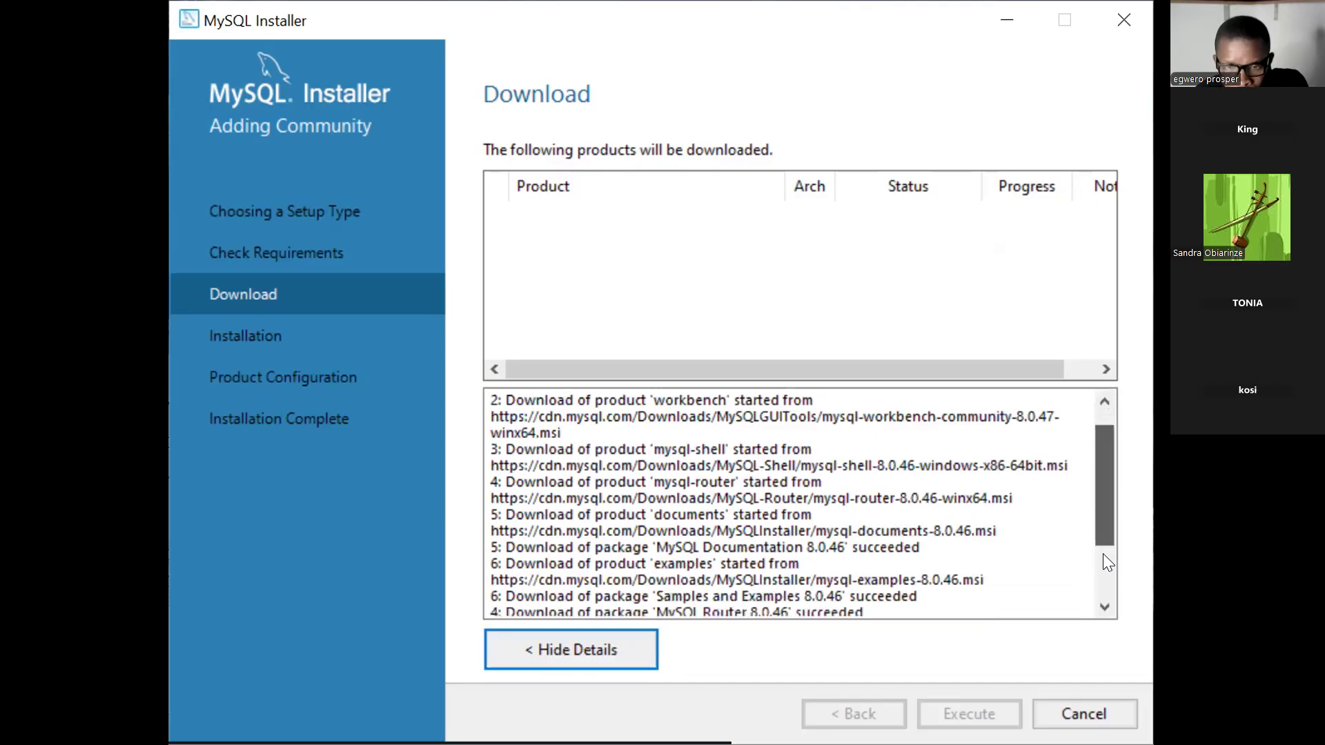
{"action": "scroll", "coordinate": [1102, 559], "scroll_direction": "down", "scroll_amount": 1}
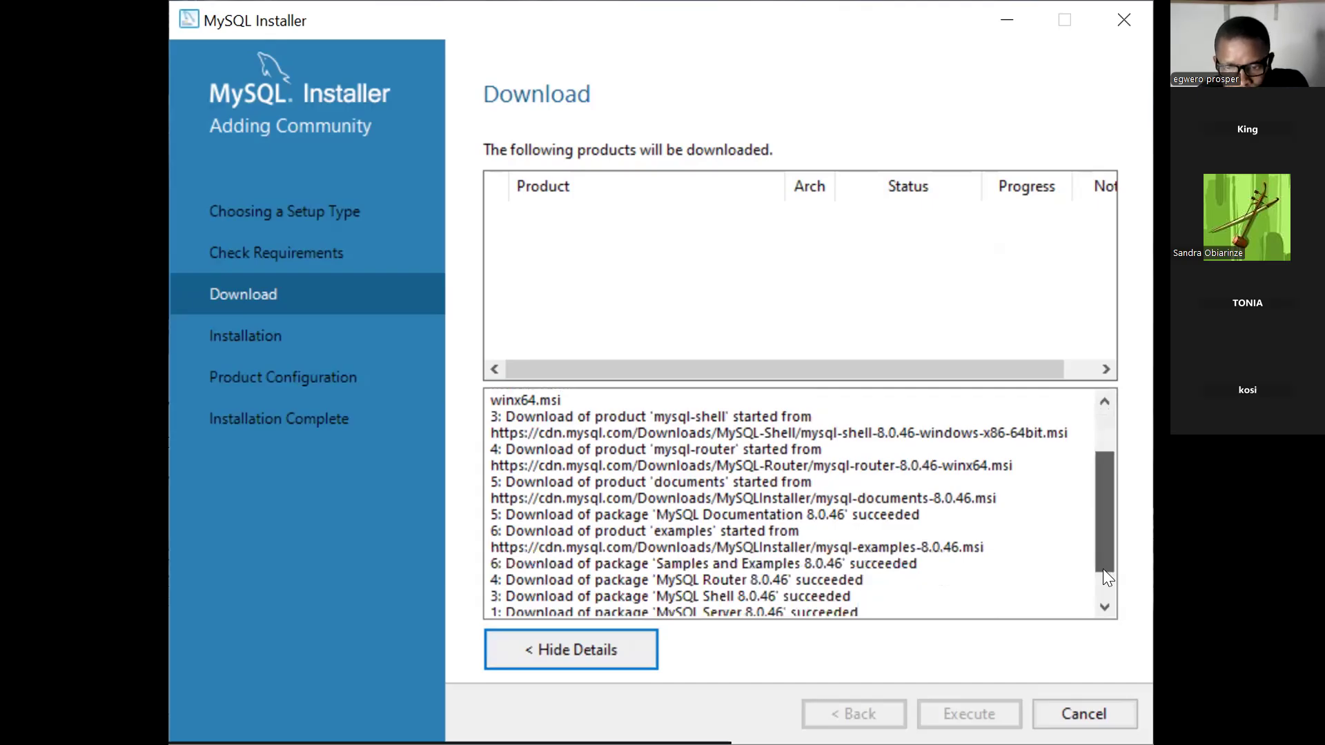
{"action": "scroll", "coordinate": [1102, 568], "scroll_direction": "down", "scroll_amount": 1}
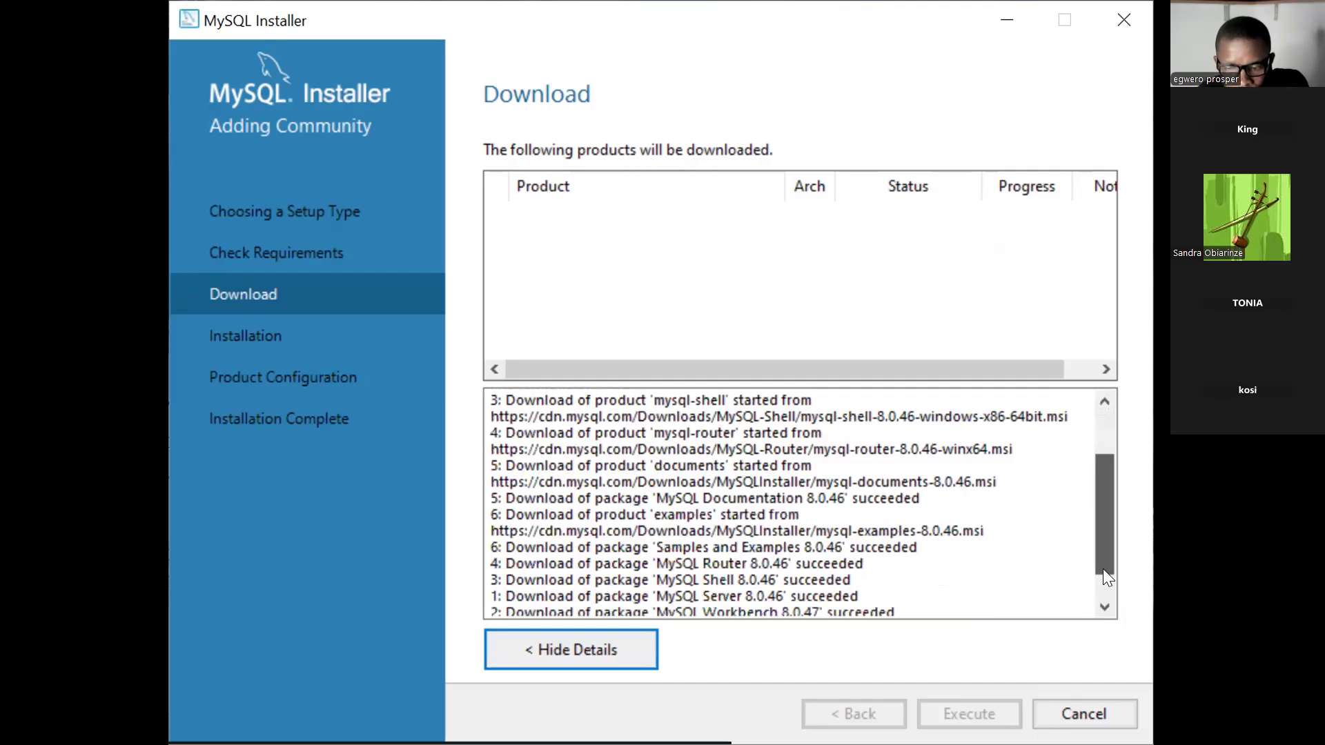
{"action": "scroll", "coordinate": [1103, 568], "scroll_direction": "down", "scroll_amount": 1}
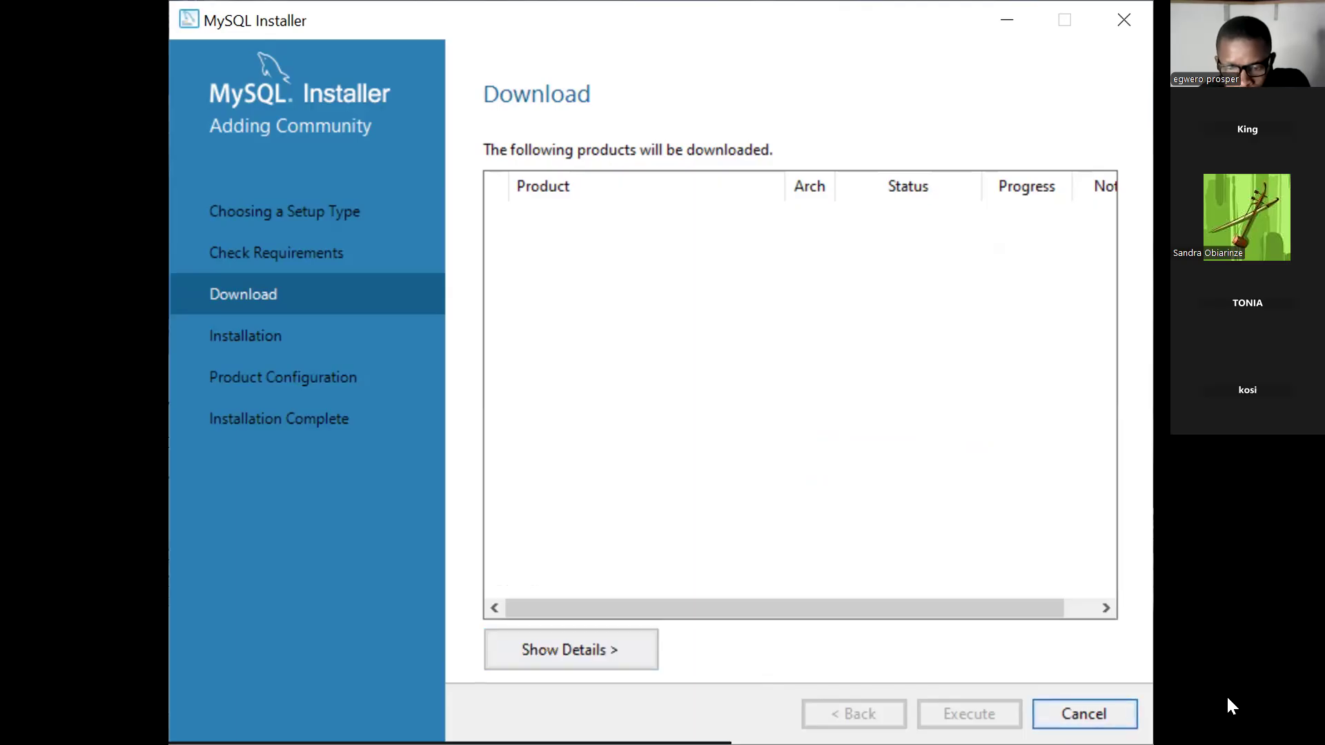
Cancel adding the products and answer Yes to the cancellation prompt.
{"action": "left_click", "coordinate": [1058, 700]}
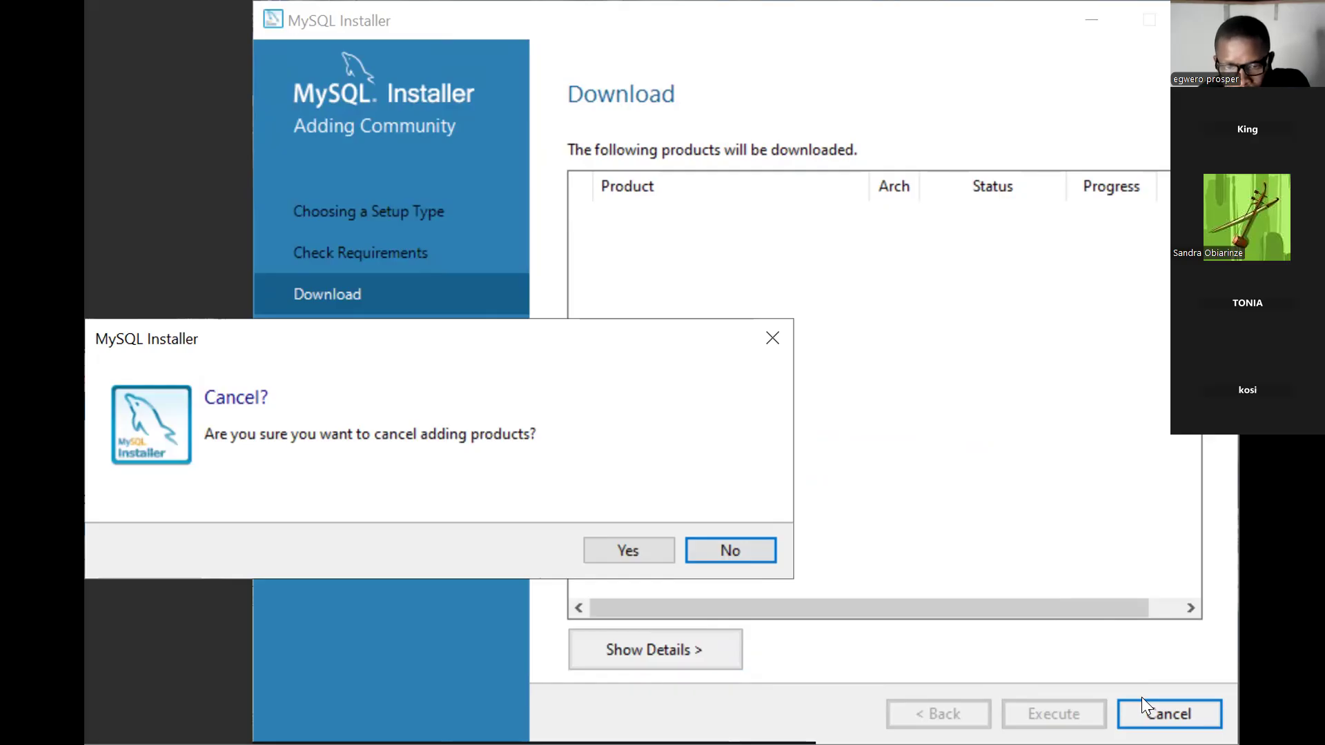
{"action": "left_click", "coordinate": [654, 552]}
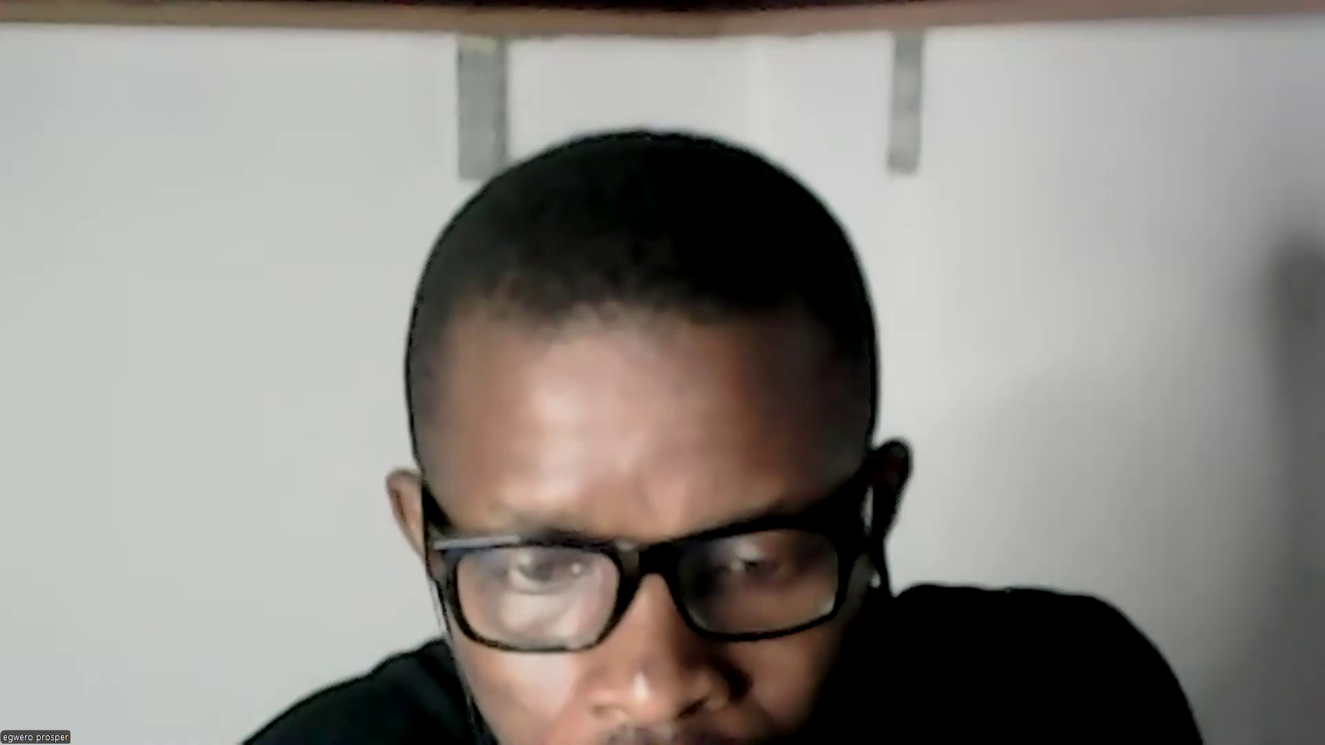
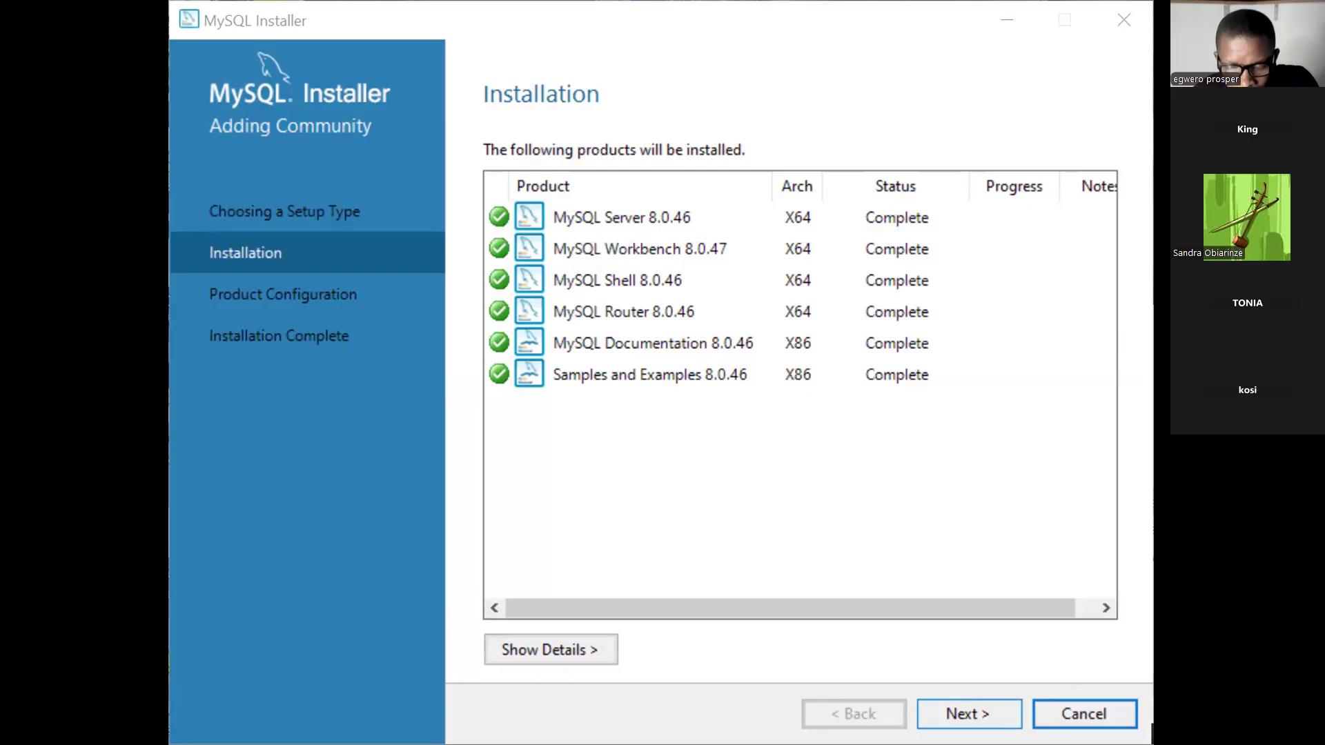
Continue from the completed installation to Product Configuration listing Server, Router and Samples 8.0.46.
{"action": "left_click", "coordinate": [968, 715]}
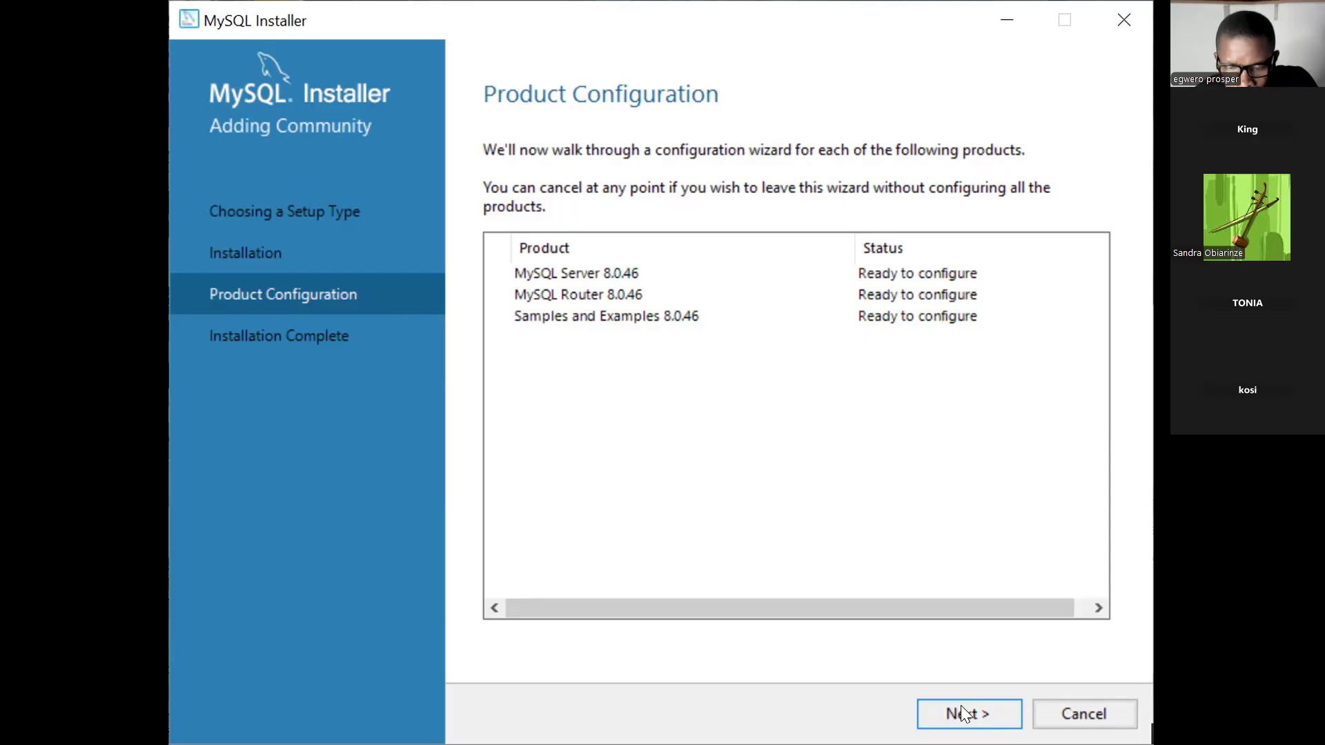
Begin configuring MySQL Server 8.0.46, reaching its Type and Networking page.
{"action": "left_click", "coordinate": [965, 713]}
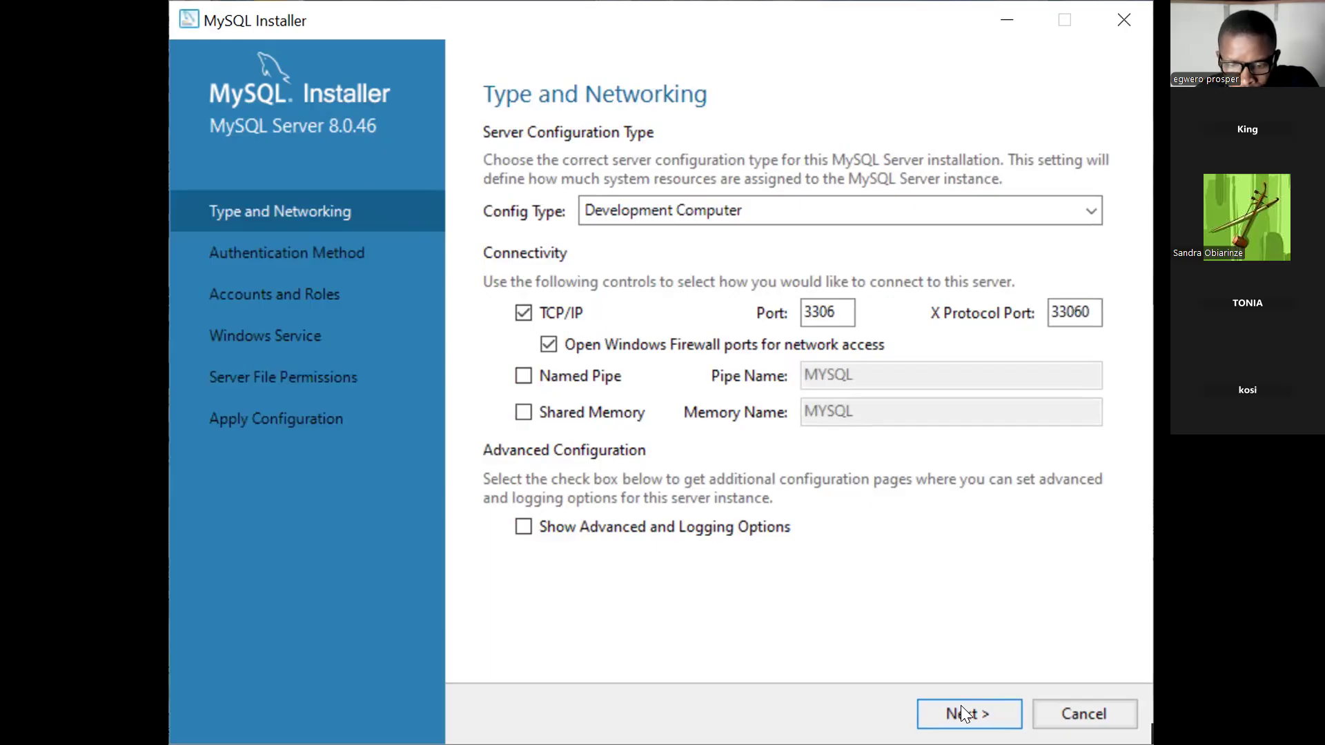
Keep Development Computer with TCP/IP port 3306 and continue to Authentication Method.
{"action": "left_click", "coordinate": [965, 713]}
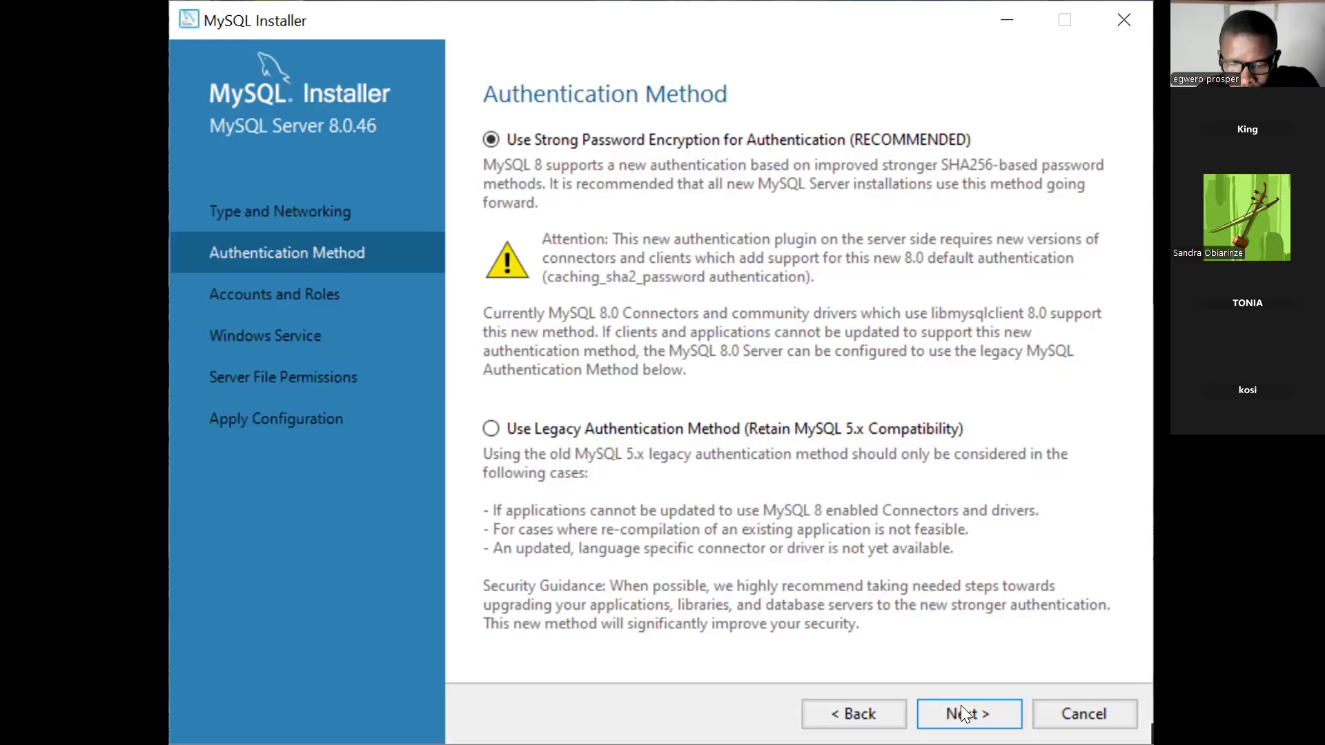
Keep Use Strong Password Encryption and continue to Accounts and Roles.
{"action": "left_click", "coordinate": [964, 712]}
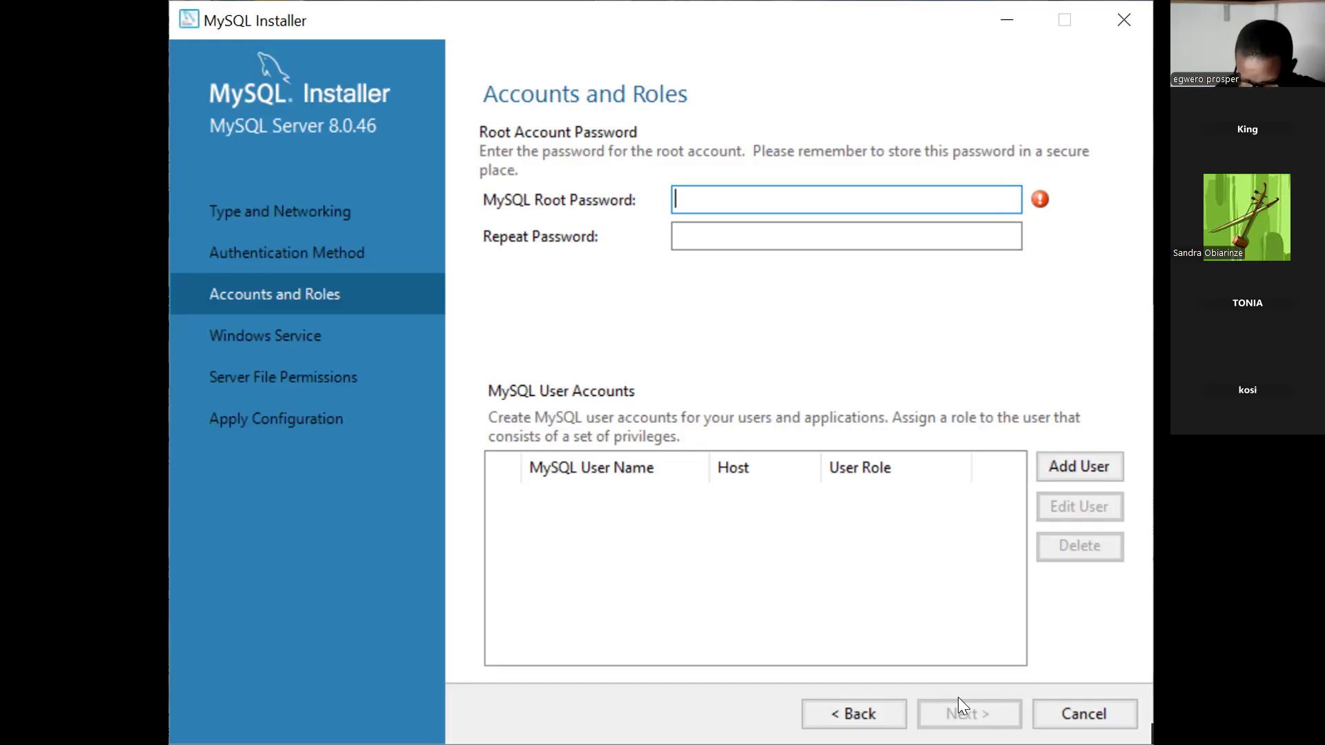
Enter the root account password in MySQL Root Password, correcting its last character.
{"action": "key", "text": "Caps_Lock"}
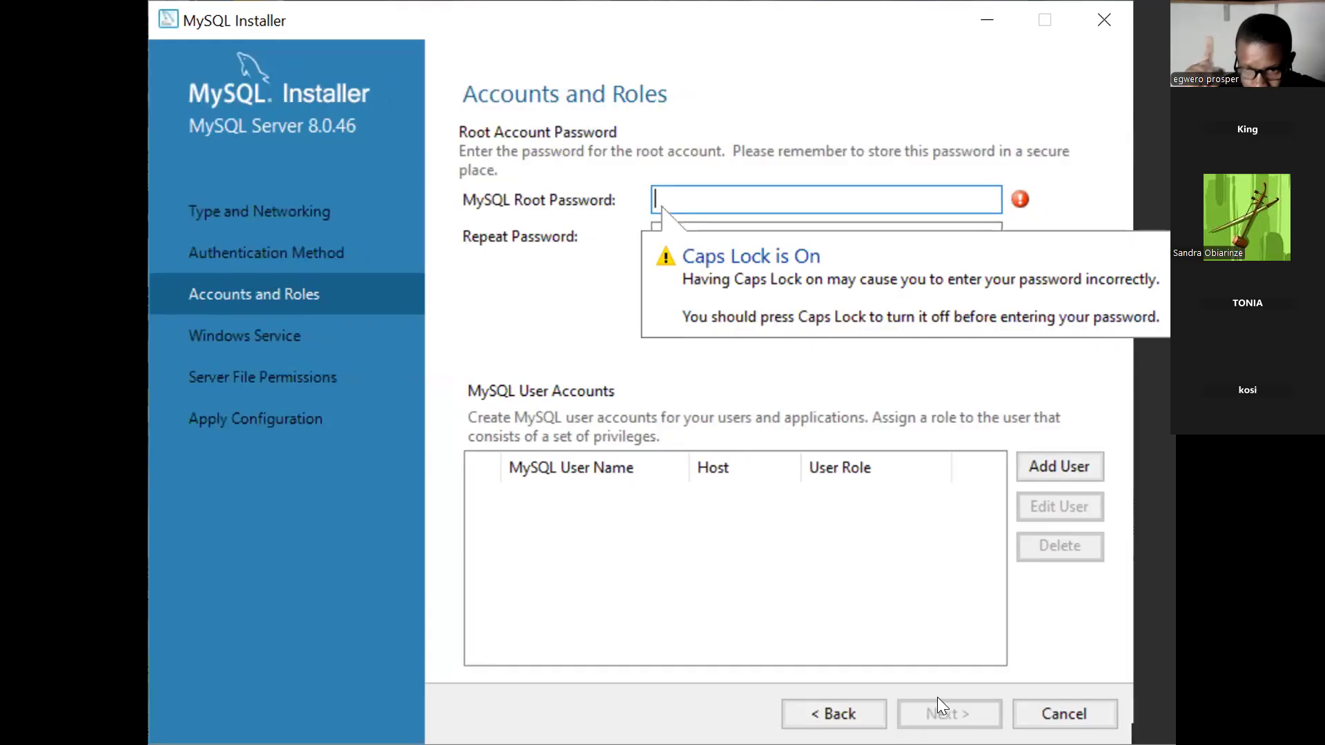
{"action": "type", "text": "••"}
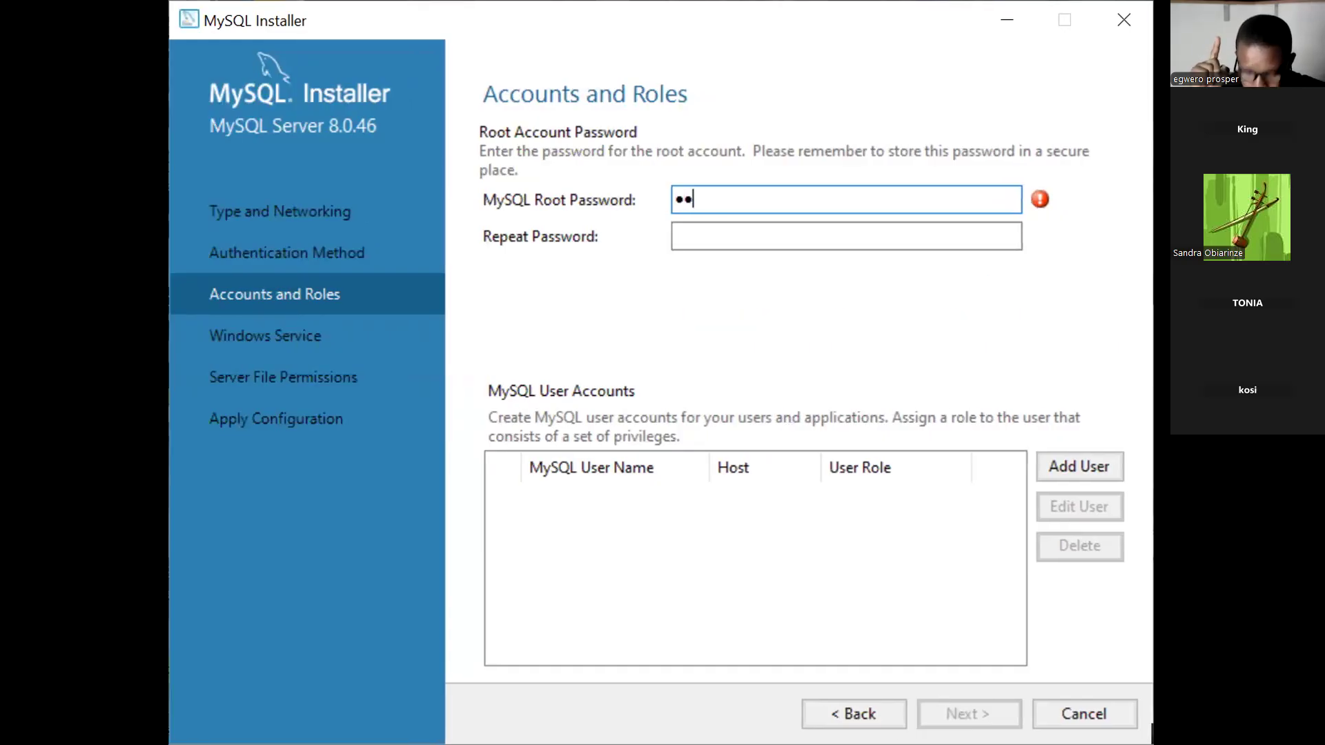
{"action": "type", "text": "•"}
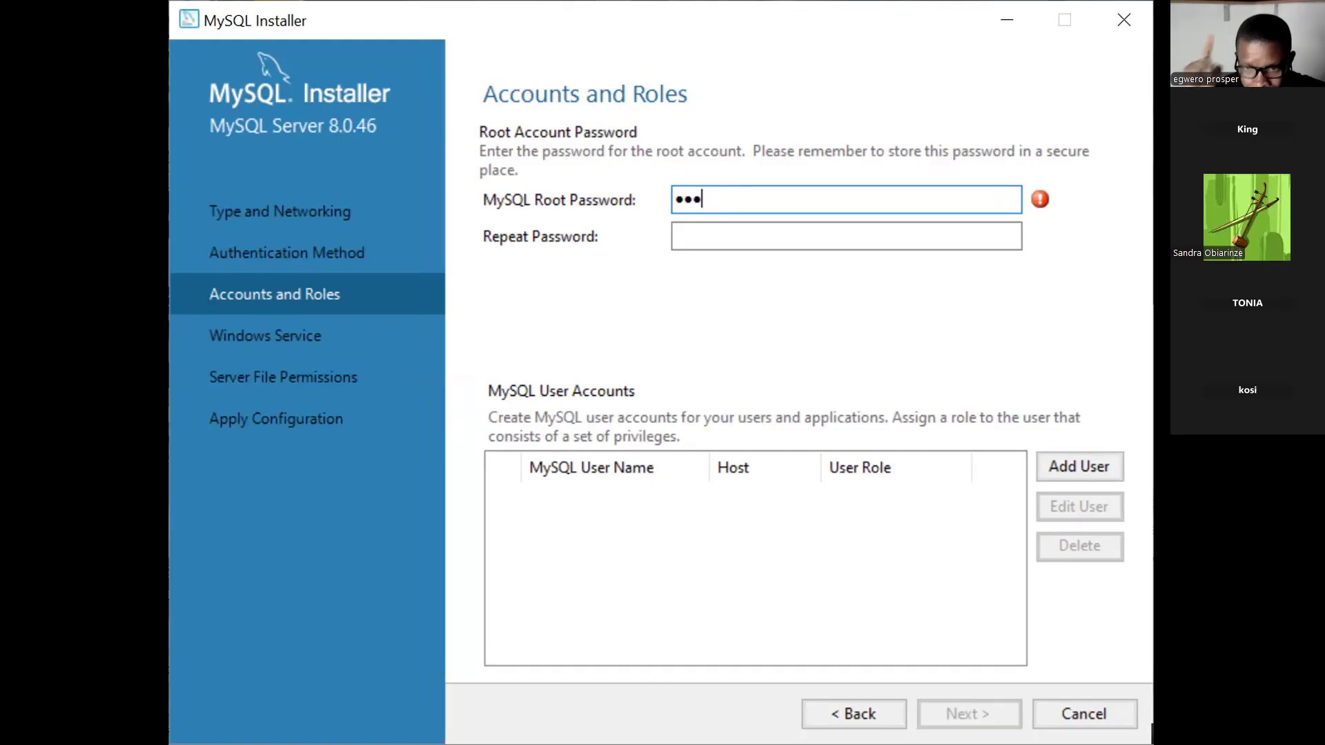
{"action": "type", "text": "•••"}
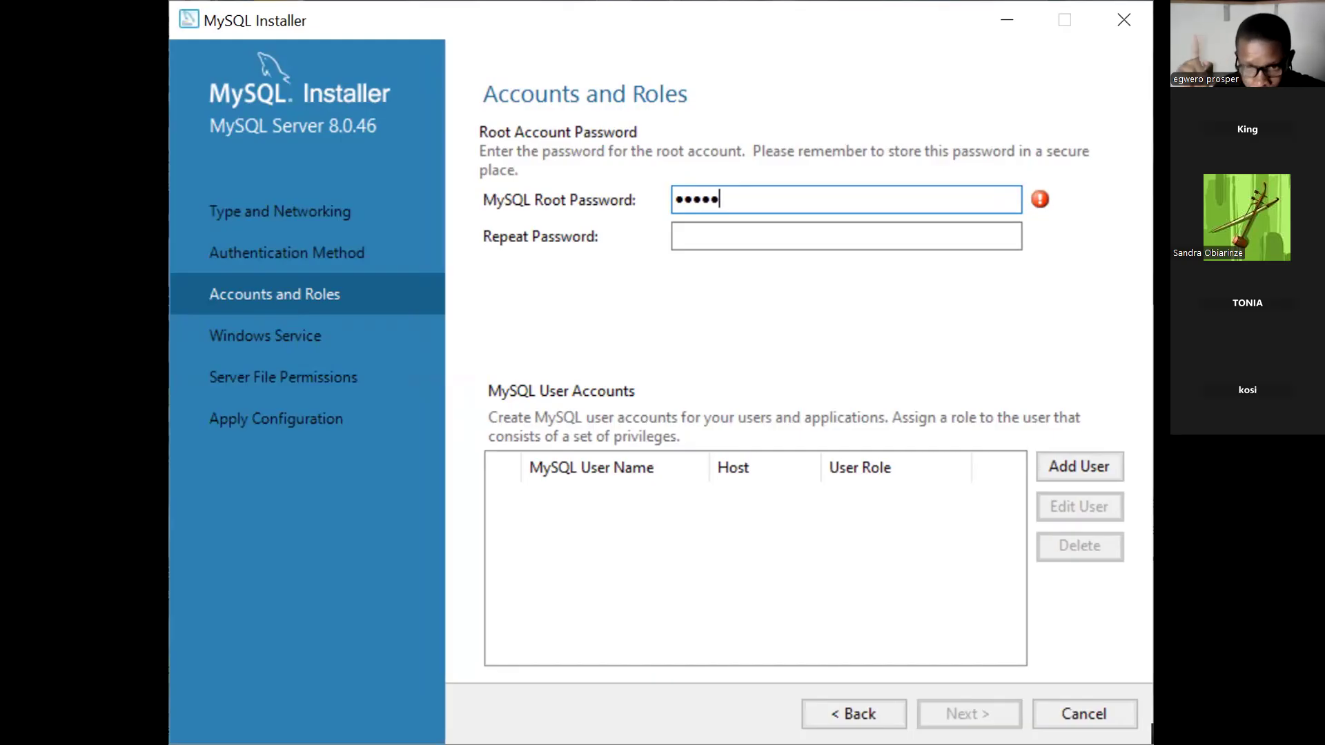
{"action": "type", "text": "••"}
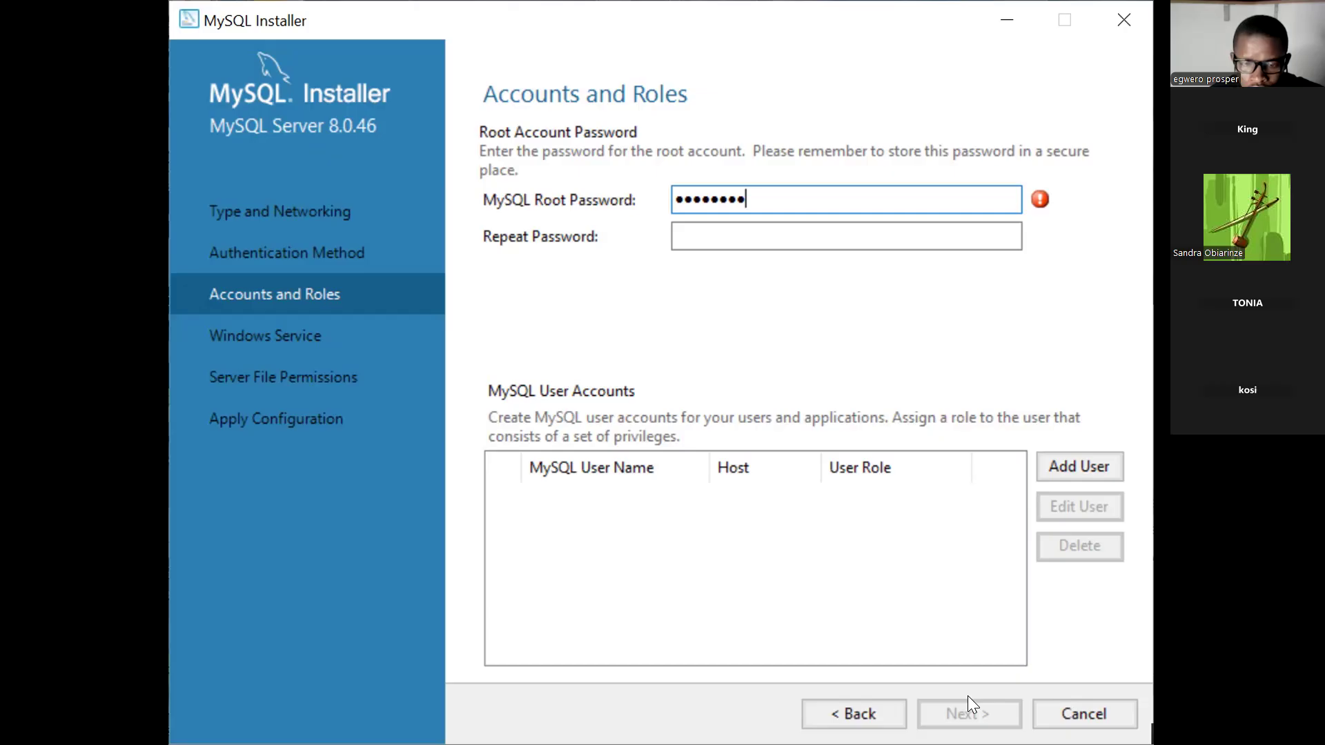
{"action": "type", "text": "1"}
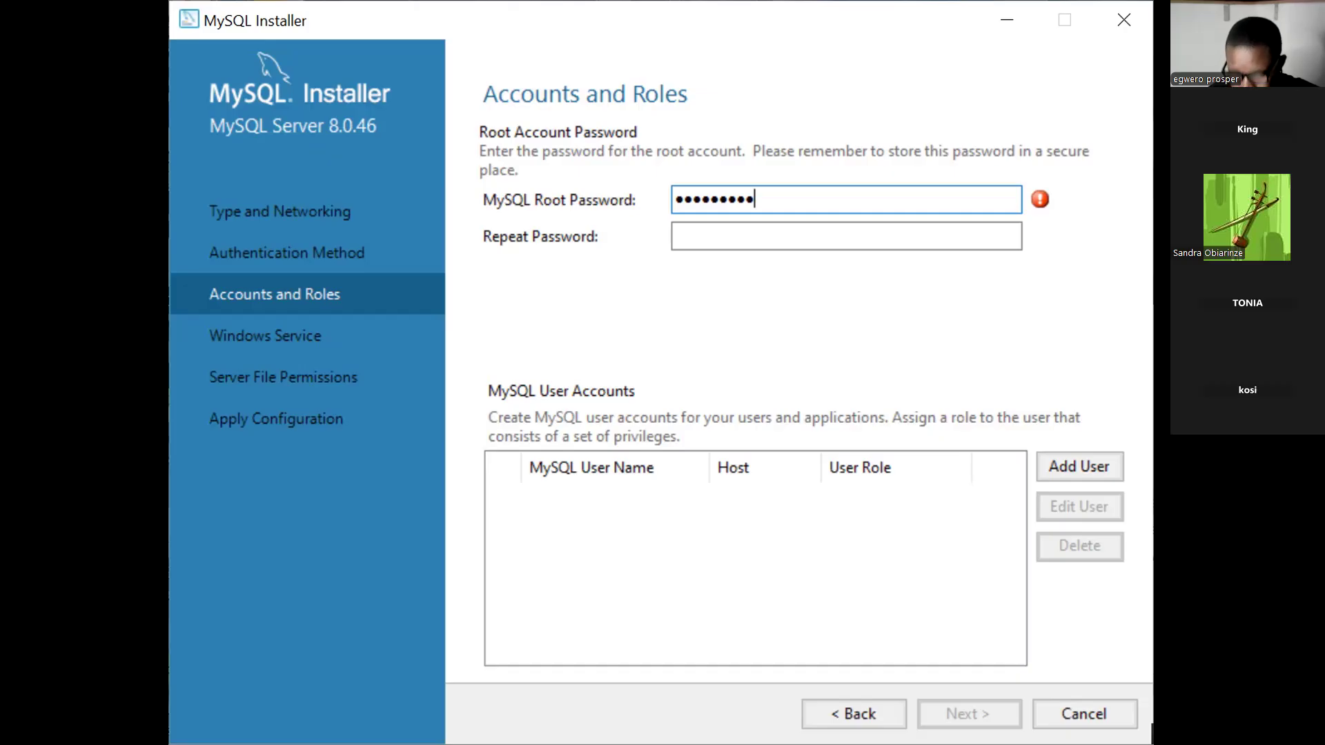
{"action": "key", "text": "BackSpace"}
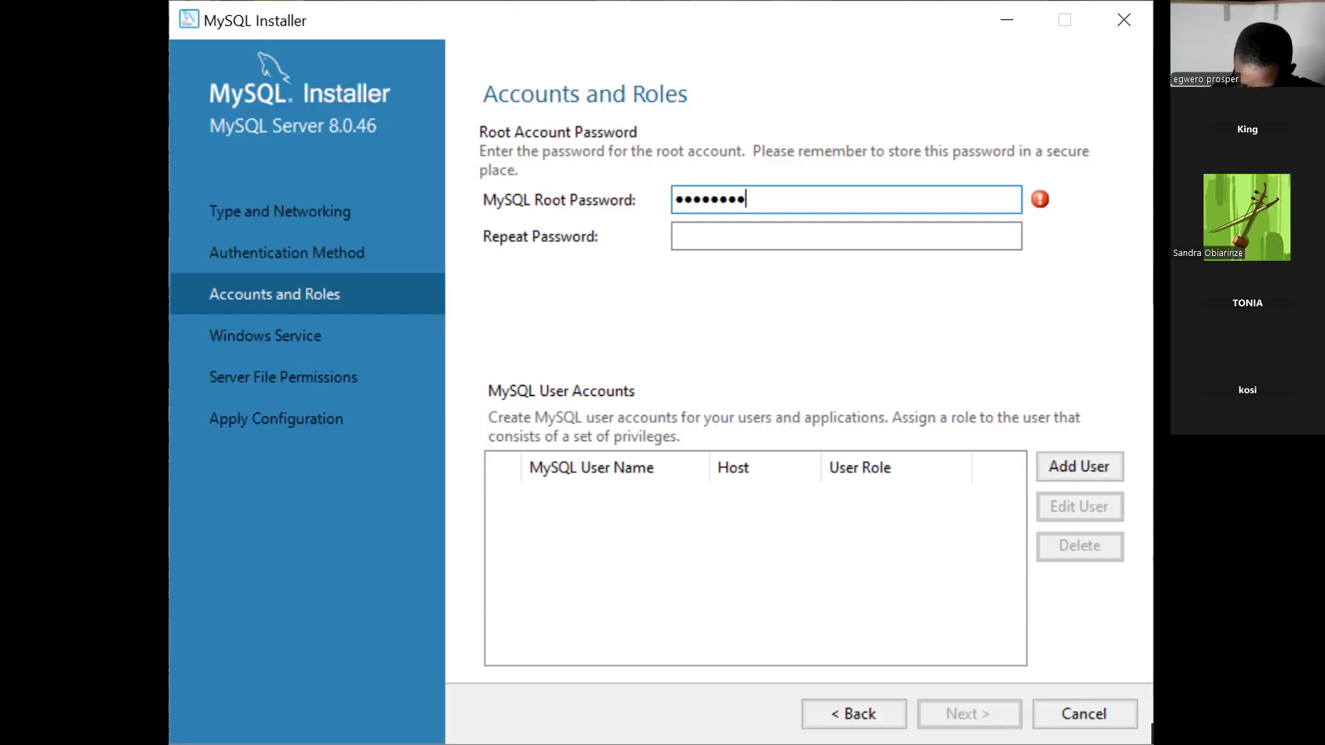
{"action": "type", "text": "•"}
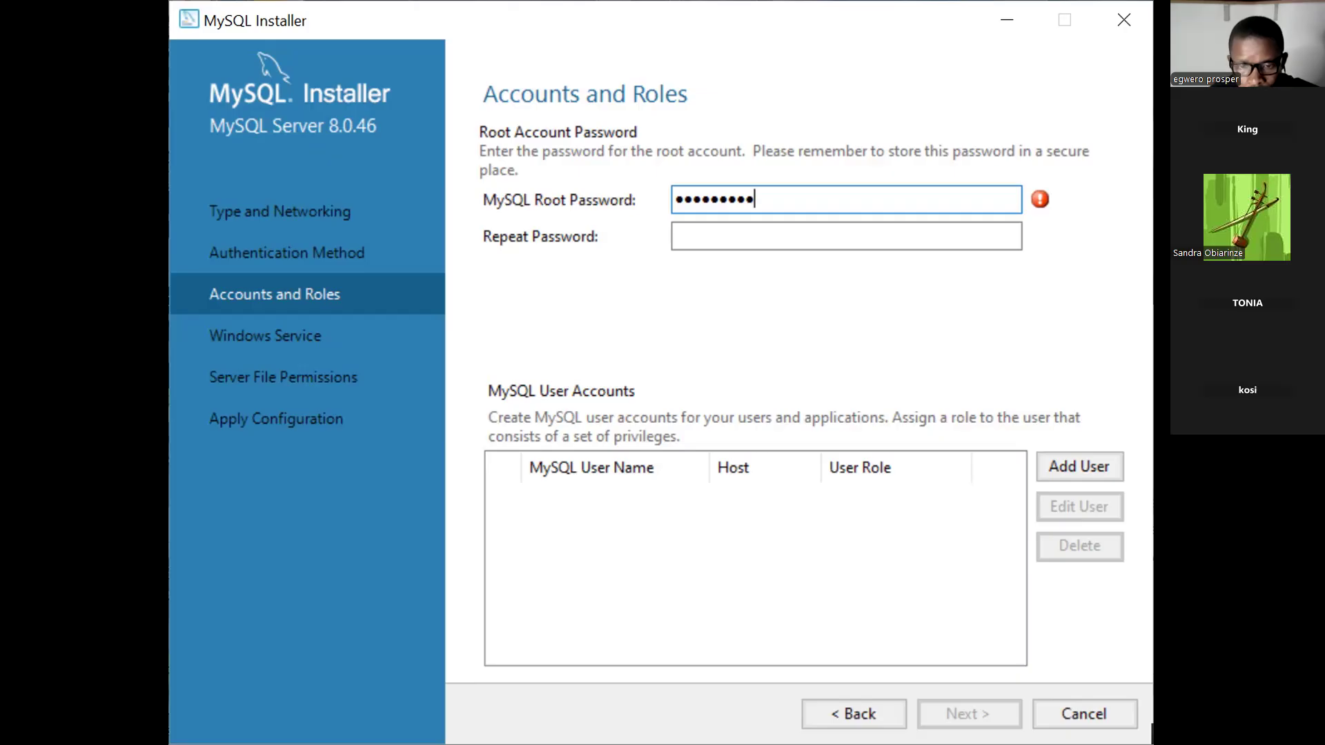
{"action": "type", "text": "1234"}
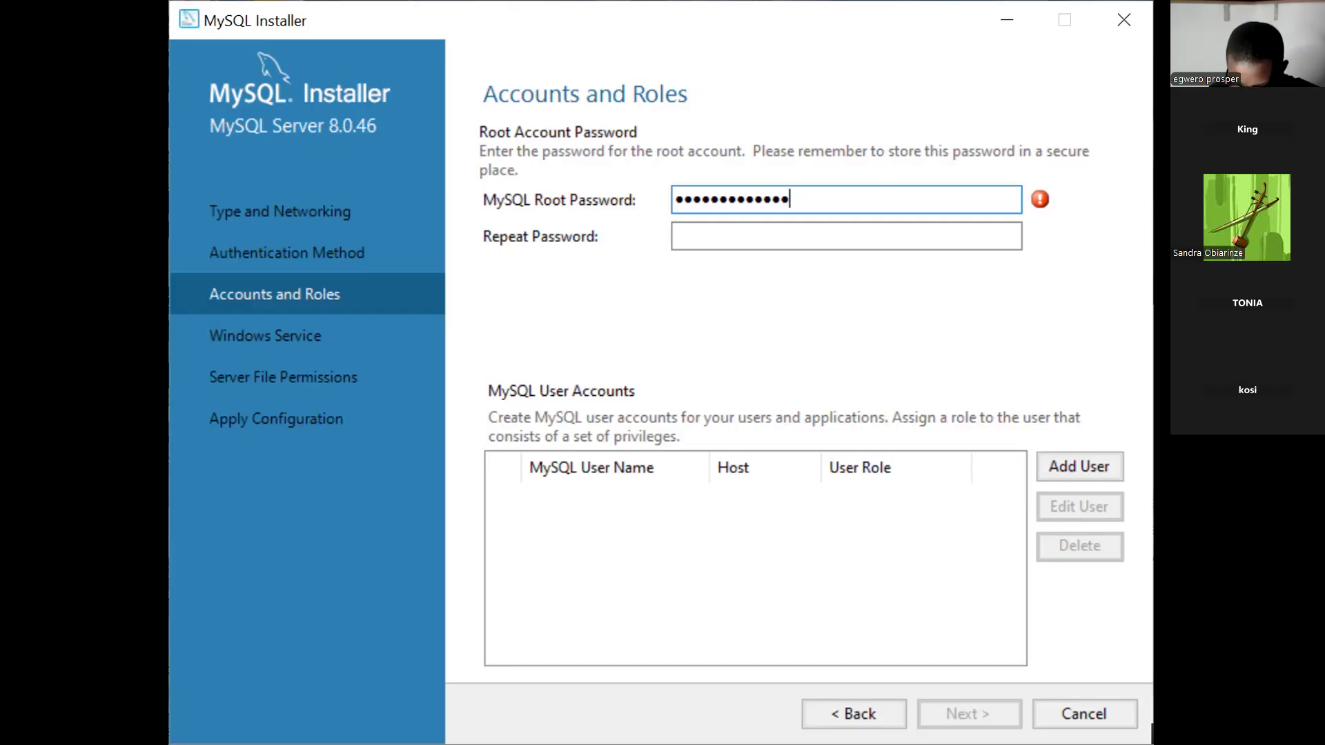
Type the password confirmation in Repeat Password, removing an extra character.
{"action": "left_click", "coordinate": [831, 231]}
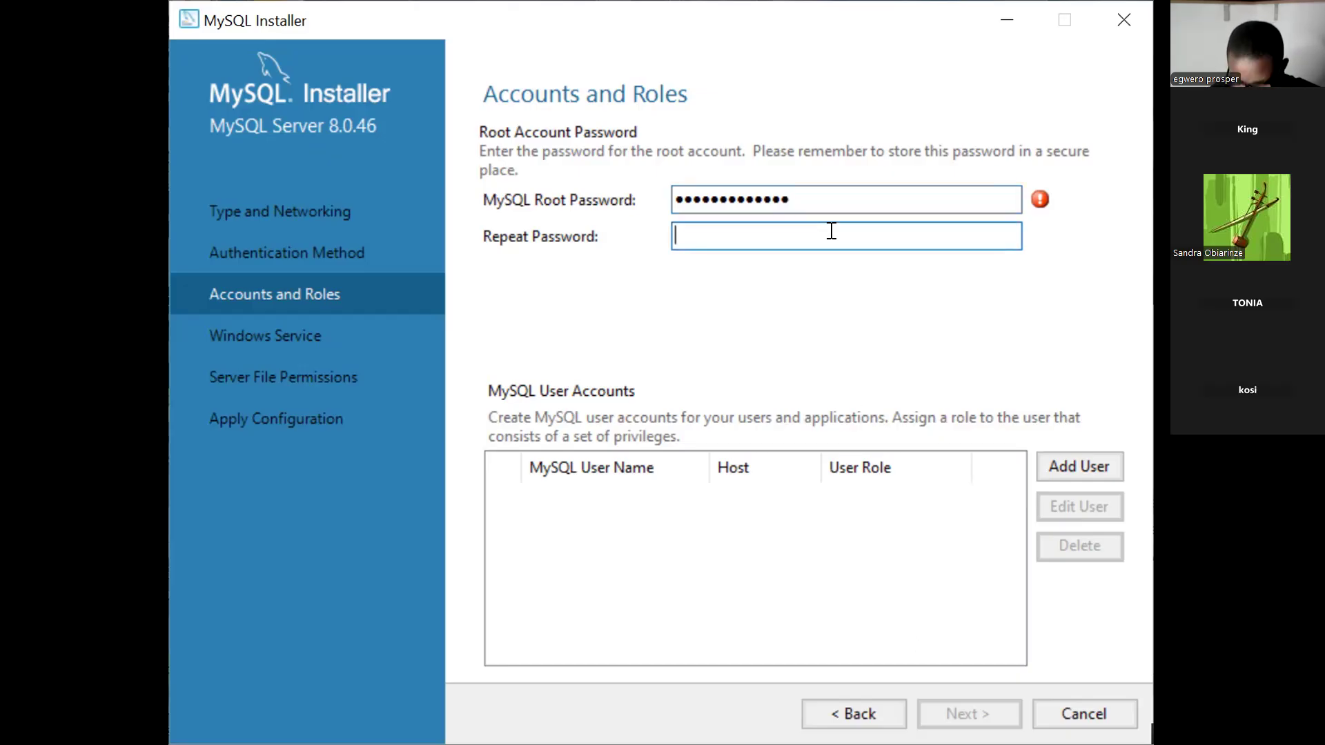
{"action": "type", "text": "aaaa"}
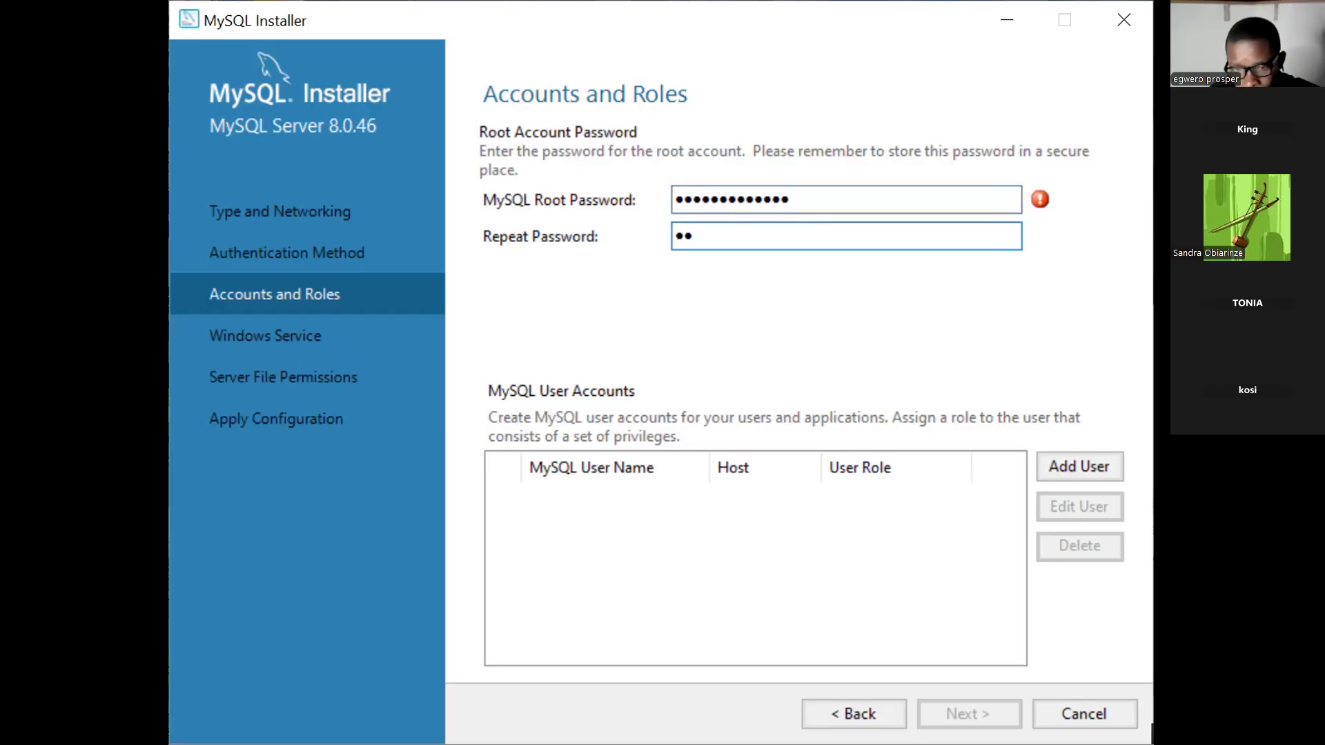
{"action": "type", "text": "aa"}
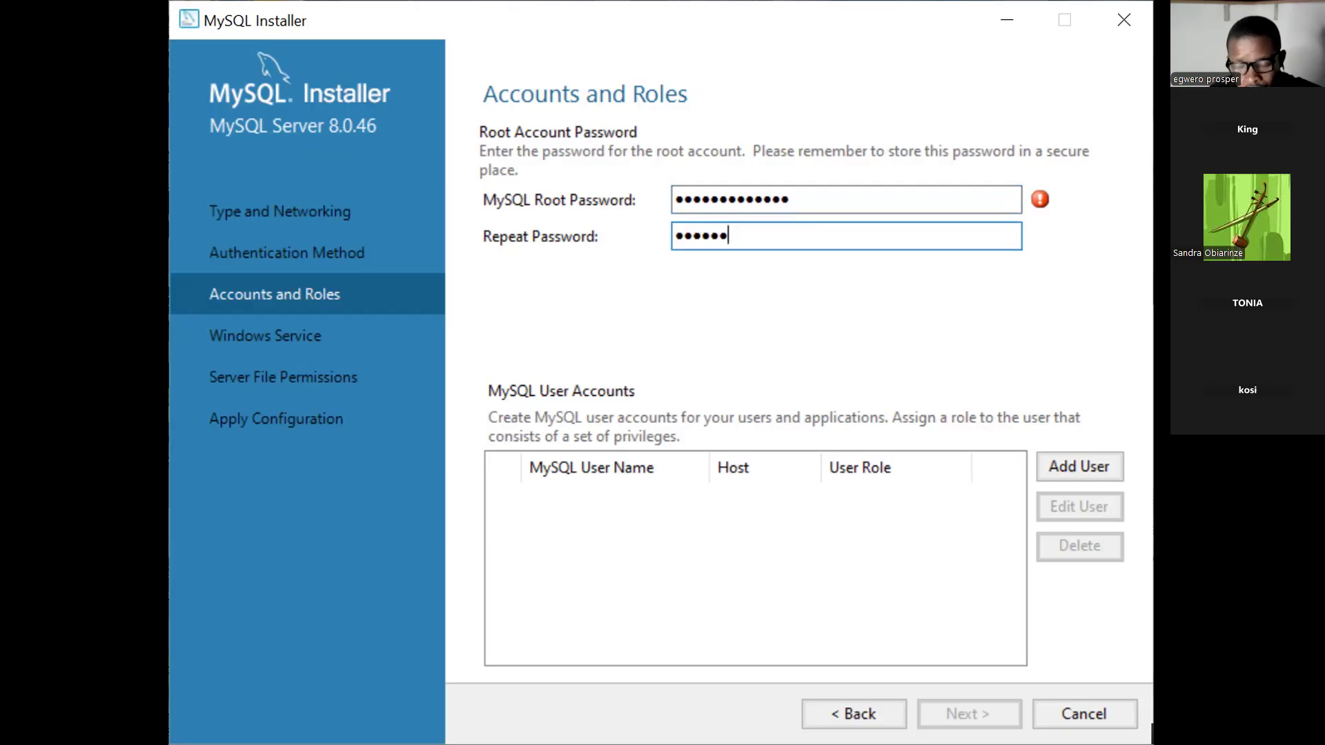
{"action": "type", "text": "aa"}
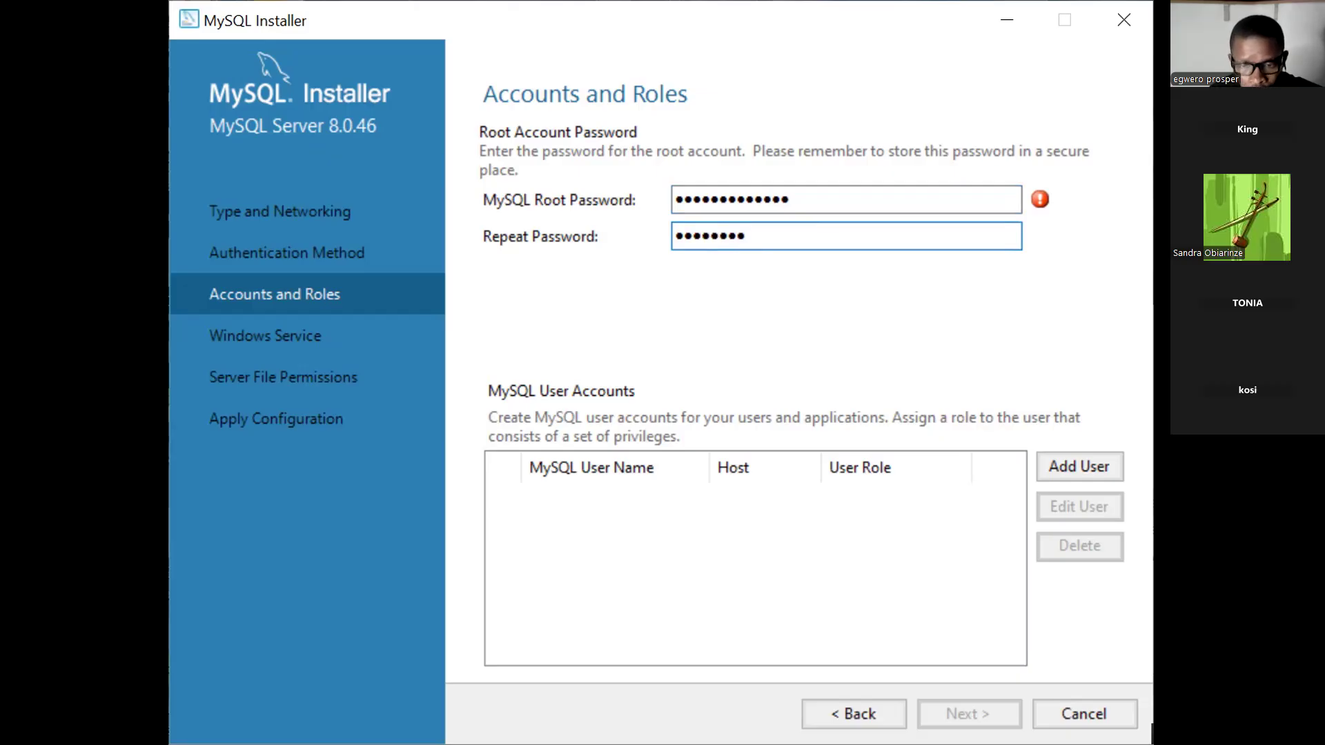
{"action": "type", "text": "a"}
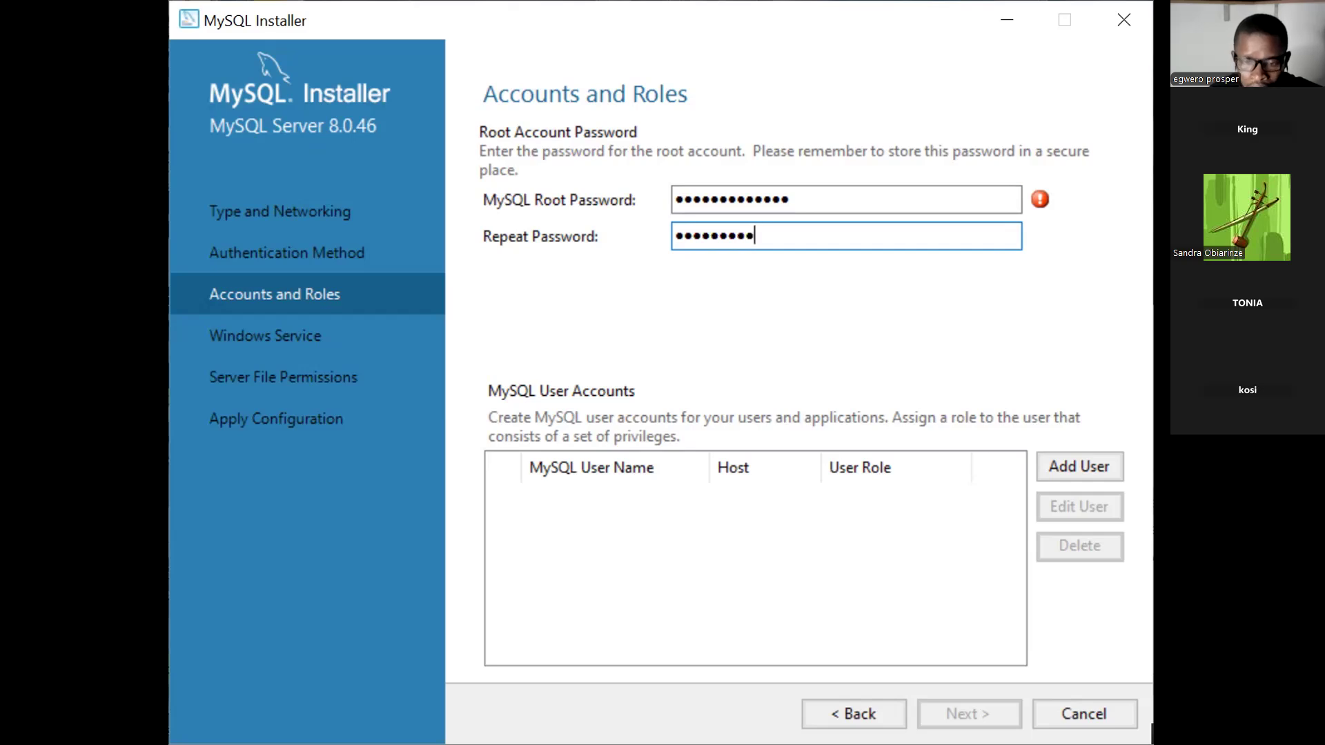
{"action": "type", "text": "aa"}
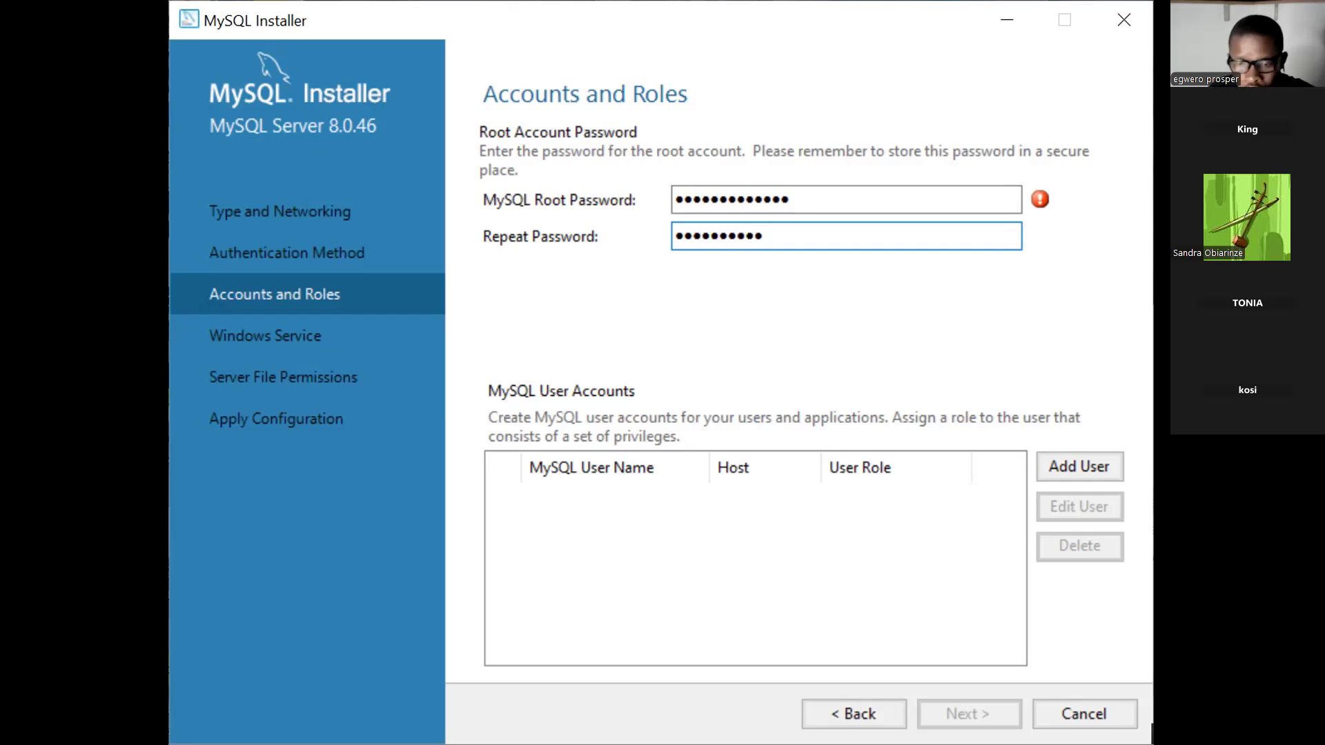
{"action": "type", "text": "a"}
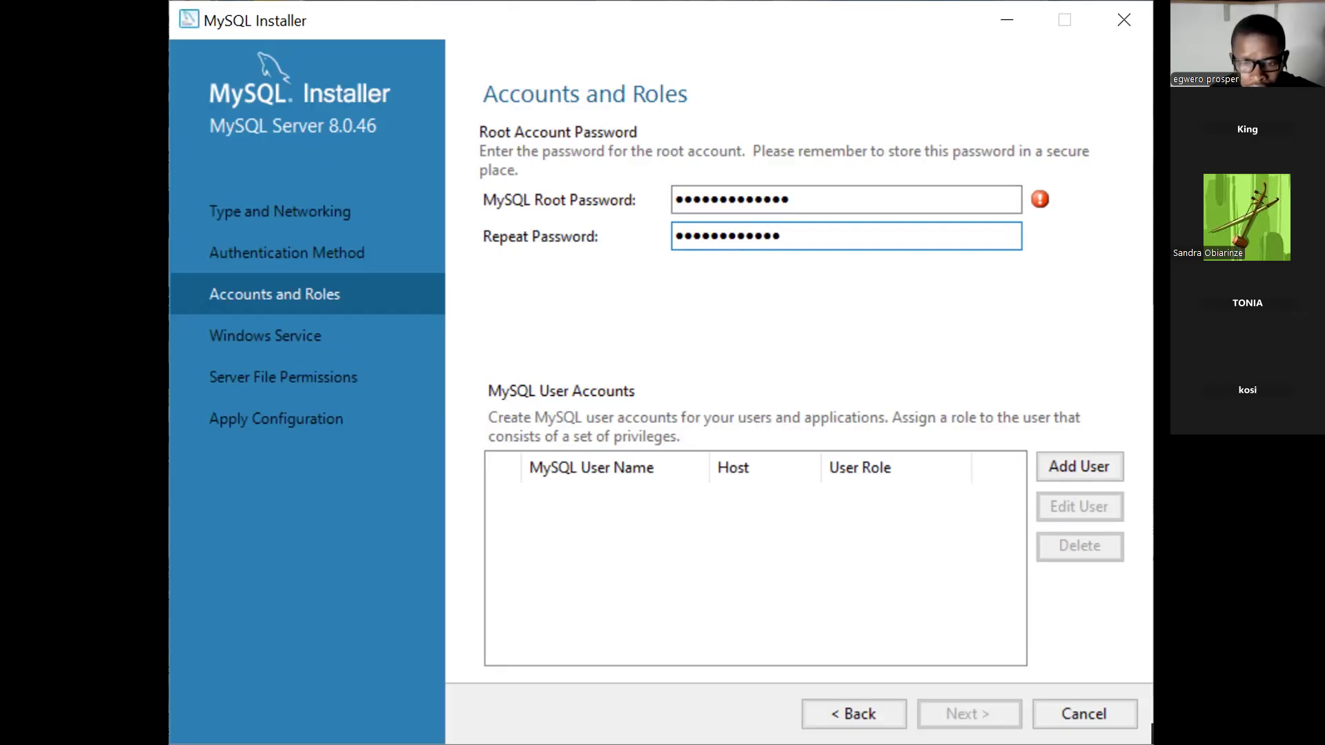
{"action": "type", "text": "a"}
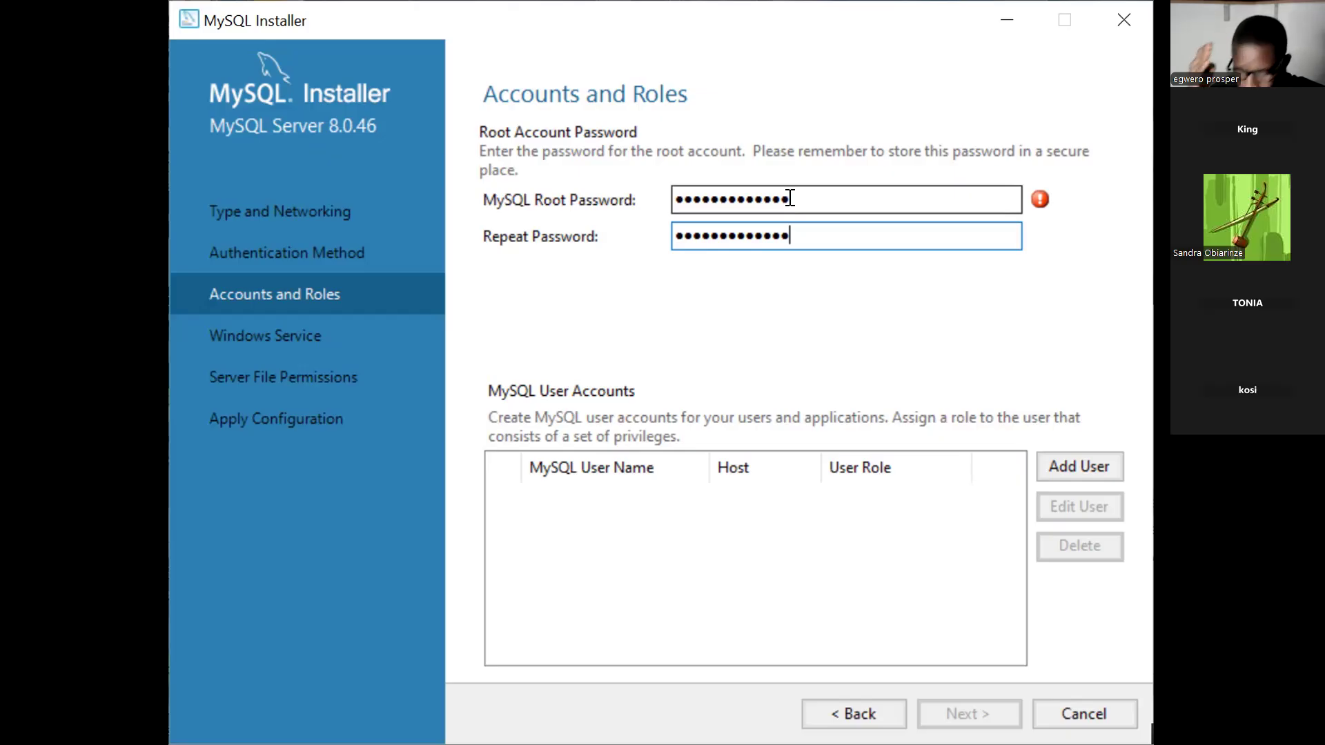
{"action": "type", "text": "1"}
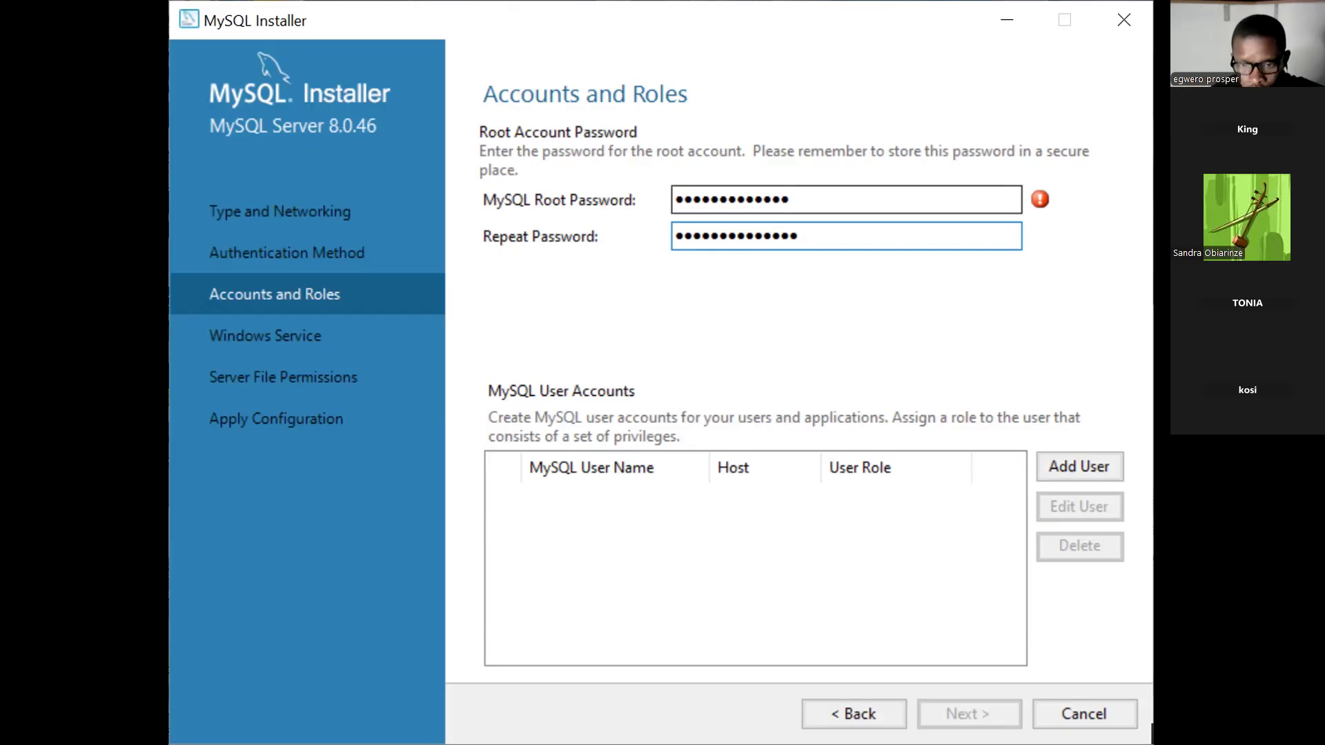
{"action": "key", "text": "BackSpace"}
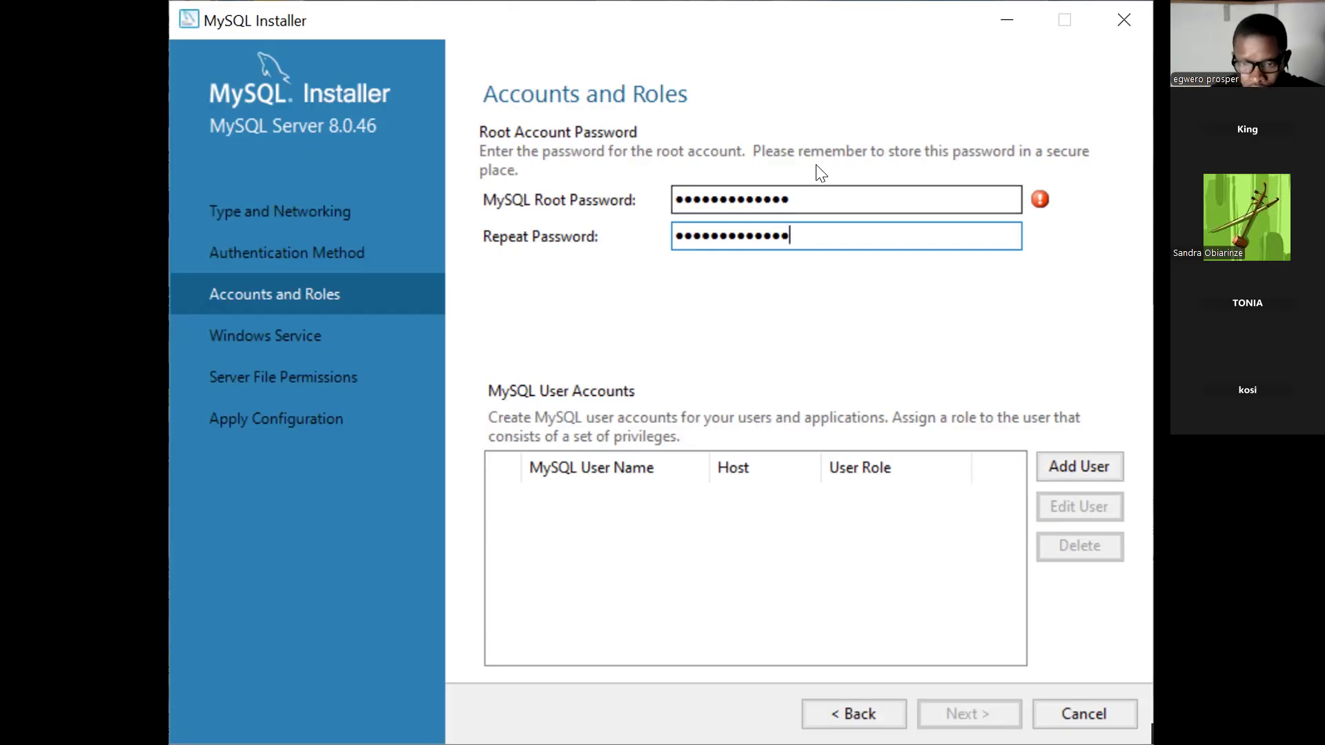
Append more characters to the root password and matching ones to the confirmation.
{"action": "left_click", "coordinate": [809, 188]}
{"action": "type", "text": "12"}
{"action": "type", "text": "••"}
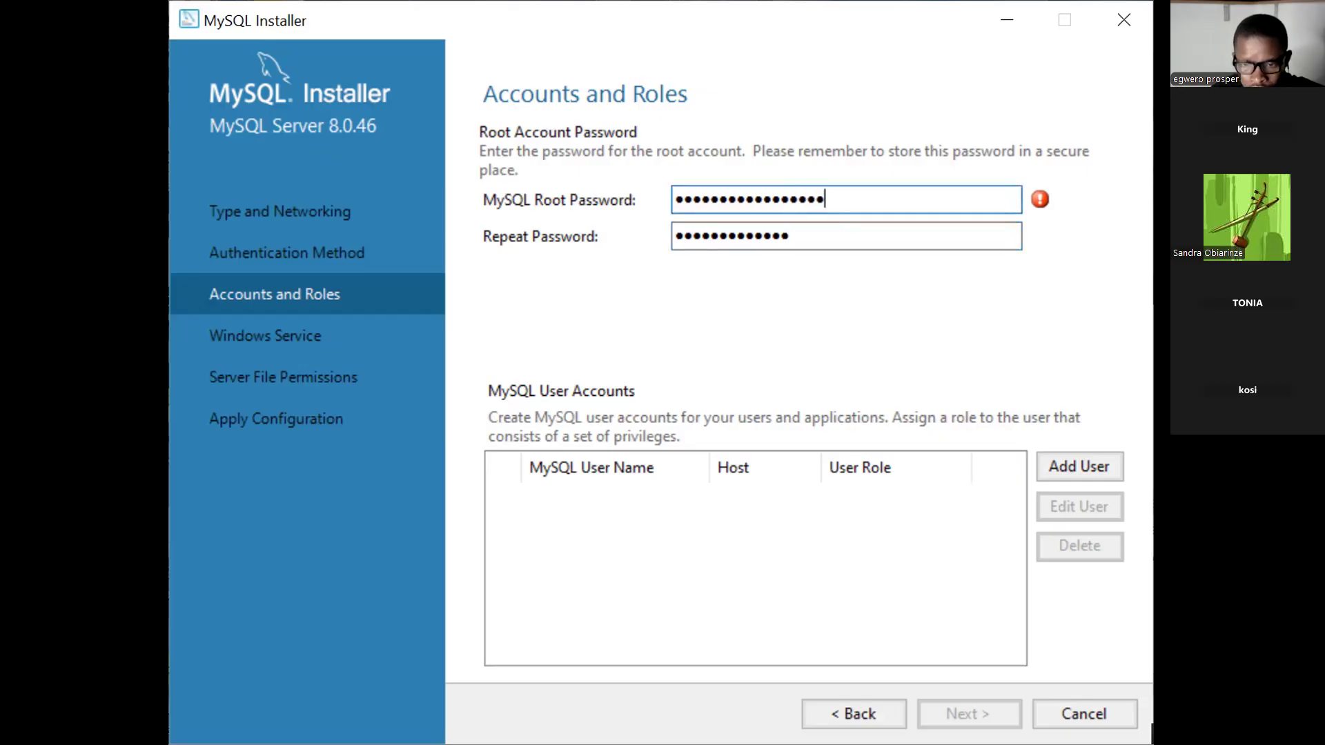
{"action": "left_click", "coordinate": [809, 229]}
{"action": "type", "text": "••••"}
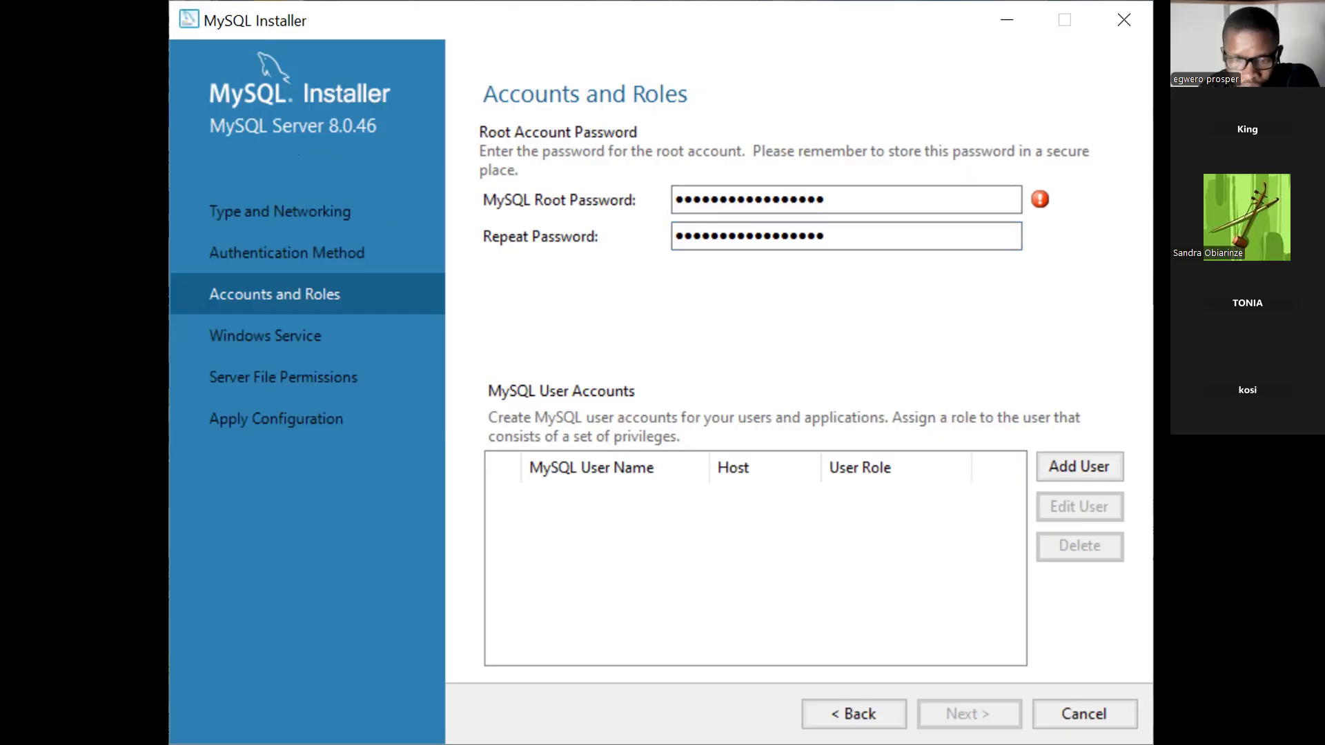
{"action": "key", "text": "alt+Tab"}
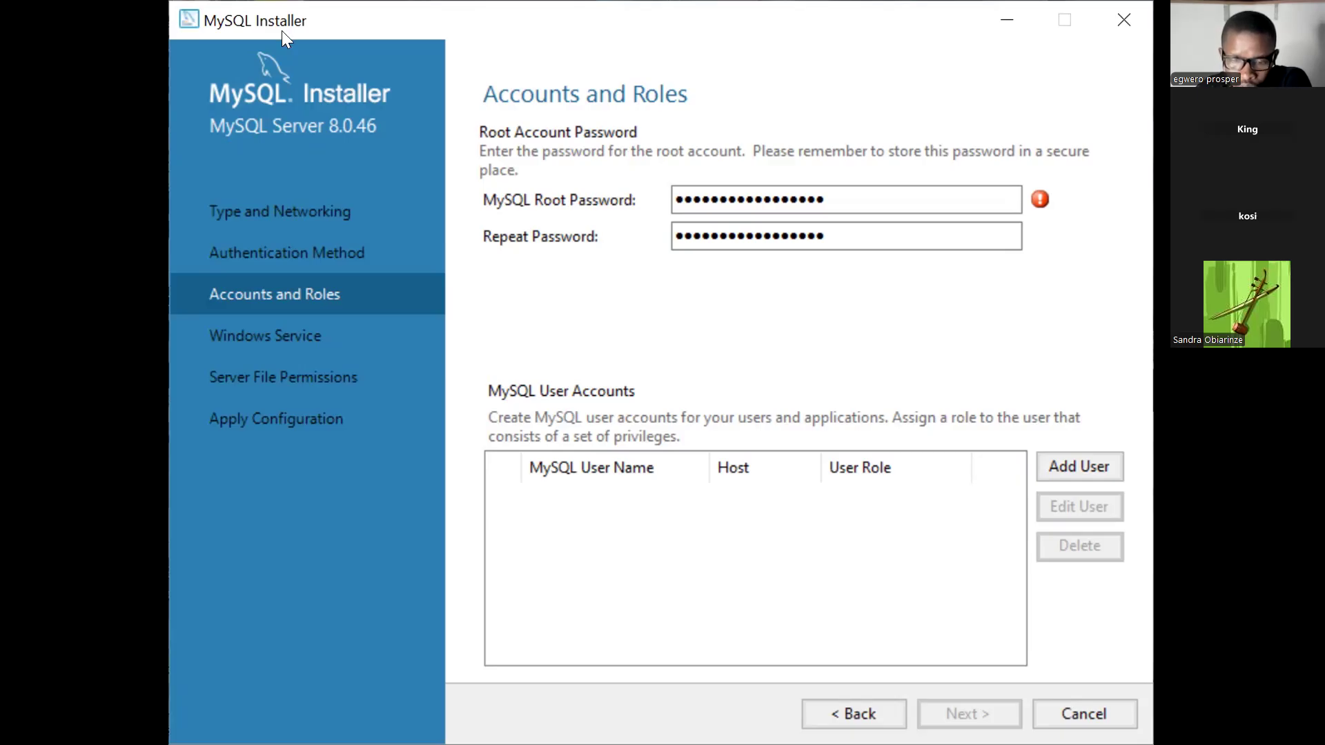
{"action": "left_click", "coordinate": [236, 10]}
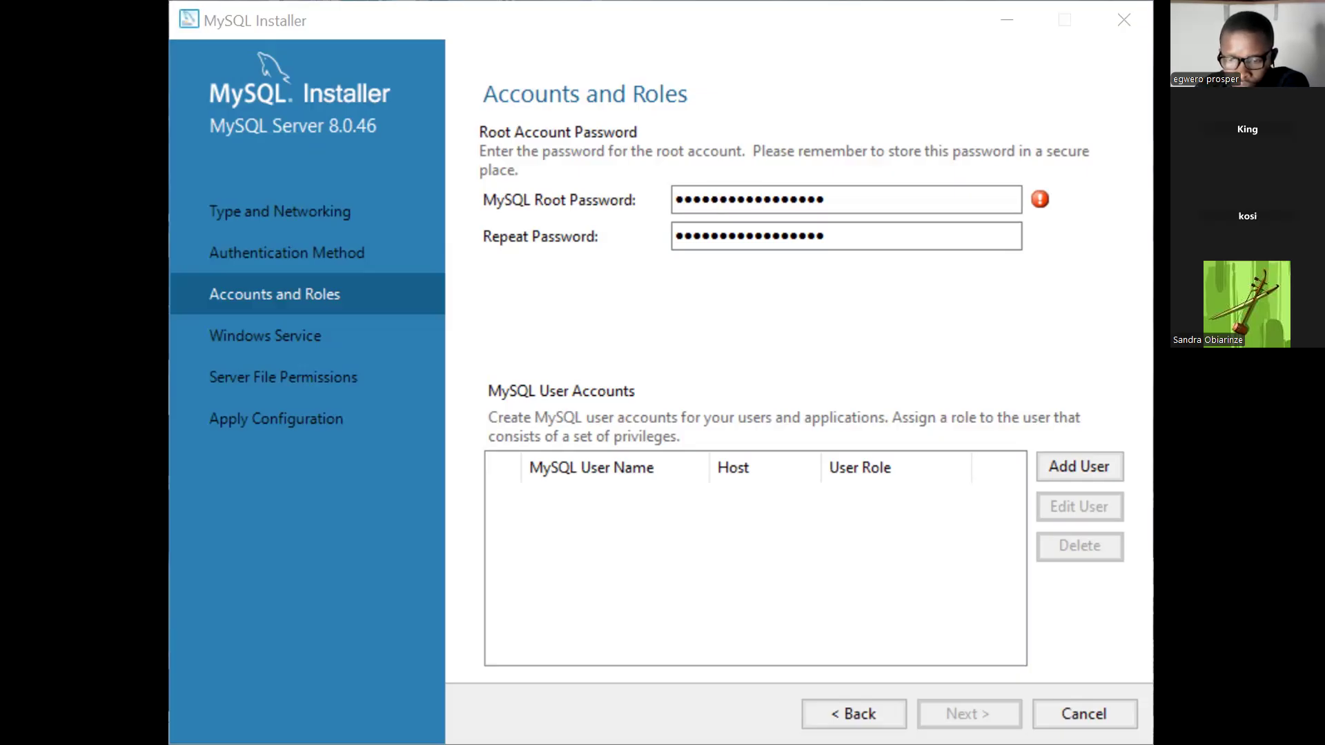
Clear the MySQL Root Password field and type a new, longer root password.
{"action": "left_click", "coordinate": [828, 200]}
{"action": "key", "text": "BackSpace"}
{"action": "key", "text": "BackSpace"}
{"action": "key", "text": "BackSpace"}
{"action": "key", "text": "BackSpace"}
{"action": "key", "text": "BackSpace"}
{"action": "key", "text": "BackSpace"}
{"action": "key", "text": "BackSpace"}
{"action": "key", "text": "BackSpace"}
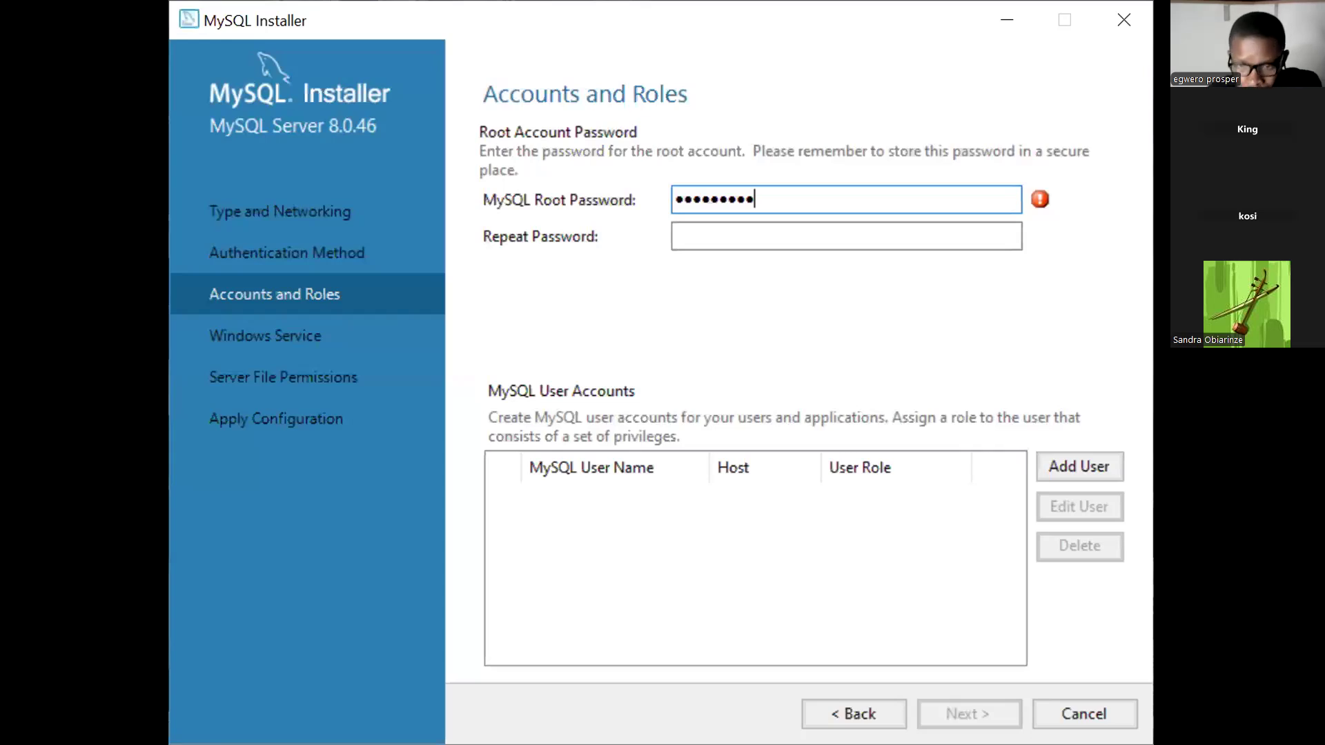
{"action": "type", "text": "••"}
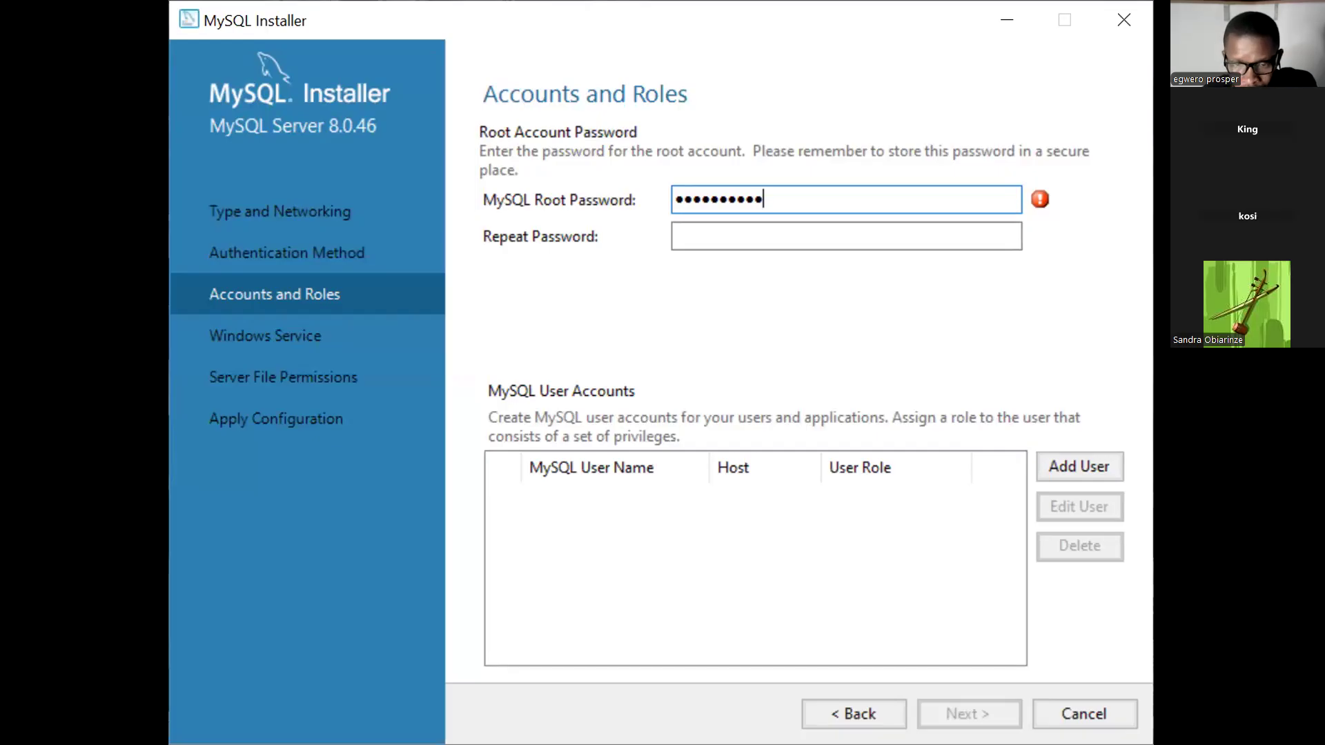
{"action": "type", "text": "••"}
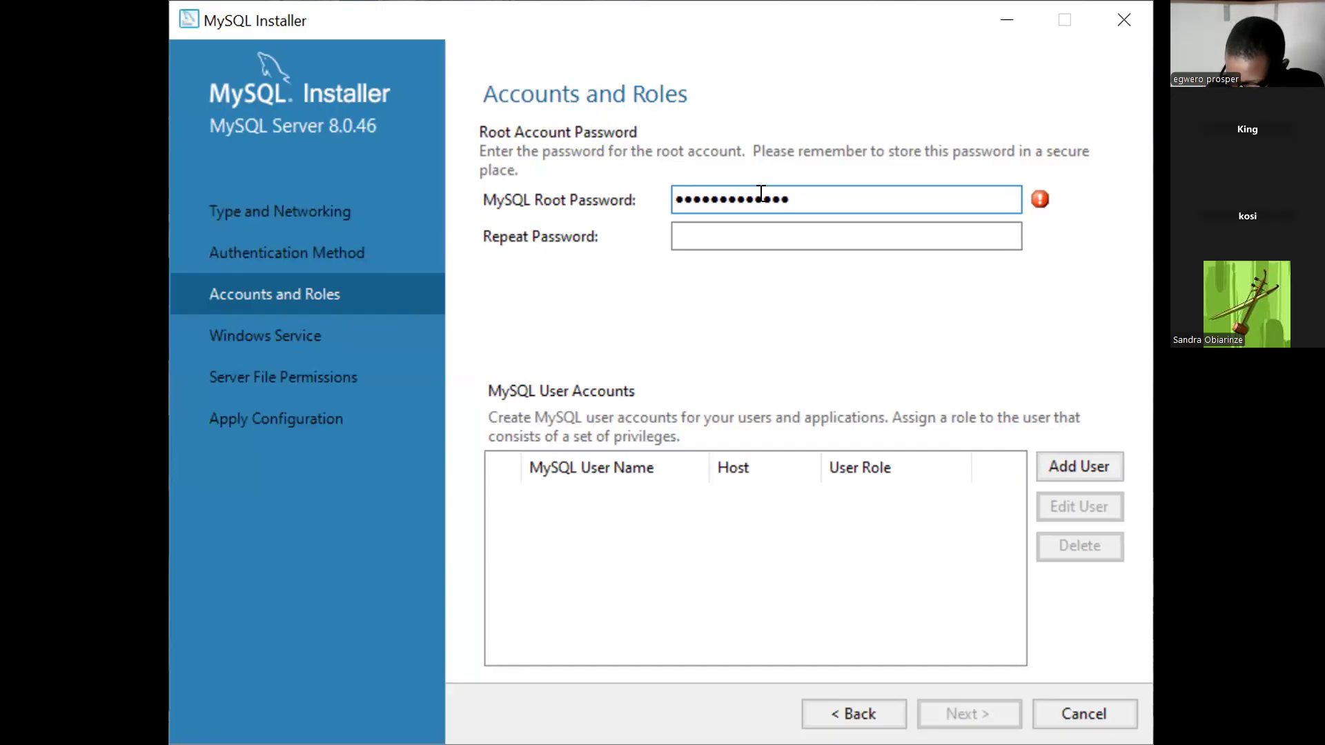
{"action": "type", "text": "•"}
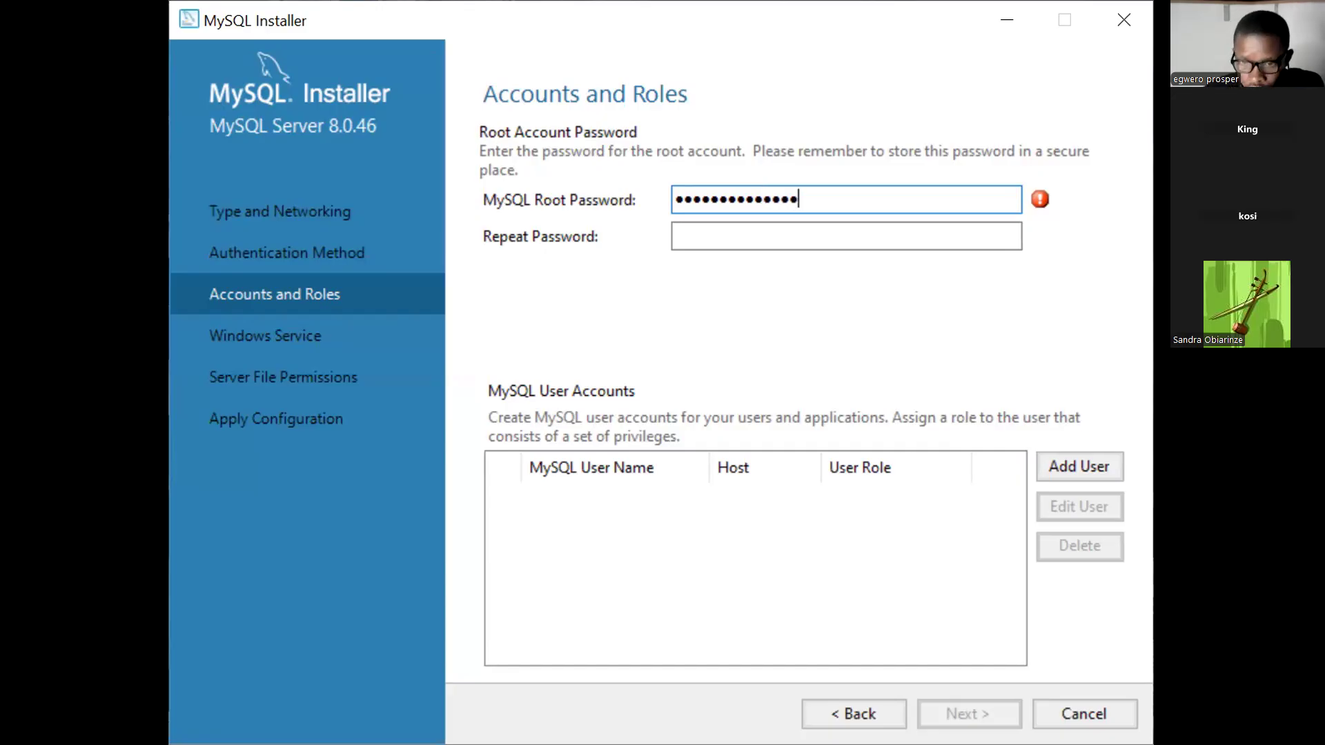
{"action": "type", "text": "••"}
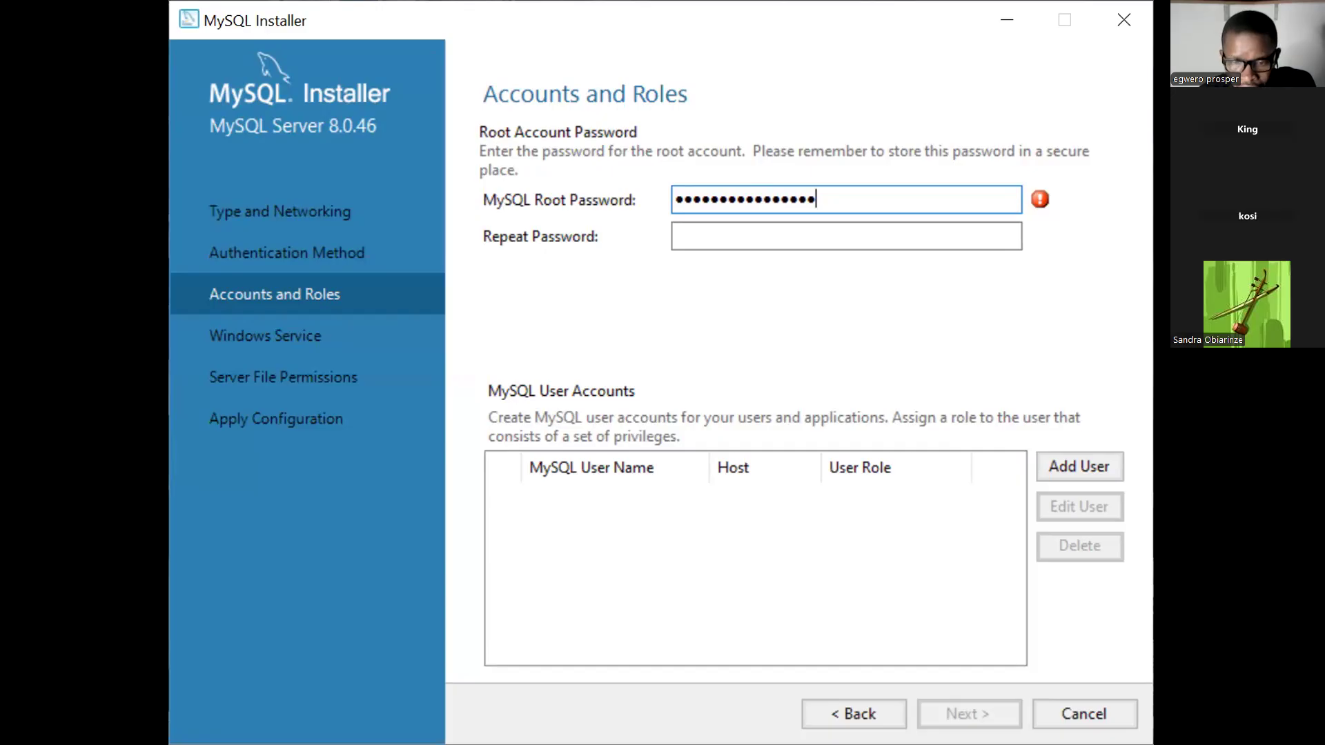
Re-enter the same root password in Repeat Password to confirm it.
{"action": "left_click", "coordinate": [721, 235]}
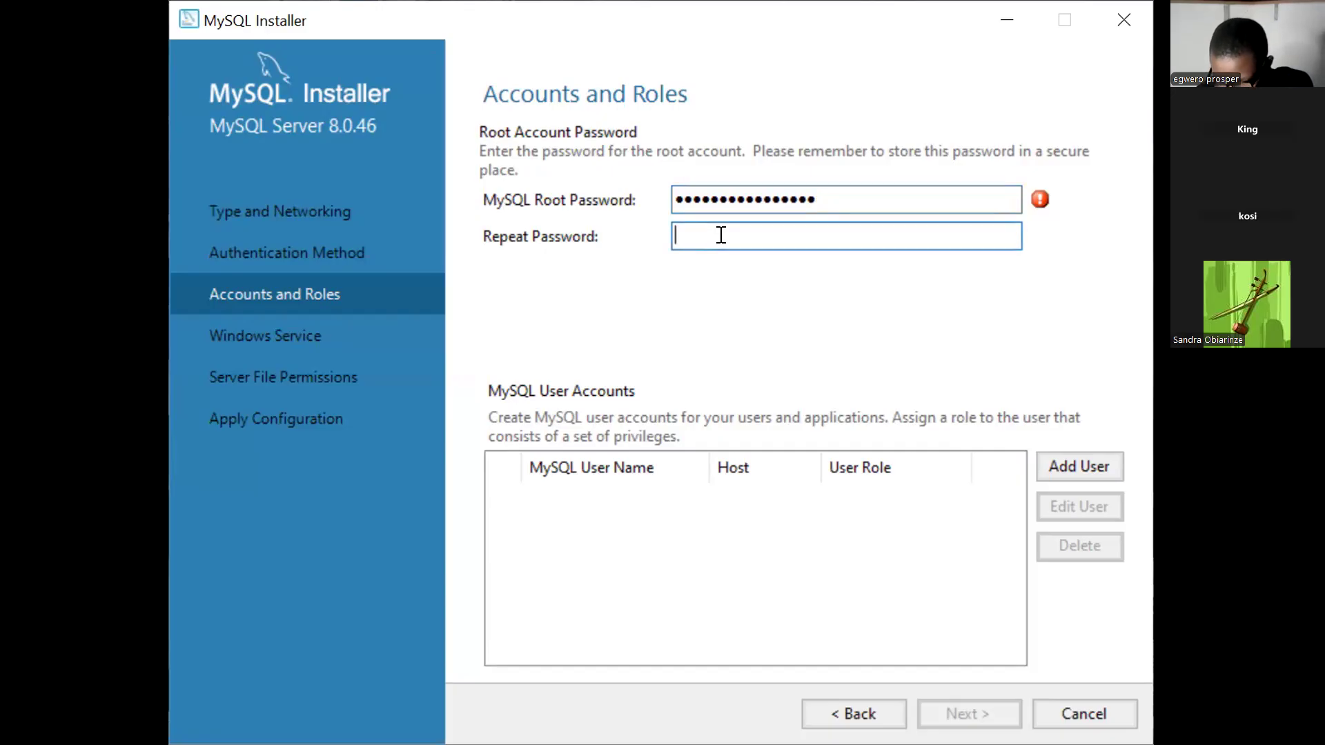
{"action": "type", "text": "••"}
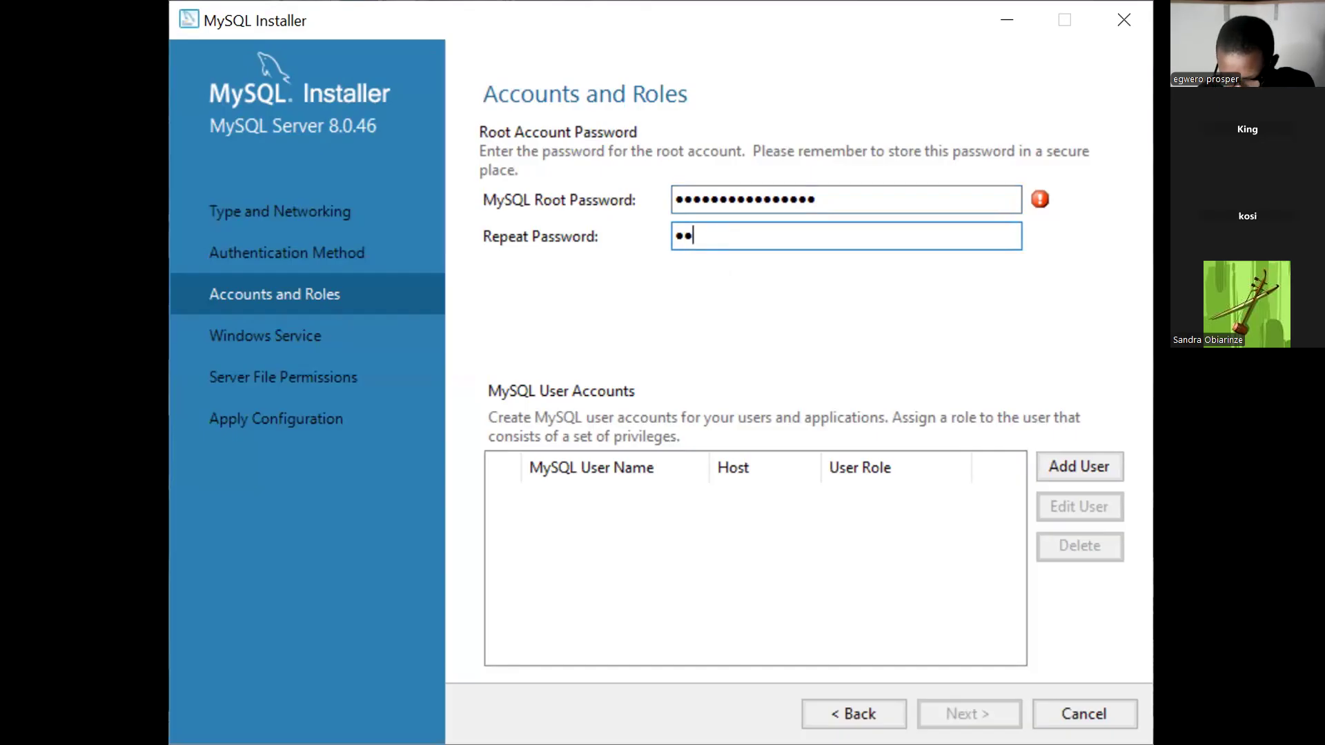
{"action": "type", "text": "•••"}
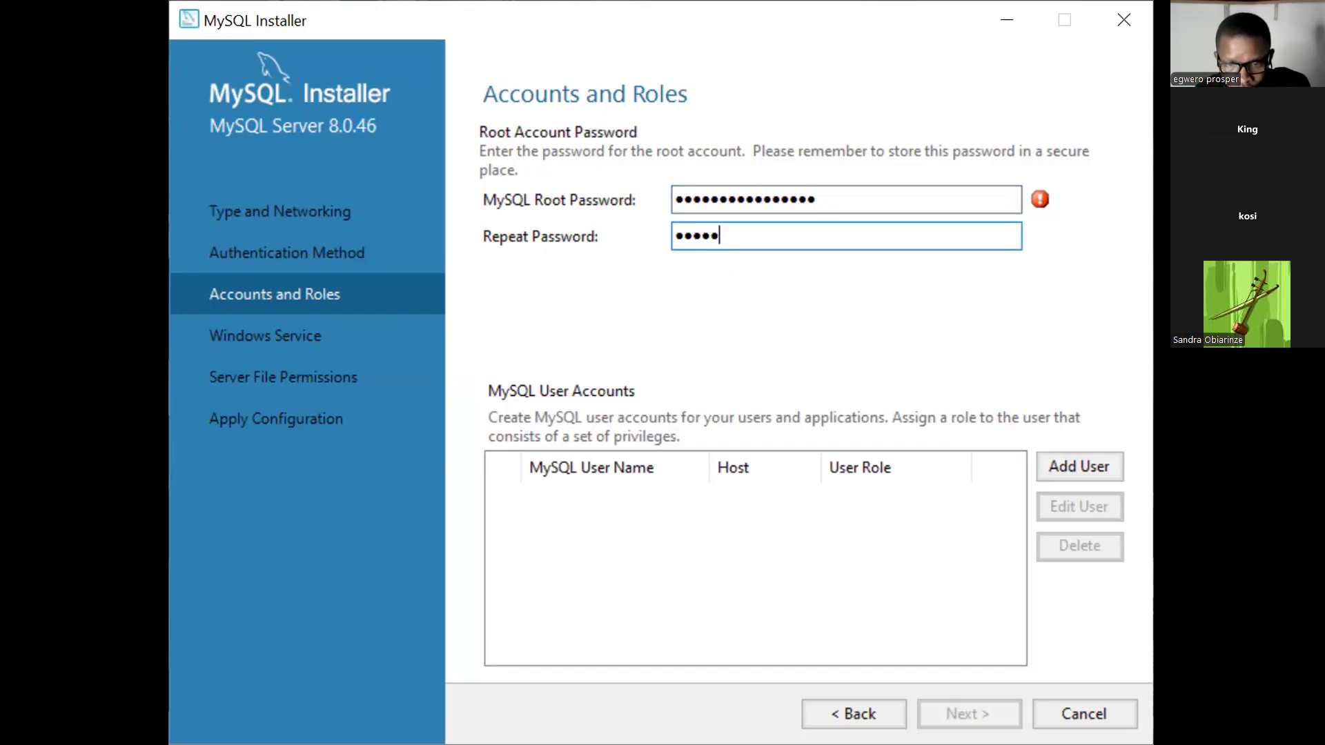
{"action": "type", "text": "•••"}
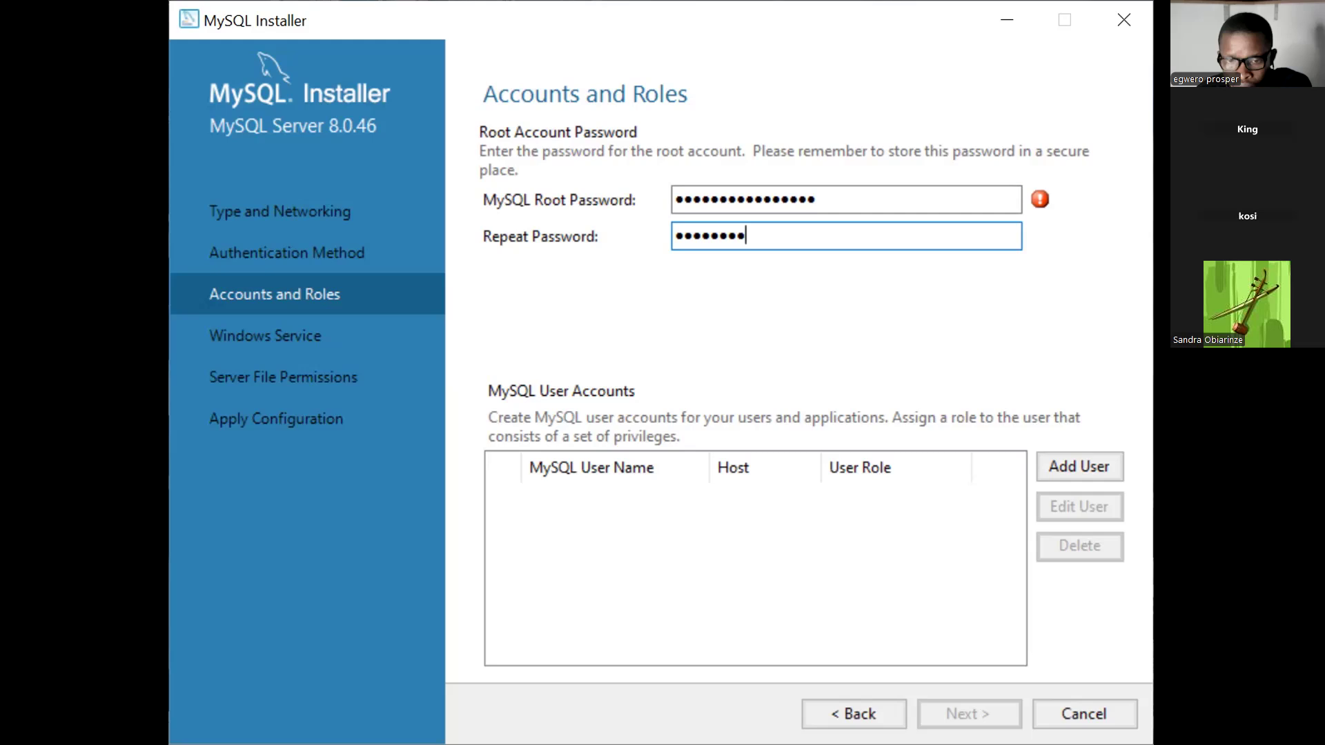
{"action": "type", "text": "•"}
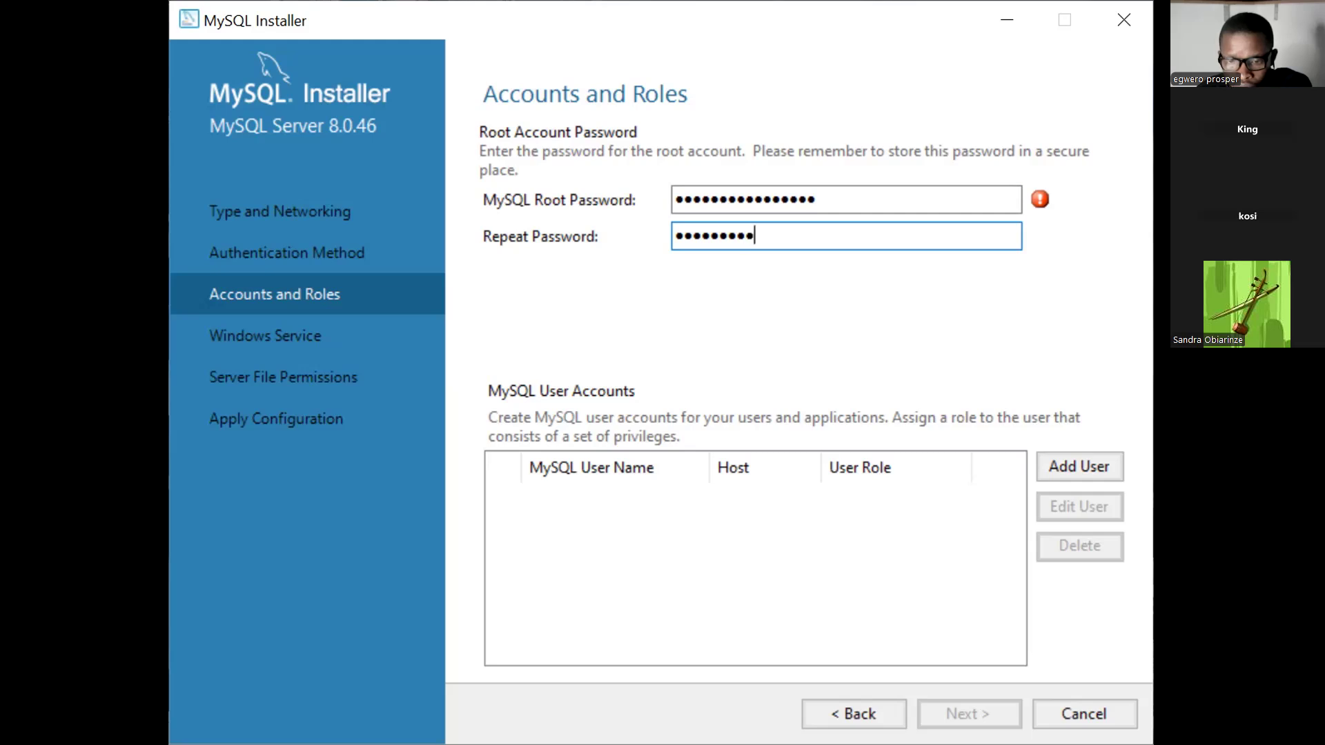
{"action": "type", "text": "••"}
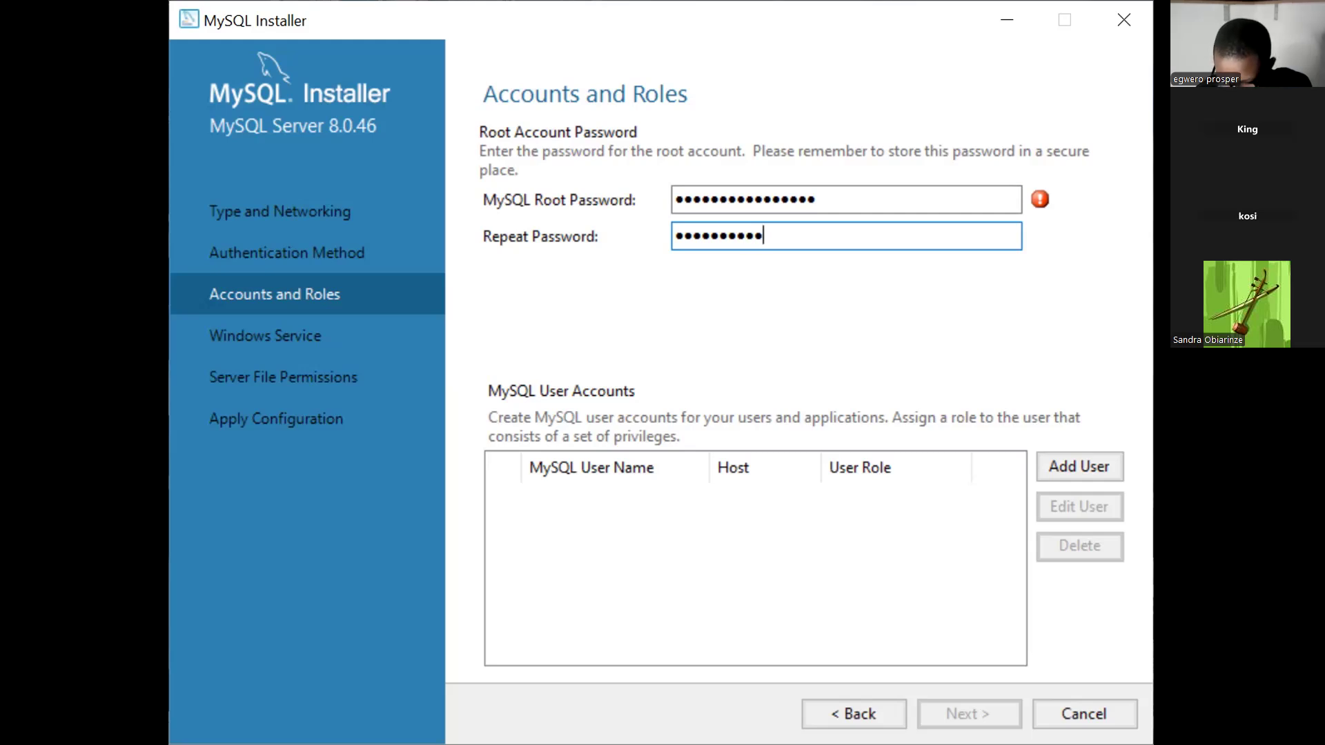
{"action": "type", "text": "••"}
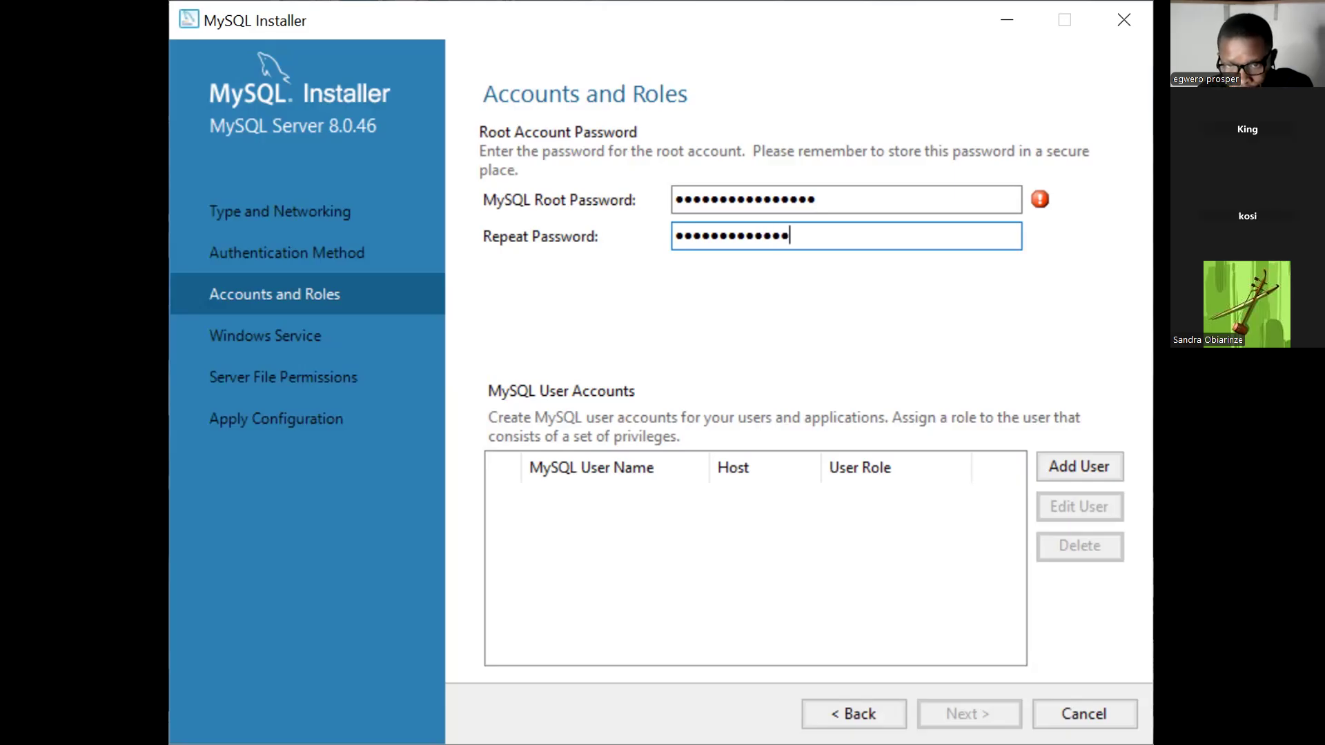
{"action": "type", "text": "•••"}
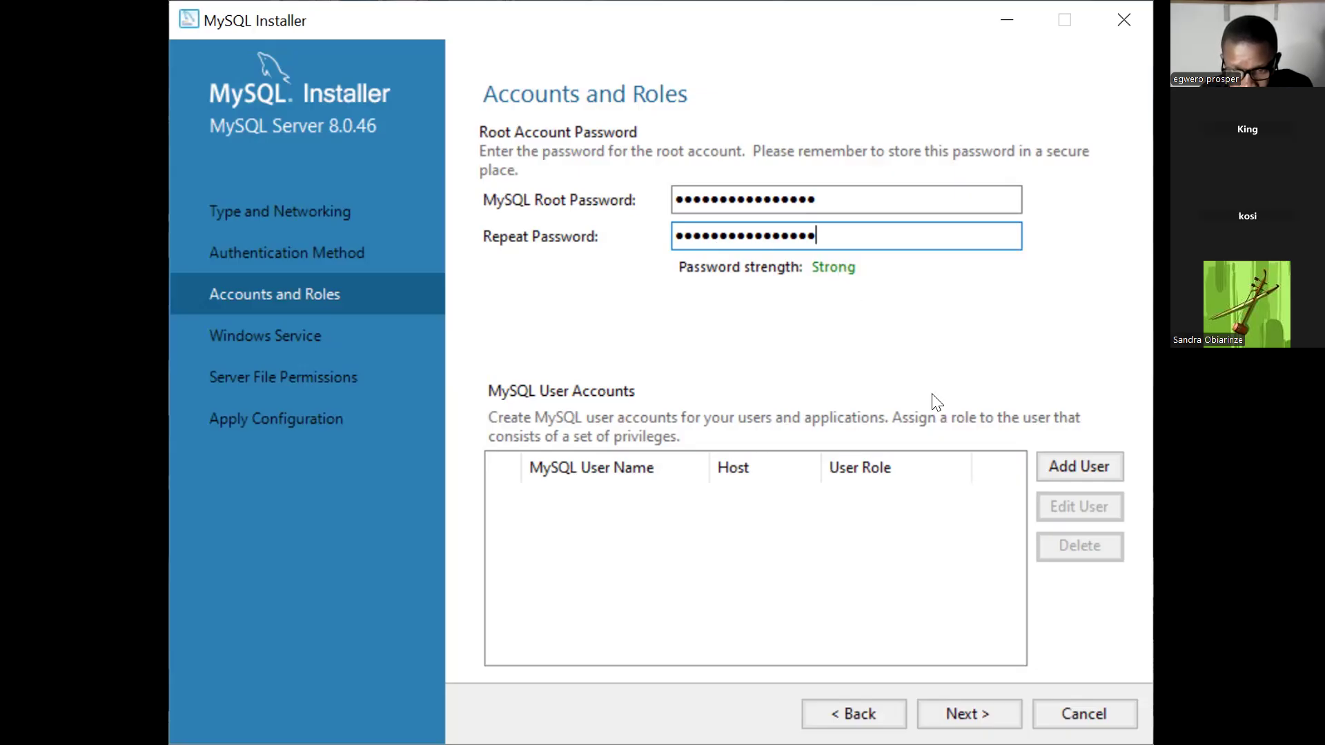
Accept default Windows Service and Server File Permissions settings, reaching Apply Configuration.
{"action": "left_click", "coordinate": [961, 700]}
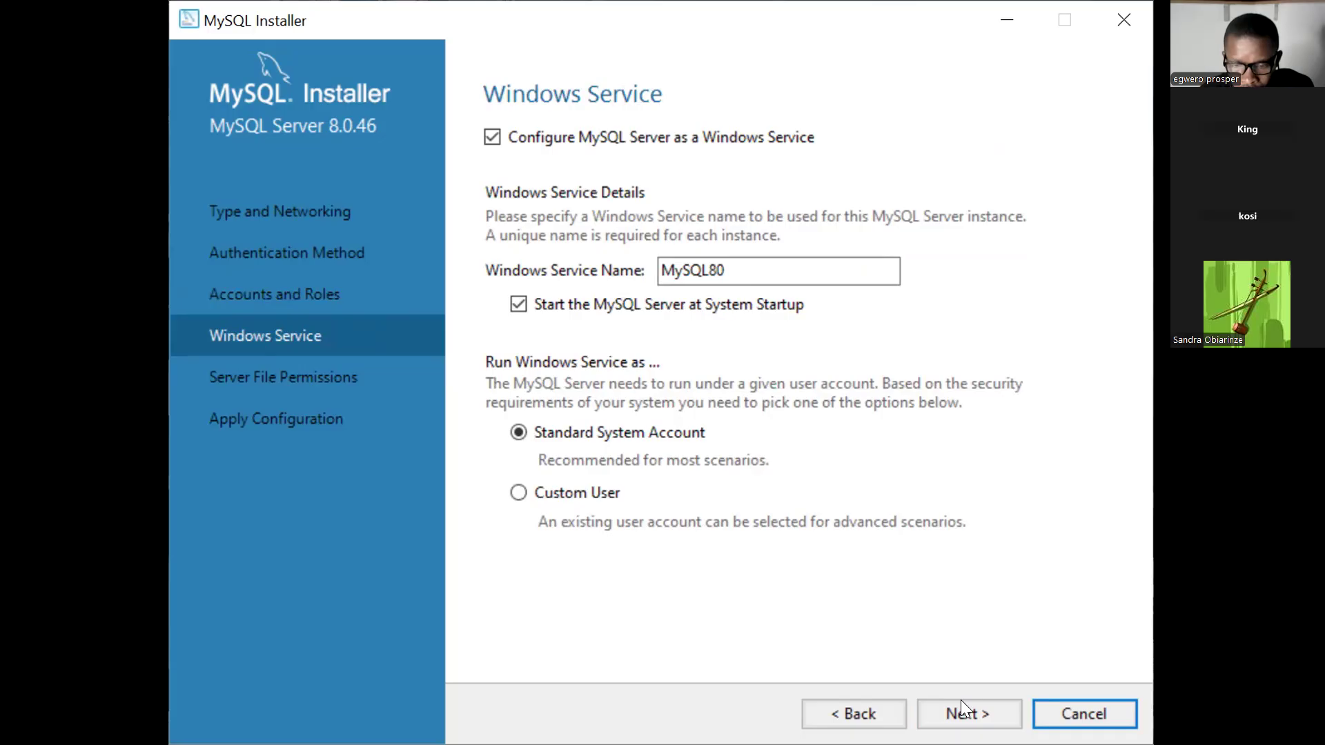
{"action": "left_click", "coordinate": [960, 711]}
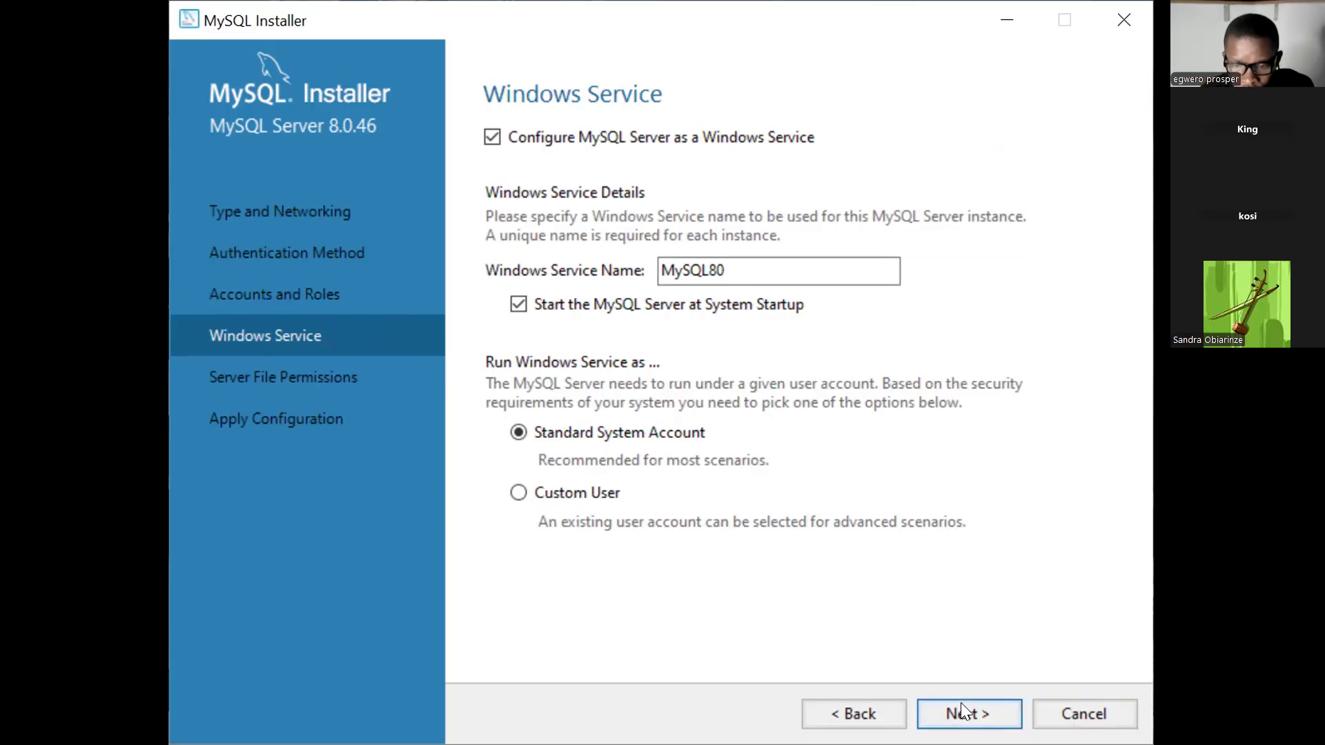
{"action": "left_click", "coordinate": [961, 703]}
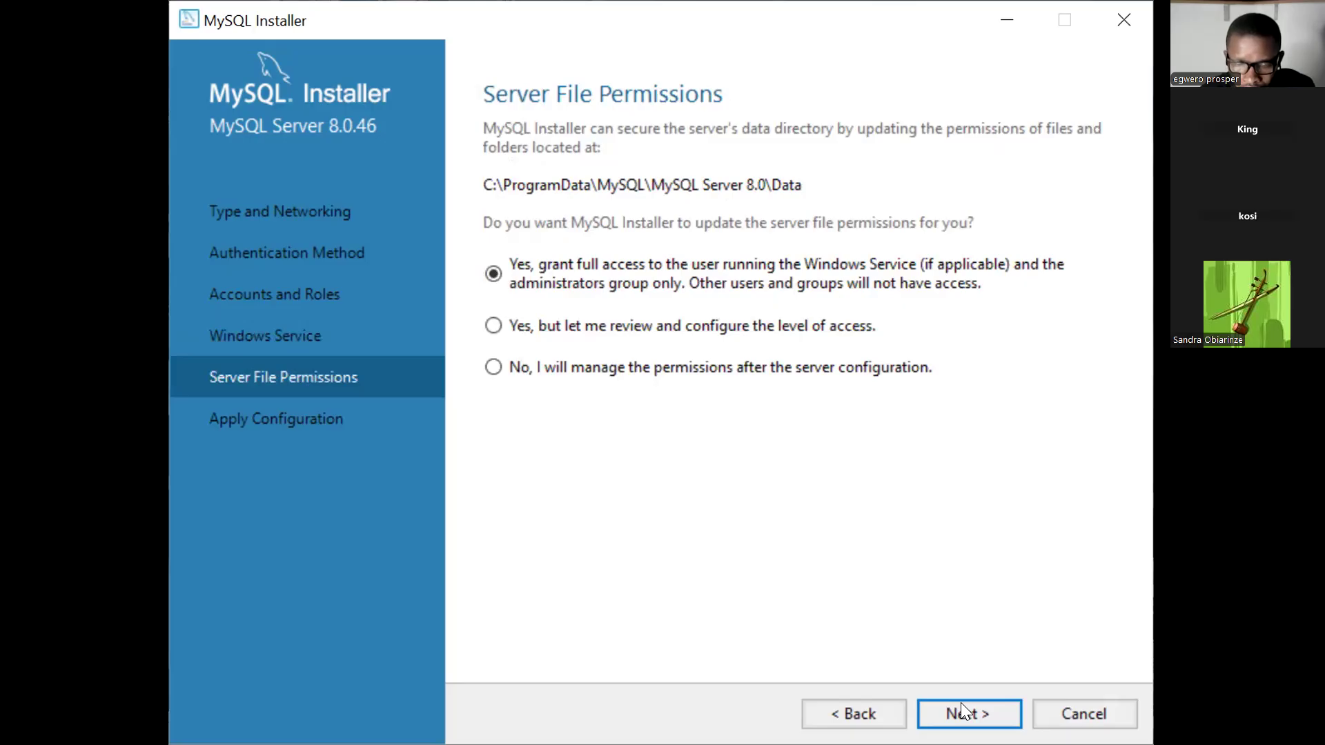
{"action": "left_click", "coordinate": [960, 702]}
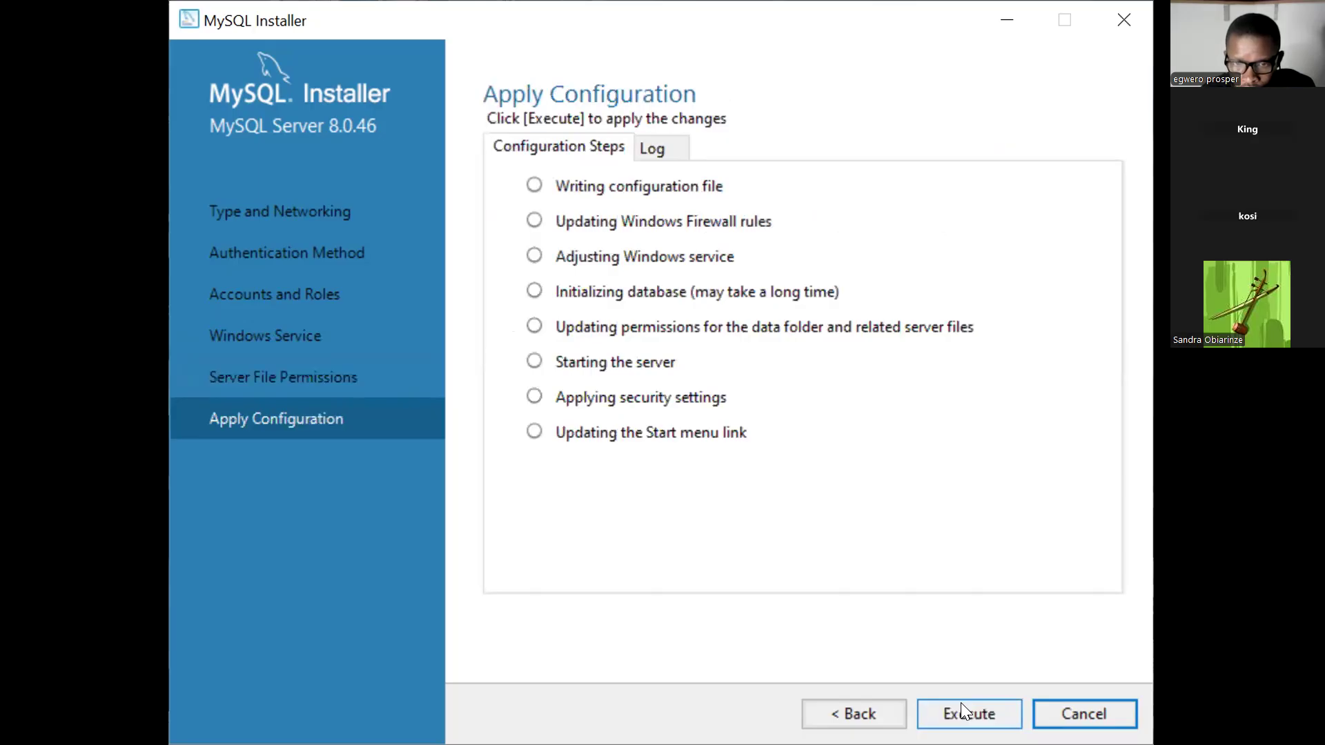
Execute all eight MySQL Server 8.0.46 configuration steps and finish.
{"action": "left_click", "coordinate": [961, 702]}
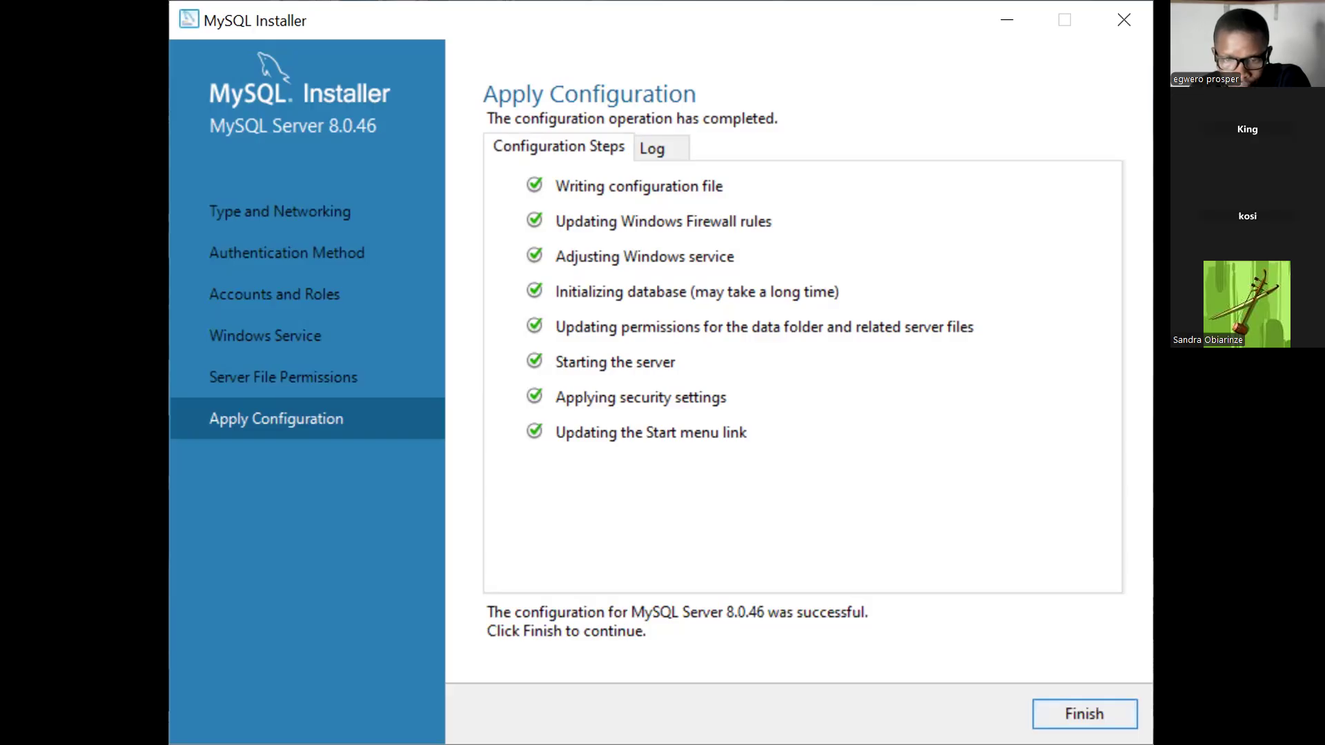
{"action": "key", "text": "Return"}
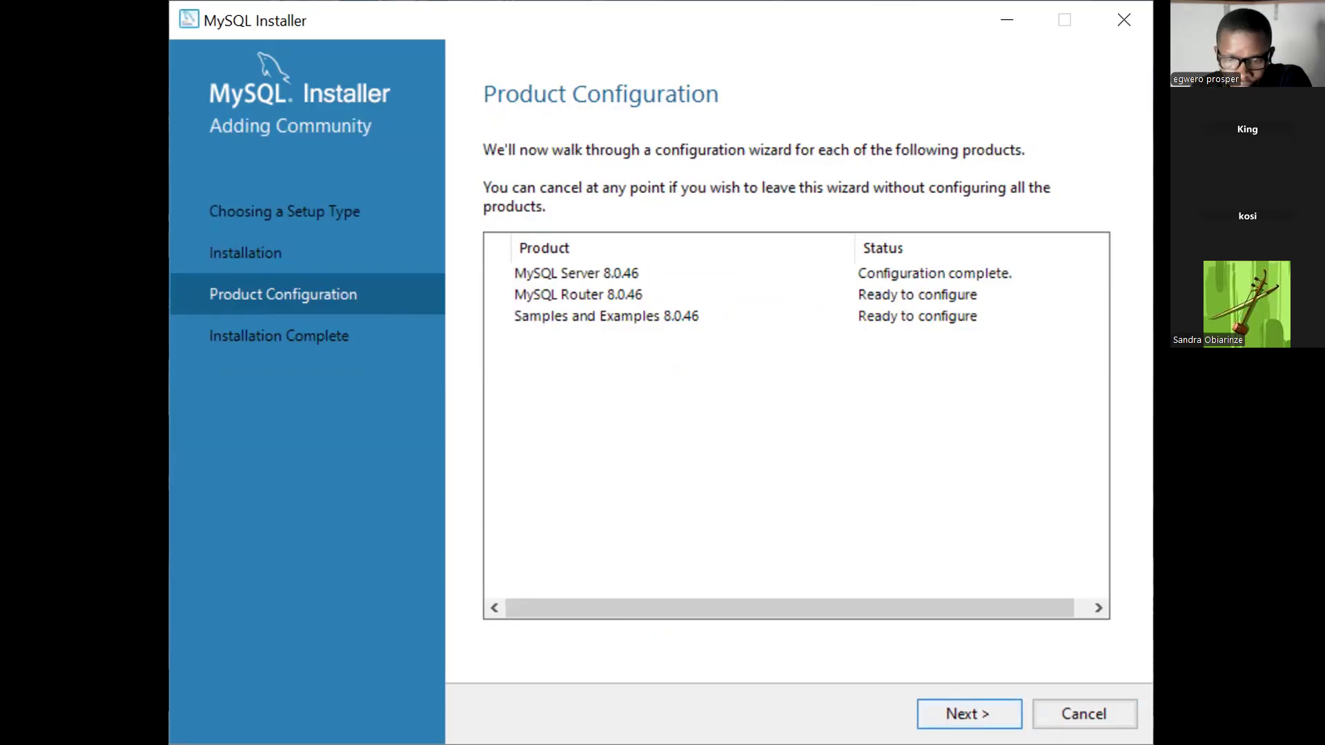
Finish the MySQL Router 8.0.46 setup without bootstrapping it for InnoDB Cluster.
{"action": "left_click", "coordinate": [969, 715]}
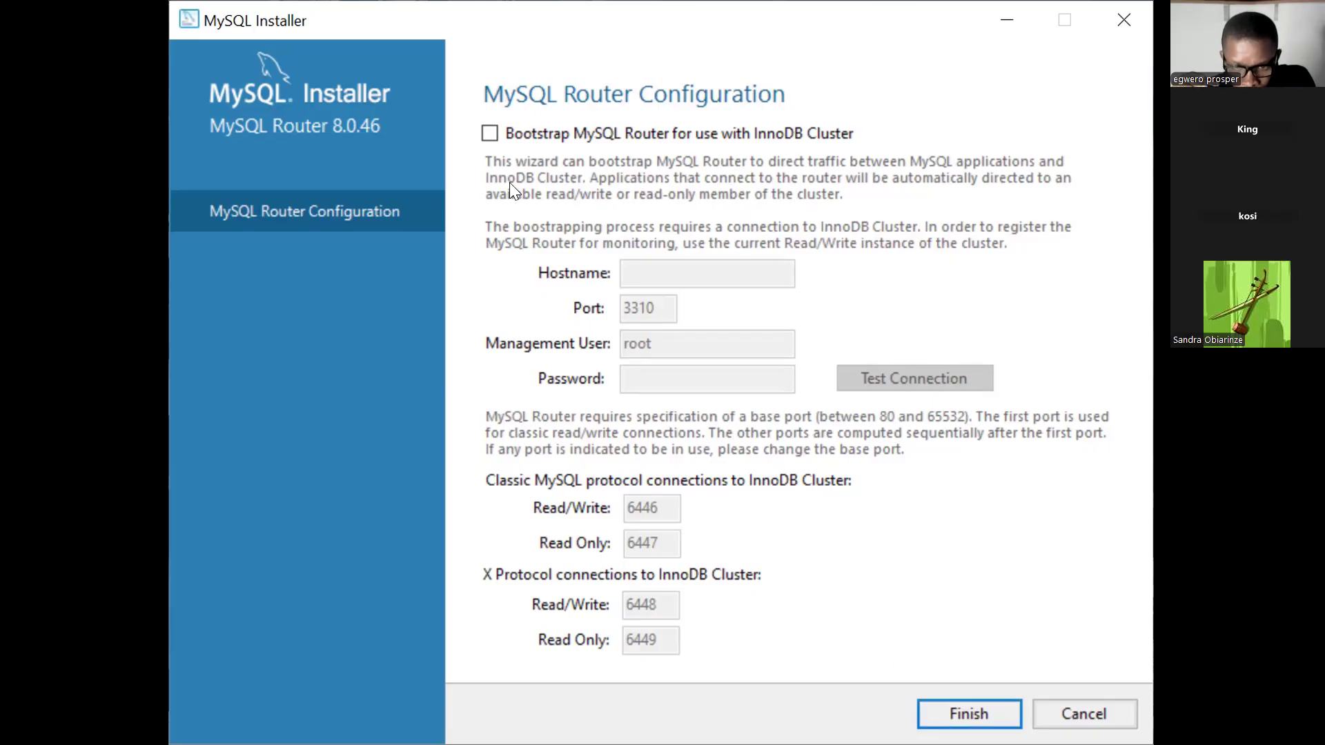
{"action": "left_click", "coordinate": [491, 135]}
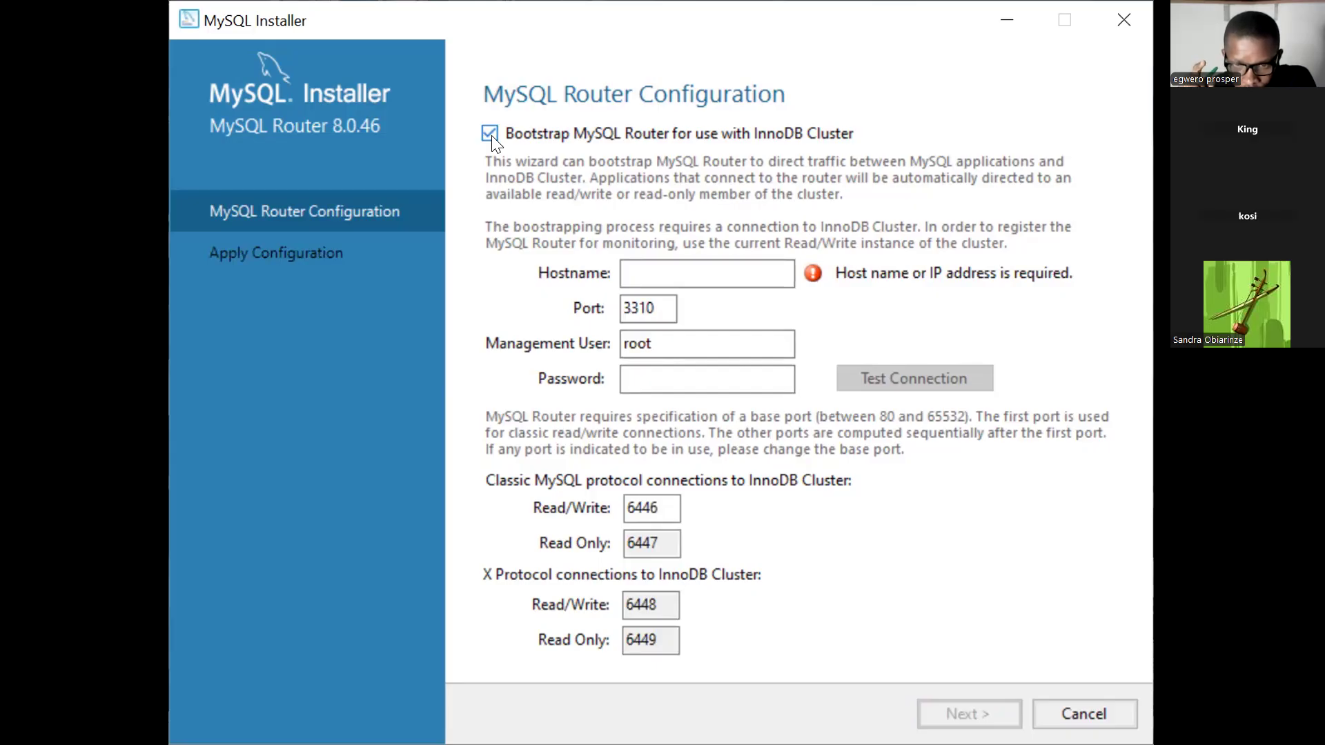
{"action": "left_click", "coordinate": [491, 135]}
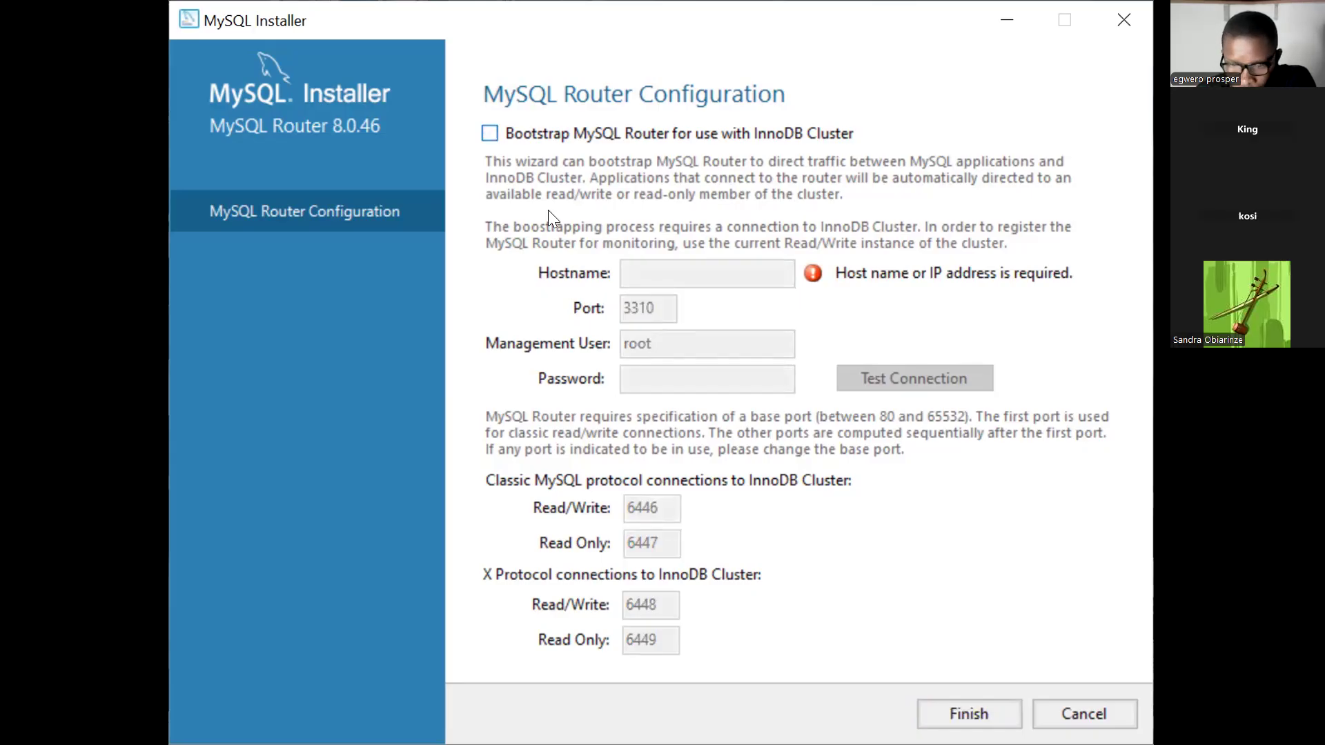
{"action": "left_click", "coordinate": [961, 703]}
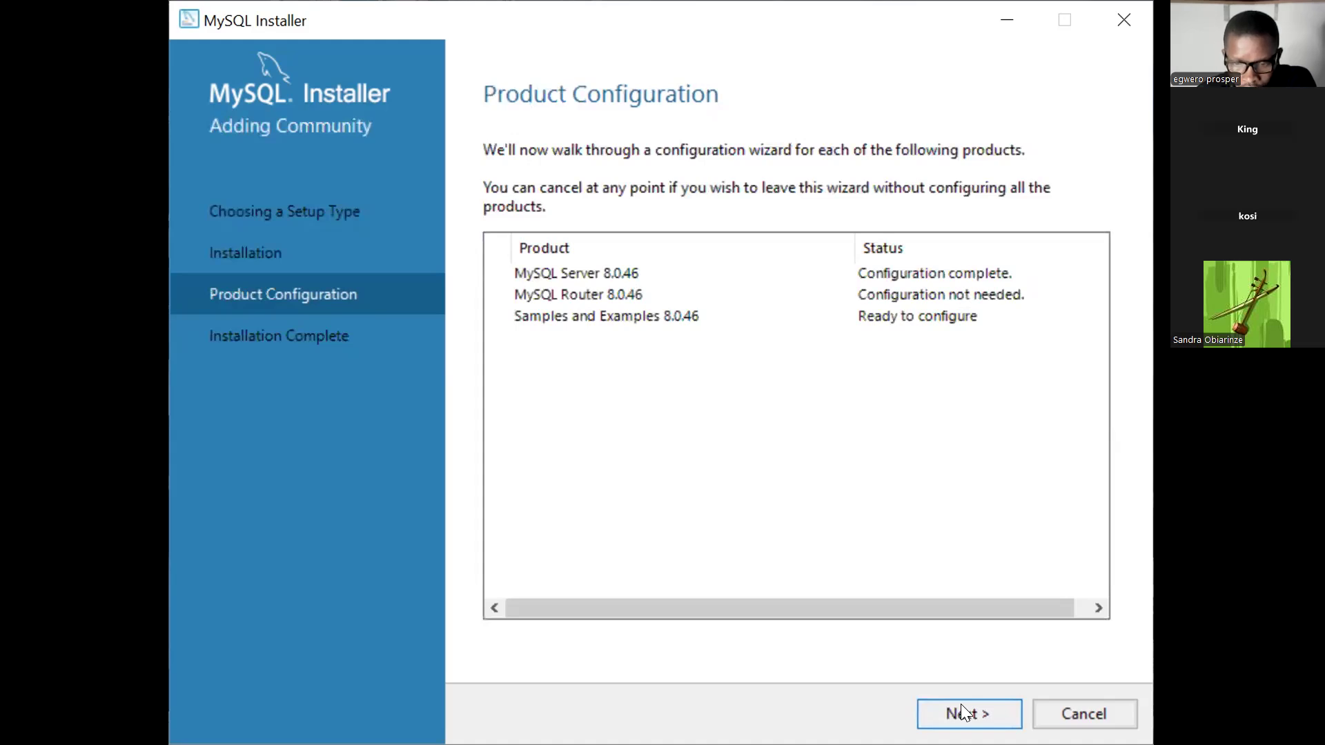
Enter the root account password and check the connection until it reads Connection succeeded.
{"action": "left_click", "coordinate": [961, 704]}
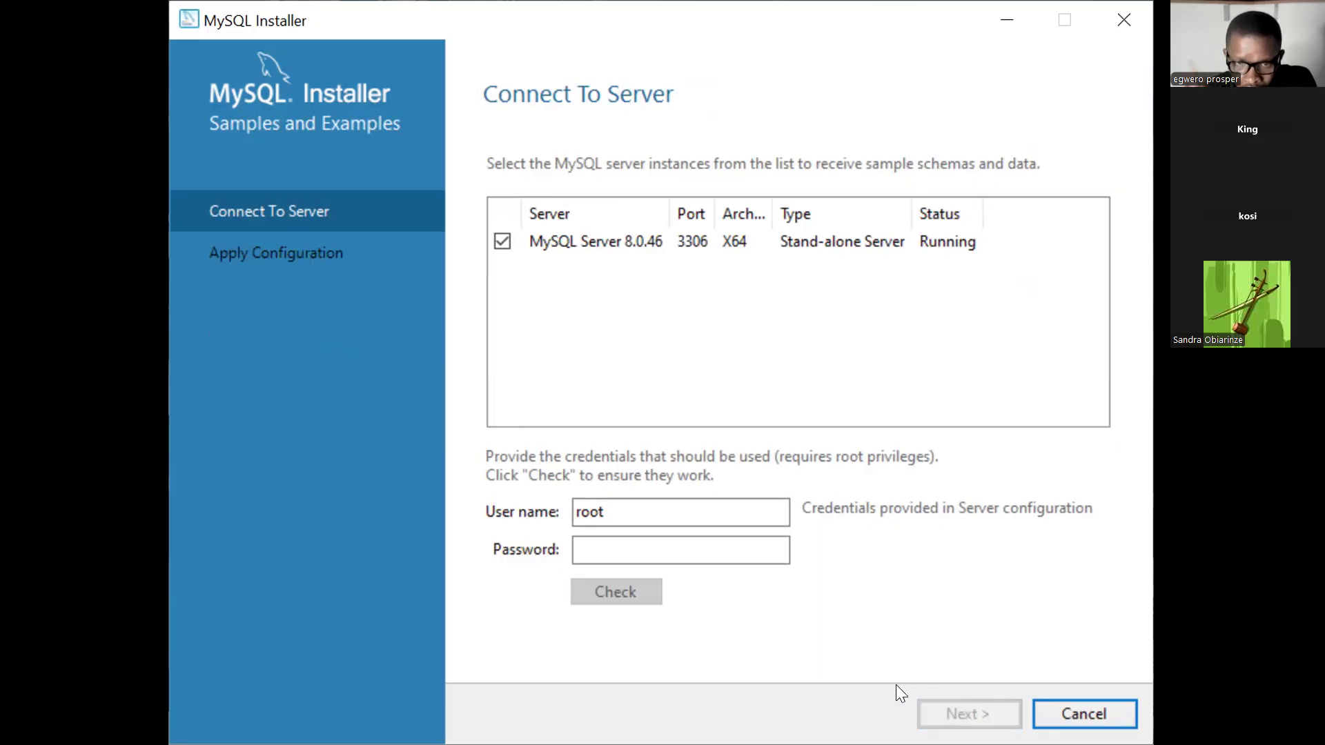
{"action": "left_click", "coordinate": [705, 549]}
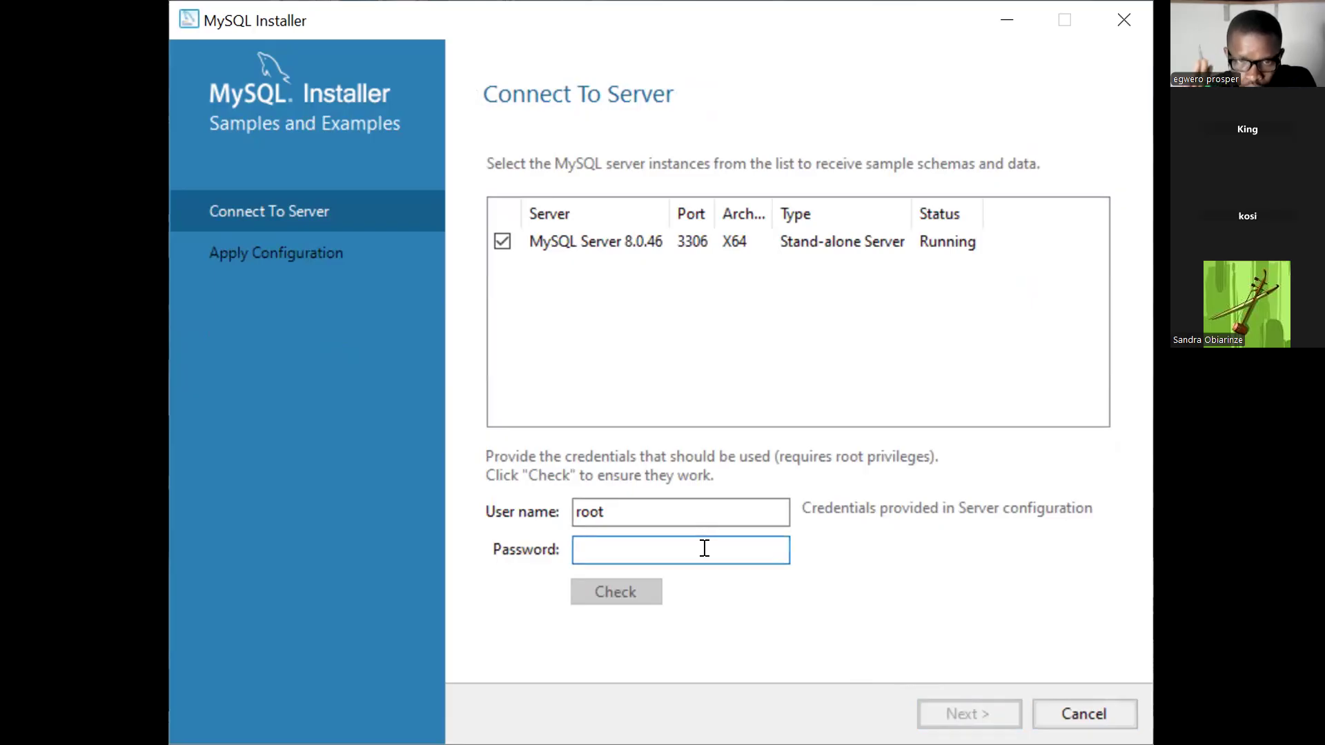
{"action": "key", "text": "Caps_Lock"}
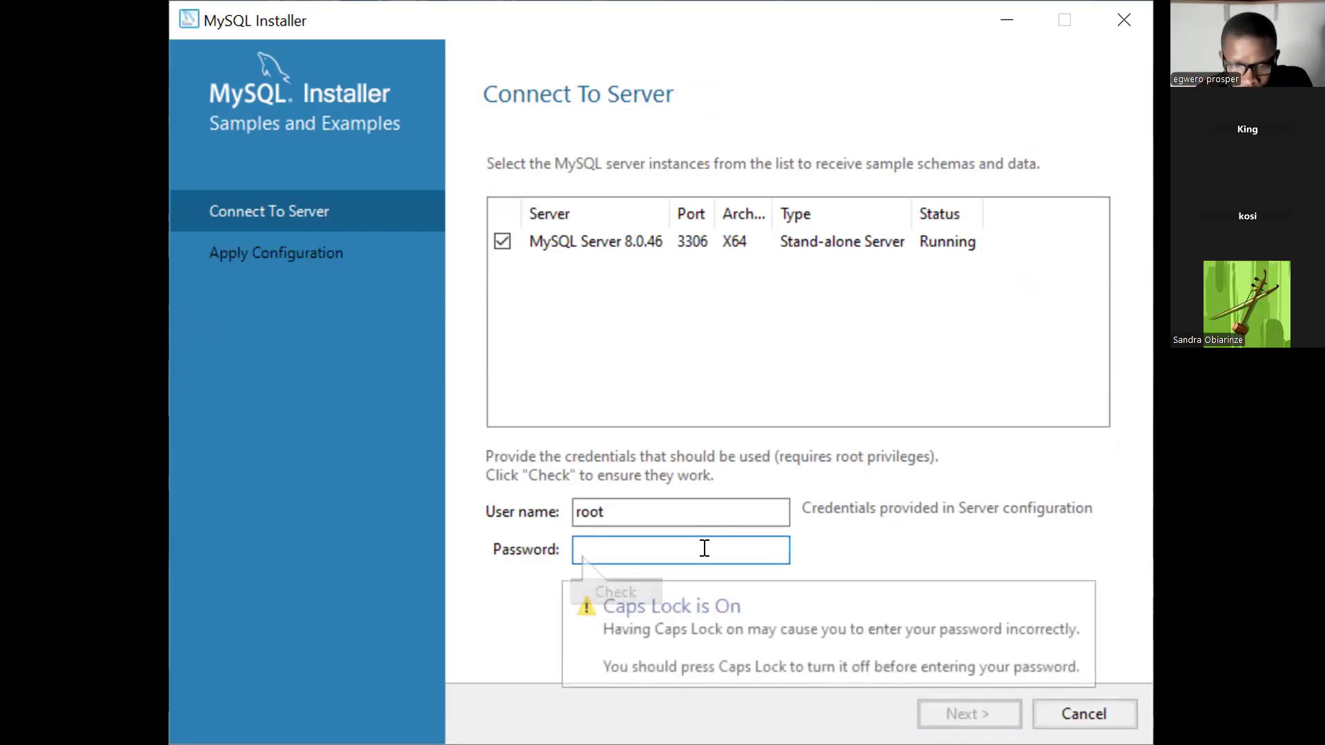
{"action": "type", "text": "12"}
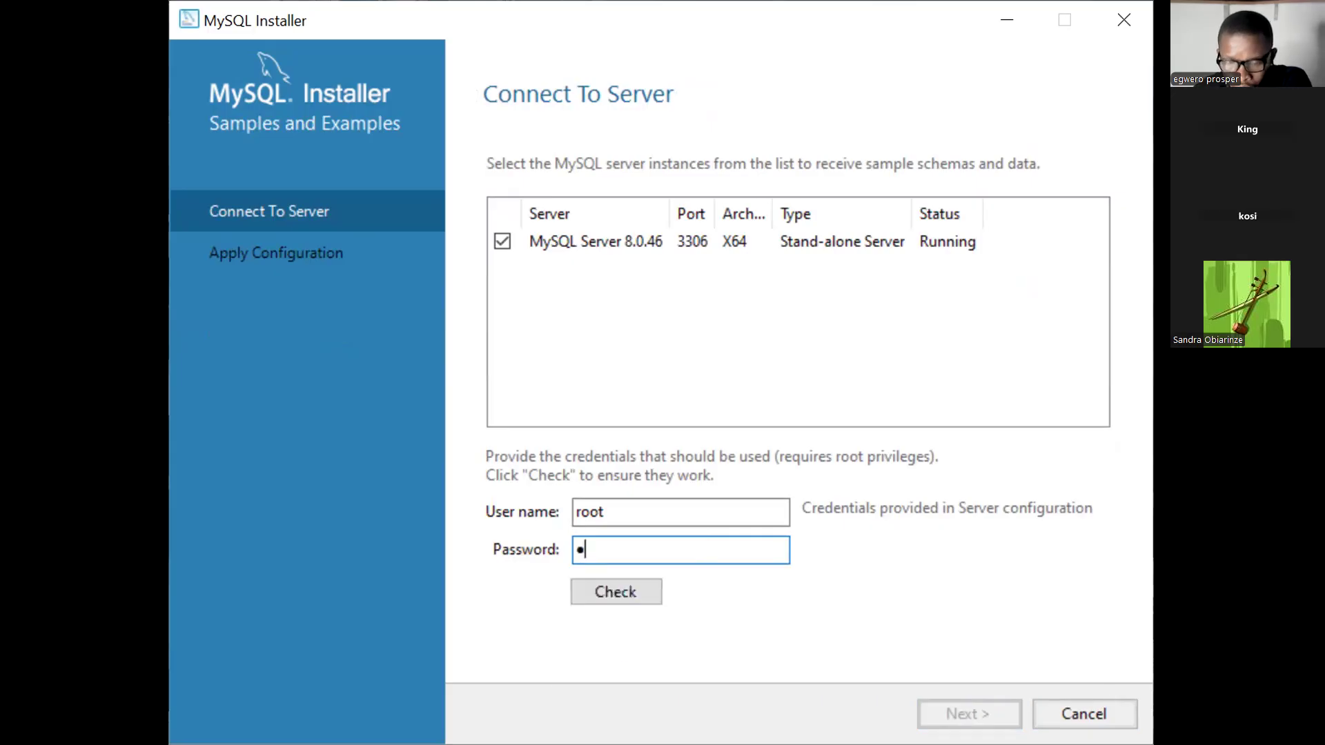
{"action": "type", "text": "345678"}
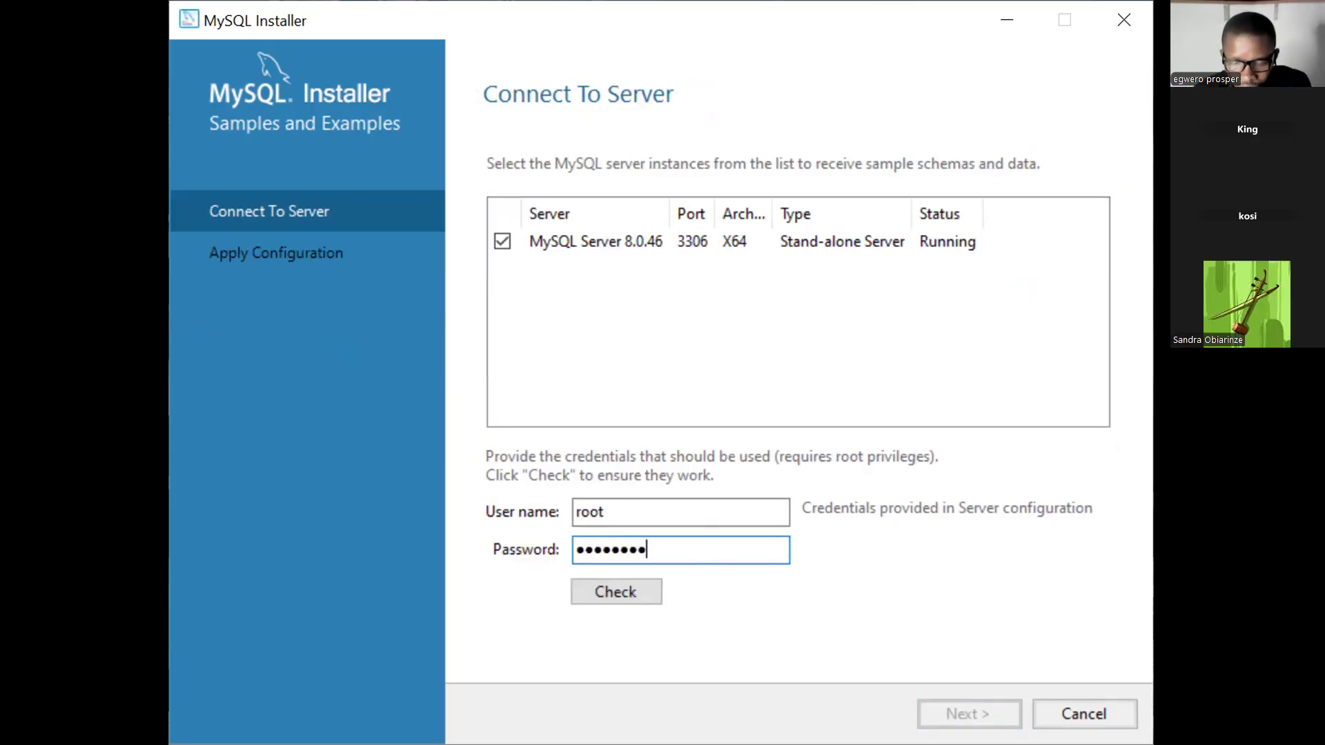
{"action": "type", "text": "9"}
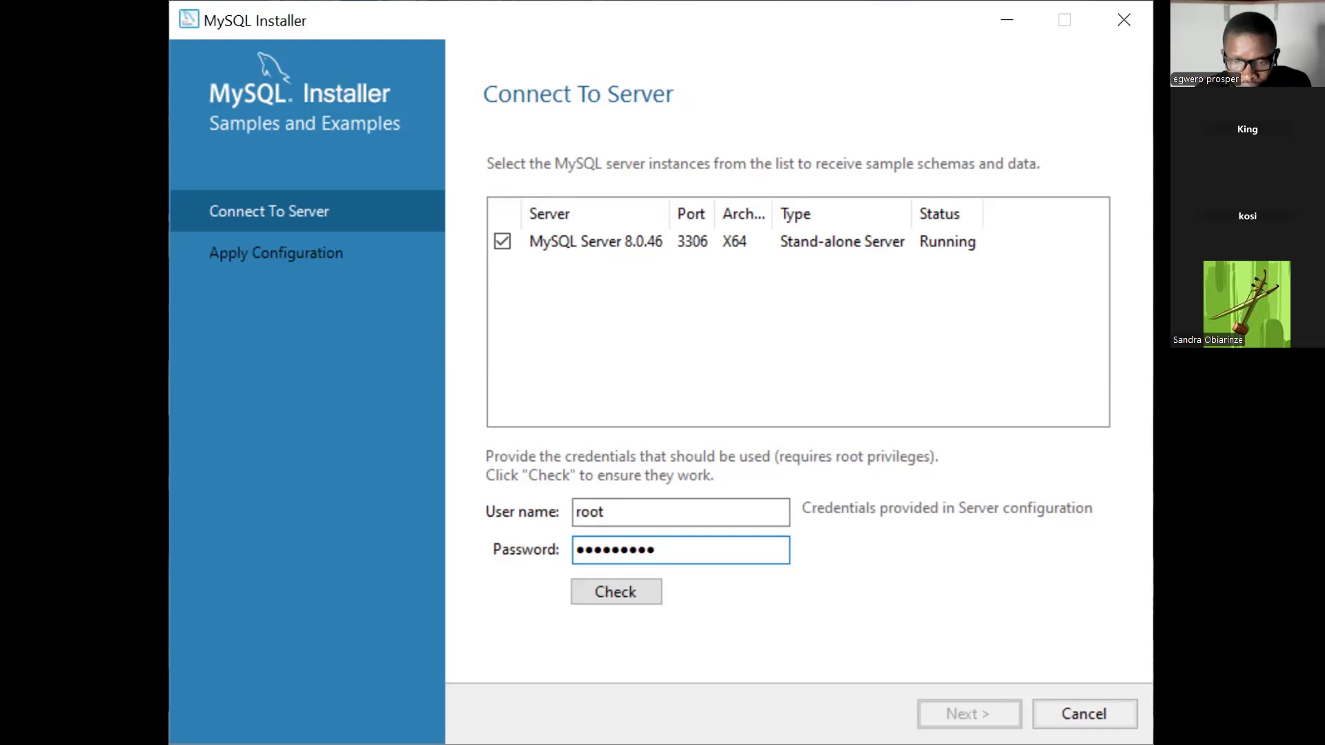
{"action": "type", "text": "012"}
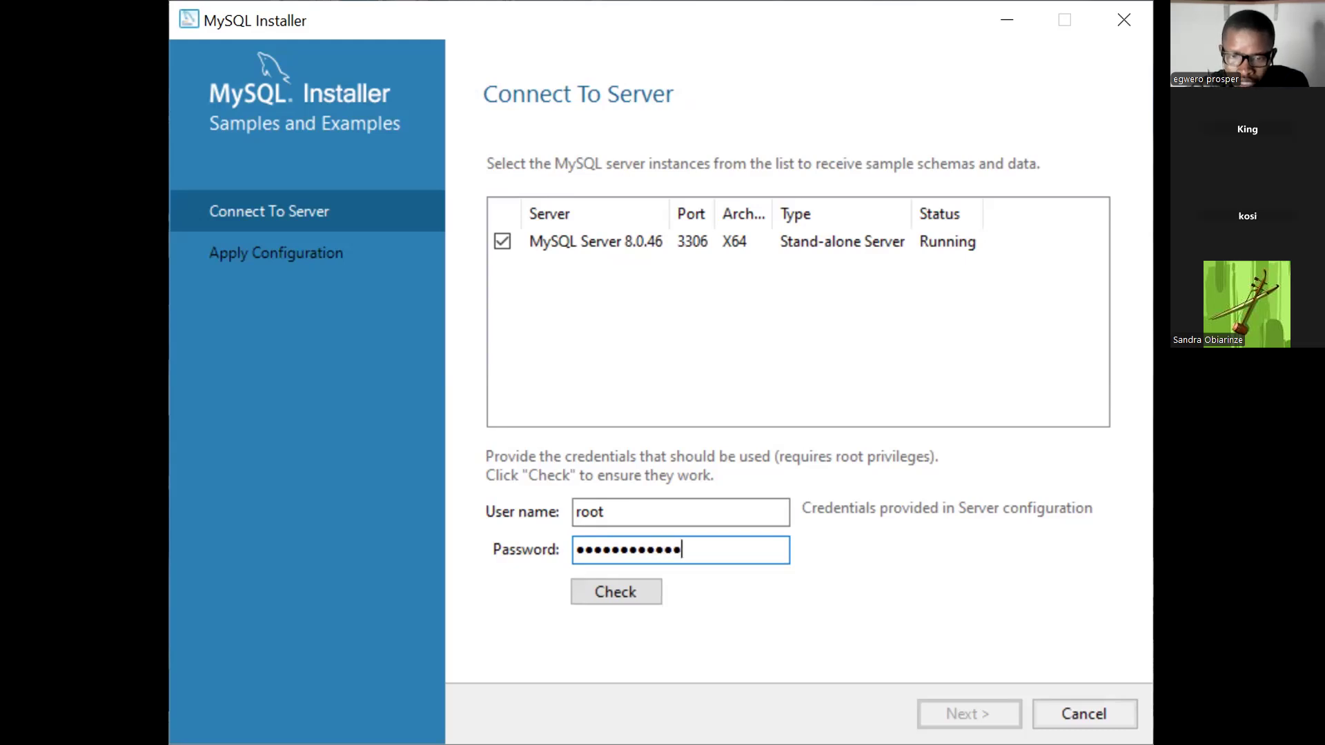
{"action": "type", "text": "3456"}
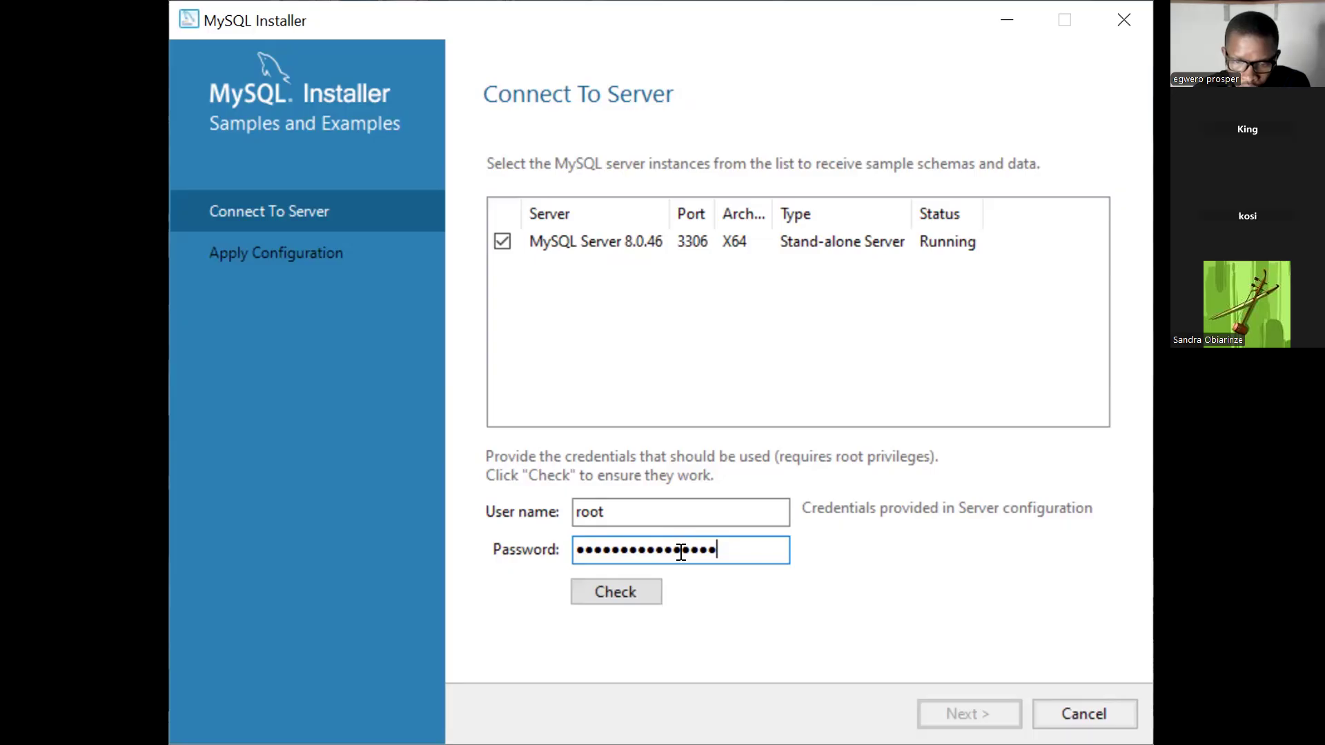
{"action": "left_click", "coordinate": [636, 585]}
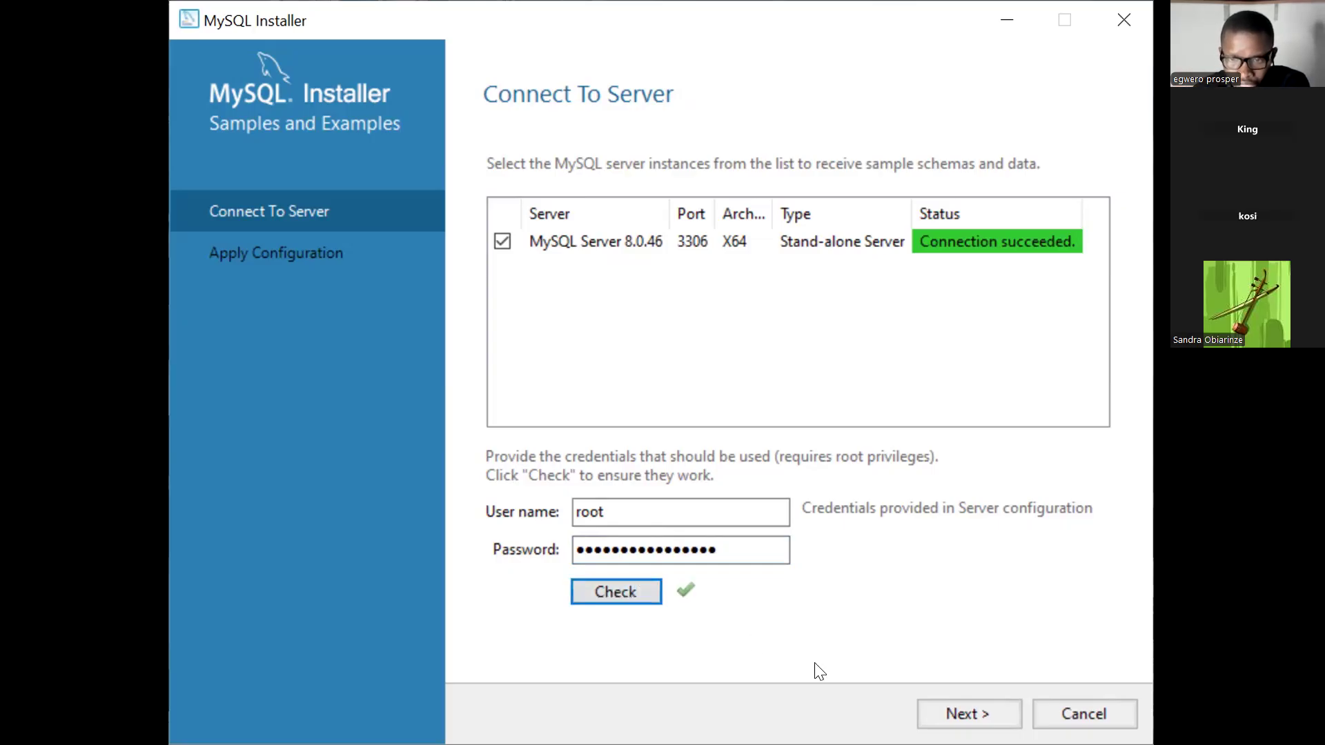
{"action": "left_click", "coordinate": [945, 698]}
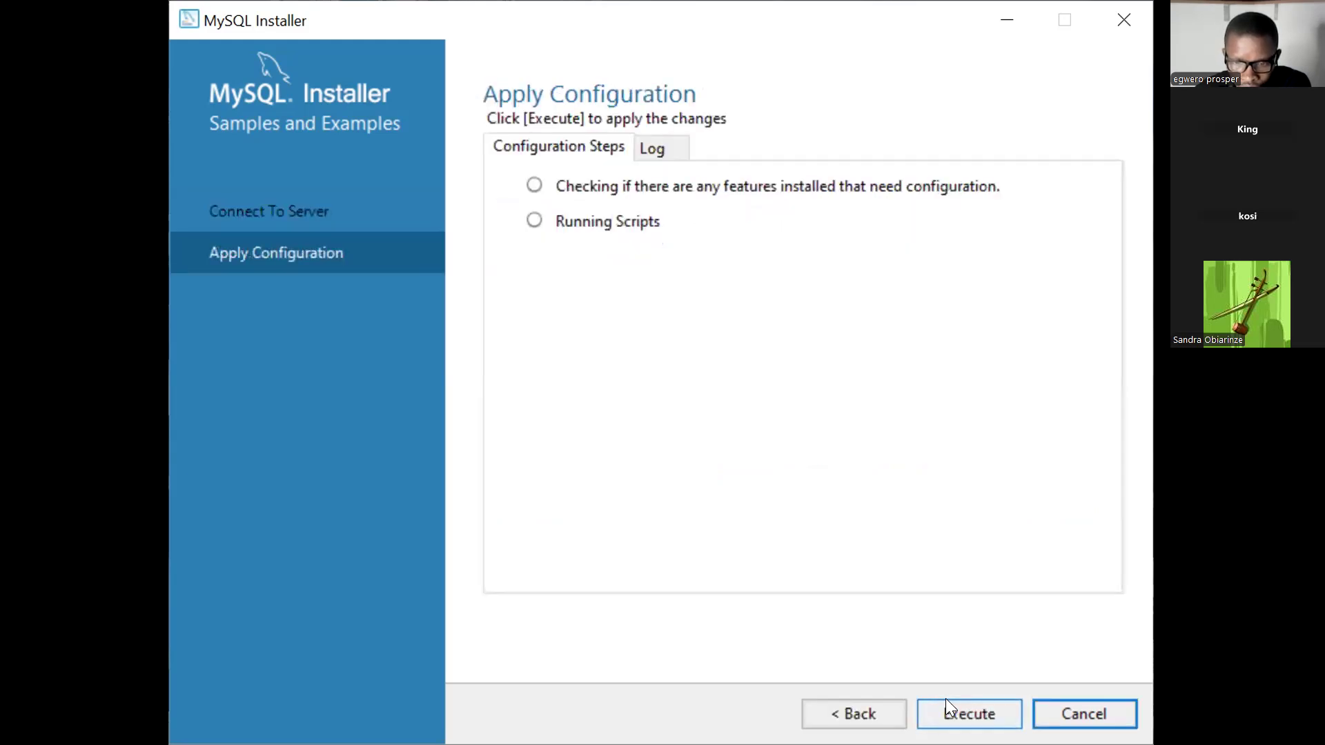
Execute the Samples and Examples configuration scripts, then advance to Installation Complete.
{"action": "left_click", "coordinate": [946, 698]}
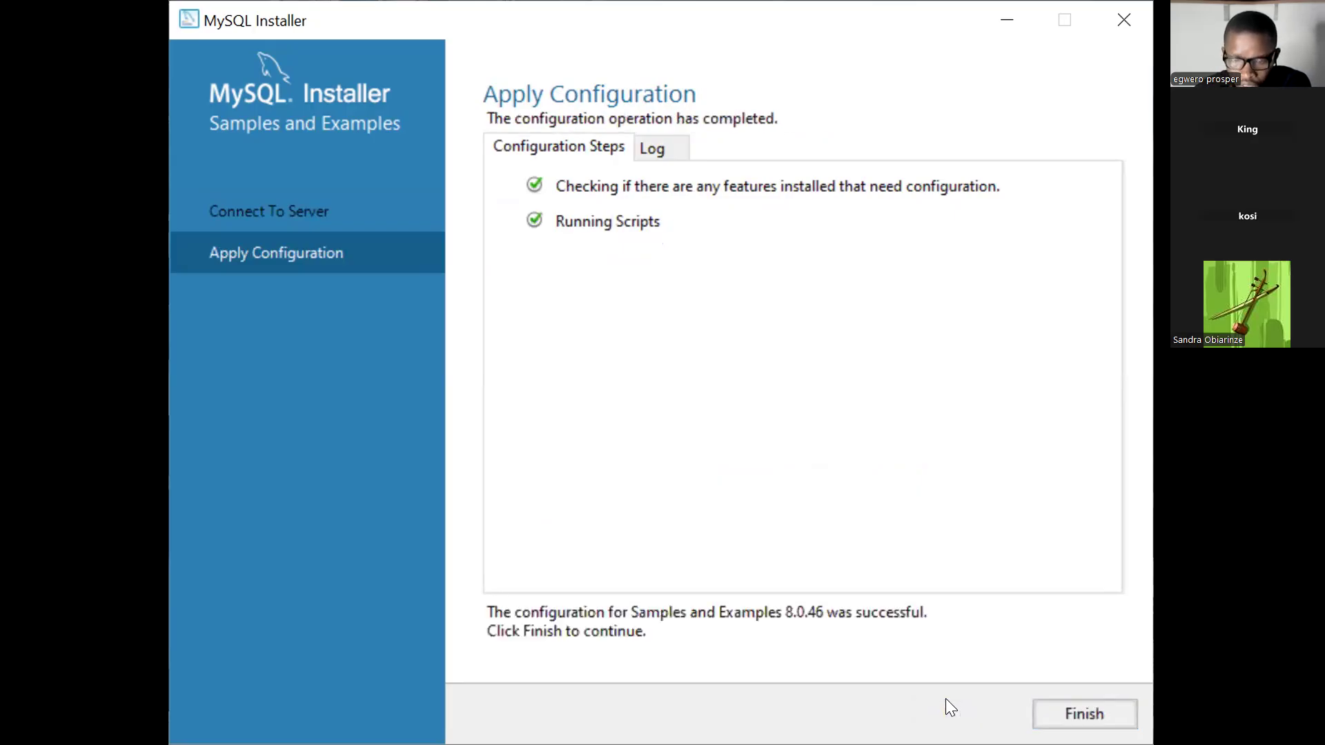
{"action": "left_click", "coordinate": [1066, 711]}
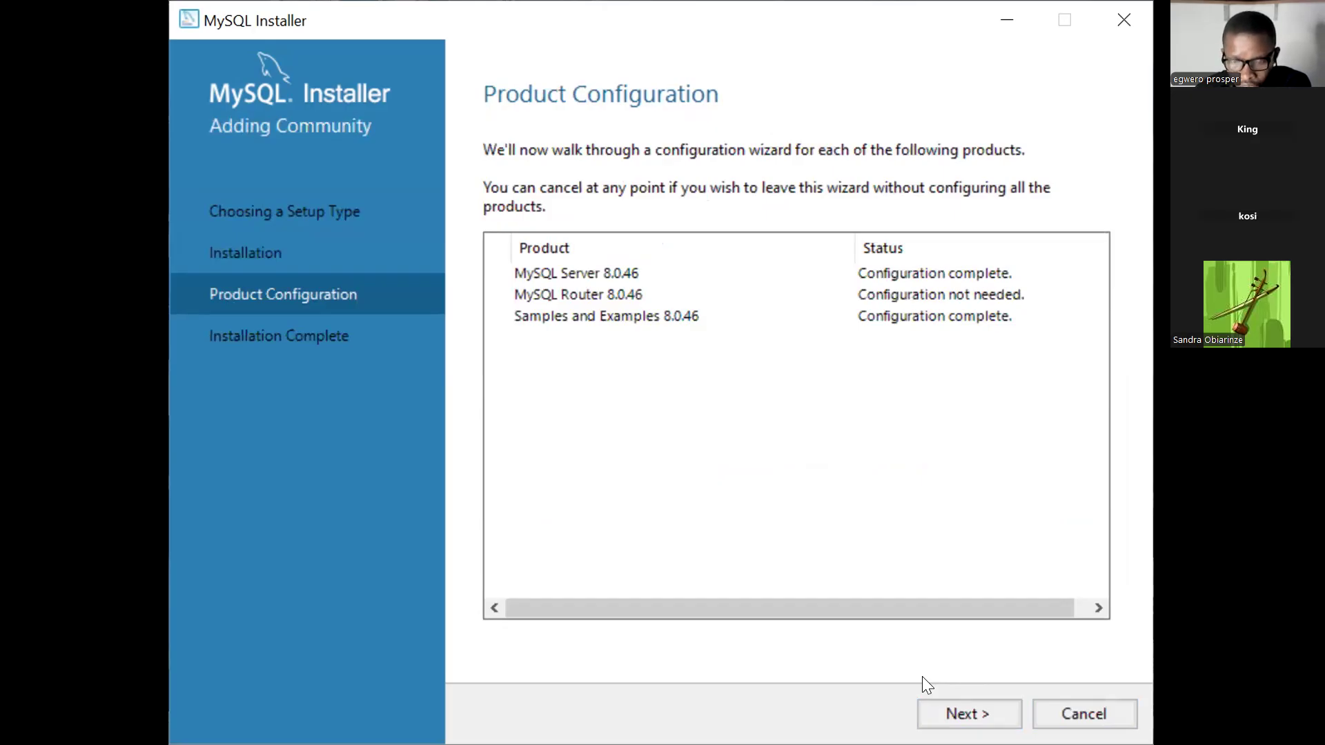
{"action": "left_click", "coordinate": [935, 705]}
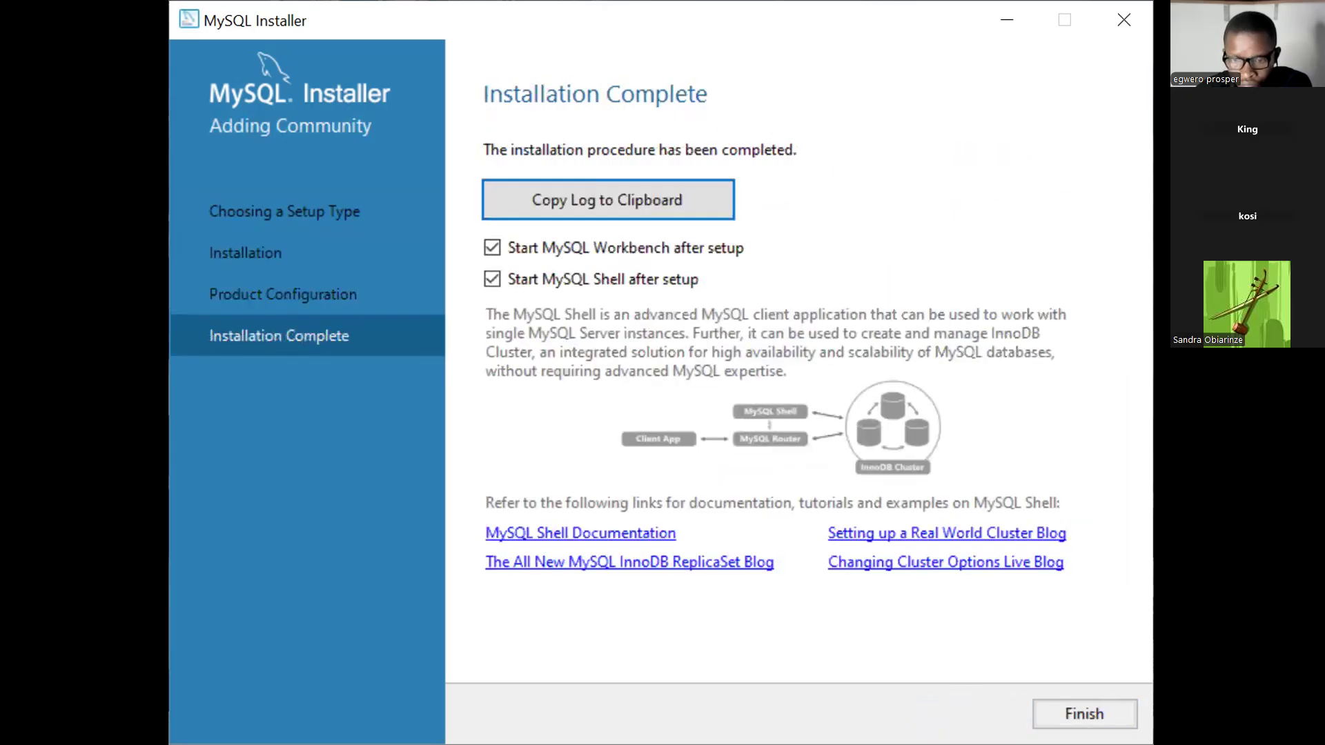
Finish the installer with 'Start MySQL Workbench after setup' checked, opening Workbench's welcome screen.
{"action": "left_click", "coordinate": [1072, 699]}
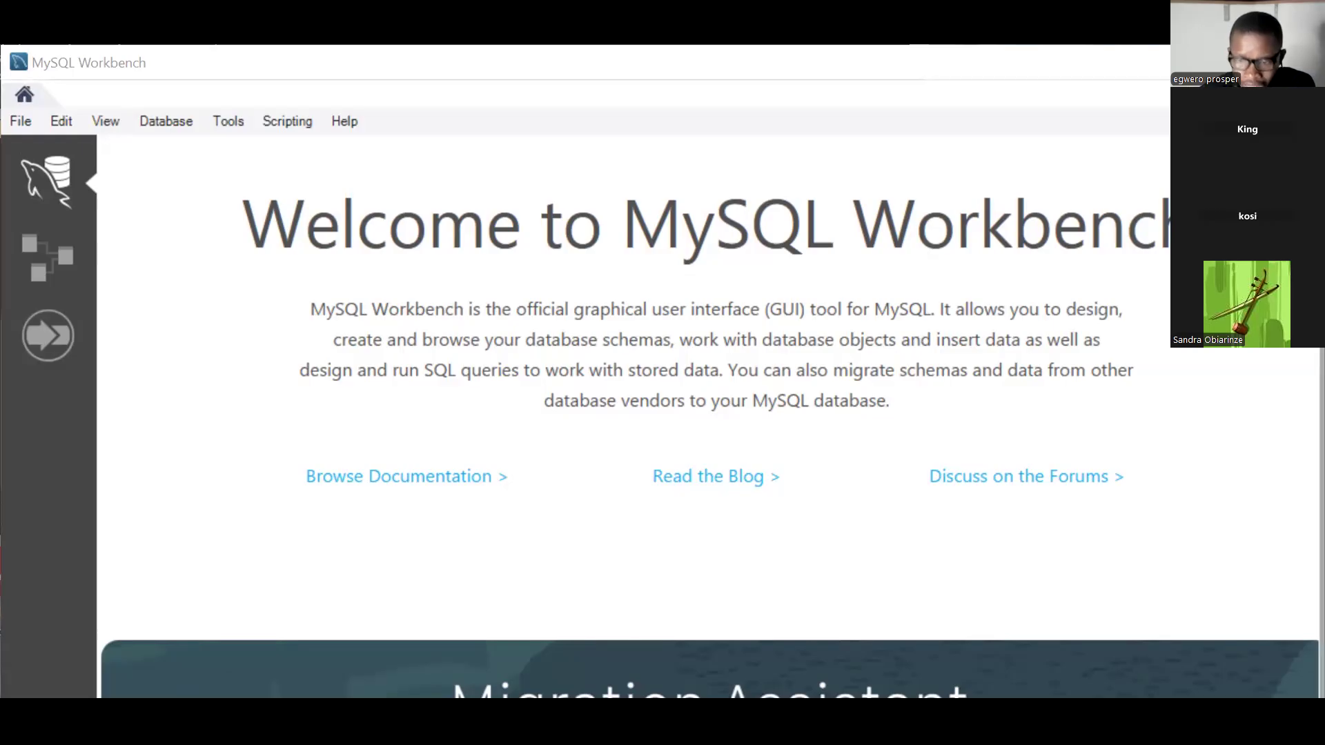
{"action": "scroll", "coordinate": [690, 414], "scroll_direction": "down", "scroll_amount": 1}
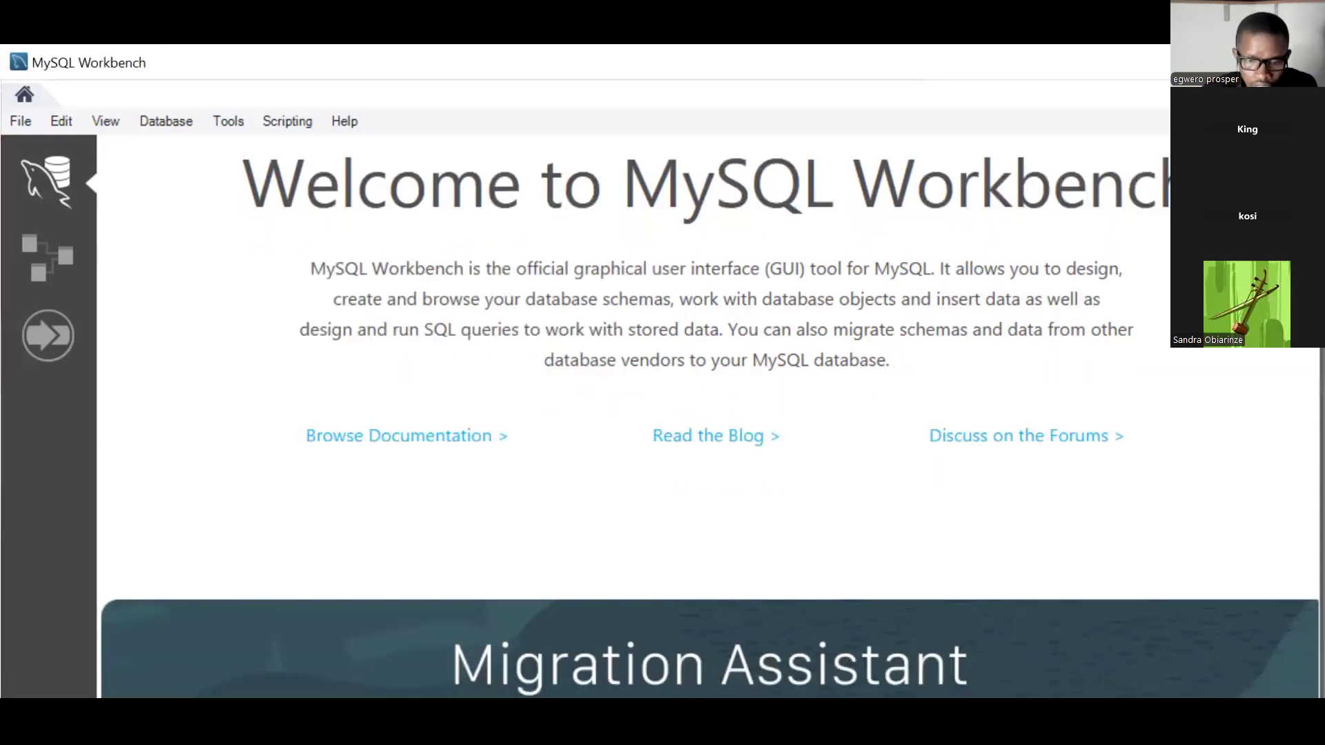
{"action": "scroll", "coordinate": [690, 414], "scroll_direction": "down", "scroll_amount": 1}
{"action": "scroll", "coordinate": [690, 414], "scroll_direction": "down", "scroll_amount": 3}
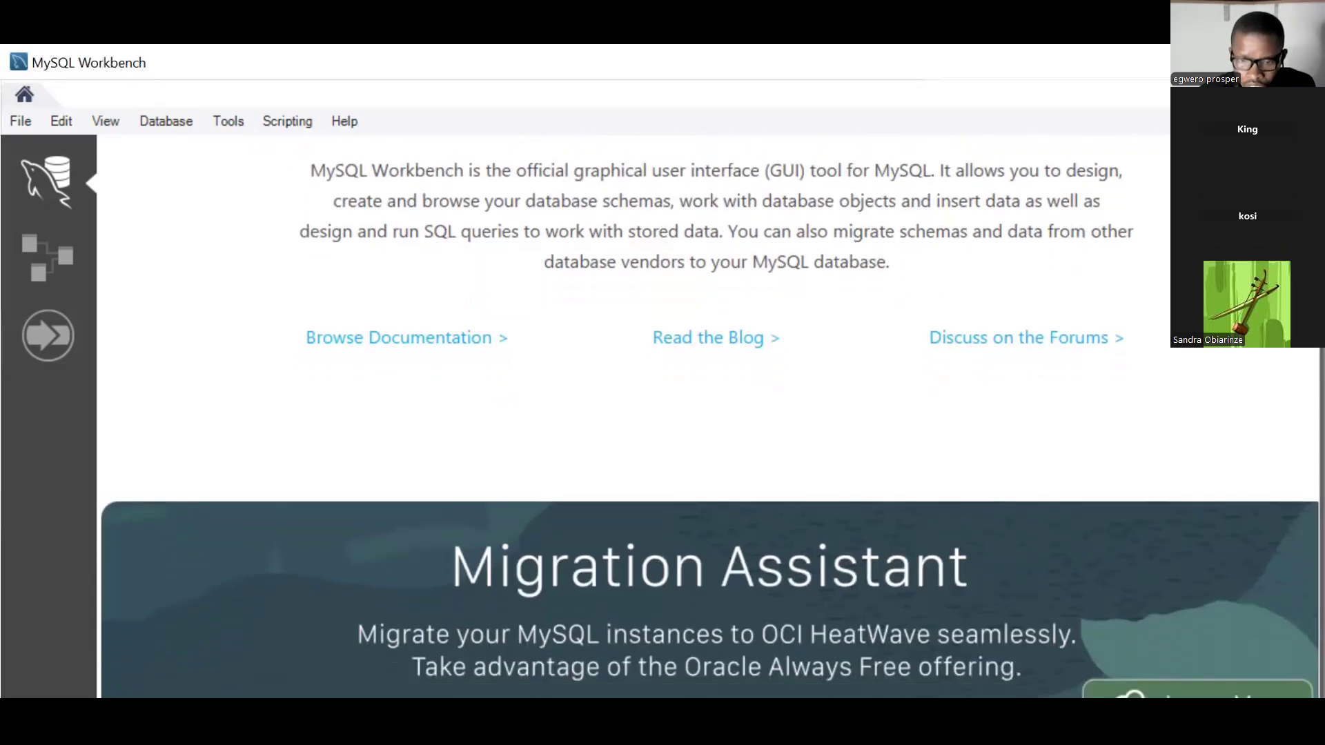
{"action": "scroll", "coordinate": [690, 414], "scroll_direction": "down", "scroll_amount": 1}
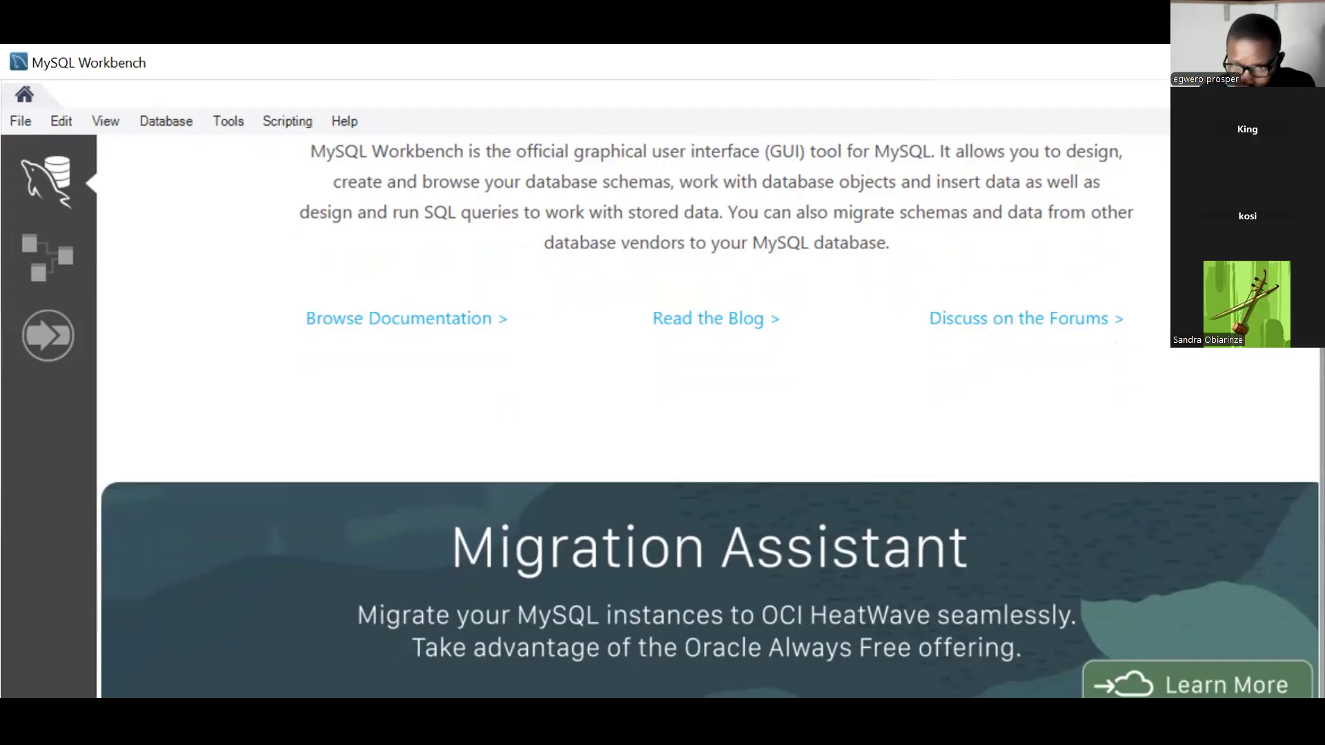
{"action": "scroll", "coordinate": [708, 421], "scroll_direction": "up", "scroll_amount": 1}
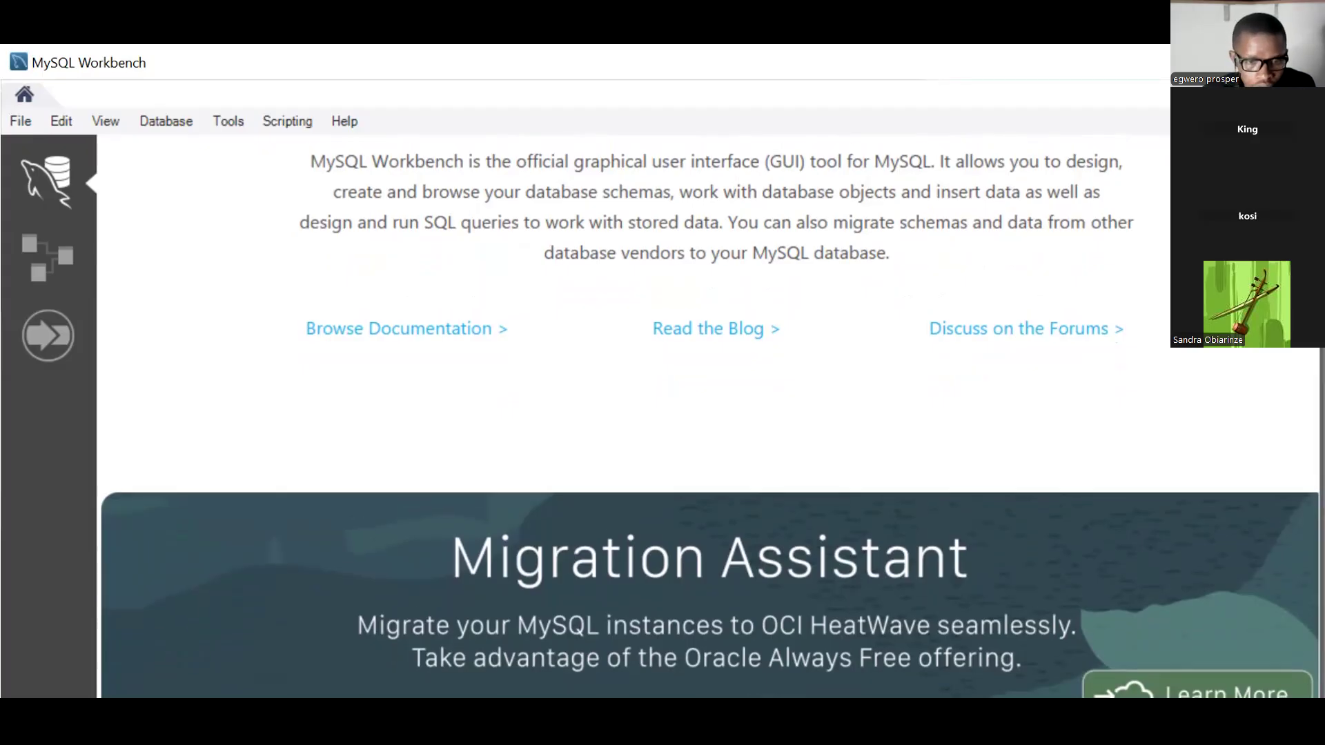
{"action": "scroll", "coordinate": [709, 417], "scroll_direction": "up", "scroll_amount": 1}
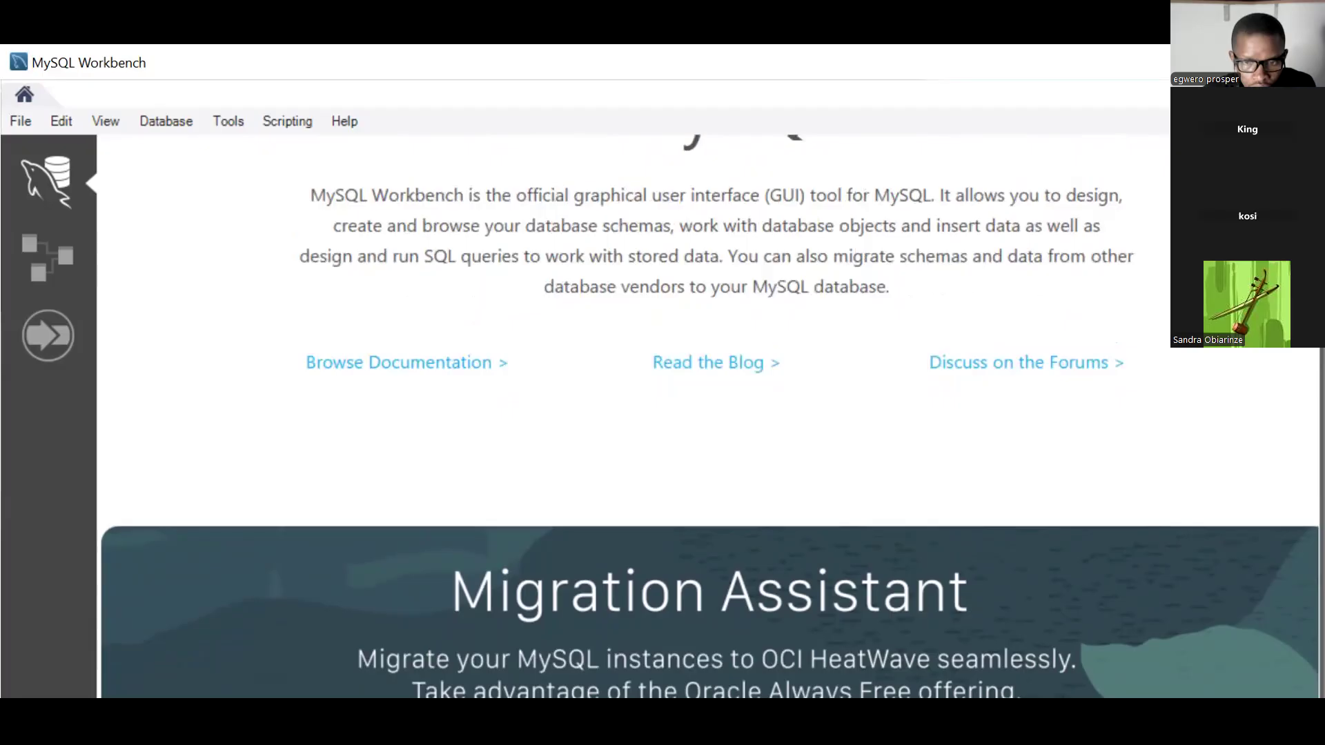
{"action": "scroll", "coordinate": [708, 421], "scroll_direction": "up", "scroll_amount": 3}
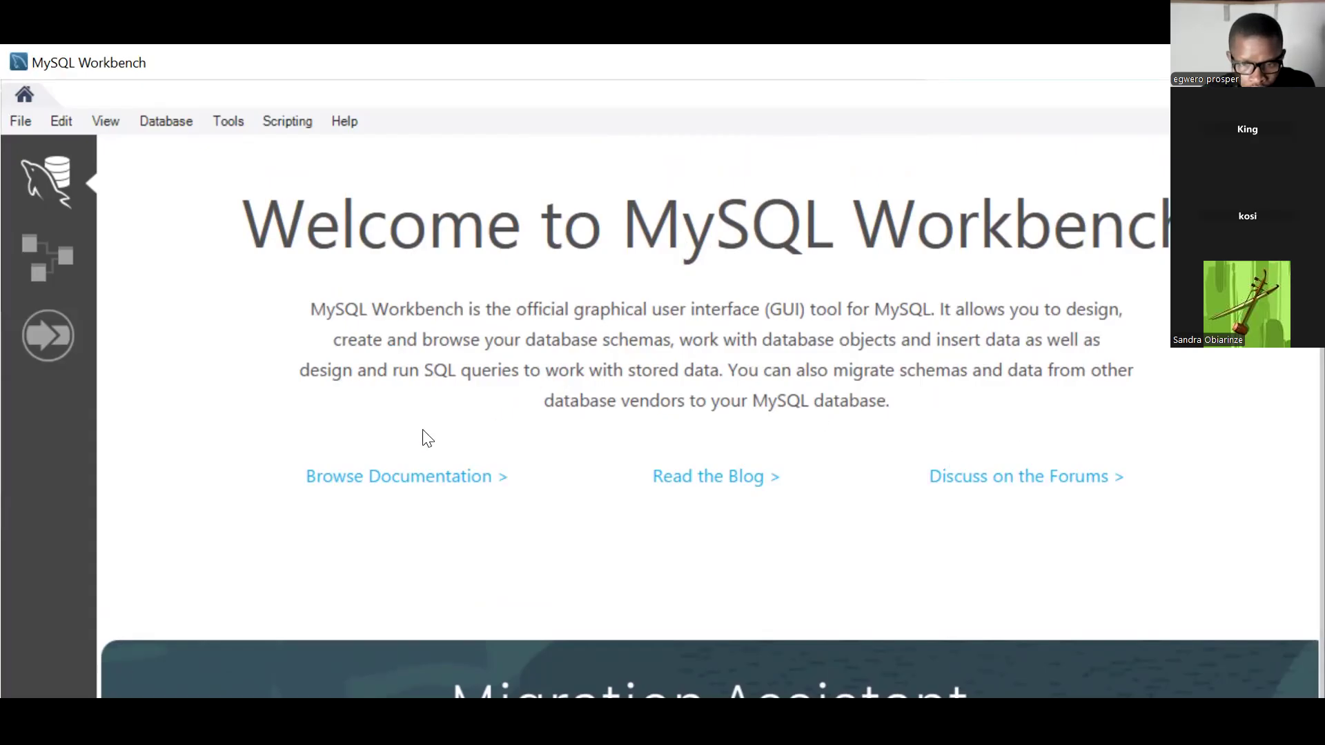
{"action": "left_click", "coordinate": [396, 483]}
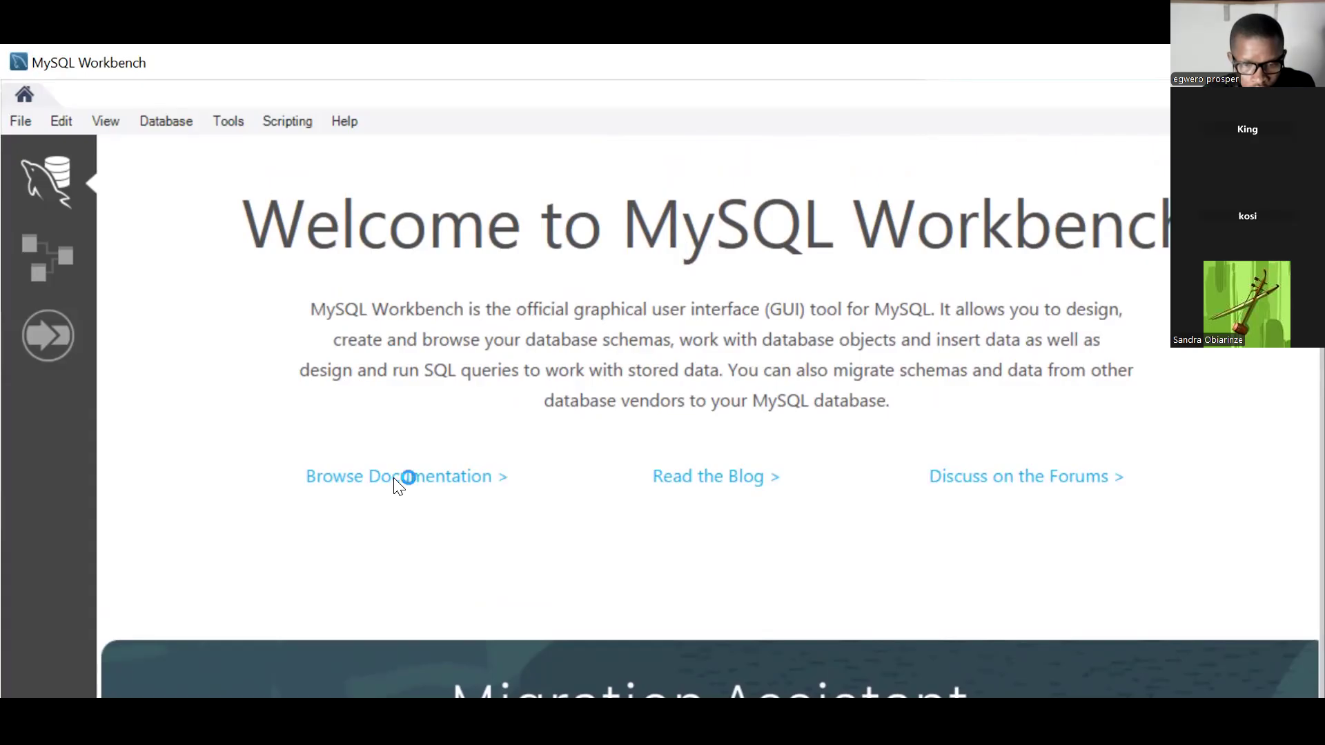
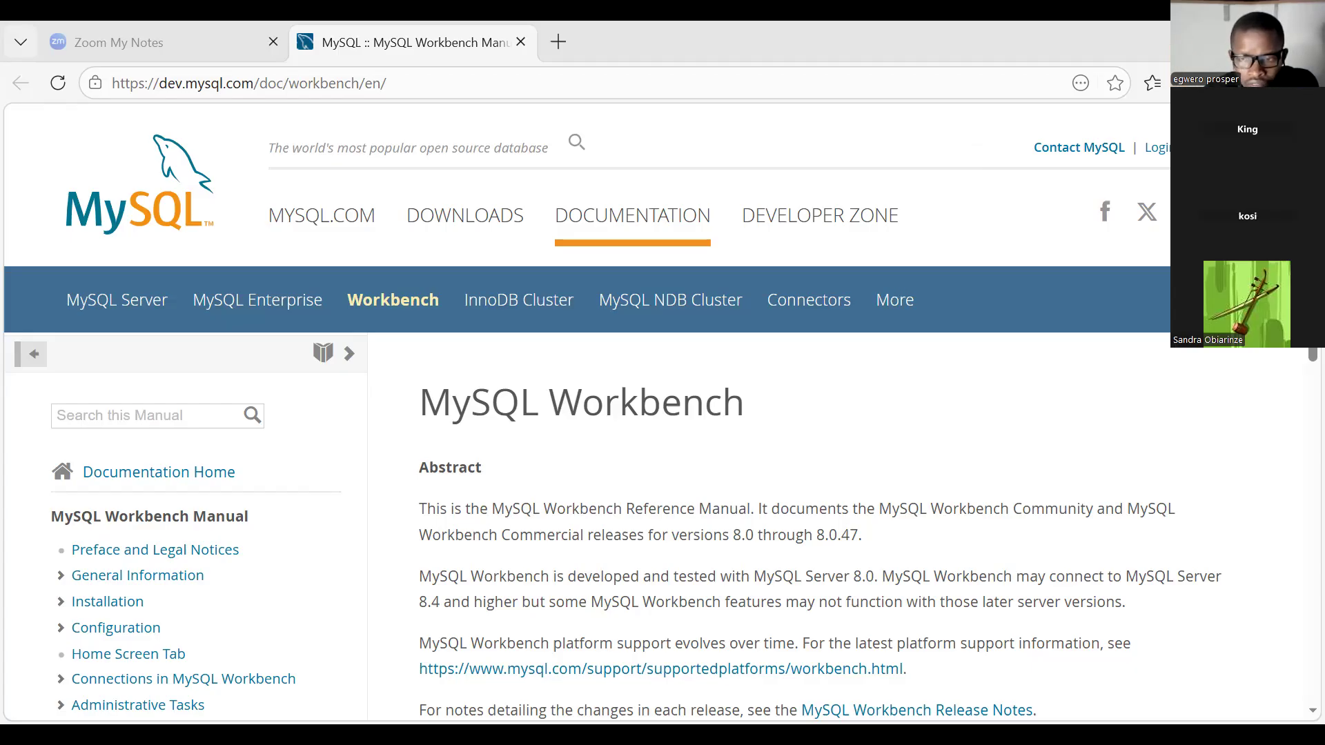
Switch from the Workbench manual in the browser to the MySQL Installer's Download step.
{"action": "key", "text": "alt+Tab"}
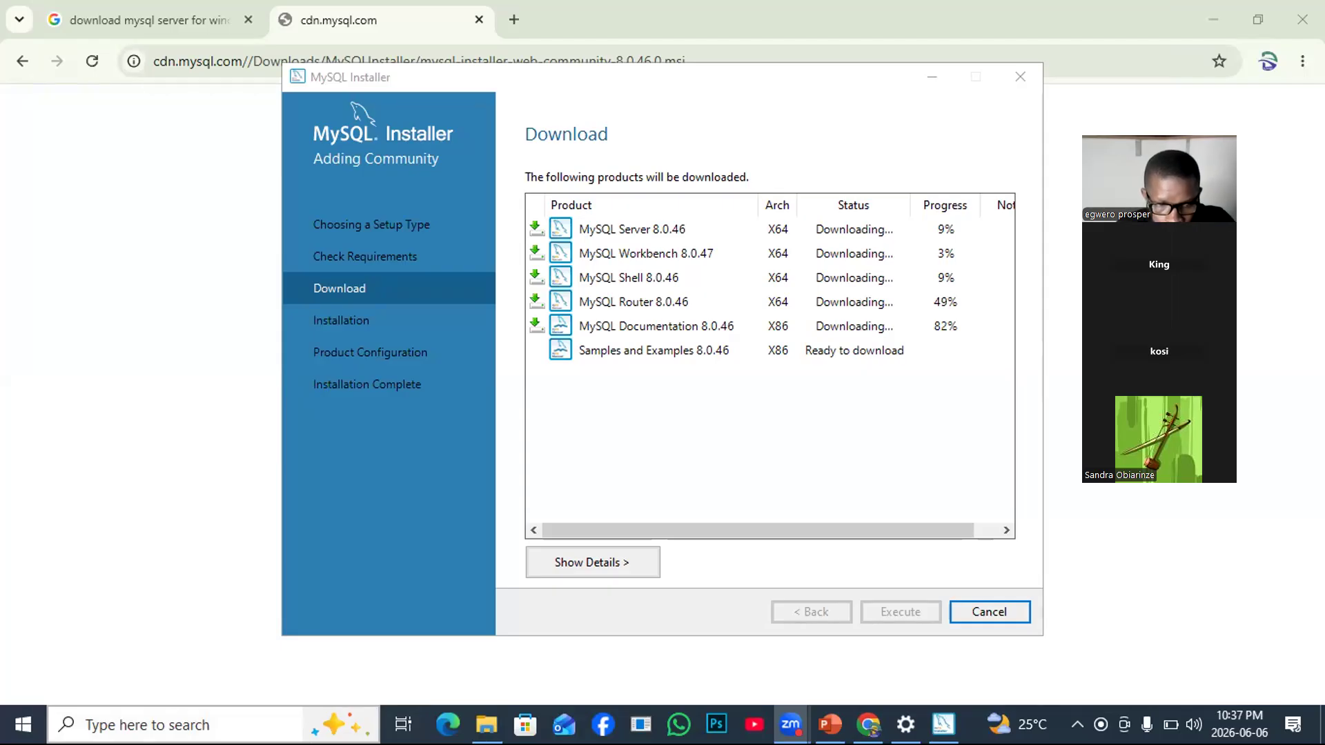
Search Windows for 'mysql' so MySQL Installer - Community shows as the best match.
{"action": "left_click", "coordinate": [176, 725]}
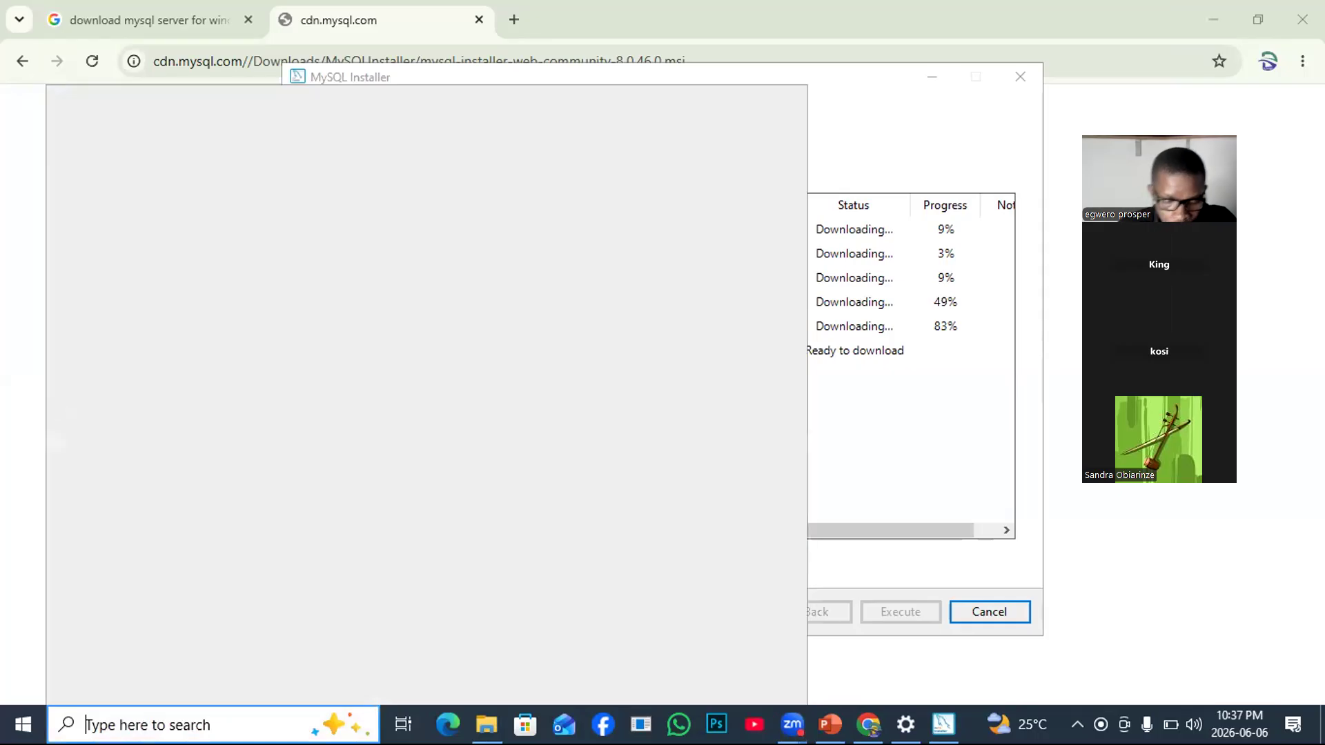
{"action": "type", "text": "mysql"}
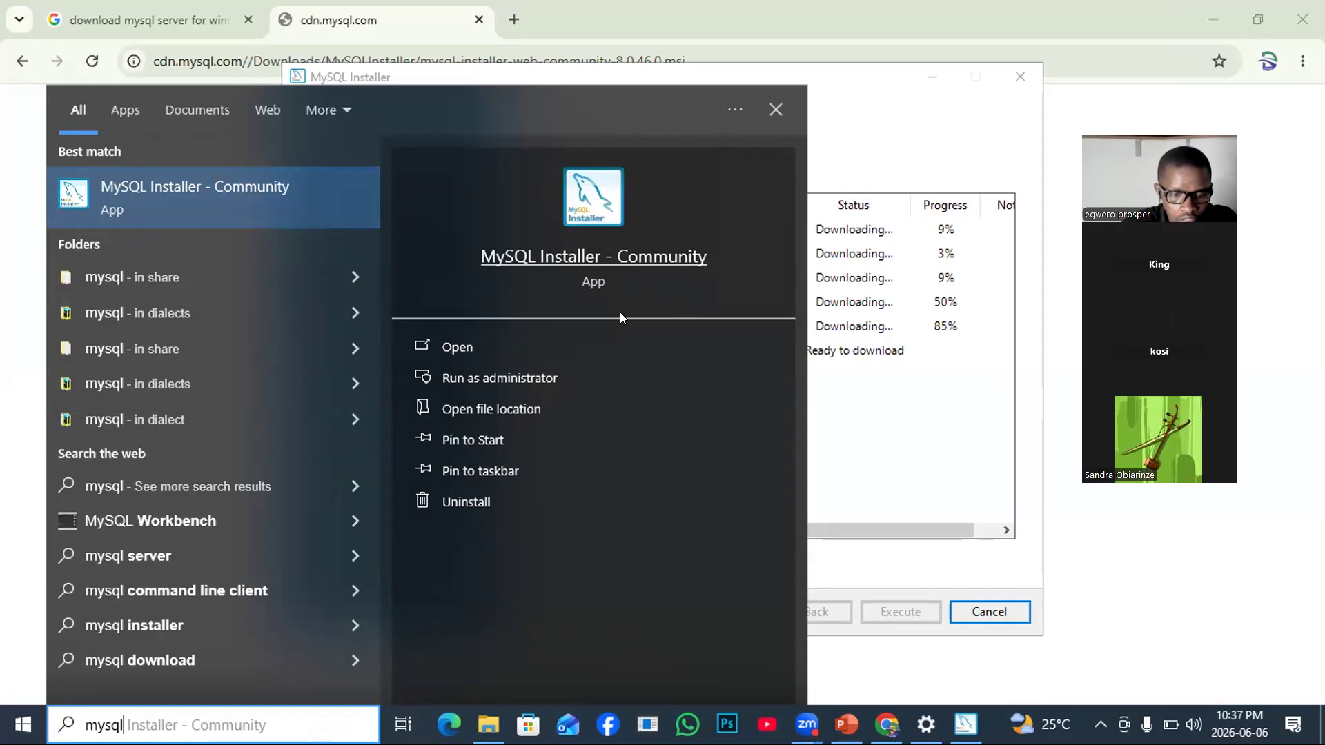
Dismiss the mysql results to check download progress, then reopen an empty Windows search panel.
{"action": "left_click", "coordinate": [870, 112]}
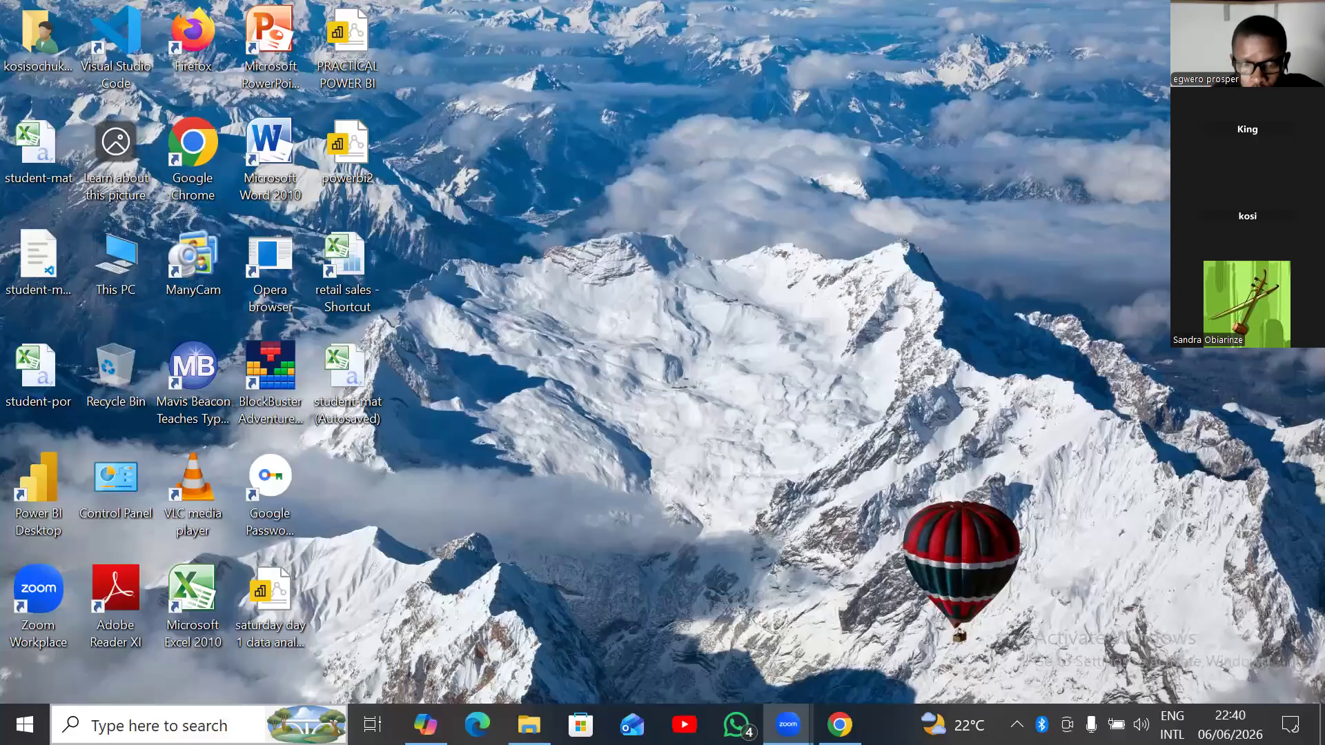
{"action": "left_click", "coordinate": [165, 725]}
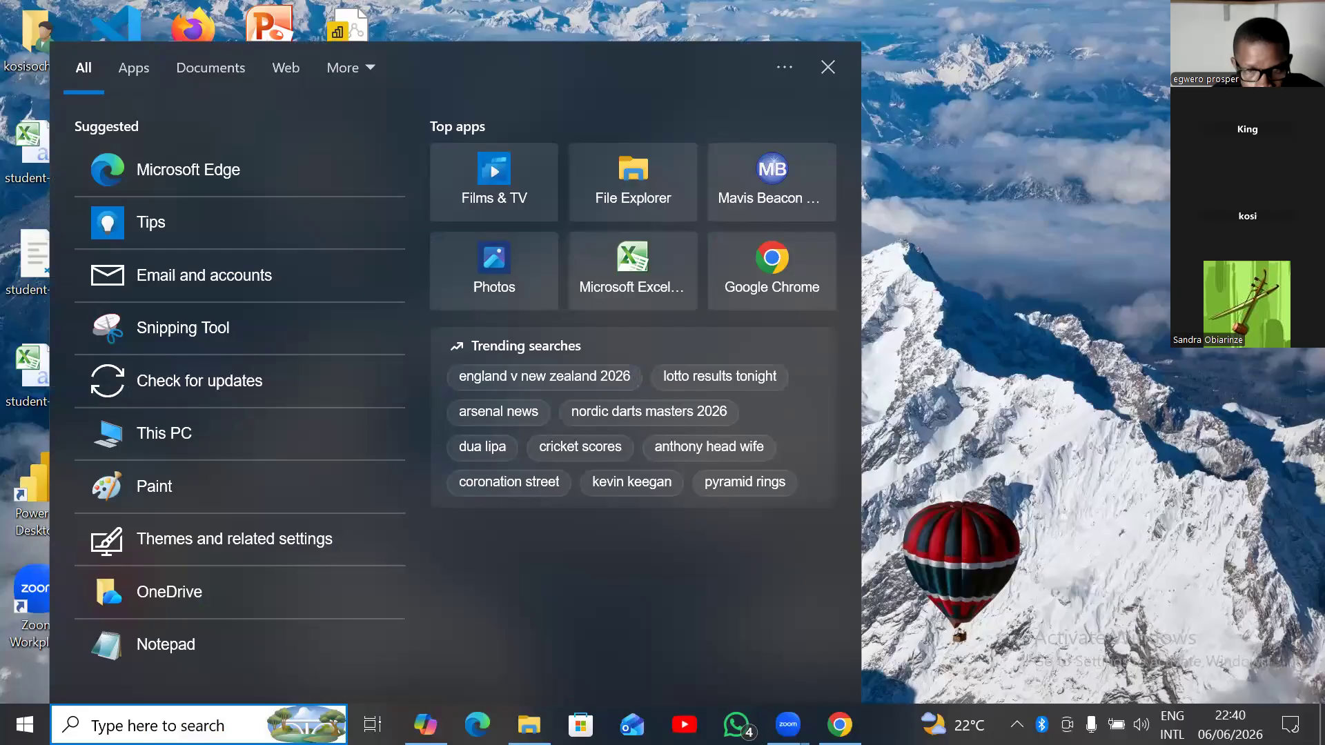
Search the apps for 'MySQL' until MySQL Workbench 8.0 CE is the best match.
{"action": "type", "text": "m"}
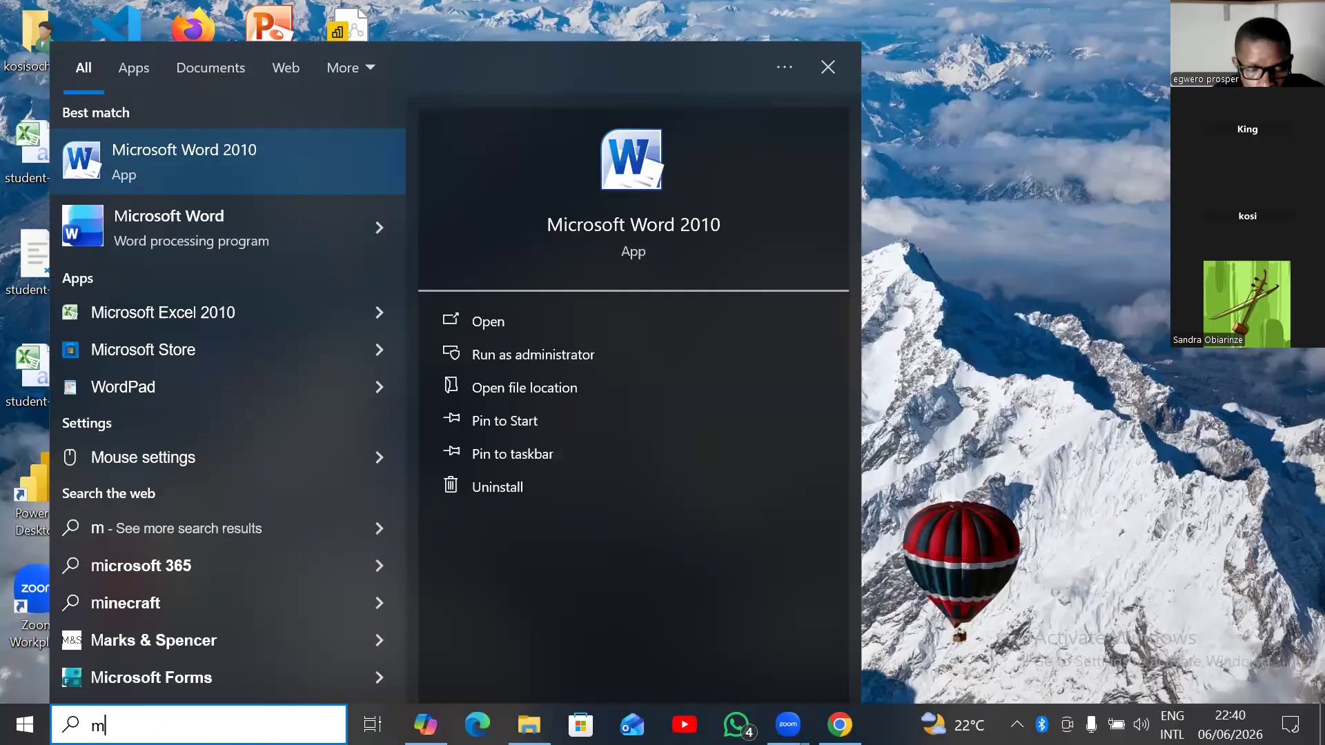
{"action": "key", "text": "BackSpace"}
{"action": "type", "text": "M"}
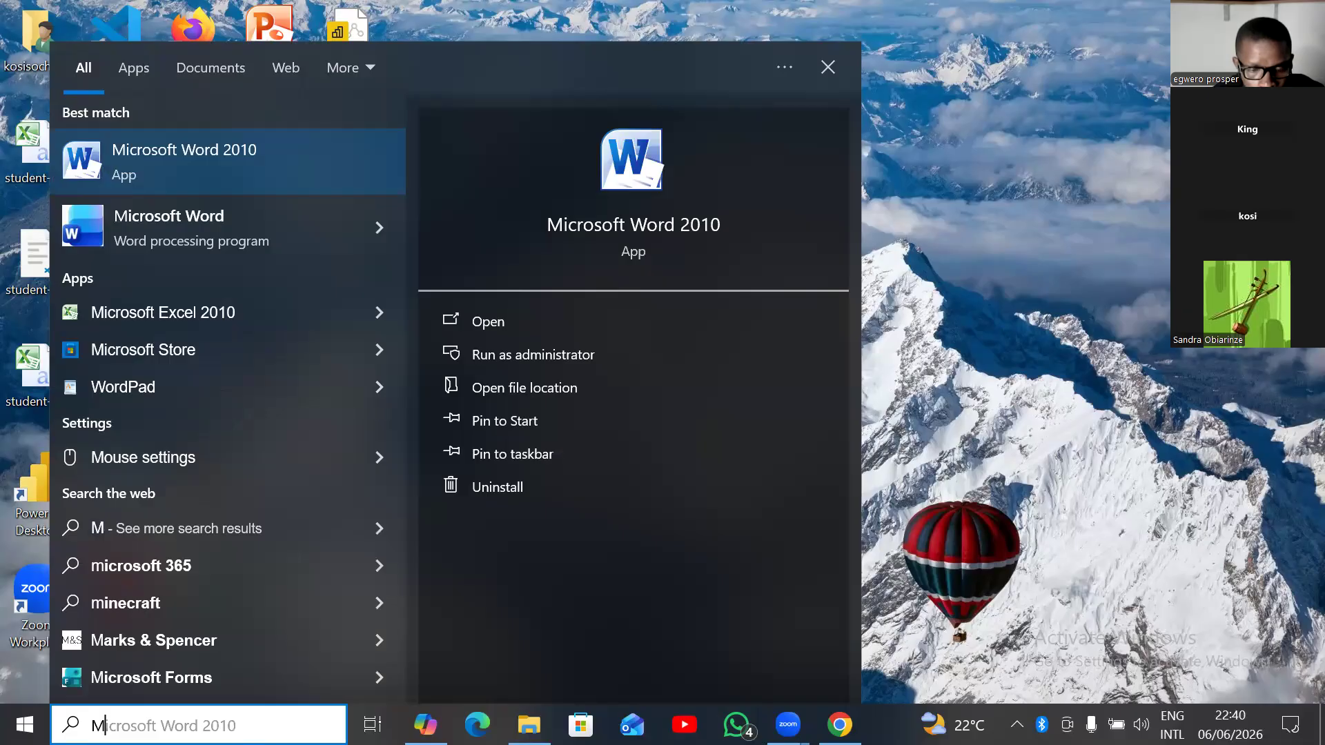
{"action": "type", "text": "ySQL"}
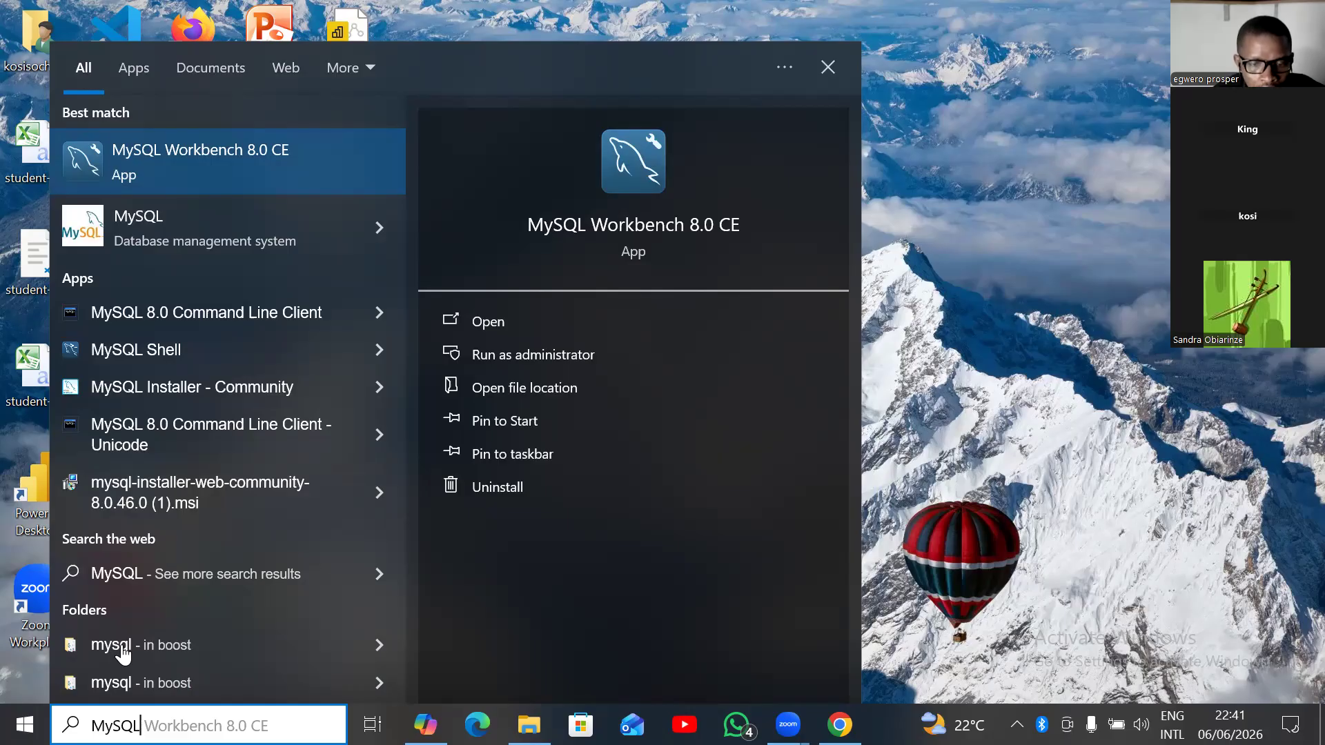
Launch MySQL Workbench 8.0 CE from the search results to reach its Welcome page.
{"action": "key", "text": "Return"}
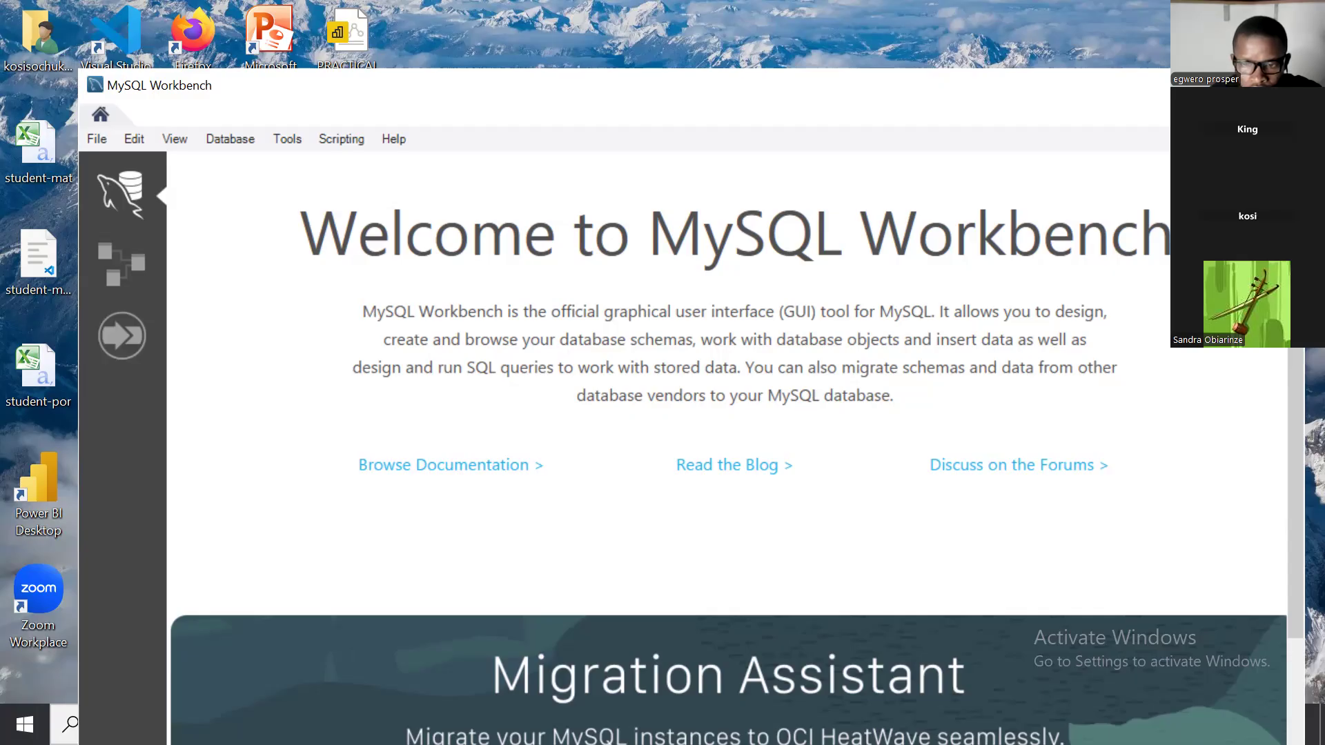
Maximize Workbench and scroll down to MySQL Connections, showing Local instance MySQL80.
{"action": "left_click", "coordinate": [1233, 84]}
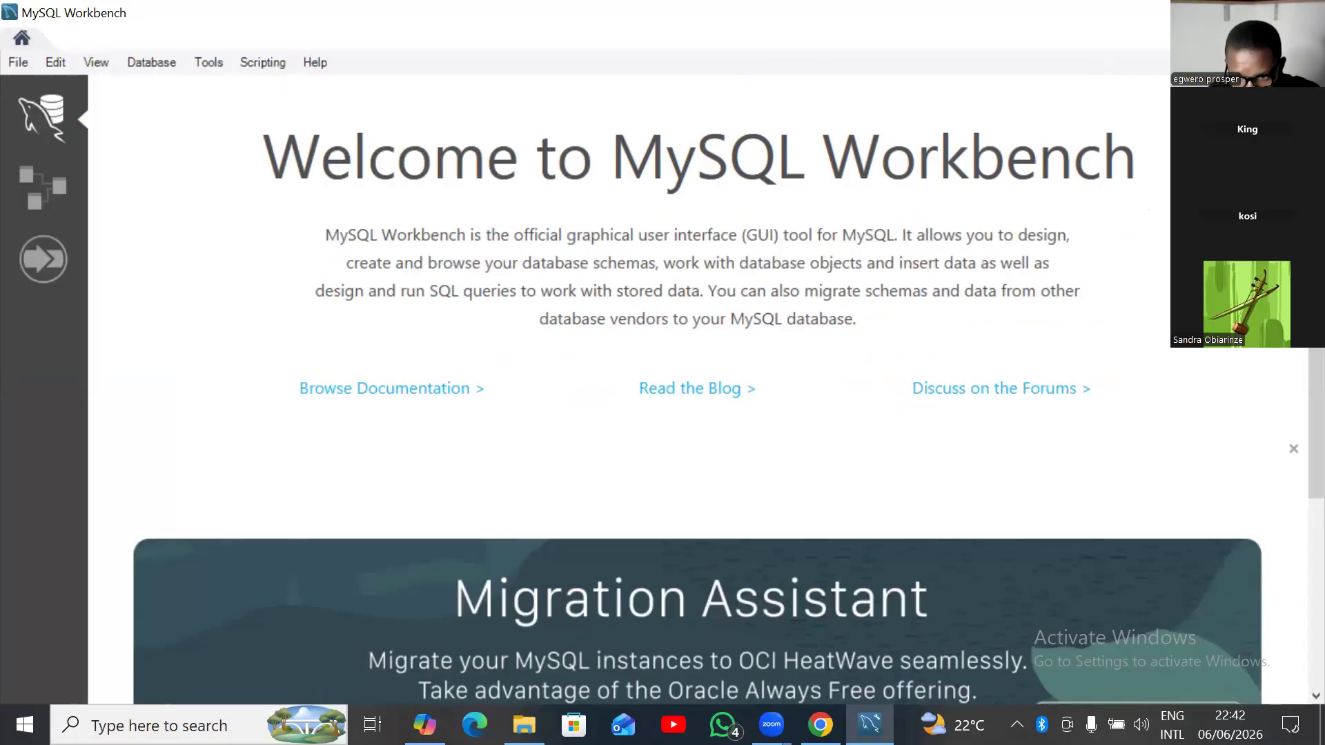
{"action": "scroll", "coordinate": [932, 483], "scroll_direction": "down", "scroll_amount": 2}
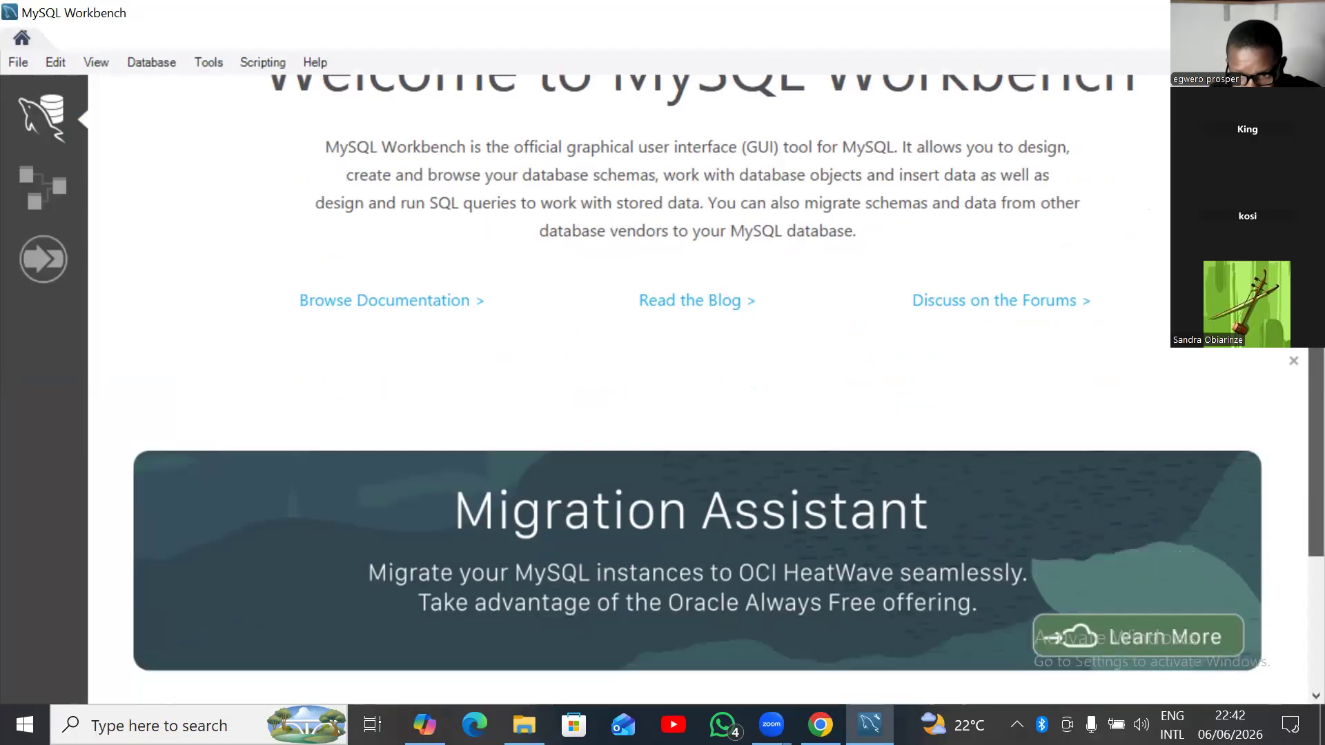
{"action": "scroll", "coordinate": [1296, 352], "scroll_direction": "down", "scroll_amount": 3}
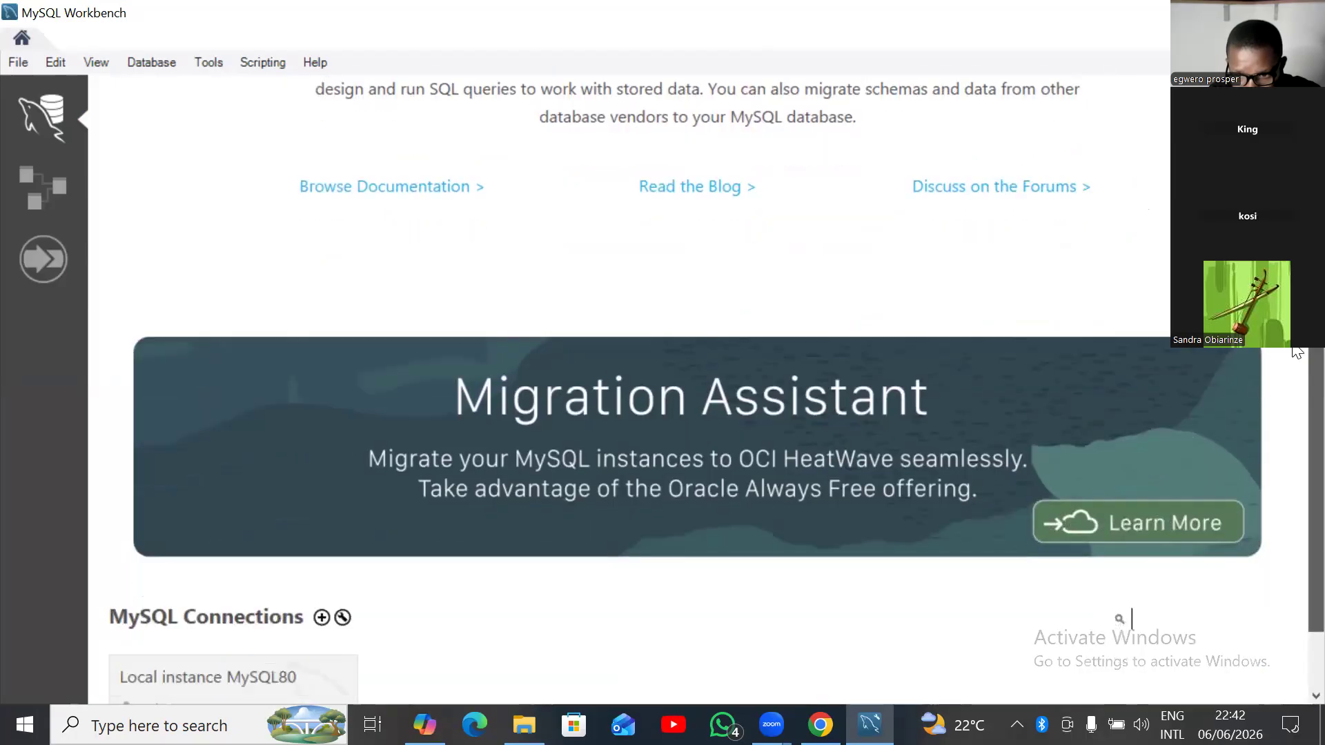
{"action": "scroll", "coordinate": [1295, 352], "scroll_direction": "down", "scroll_amount": 2}
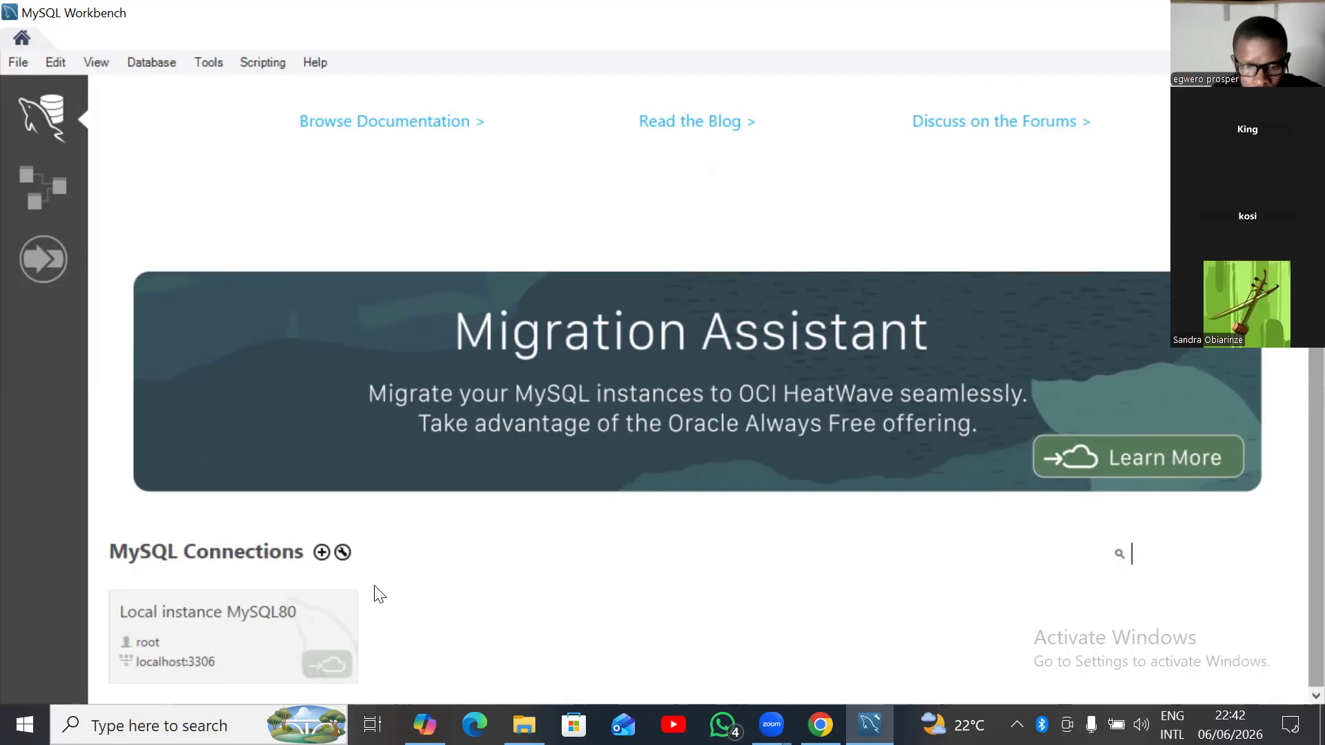
Set up a new connection to 127.0.0.1:3306 as root named 'Kosi'.
{"action": "left_click", "coordinate": [322, 553]}
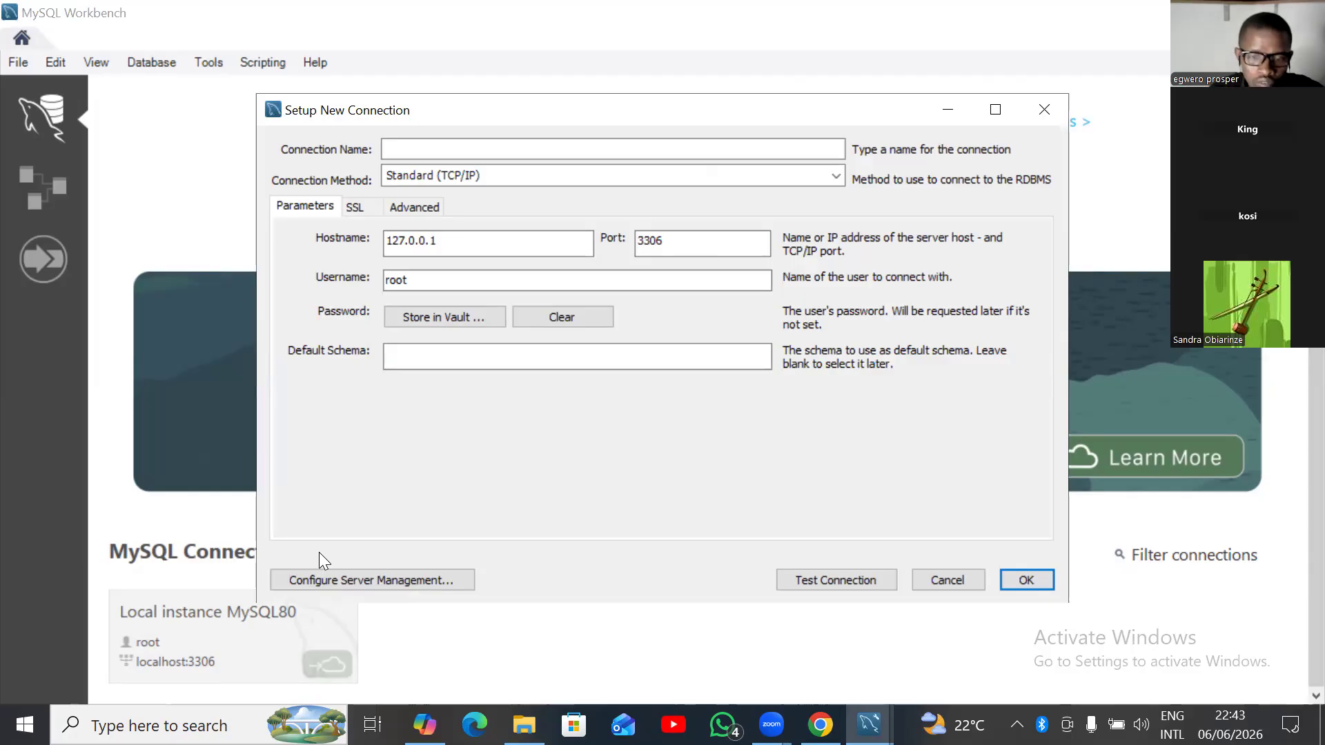
{"action": "left_click", "coordinate": [441, 148]}
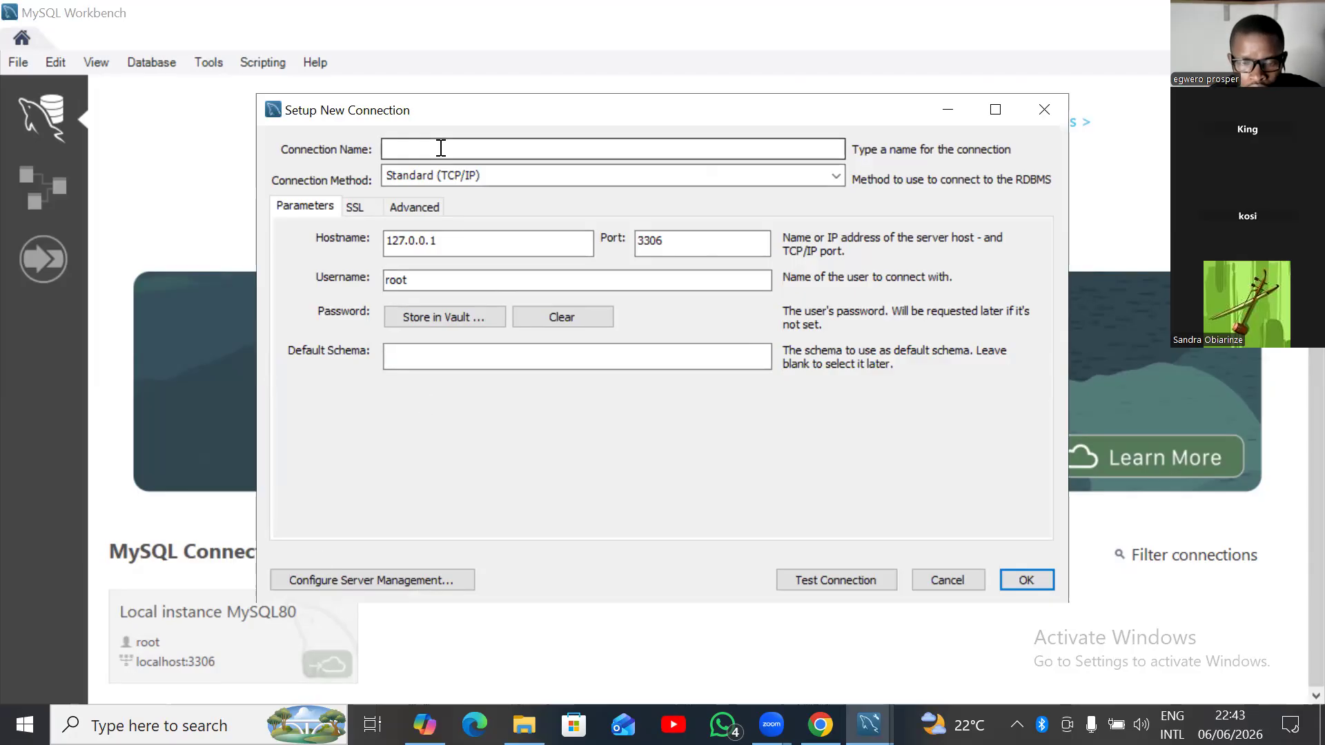
{"action": "left_click", "coordinate": [441, 148]}
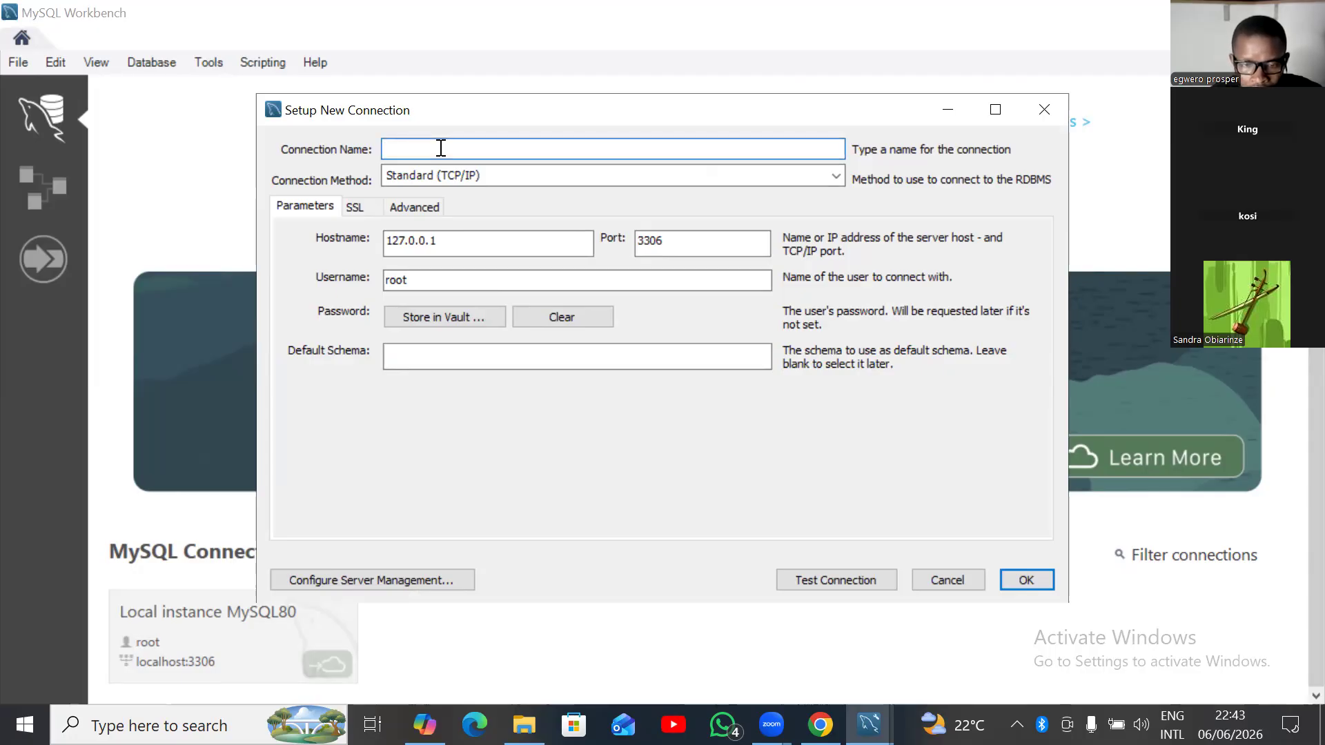
{"action": "type", "text": "K"}
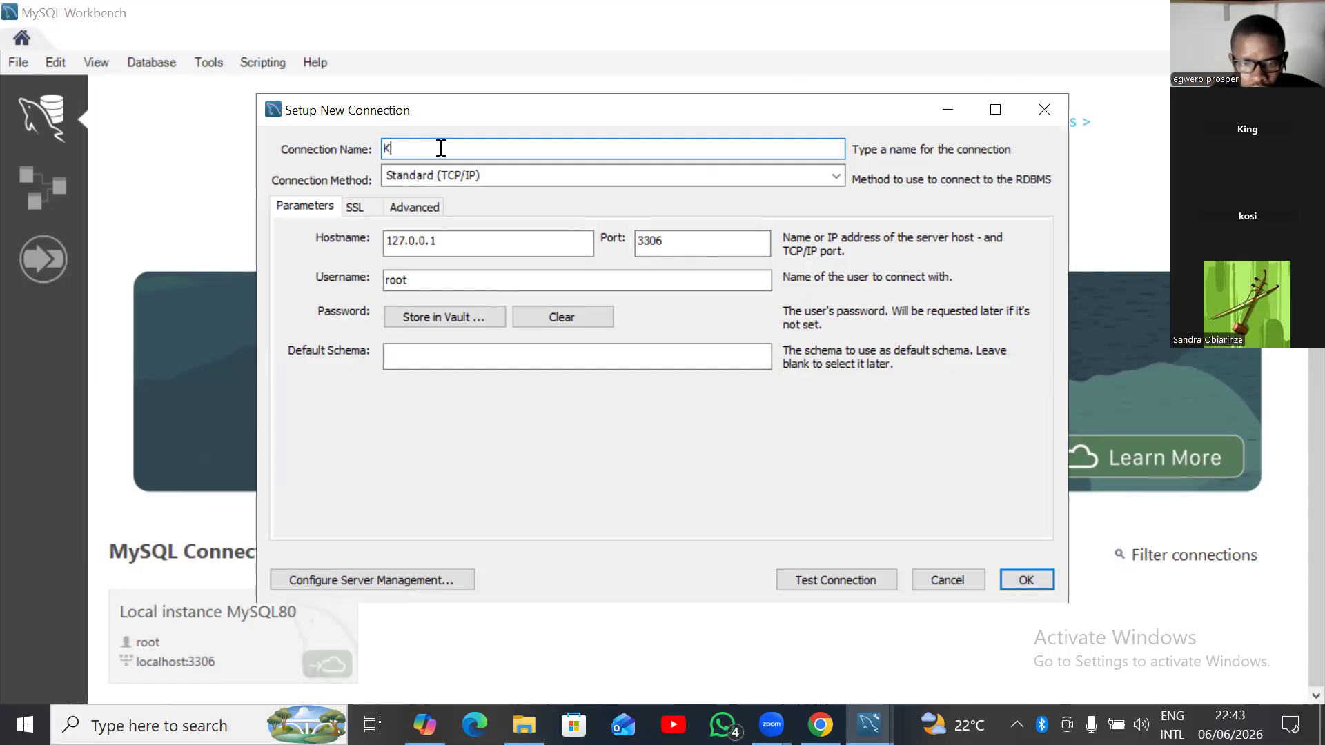
{"action": "type", "text": "osi"}
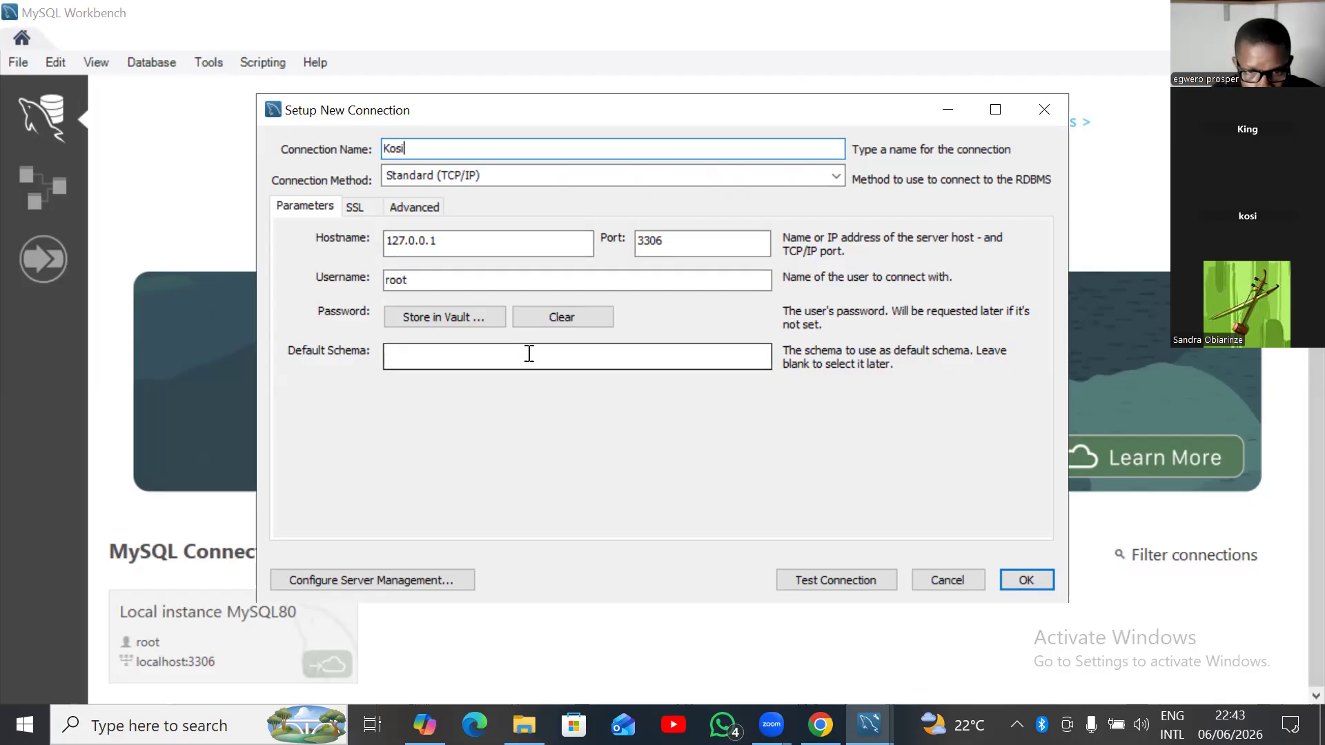
Enter the root account password in the Store Password For Connection prompt.
{"action": "left_click", "coordinate": [472, 313]}
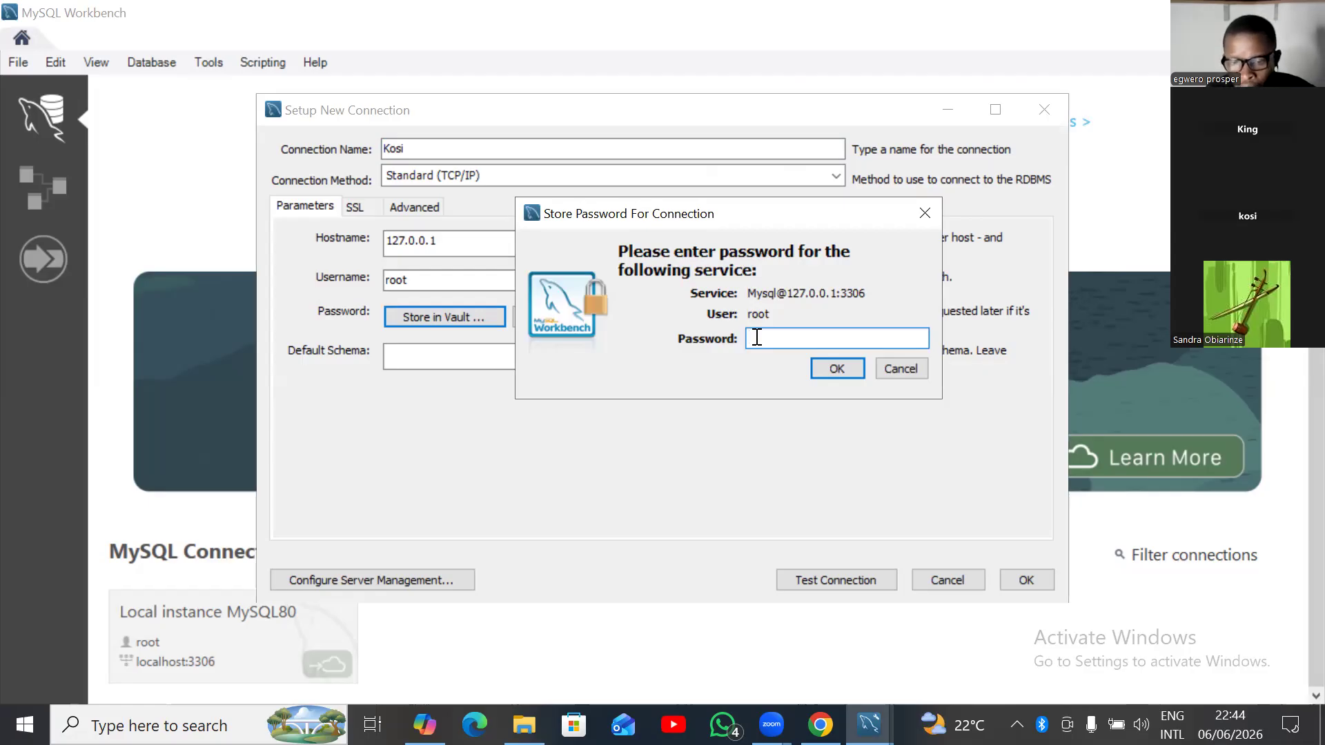
{"action": "key", "text": "Caps_Lock"}
{"action": "type", "text": "****"}
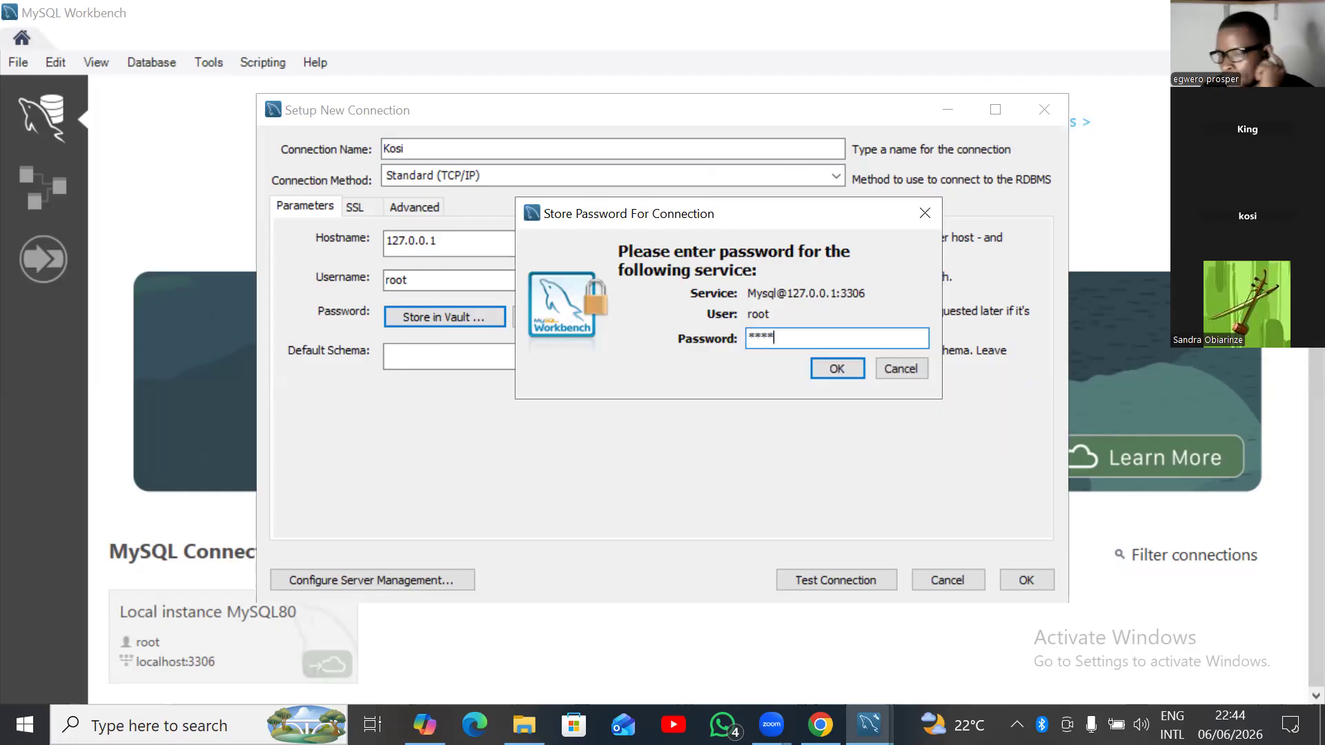
{"action": "type", "text": "***"}
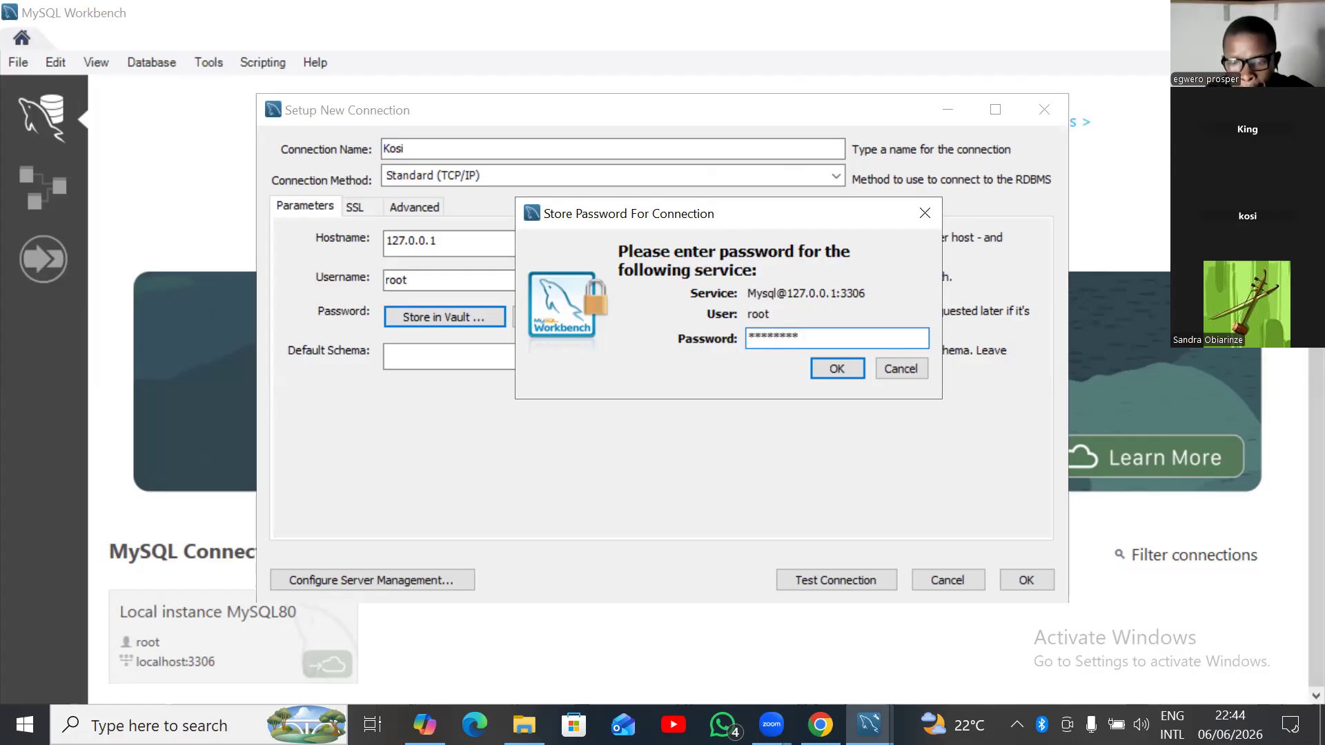
{"action": "type", "text": "*"}
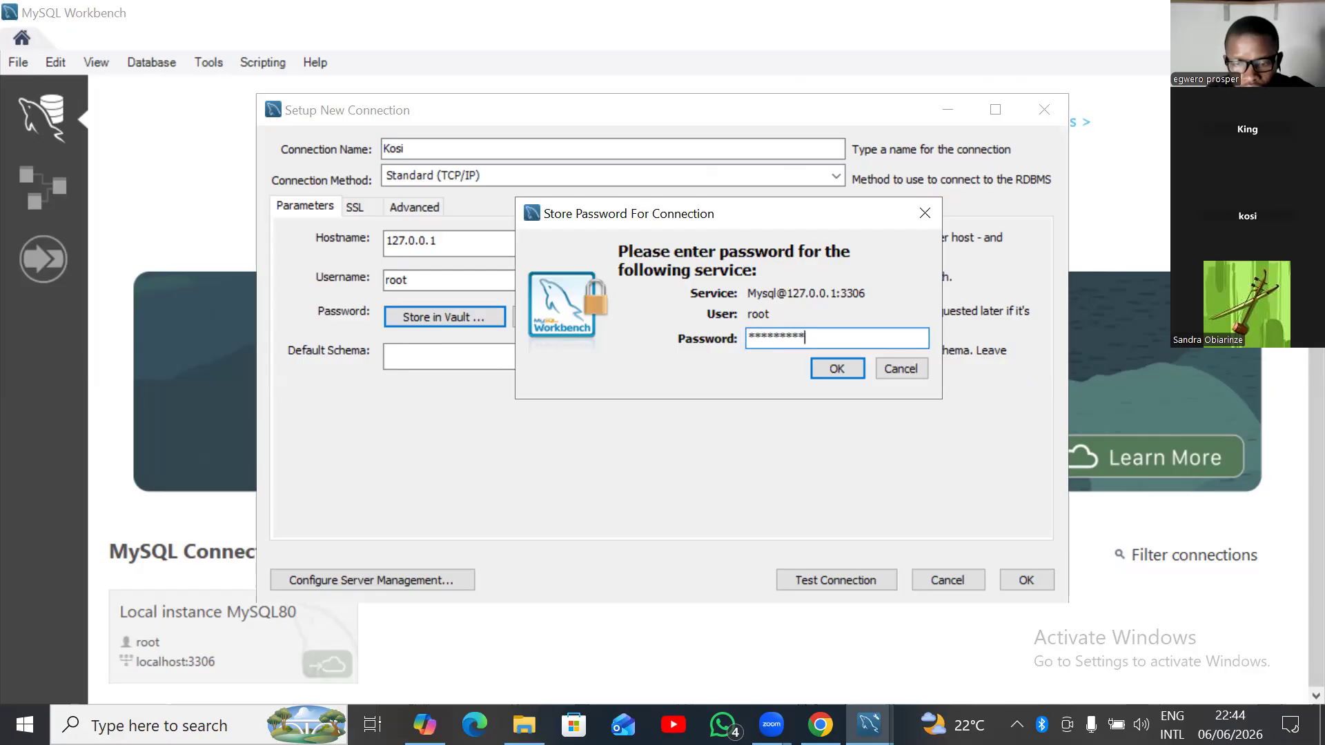
{"action": "type", "text": "*******"}
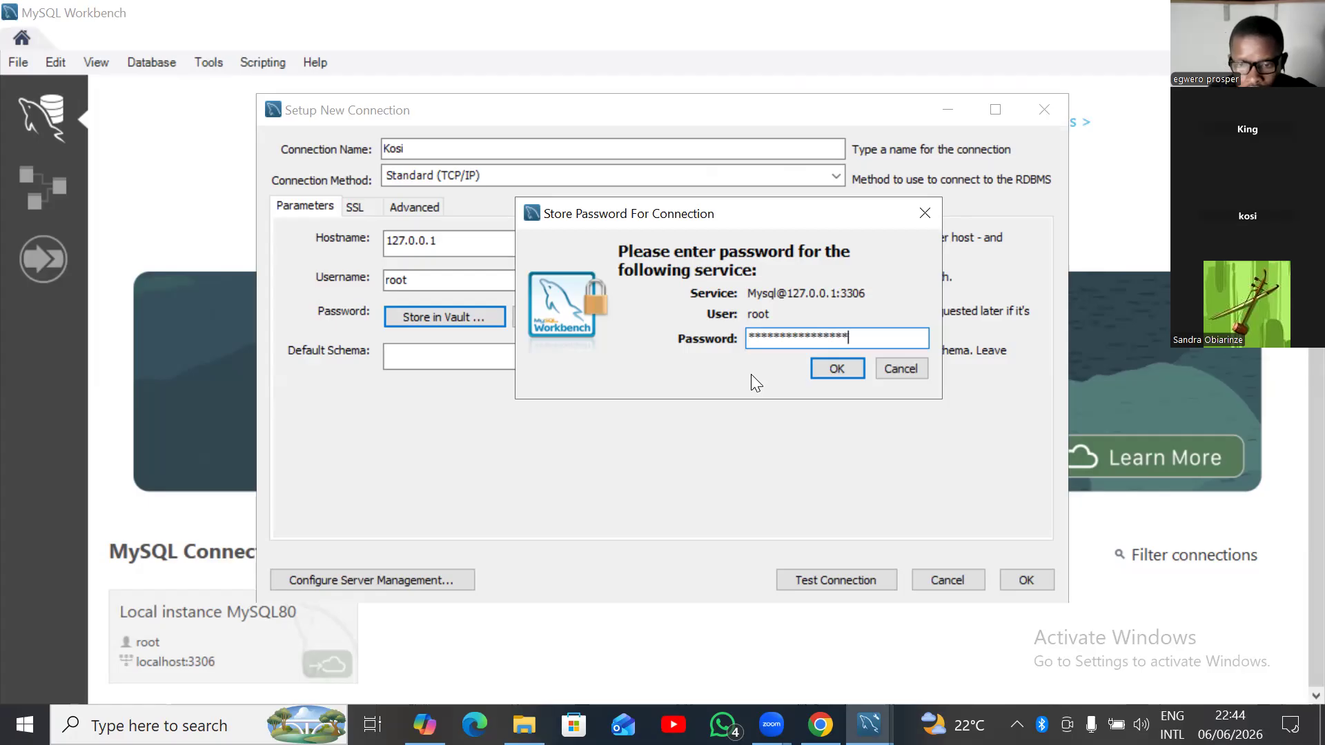
Store the password and test the Kosi connection to 127.0.0.1:3306 until it succeeds.
{"action": "left_click", "coordinate": [820, 371]}
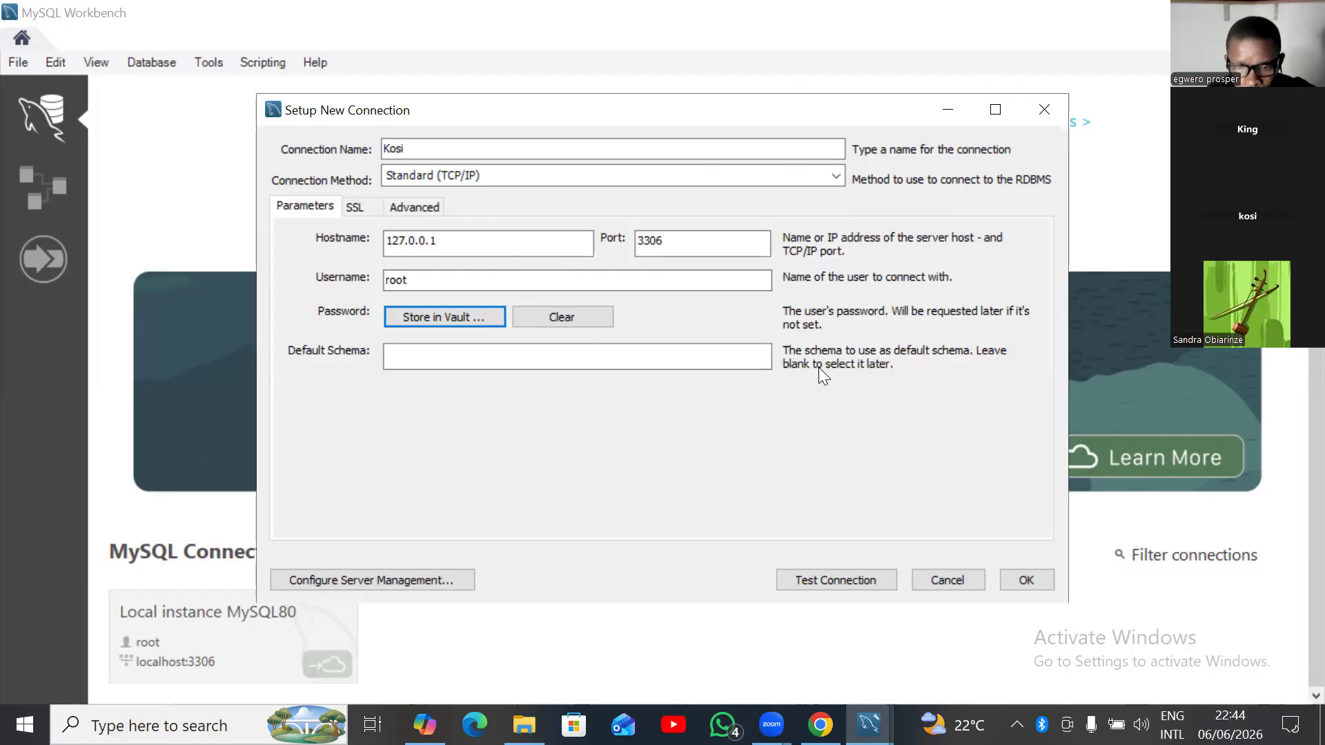
{"action": "left_click", "coordinate": [811, 582]}
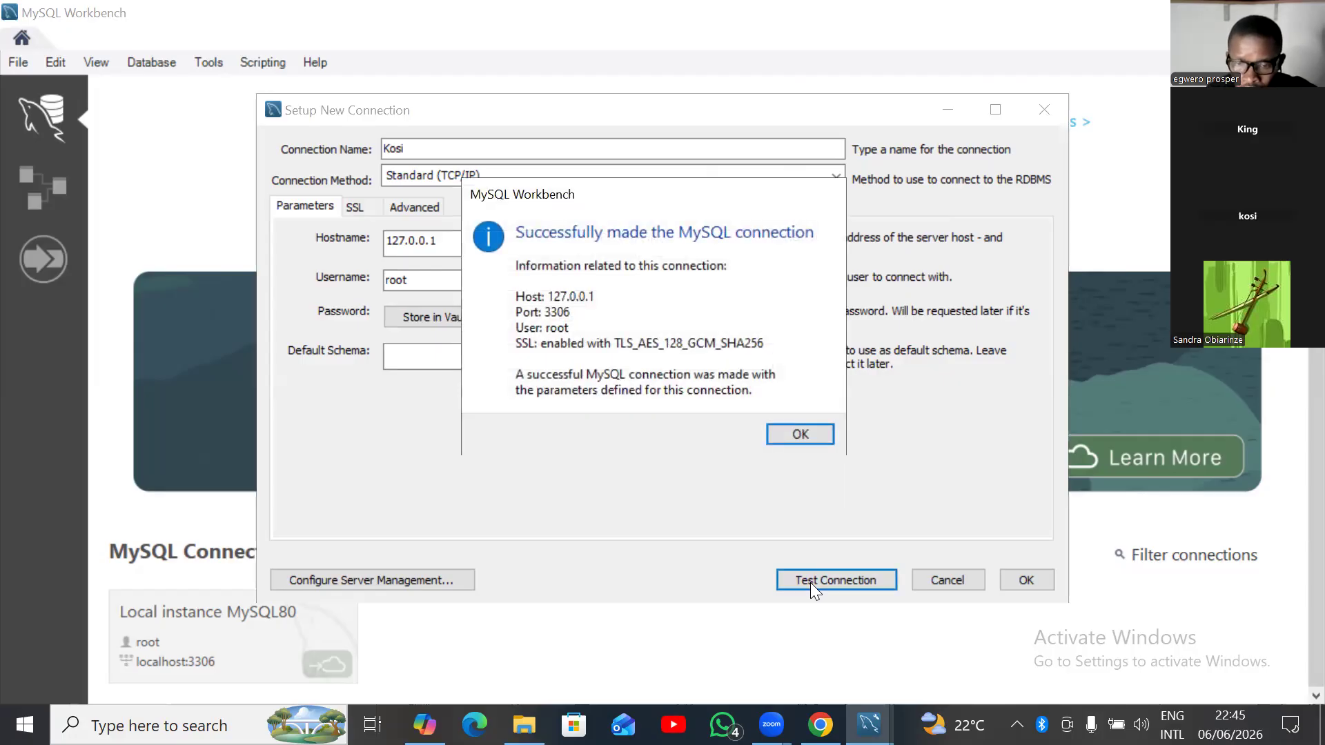
{"action": "left_click", "coordinate": [781, 442]}
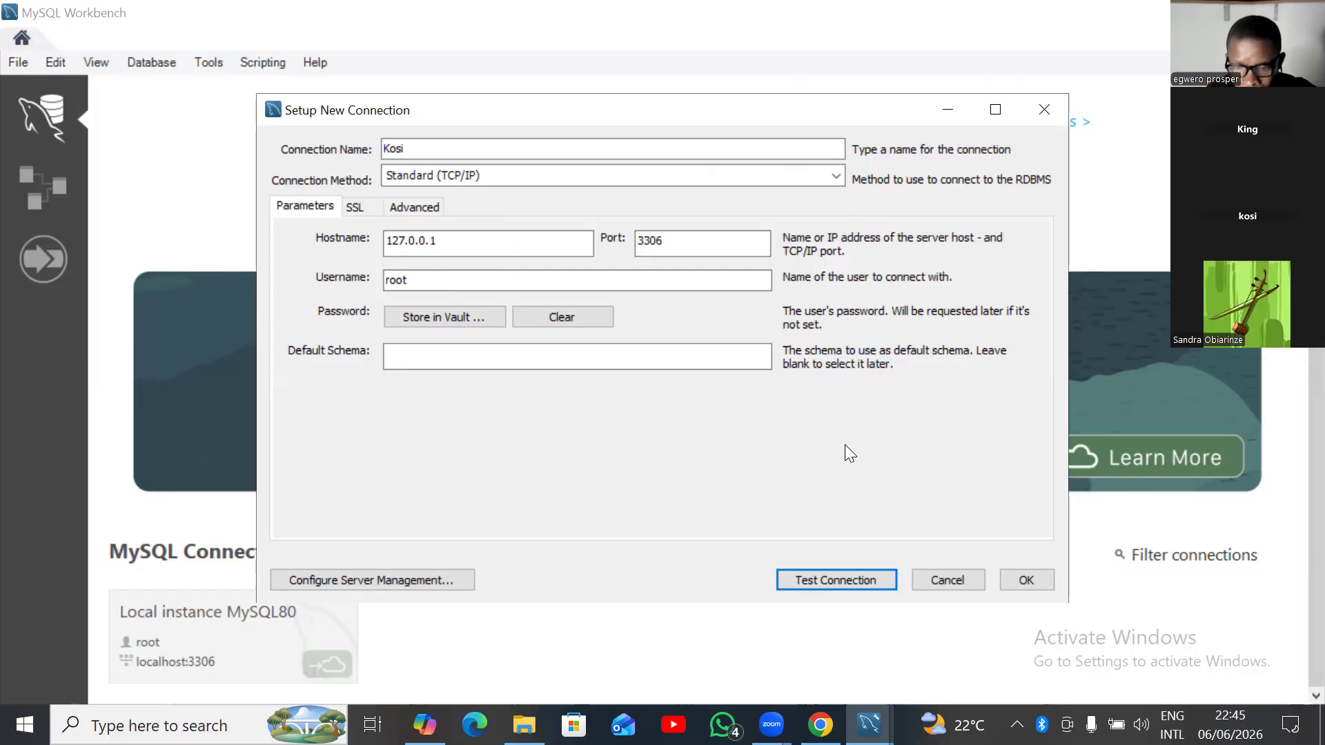
Save Kosi so it's listed under MySQL Connections as root at 127.0.0.1:3306.
{"action": "left_click", "coordinate": [1028, 581]}
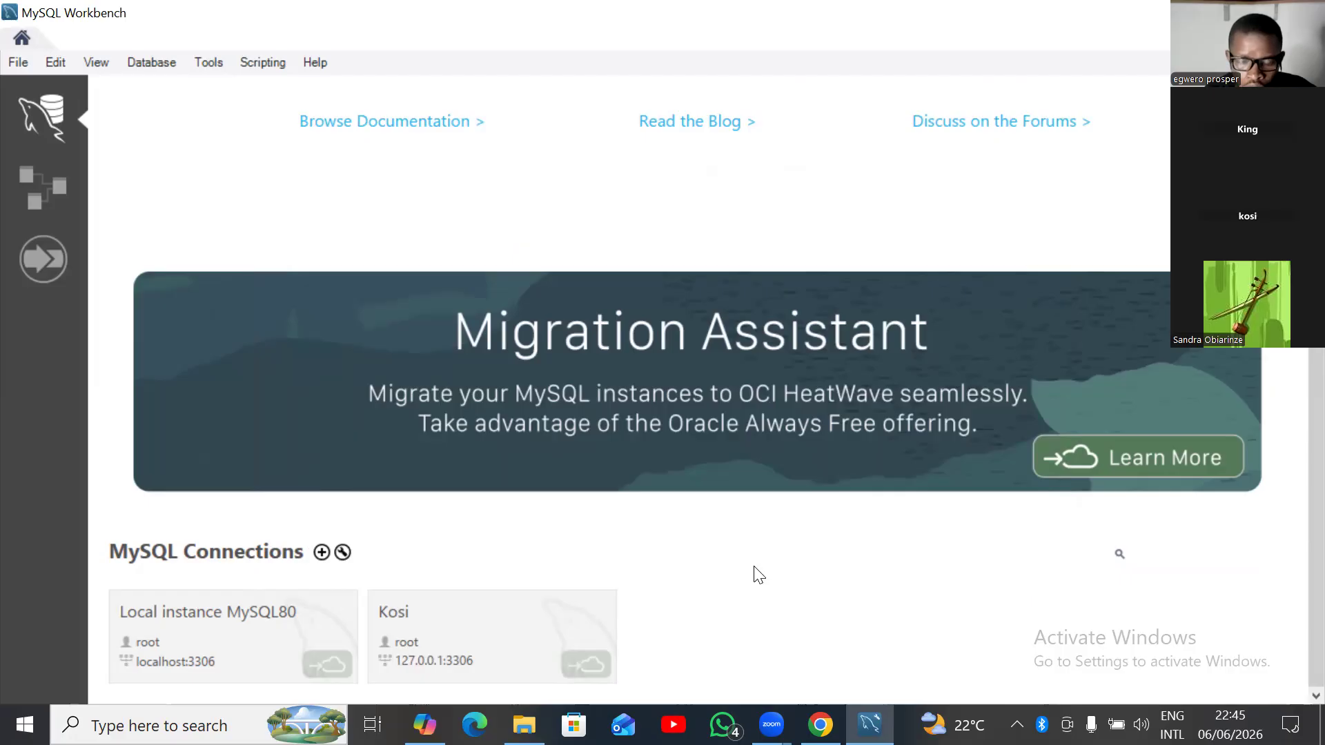
Open the Kosi connection tile from the home screen into a SQL editor with an empty Query 1 tab.
{"action": "left_click", "coordinate": [462, 630]}
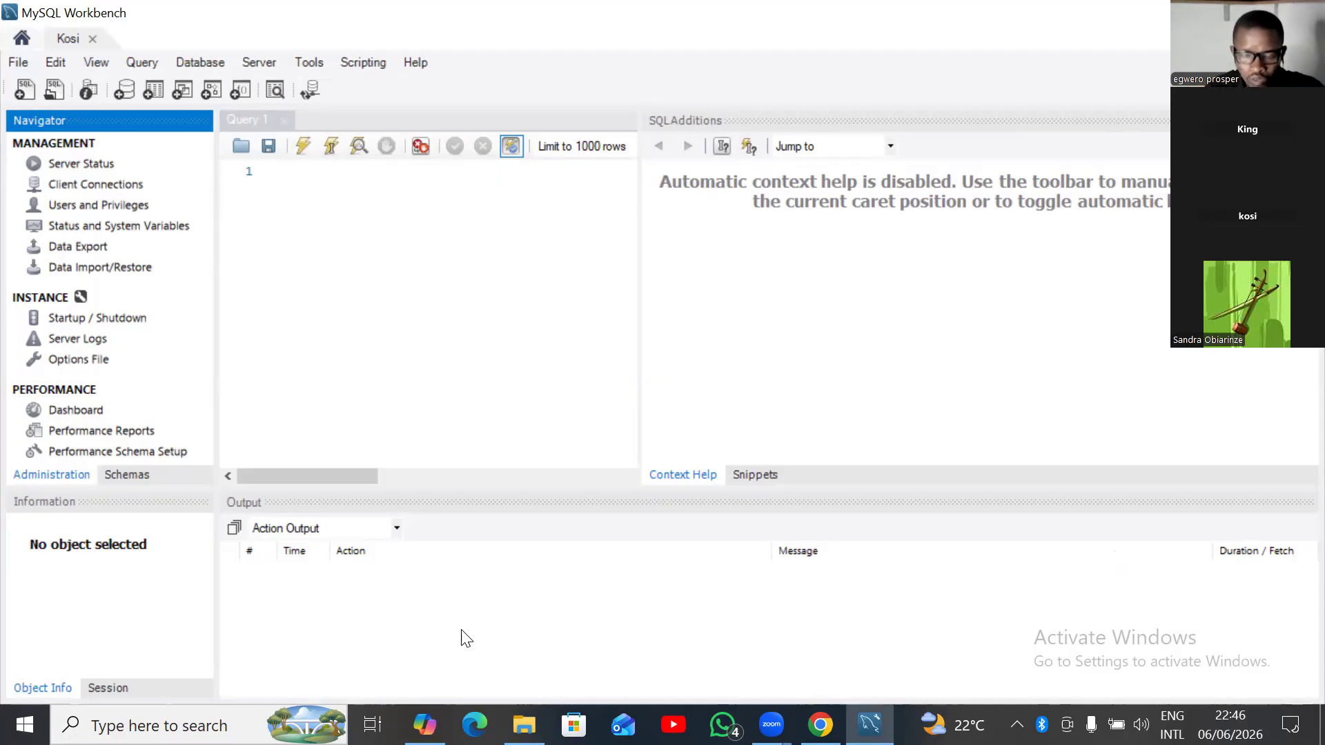
{"action": "left_click", "coordinate": [466, 638]}
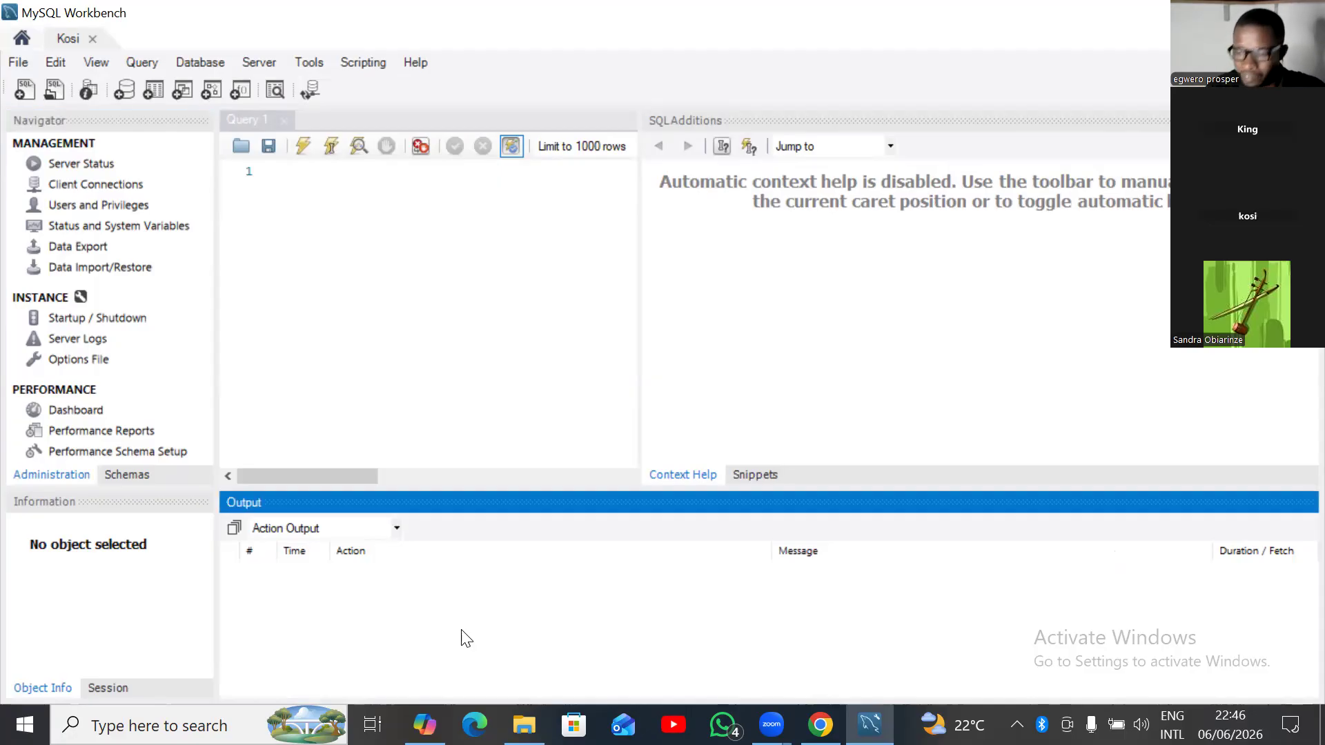